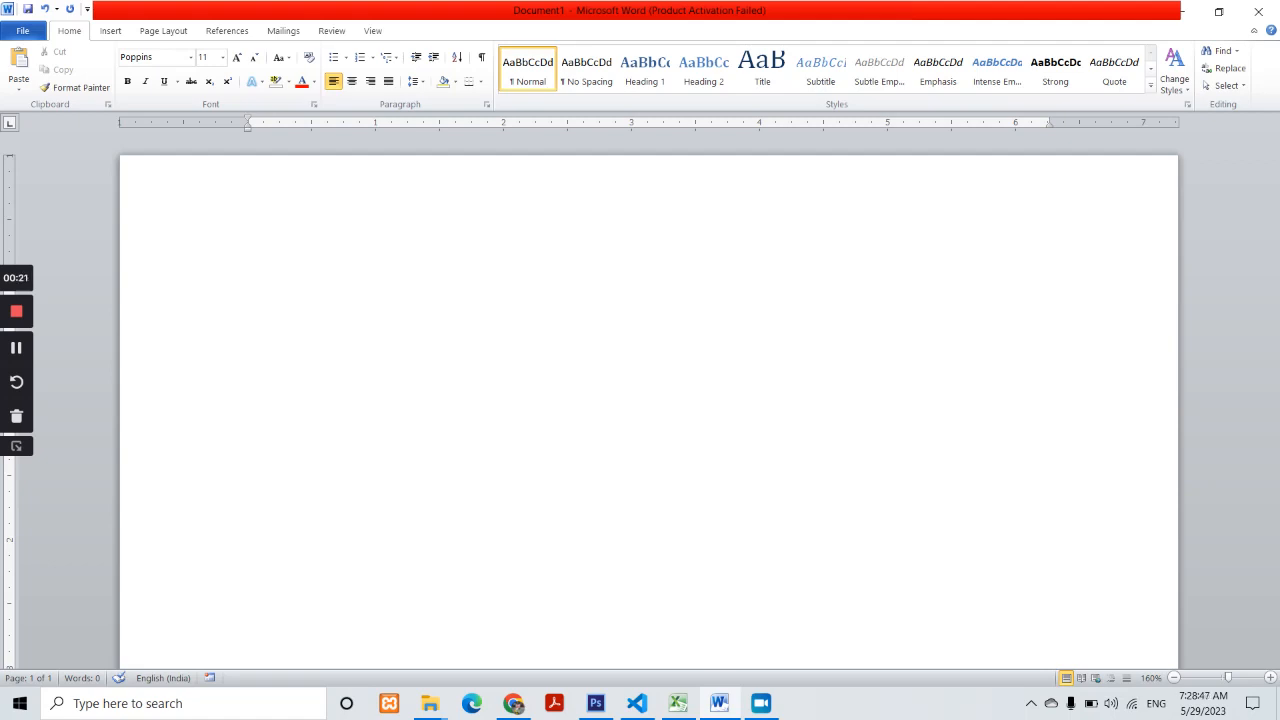
- Switch to the Excel workbook and display the formula commands on the Finicial Function sheet
{"action": "left_click", "coordinate": [685, 705]}
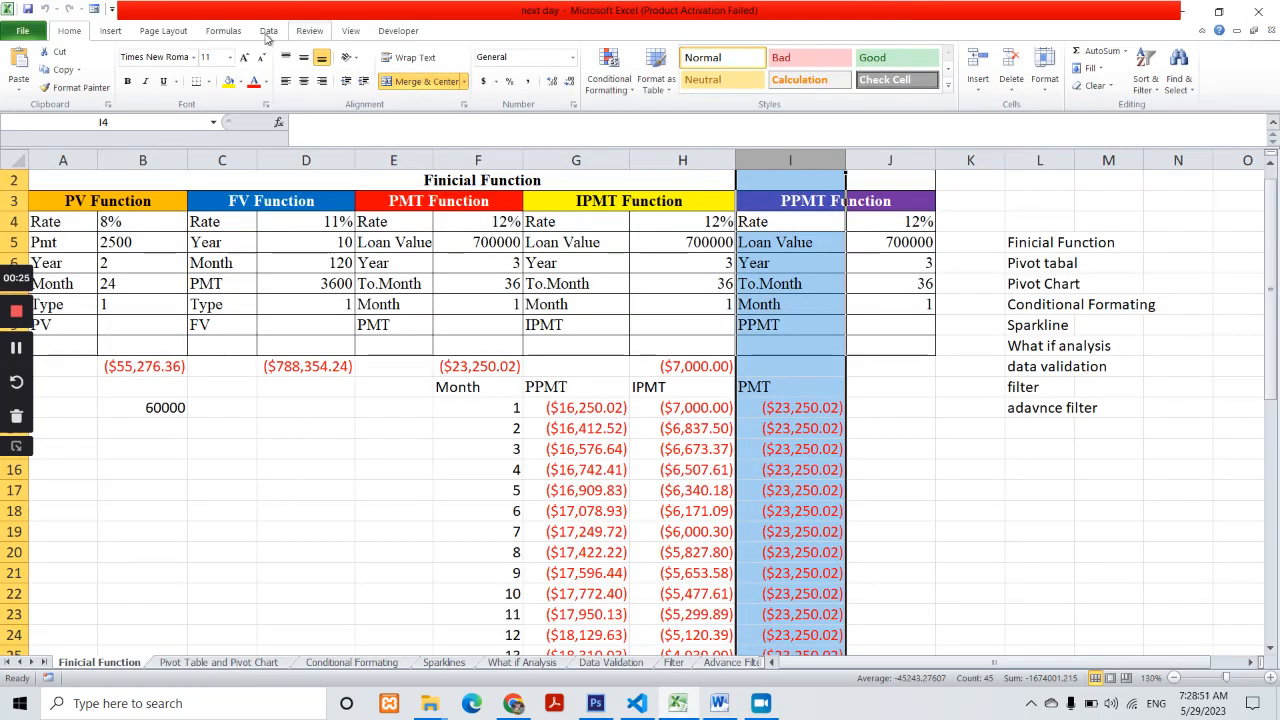
{"action": "left_click", "coordinate": [224, 31]}
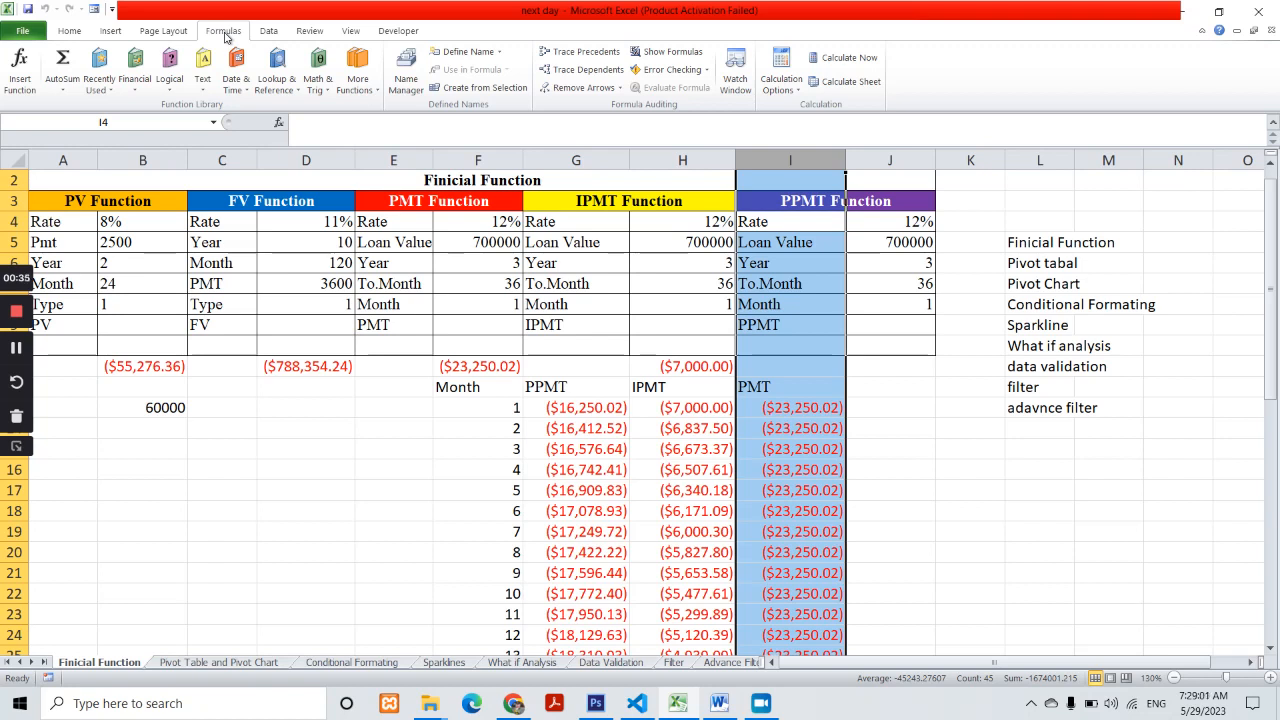
{"action": "left_click", "coordinate": [457, 470]}
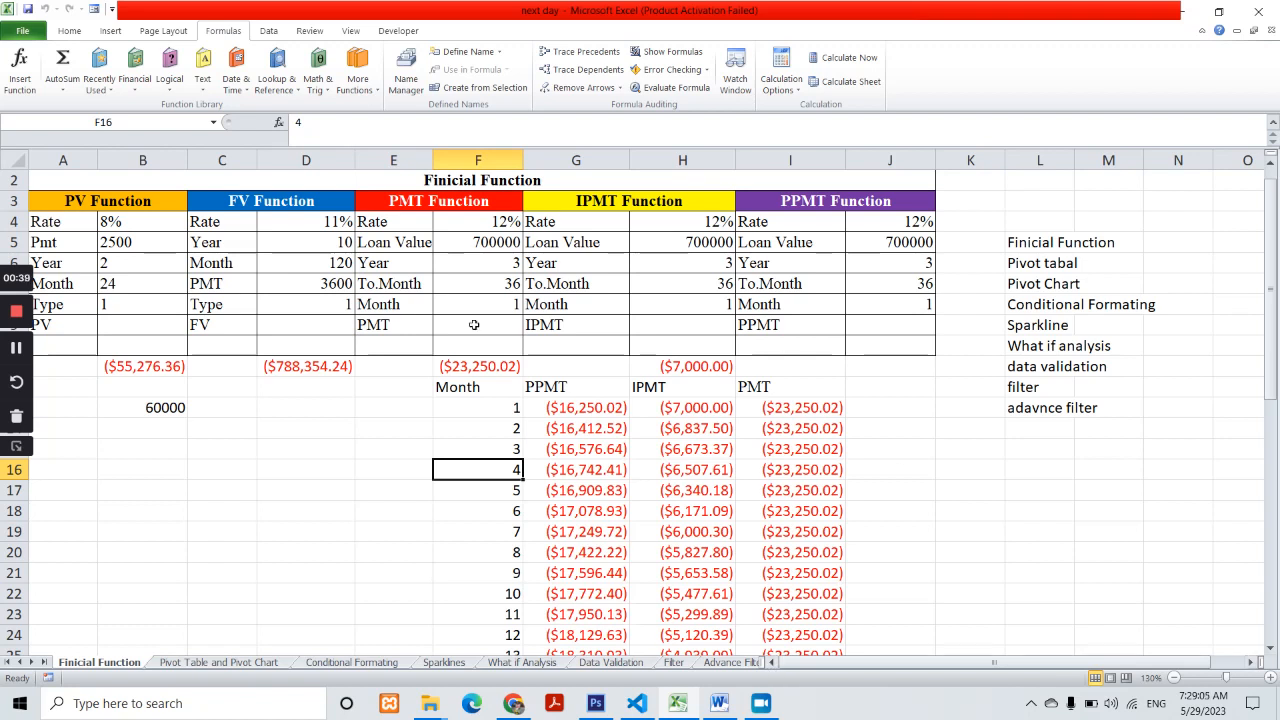
{"action": "left_click", "coordinate": [160, 598]}
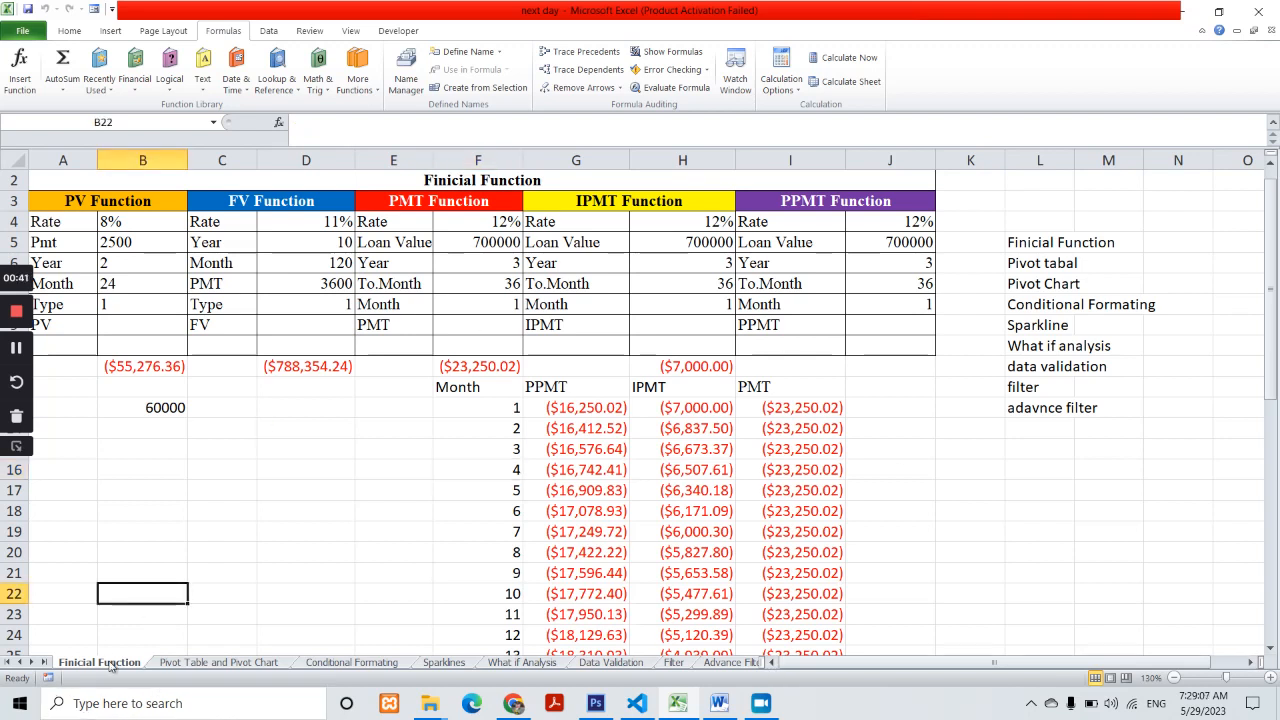
- Look through the worksheets from Pivot Table and Pivot Chart to Advance Filter, and return to the Finicial Function sheet
{"action": "left_click", "coordinate": [208, 664]}
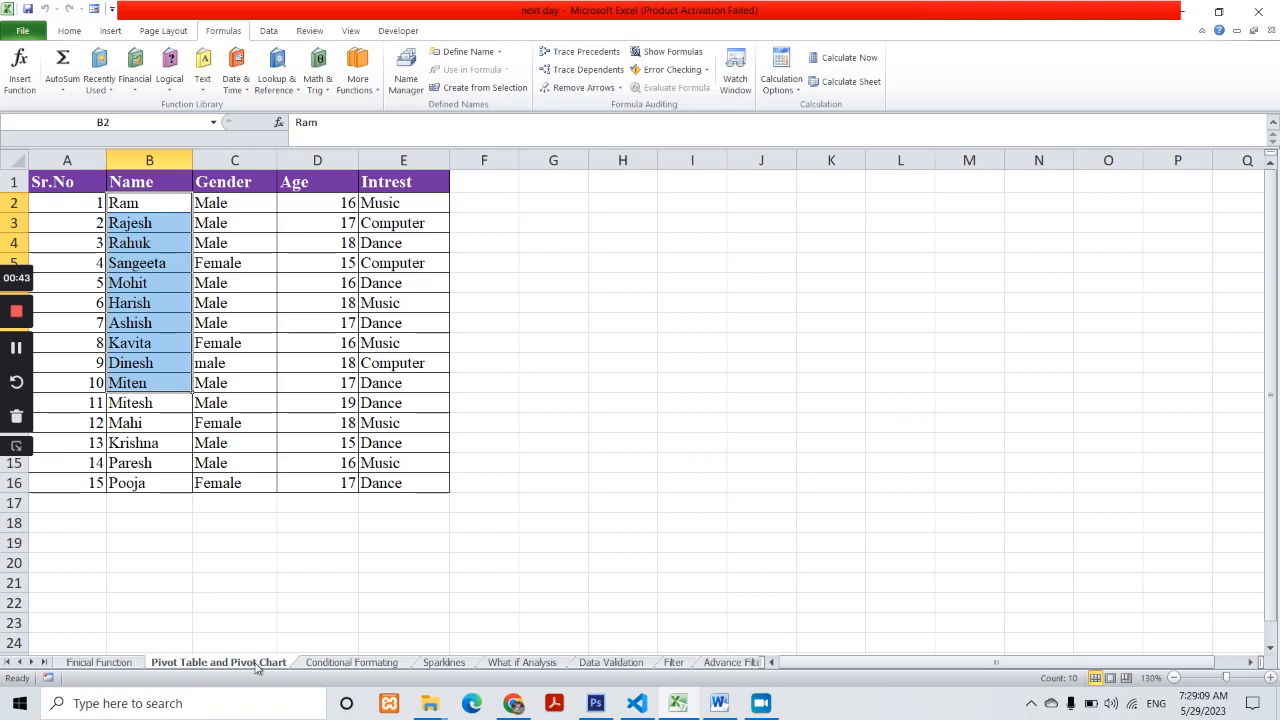
{"action": "left_click", "coordinate": [383, 665]}
{"action": "left_click", "coordinate": [450, 665]}
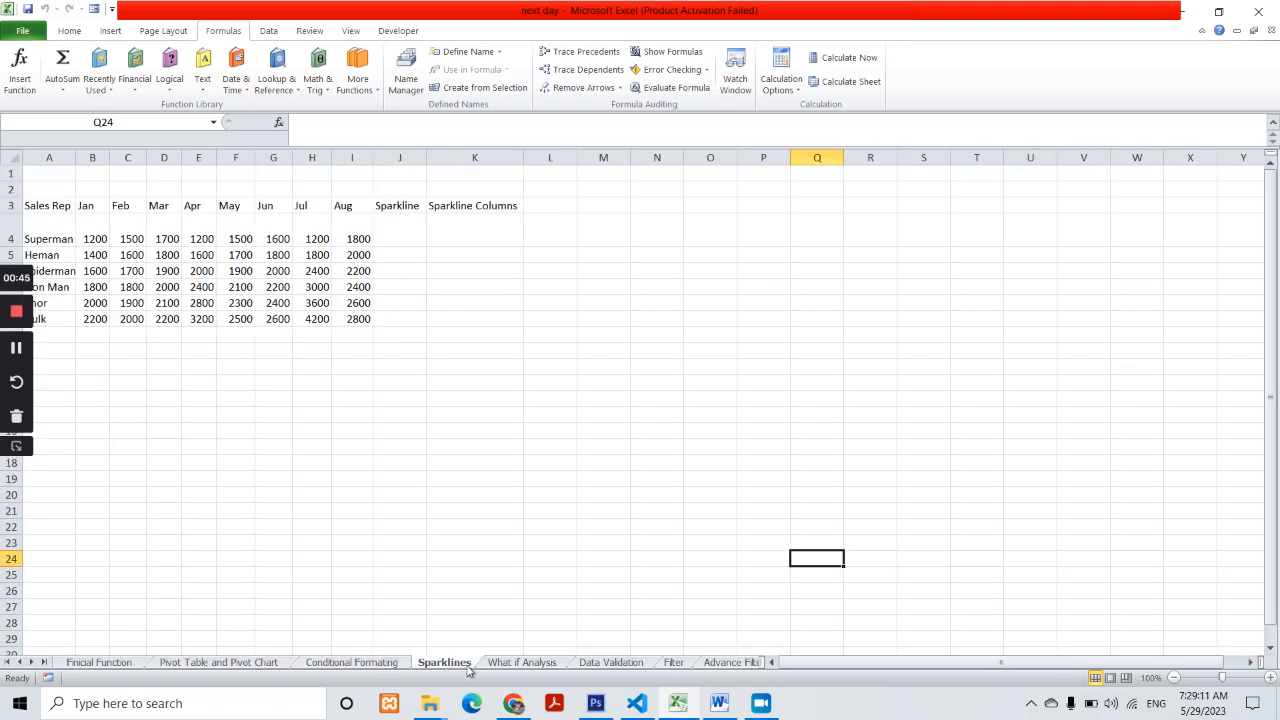
{"action": "left_click", "coordinate": [520, 664]}
{"action": "left_click", "coordinate": [600, 664]}
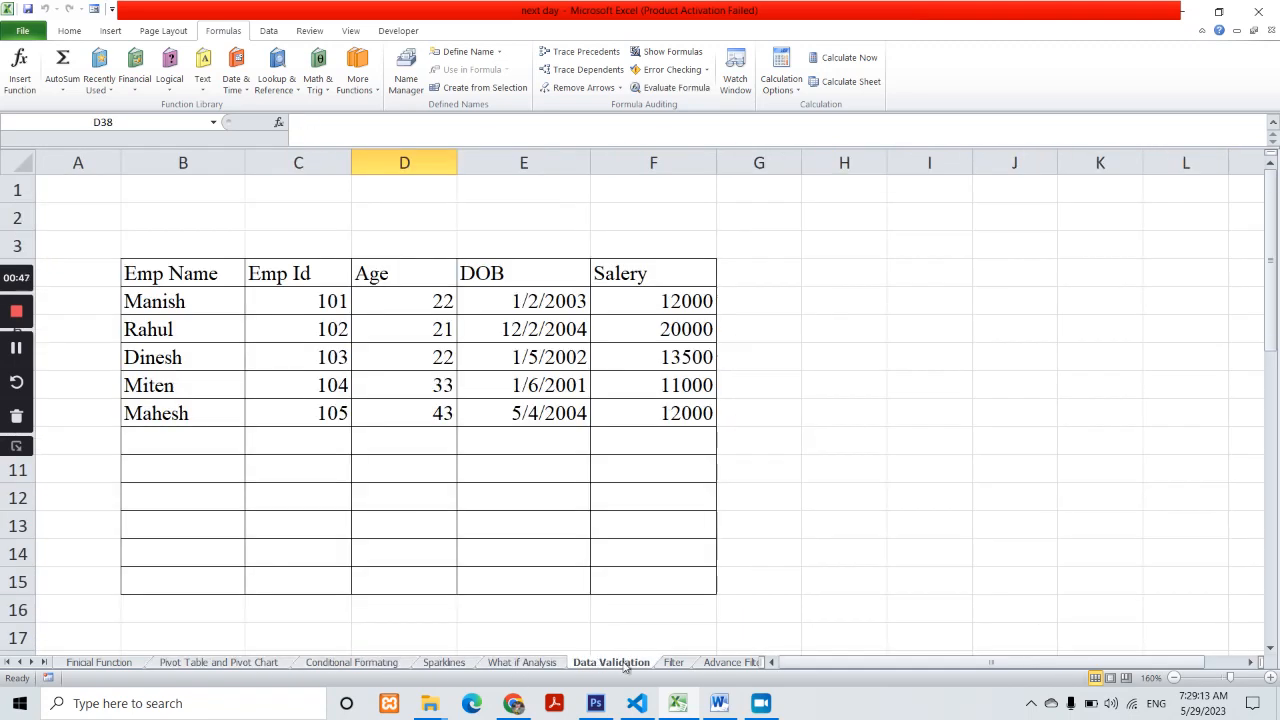
{"action": "left_click", "coordinate": [676, 665]}
{"action": "left_click", "coordinate": [728, 665]}
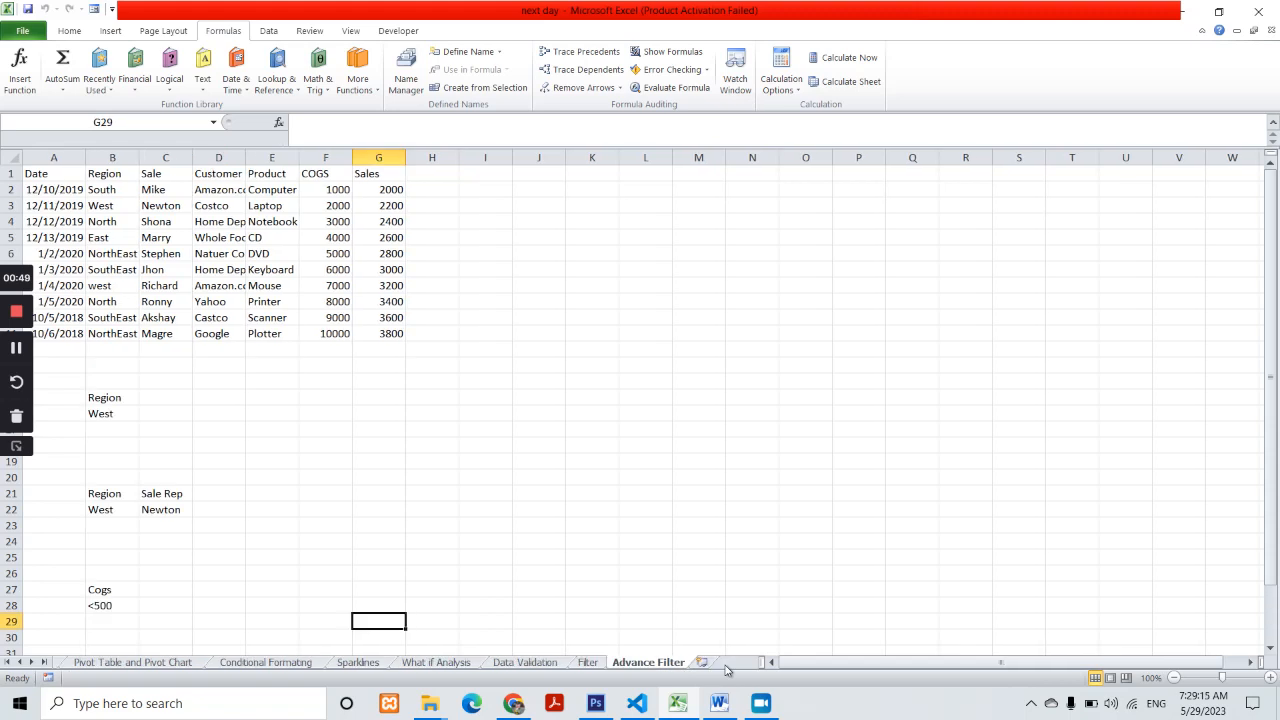
{"action": "left_click", "coordinate": [7, 663]}
{"action": "left_click", "coordinate": [95, 664]}
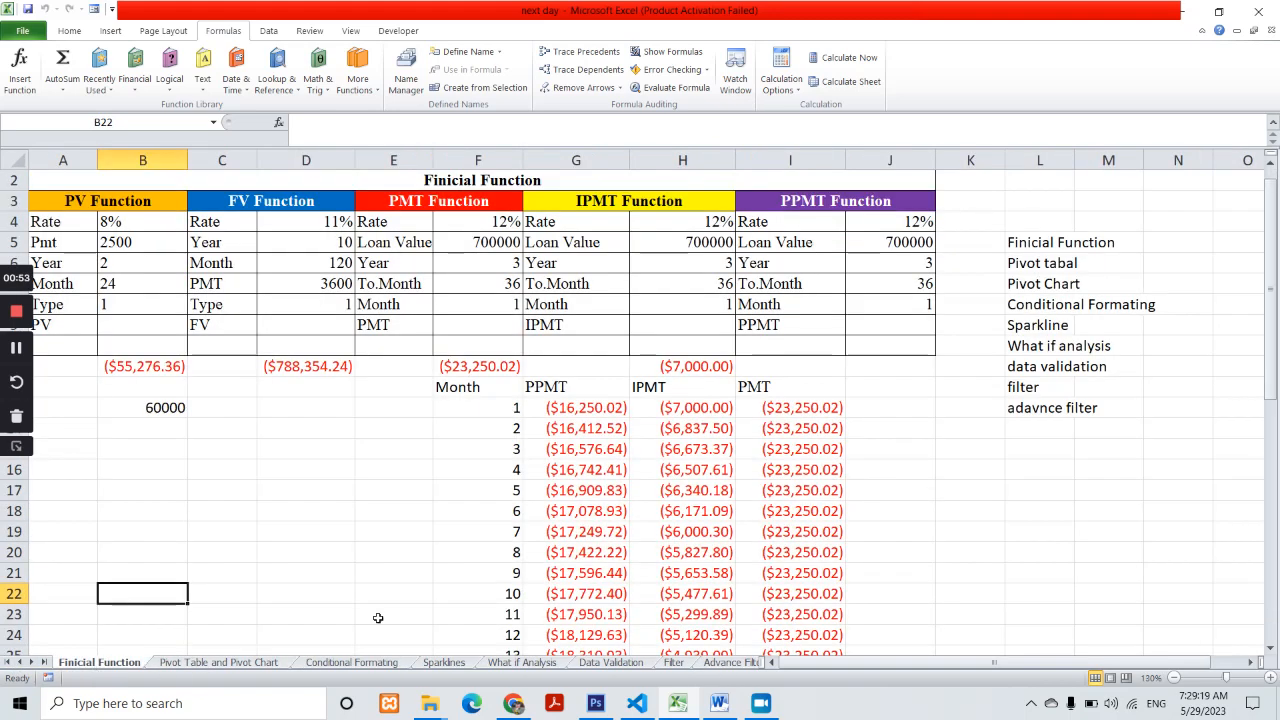
- Review the headings of the PV, FV, PMT, IPMT and PPMT function blocks in row 3
{"action": "left_click", "coordinate": [291, 487]}
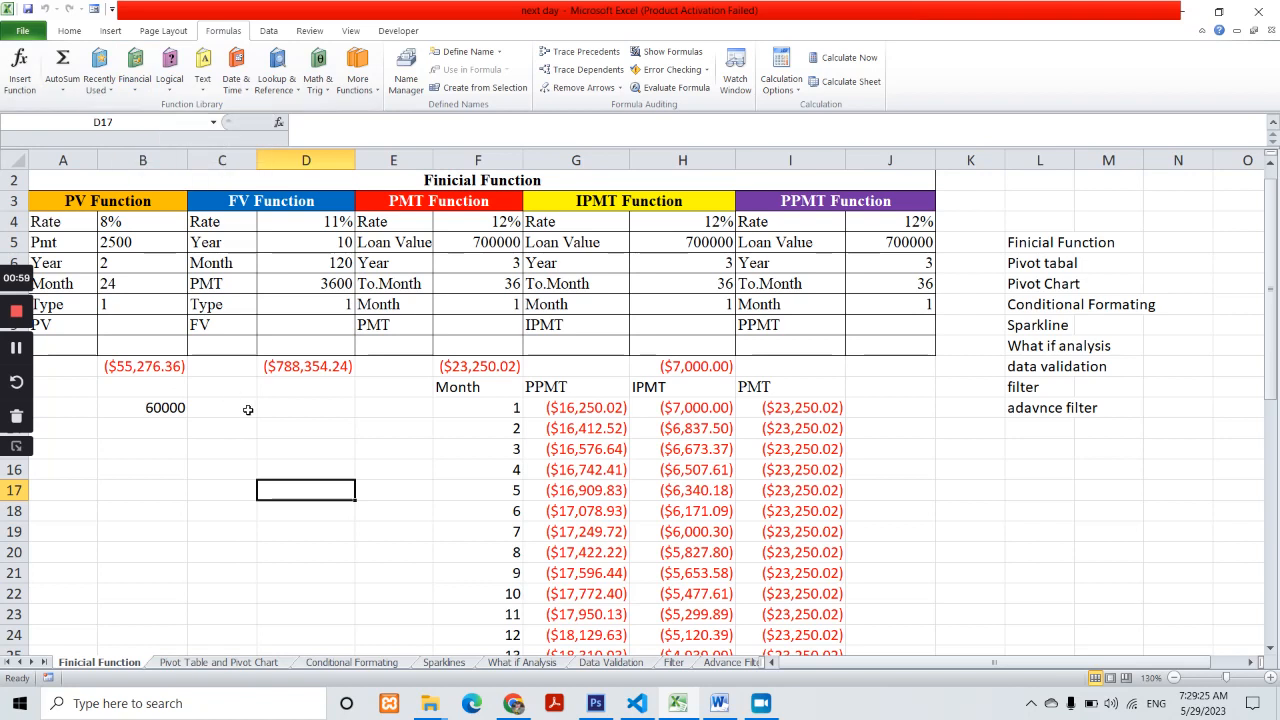
{"action": "left_click", "coordinate": [305, 446]}
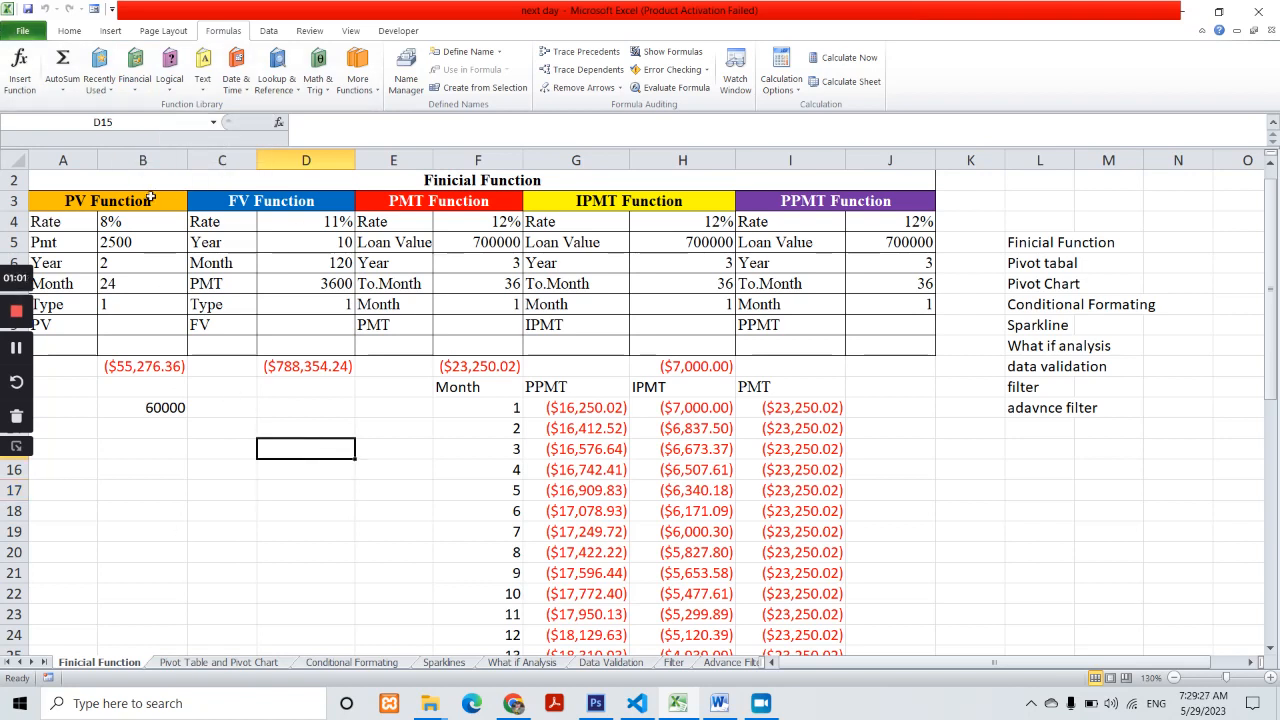
{"action": "left_click", "coordinate": [88, 201]}
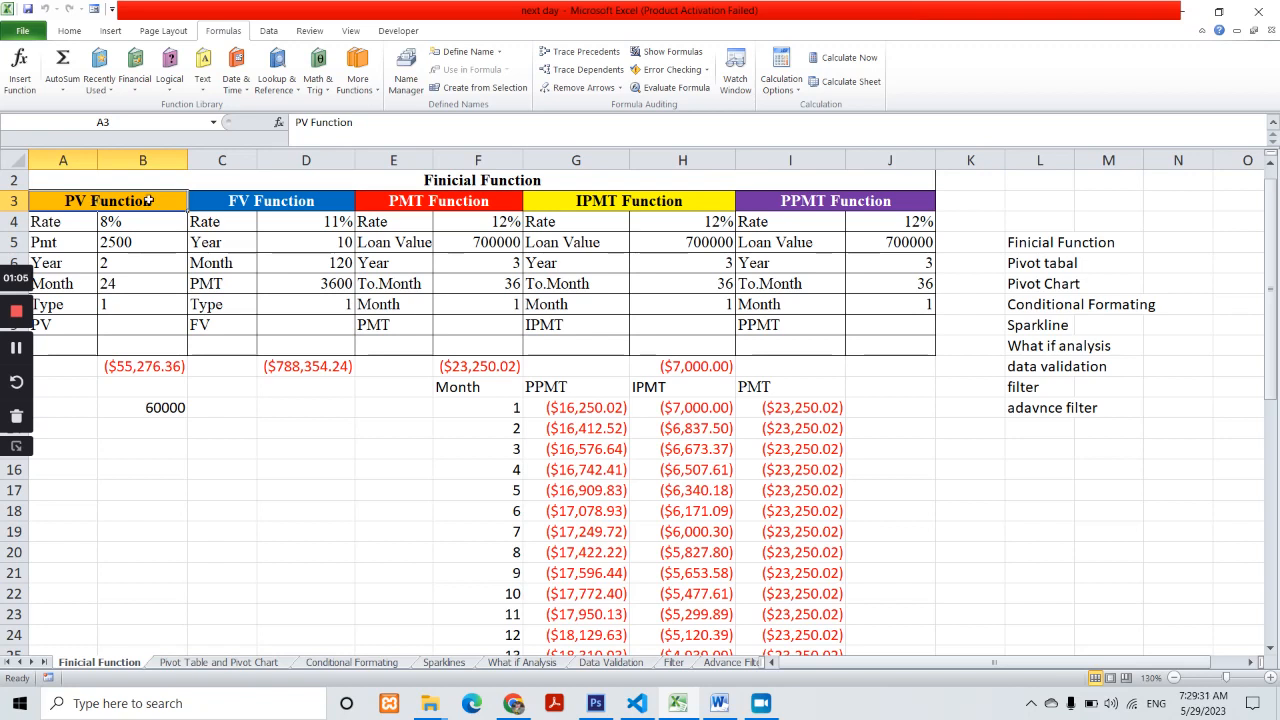
{"action": "left_click", "coordinate": [270, 203]}
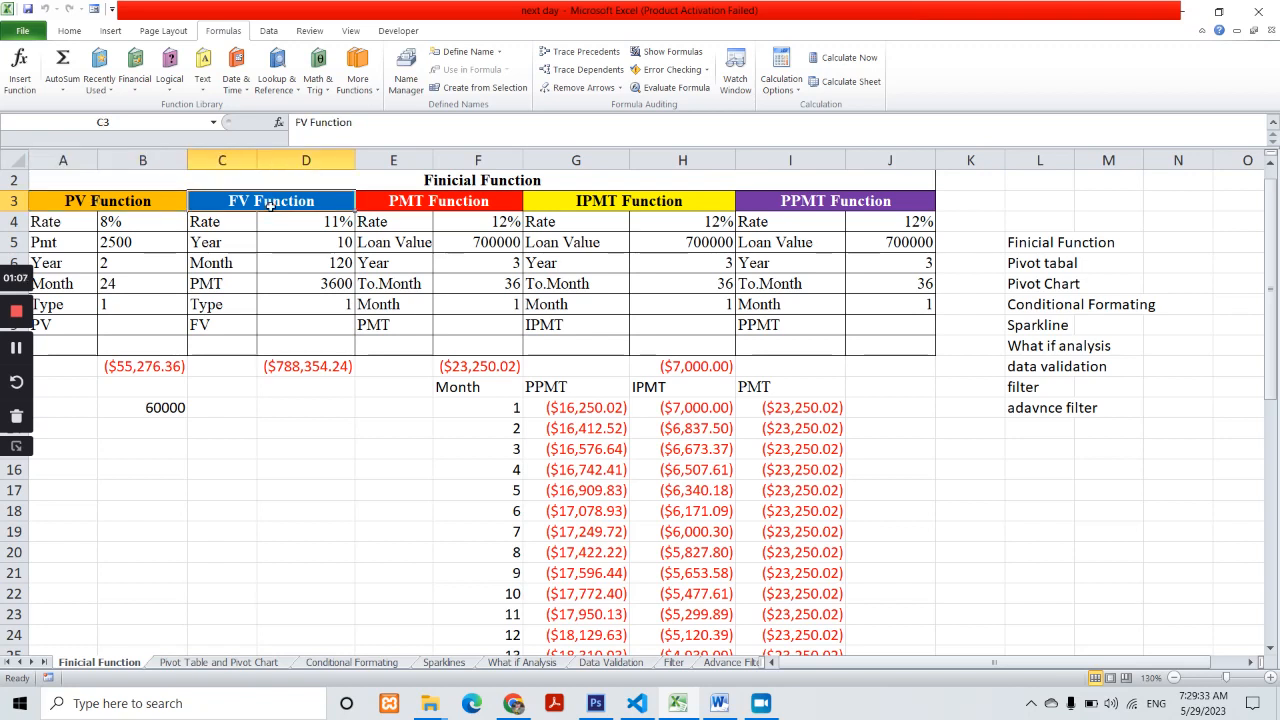
{"action": "left_click", "coordinate": [438, 205]}
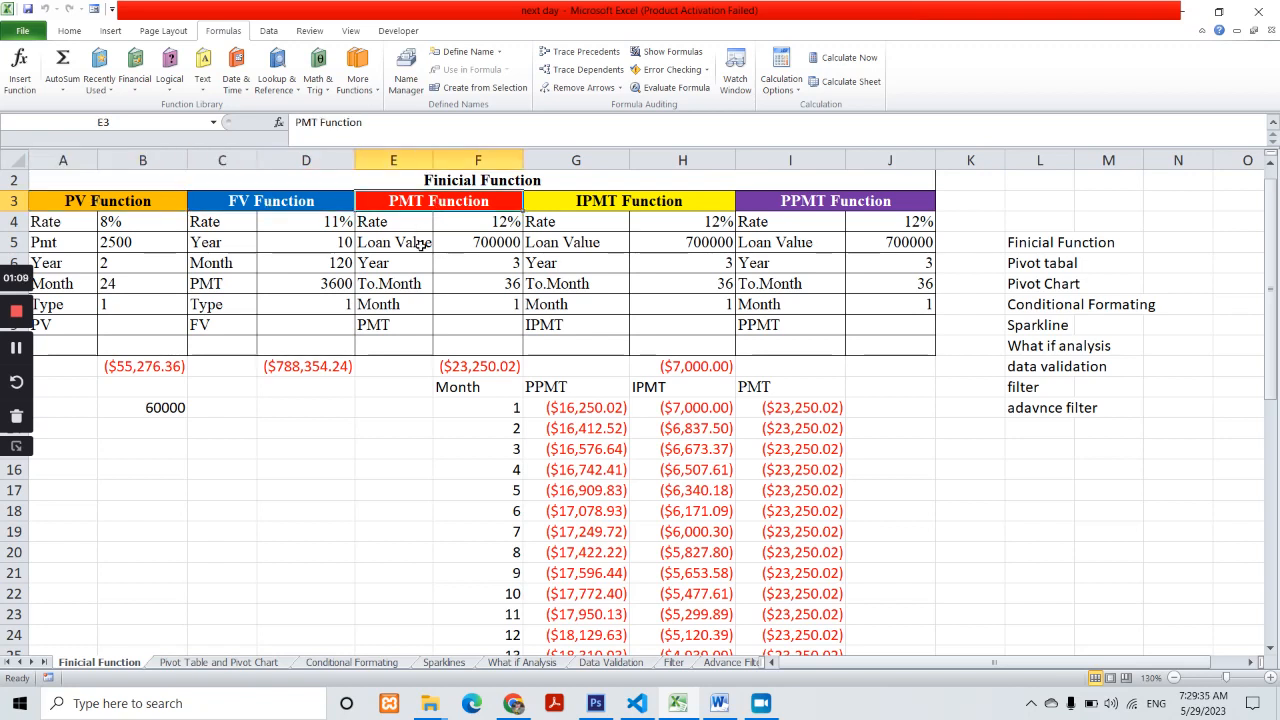
{"action": "left_click", "coordinate": [622, 198]}
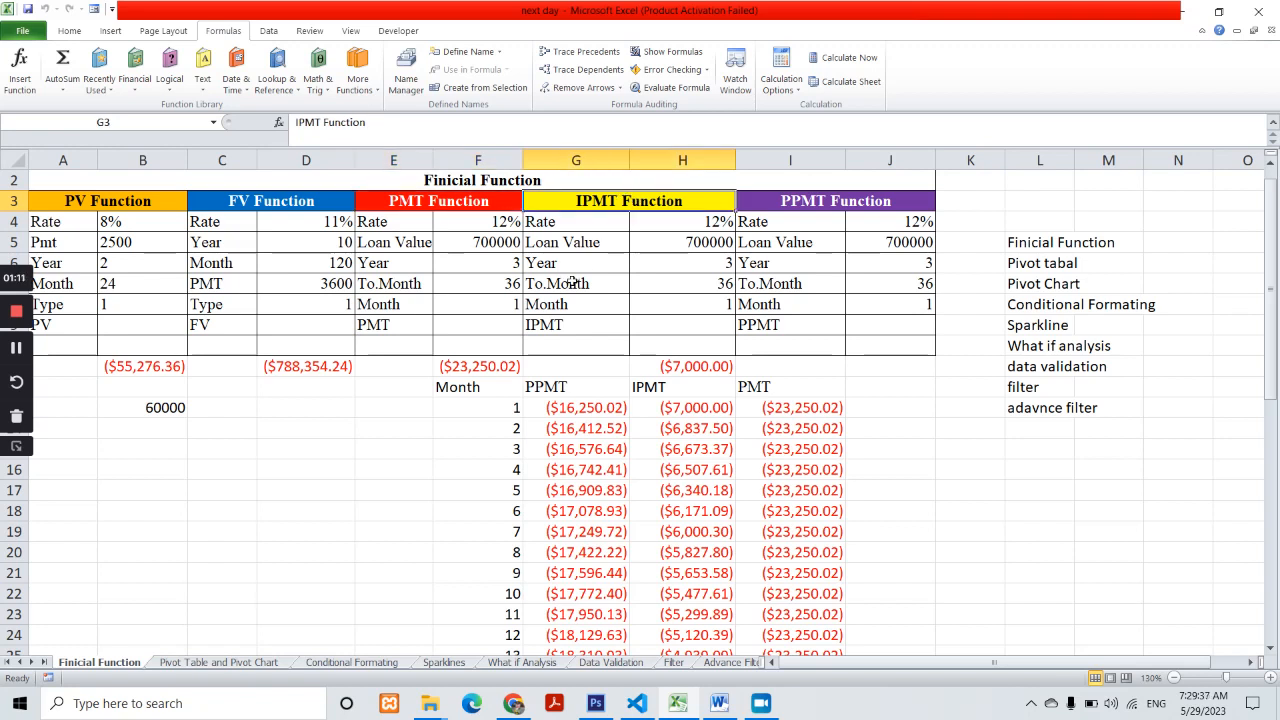
{"action": "left_click", "coordinate": [831, 203]}
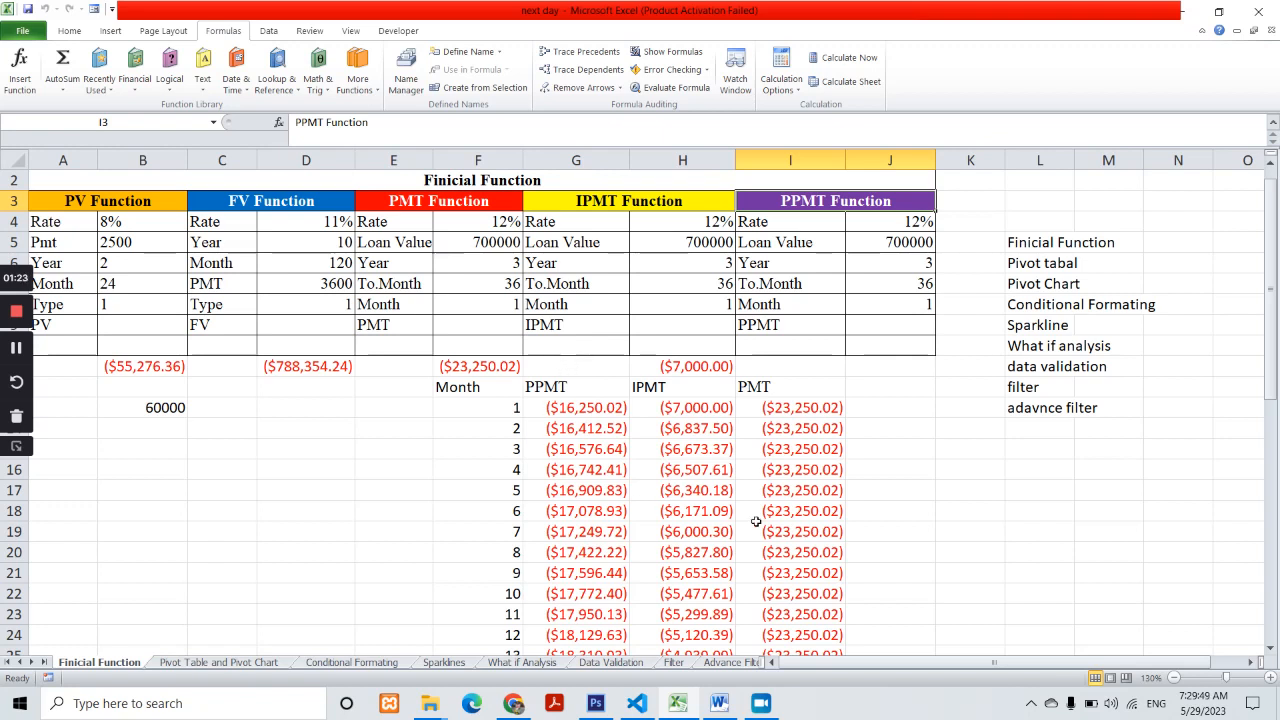
{"action": "left_click", "coordinate": [251, 513]}
- Examine the PV Function block's Rate, Pmt, Year and Month labels and their input values in A4:B7
{"action": "left_click", "coordinate": [72, 222]}
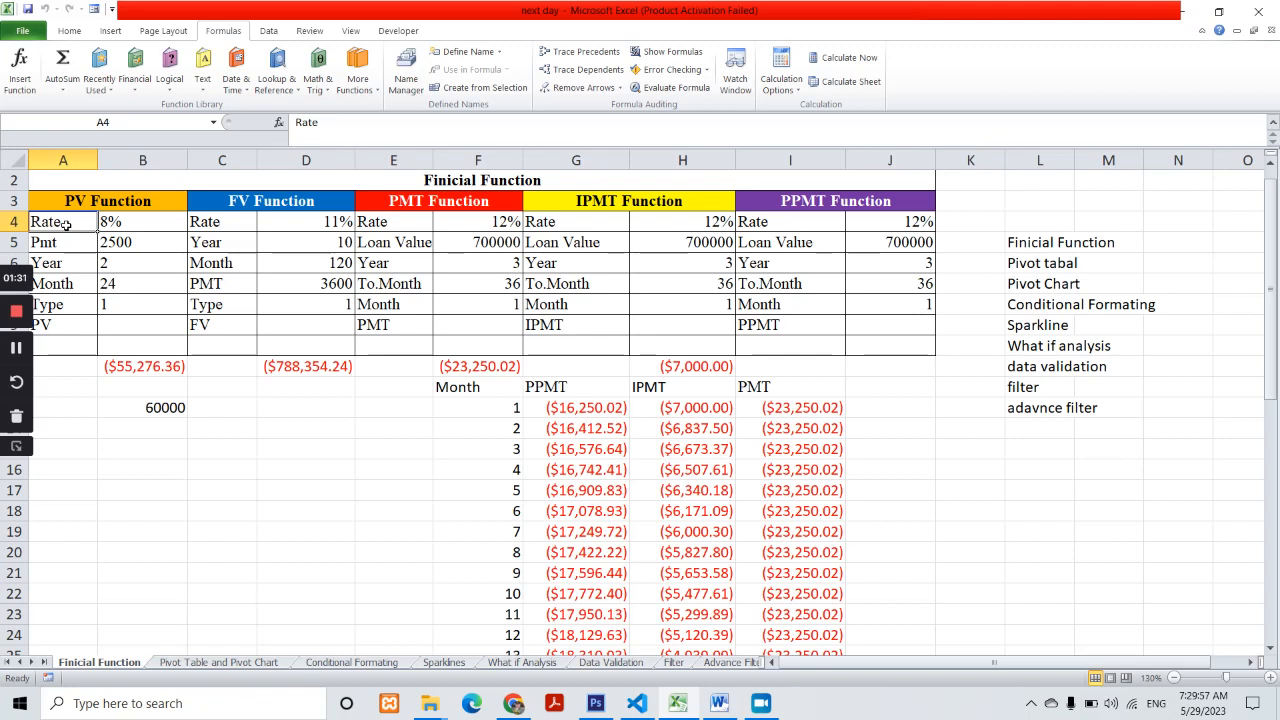
{"action": "left_click", "coordinate": [145, 221]}
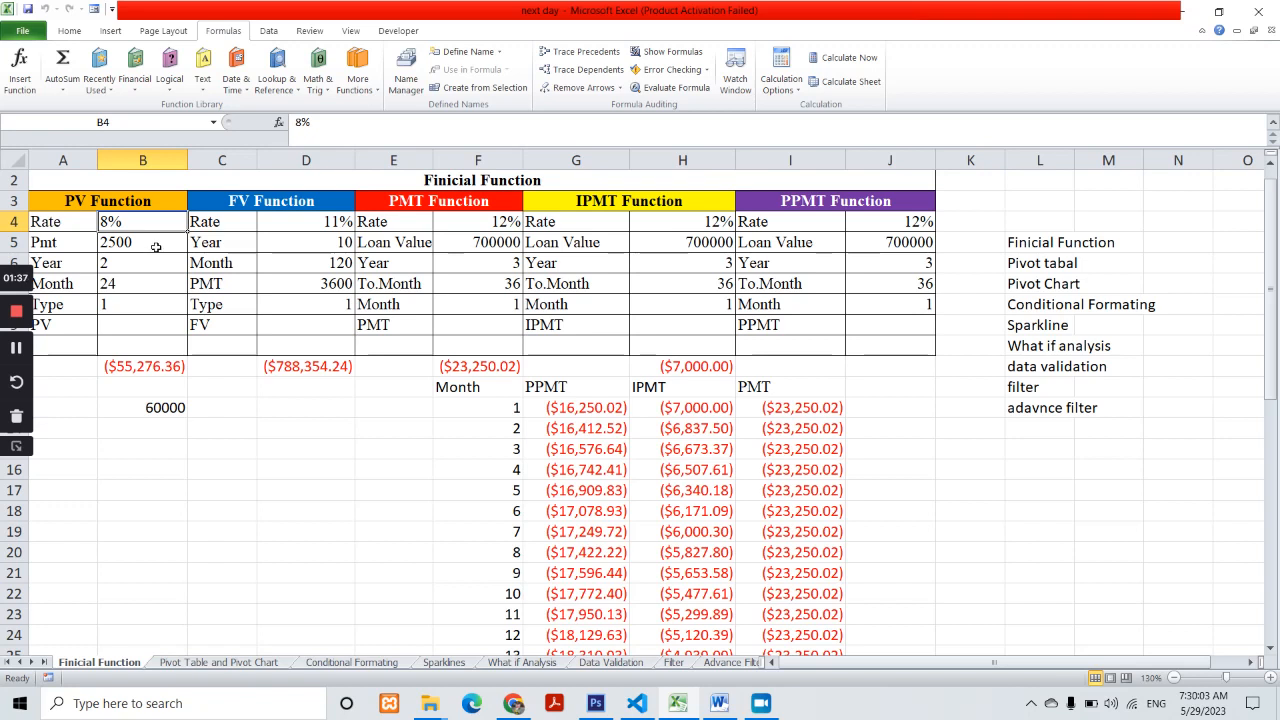
{"action": "left_click", "coordinate": [48, 246]}
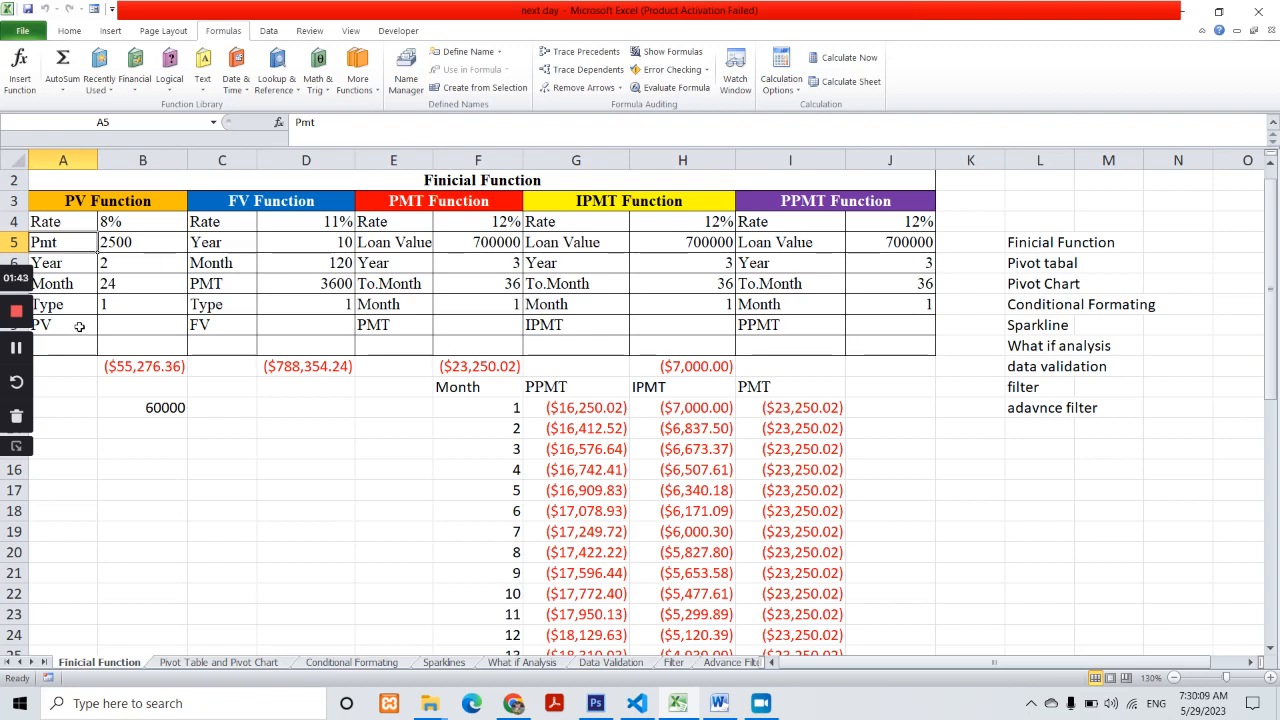
{"action": "left_click", "coordinate": [133, 240]}
{"action": "left_click", "coordinate": [72, 265]}
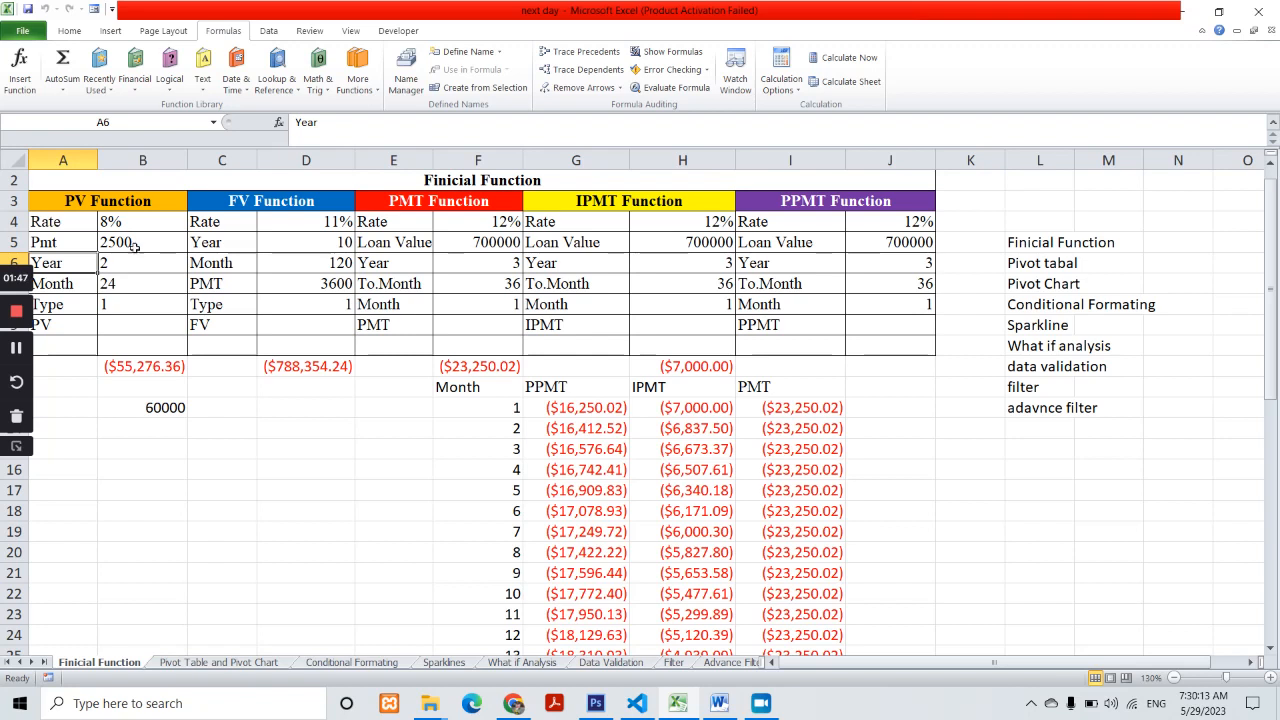
{"action": "left_click", "coordinate": [67, 285]}
{"action": "left_click", "coordinate": [136, 262]}
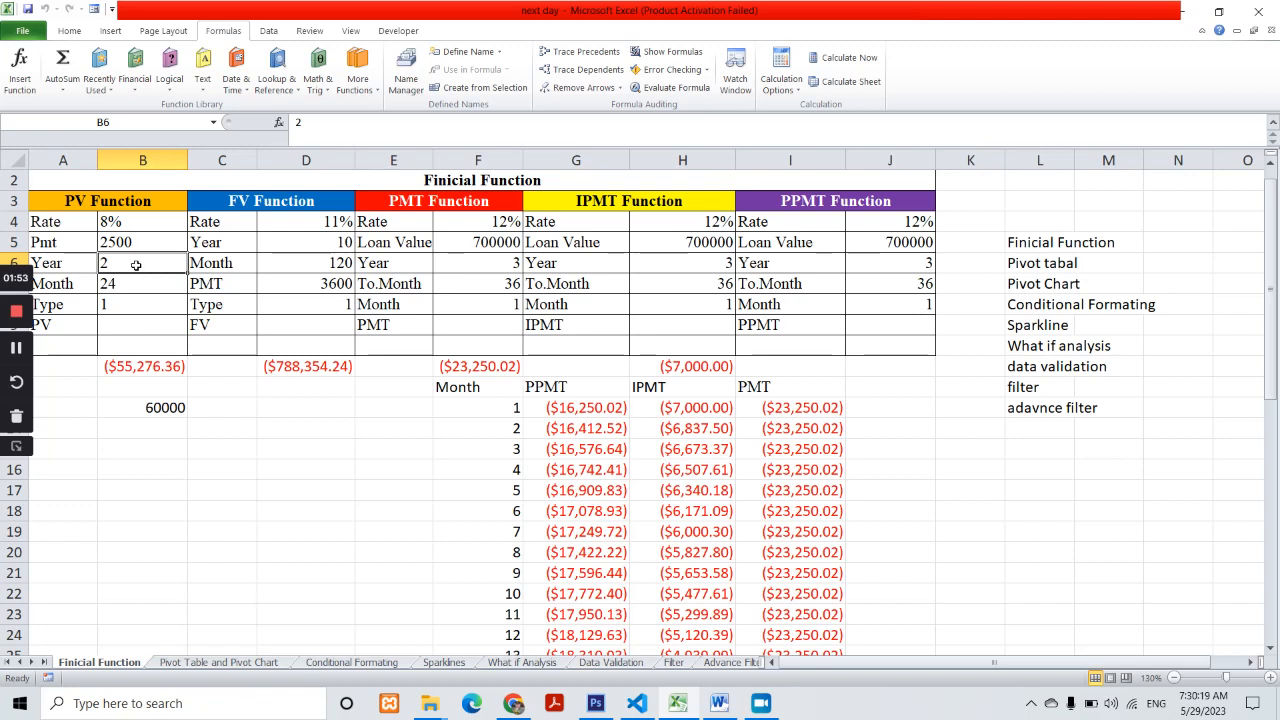
{"action": "left_click", "coordinate": [55, 283]}
{"action": "left_click", "coordinate": [147, 284]}
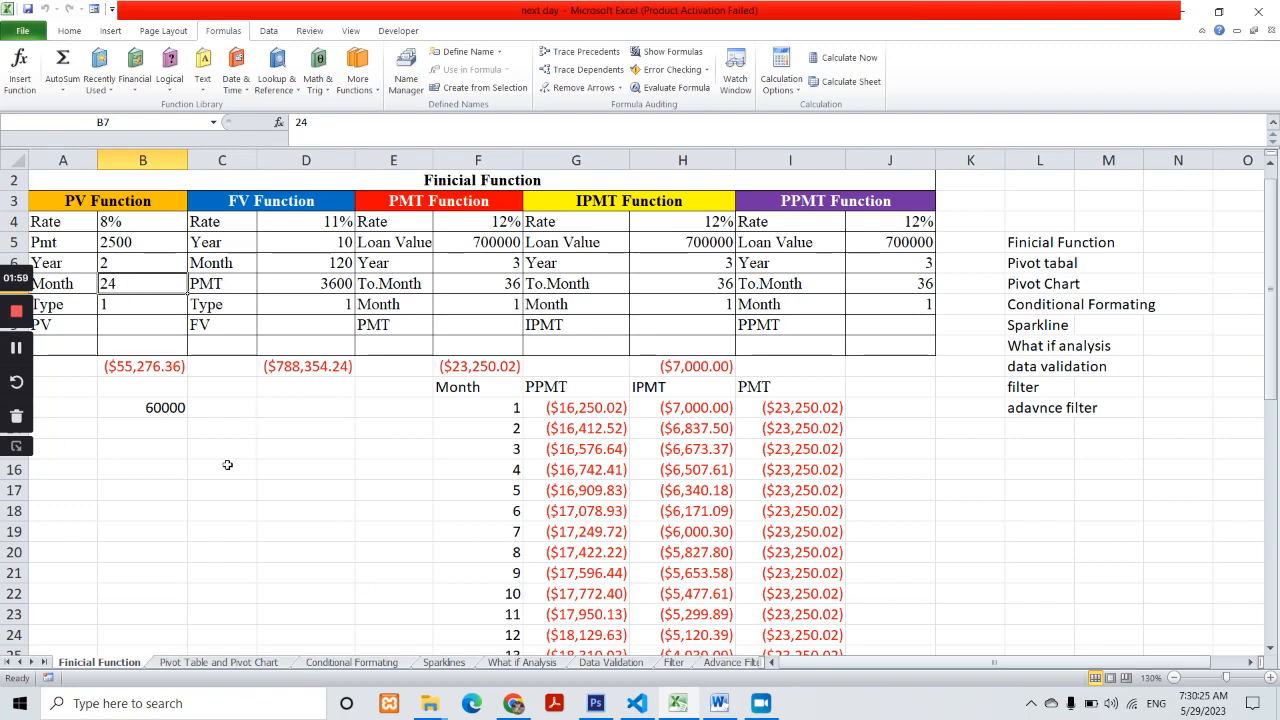
{"action": "left_click_drag", "start_coordinate": [198, 462], "coordinate": [200, 445]}
{"action": "left_click", "coordinate": [65, 224]}
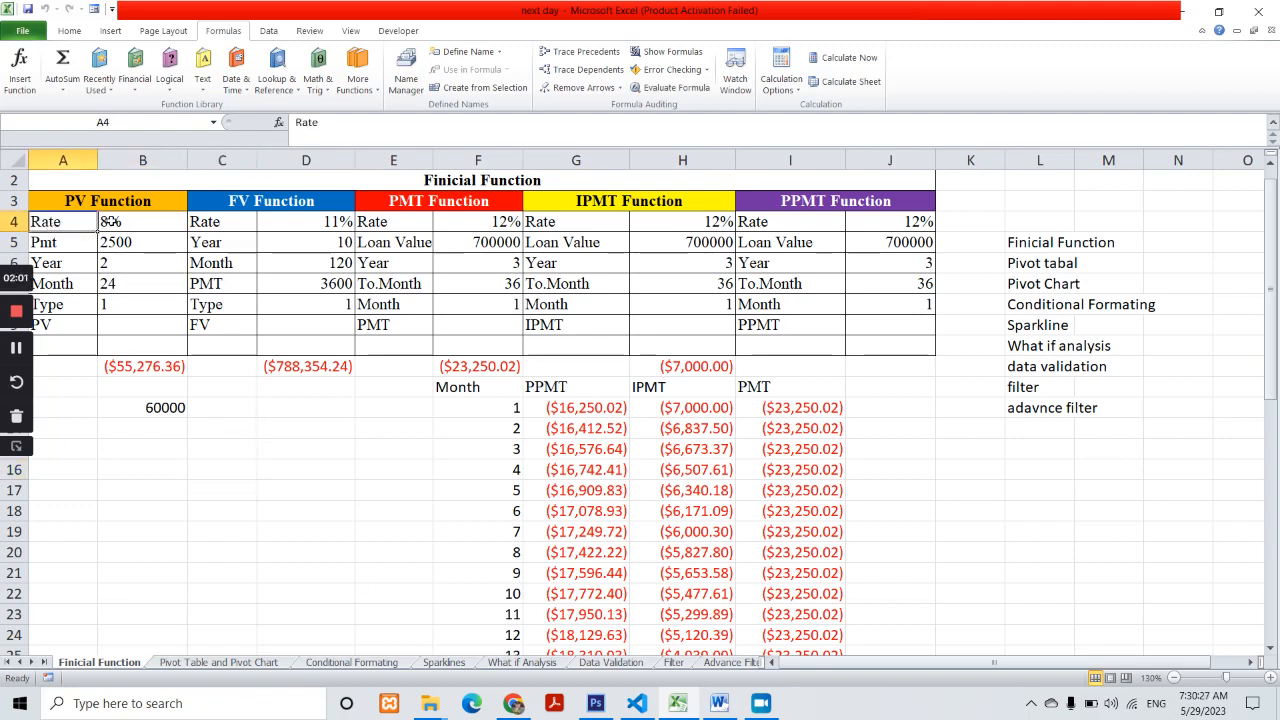
{"action": "left_click", "coordinate": [155, 245]}
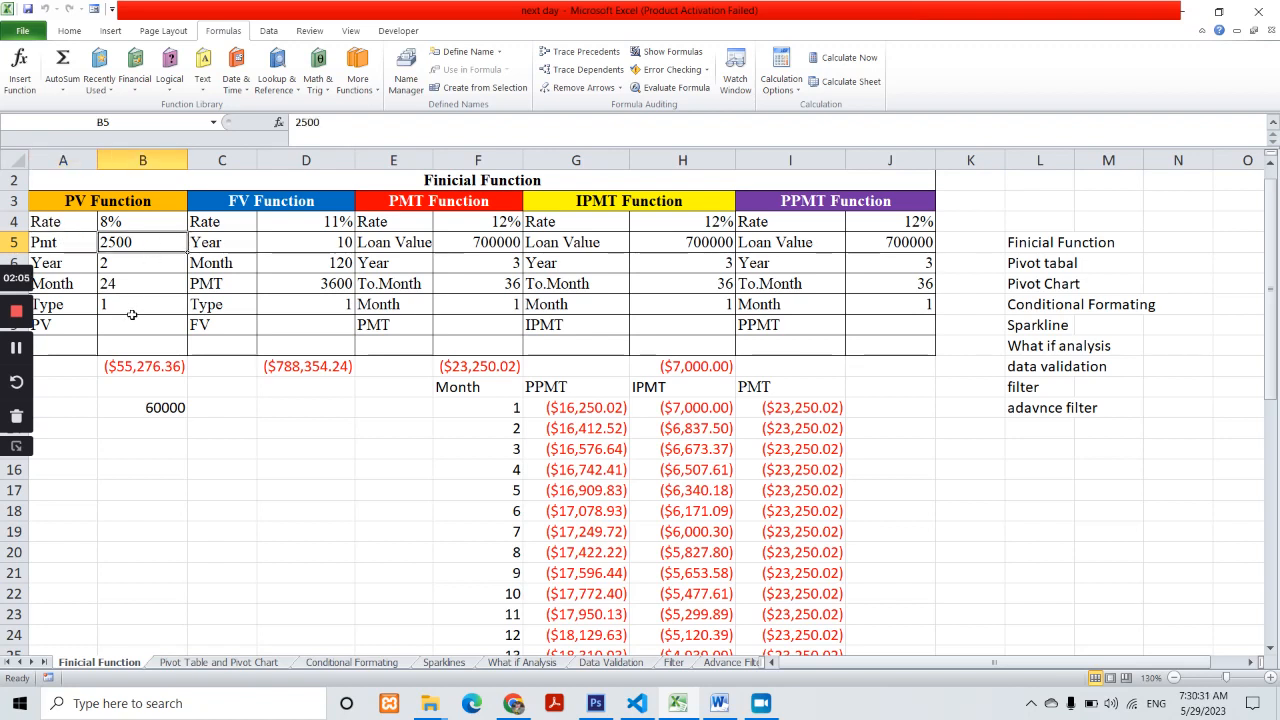
{"action": "left_click", "coordinate": [150, 225]}
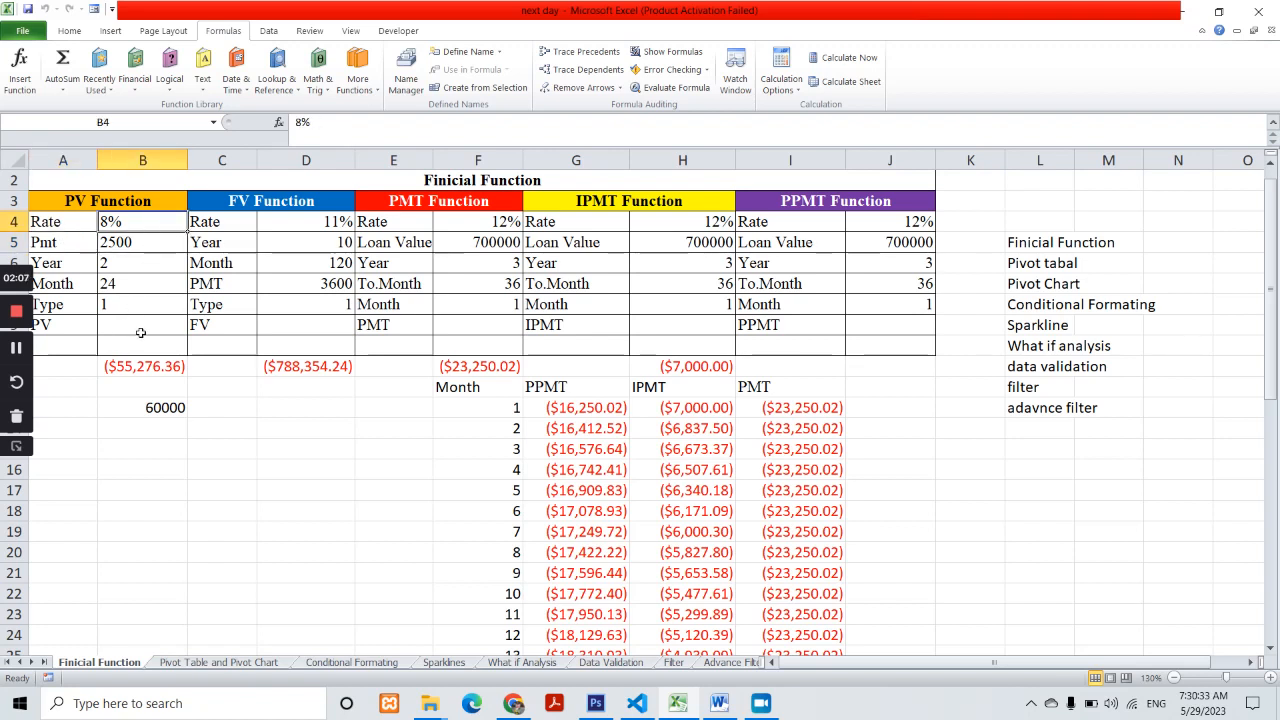
{"action": "left_click", "coordinate": [130, 263]}
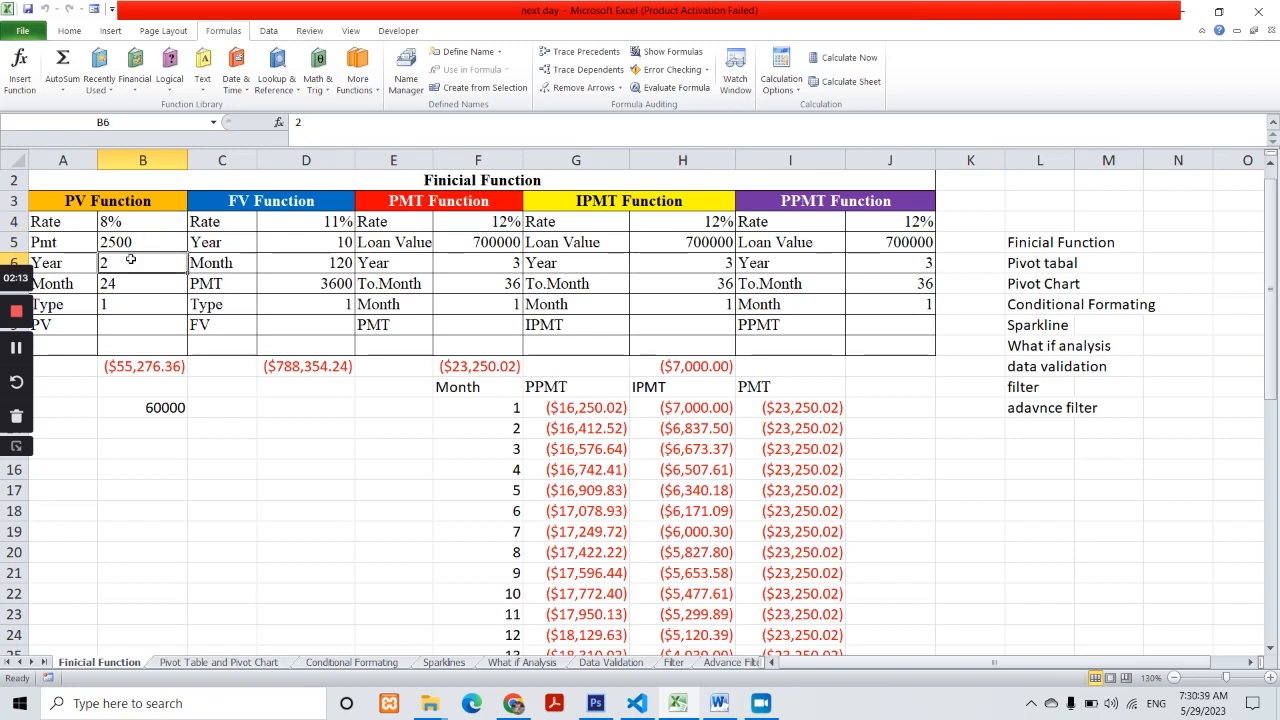
- Begin a negated PV formula in cell B17 with B4/12 as the rate argument, =-PV(B4/12,
{"action": "left_click", "coordinate": [168, 491]}
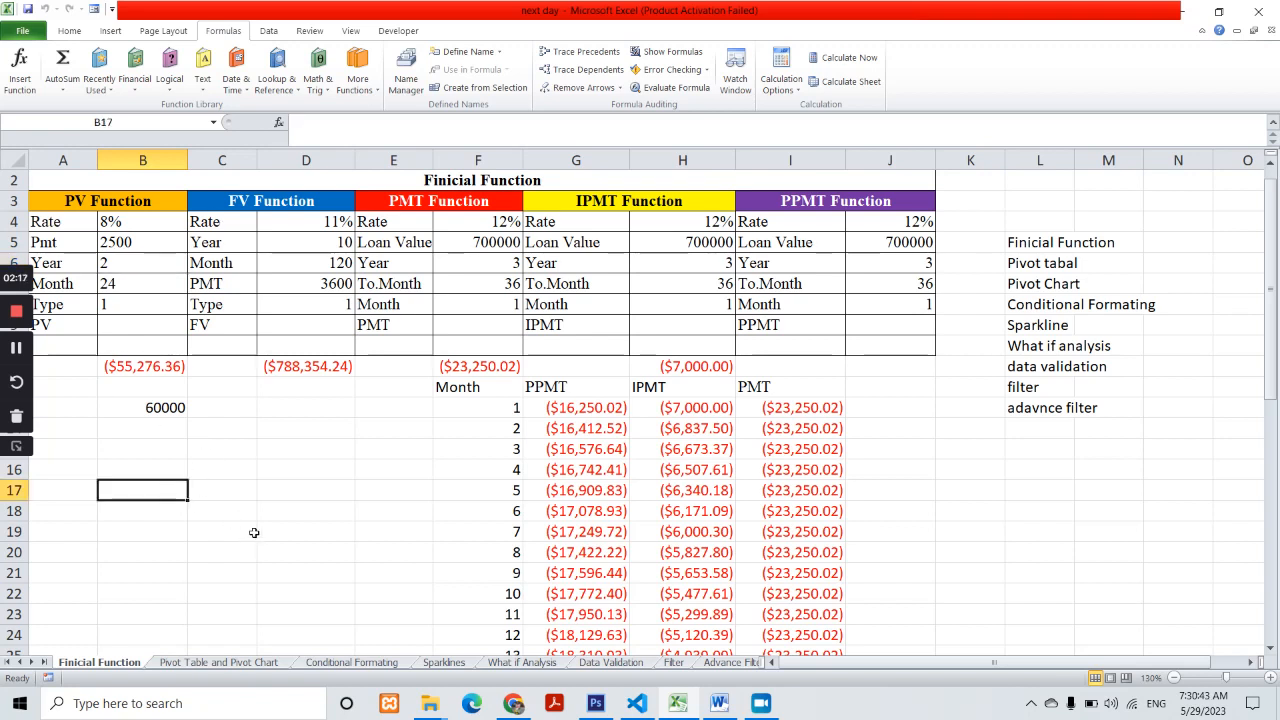
{"action": "type", "text": "="}
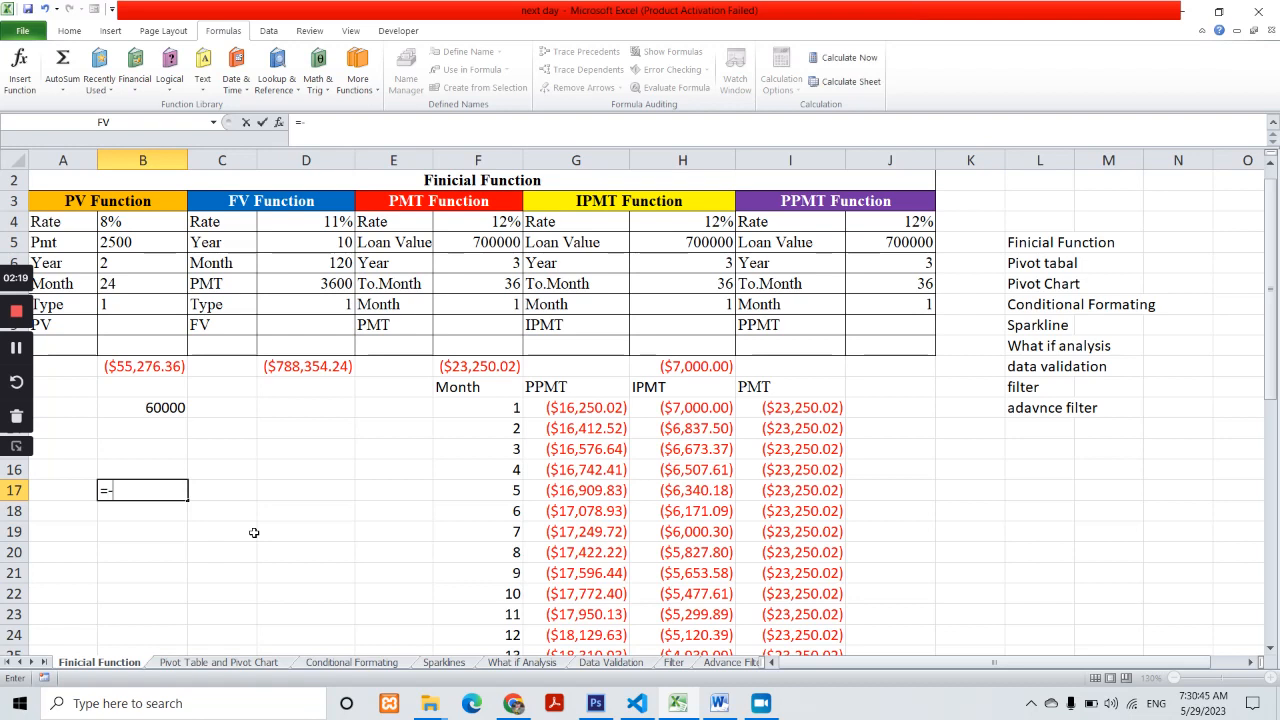
{"action": "type", "text": "-pv"}
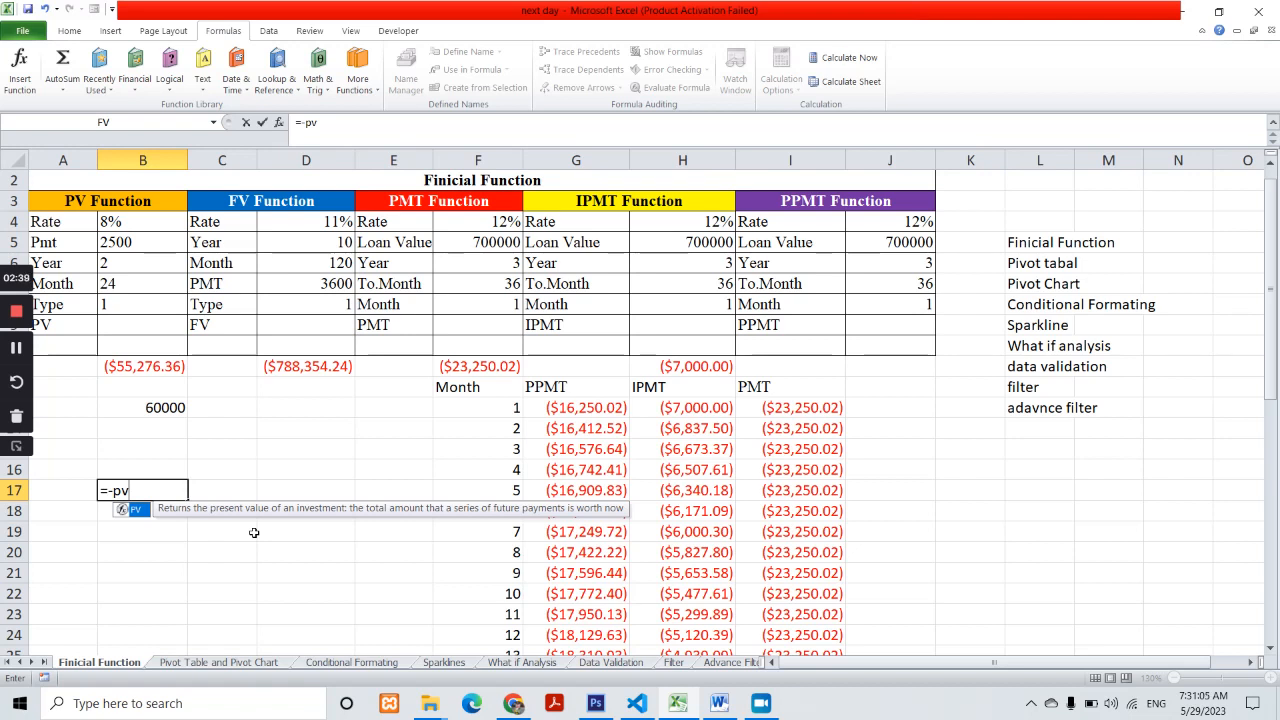
{"action": "key", "text": "Tab"}
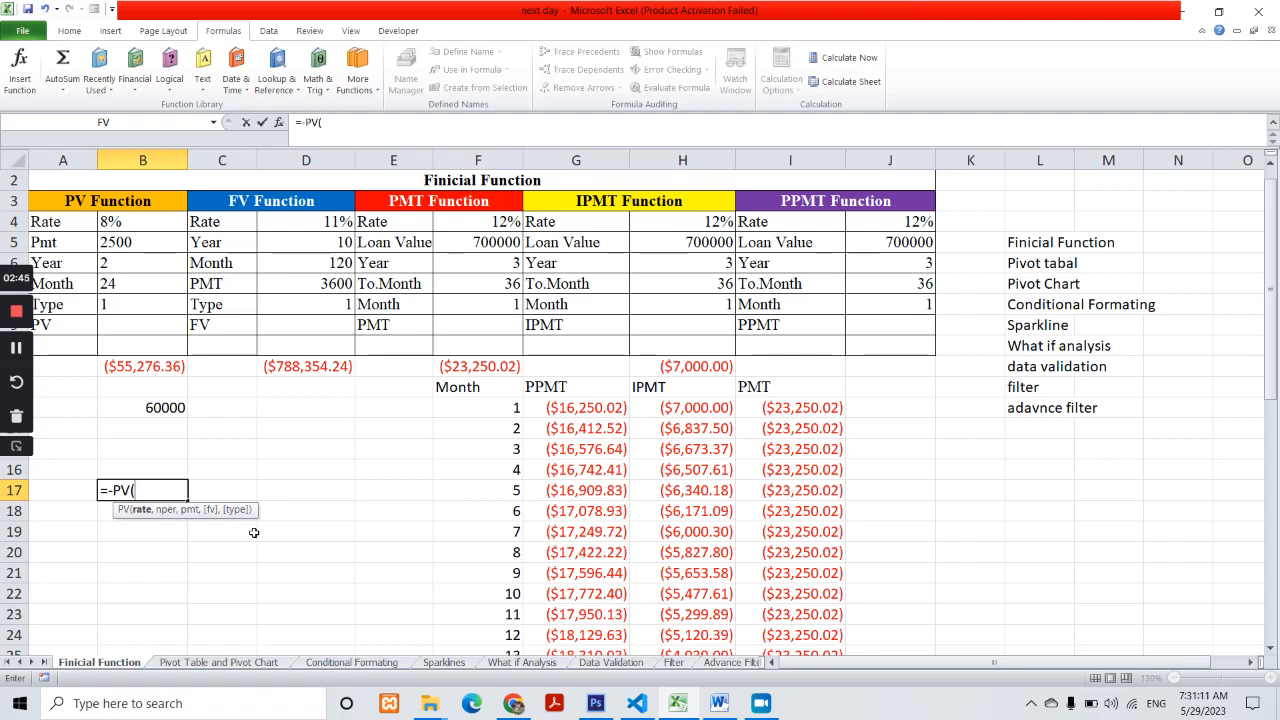
{"action": "left_click", "coordinate": [142, 224]}
{"action": "type", "text": "/12"}
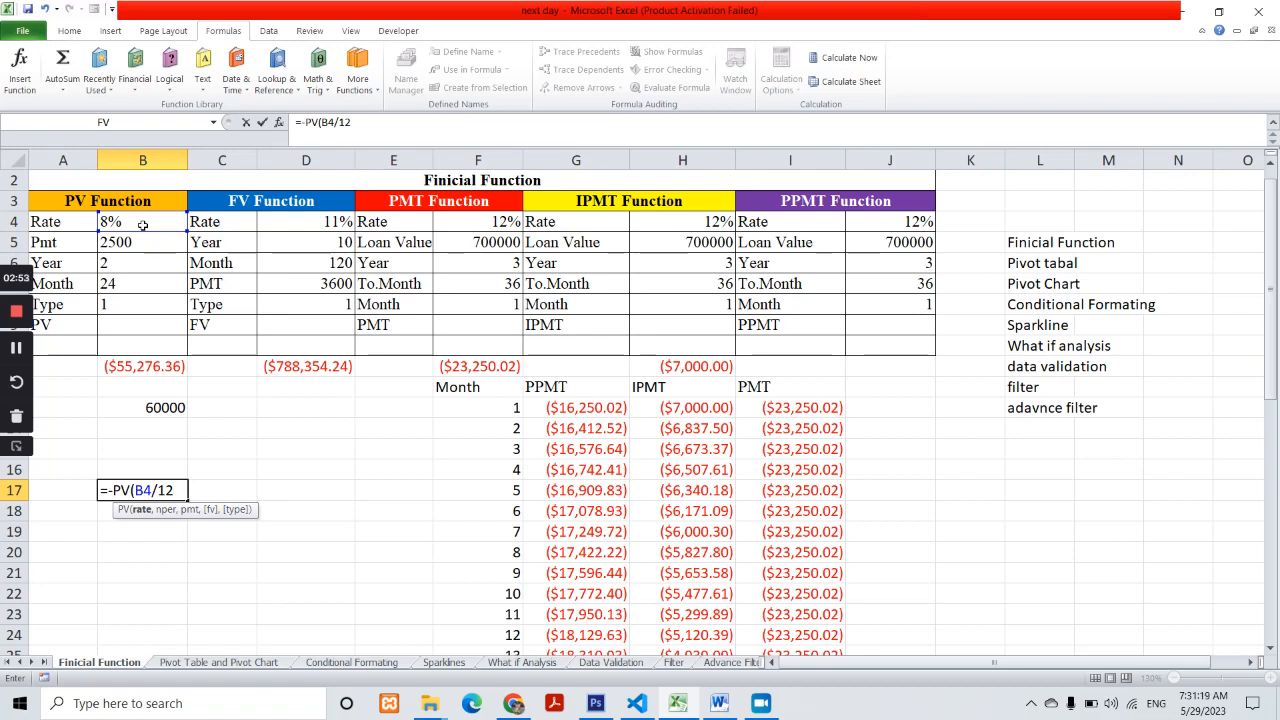
{"action": "type", "text": ","}
{"action": "left_click", "coordinate": [130, 265]}
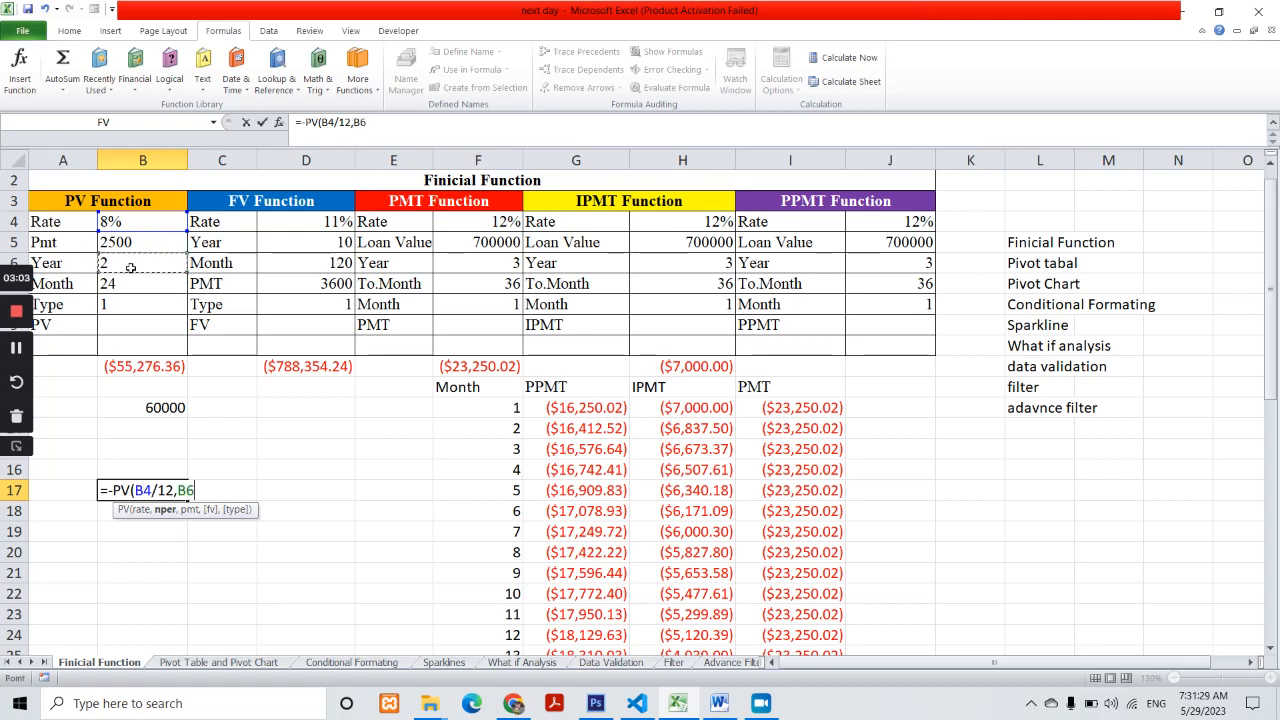
{"action": "type", "text": "*12"}
{"action": "key", "text": "BackSpace"}
{"action": "key", "text": "BackSpace"}
{"action": "key", "text": "BackSpace"}
{"action": "key", "text": "BackSpace"}
{"action": "key", "text": "BackSpace"}
- Complete the PV formula in B17 with B7 as nper and B5 as pmt, giving =-PV(B4/12,B7,B5)
{"action": "left_click", "coordinate": [142, 287]}
{"action": "type", "text": ","}
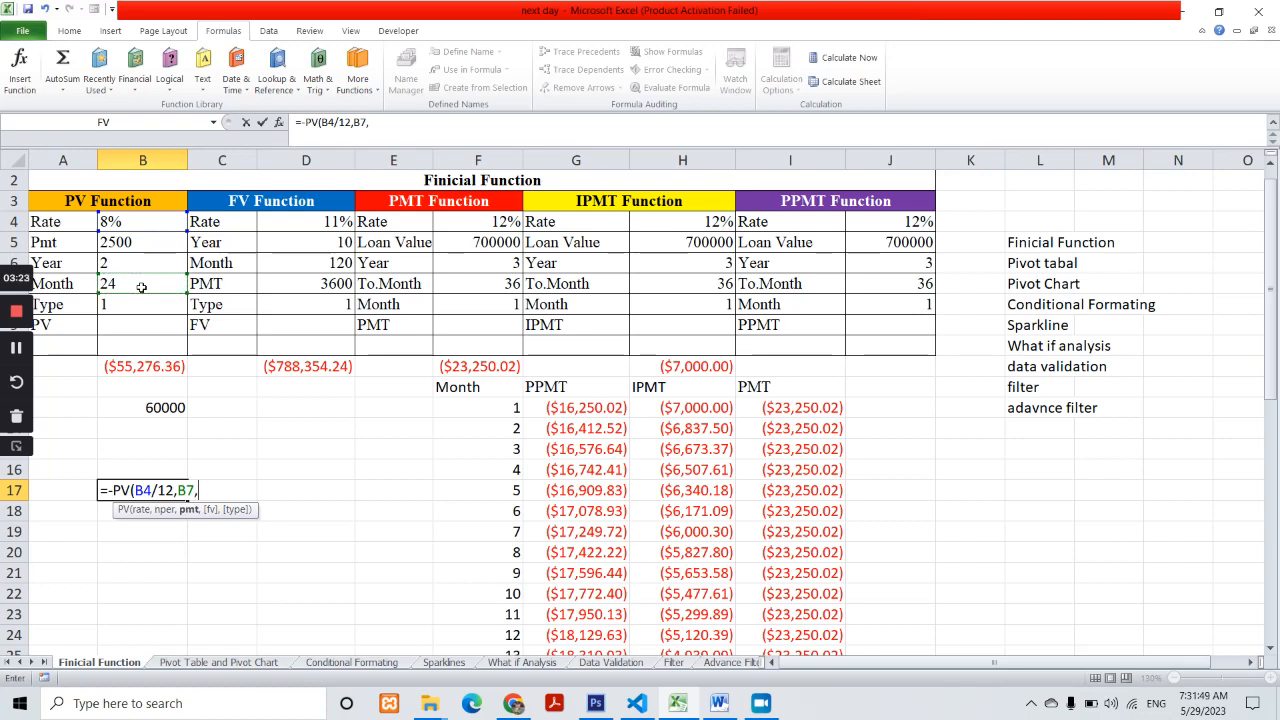
{"action": "left_click", "coordinate": [129, 241]}
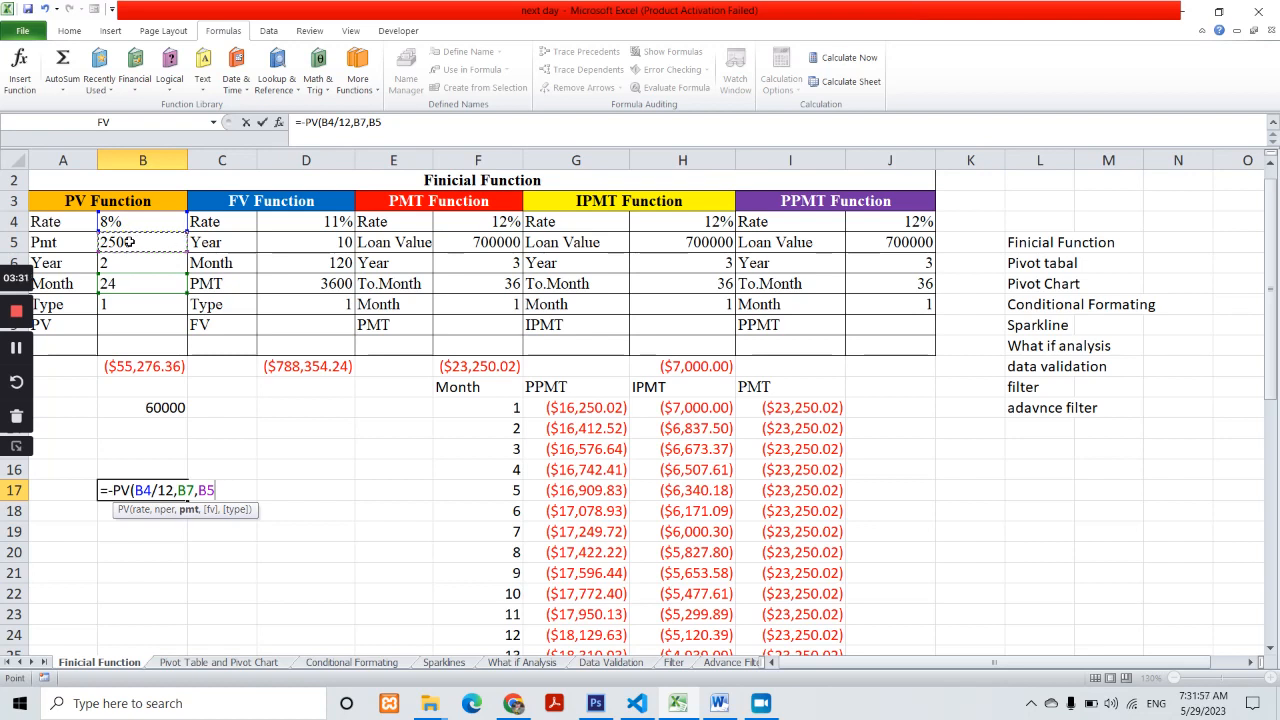
{"action": "type", "text": ")"}
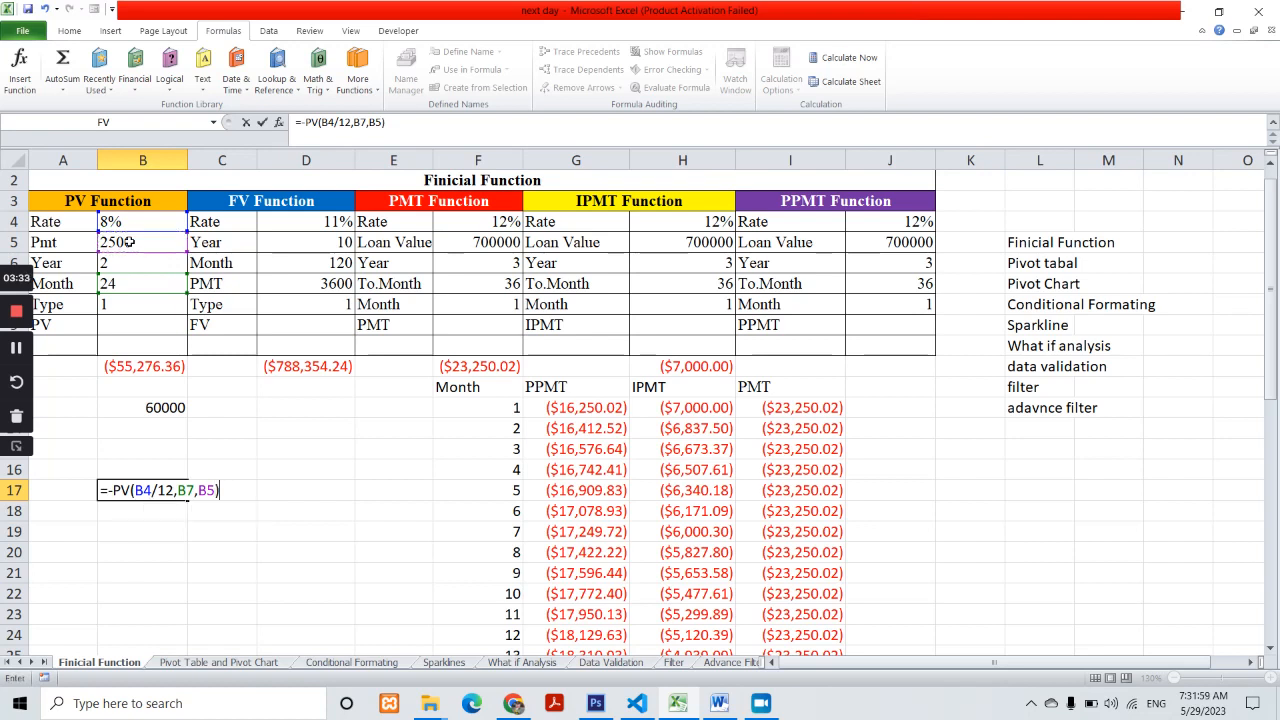
{"action": "key", "text": "Return"}
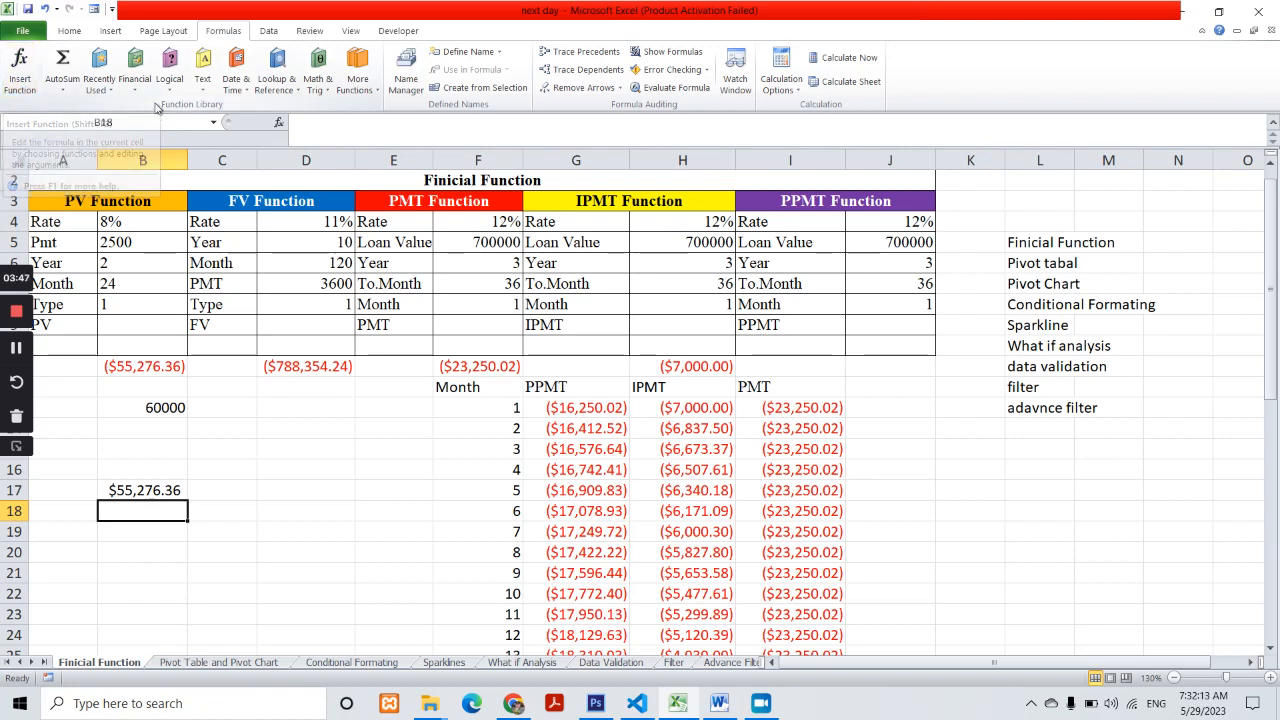
- Insert the PV function into B18 through the function wizard and set its Rate argument to B4/12
{"action": "left_click", "coordinate": [17, 80]}
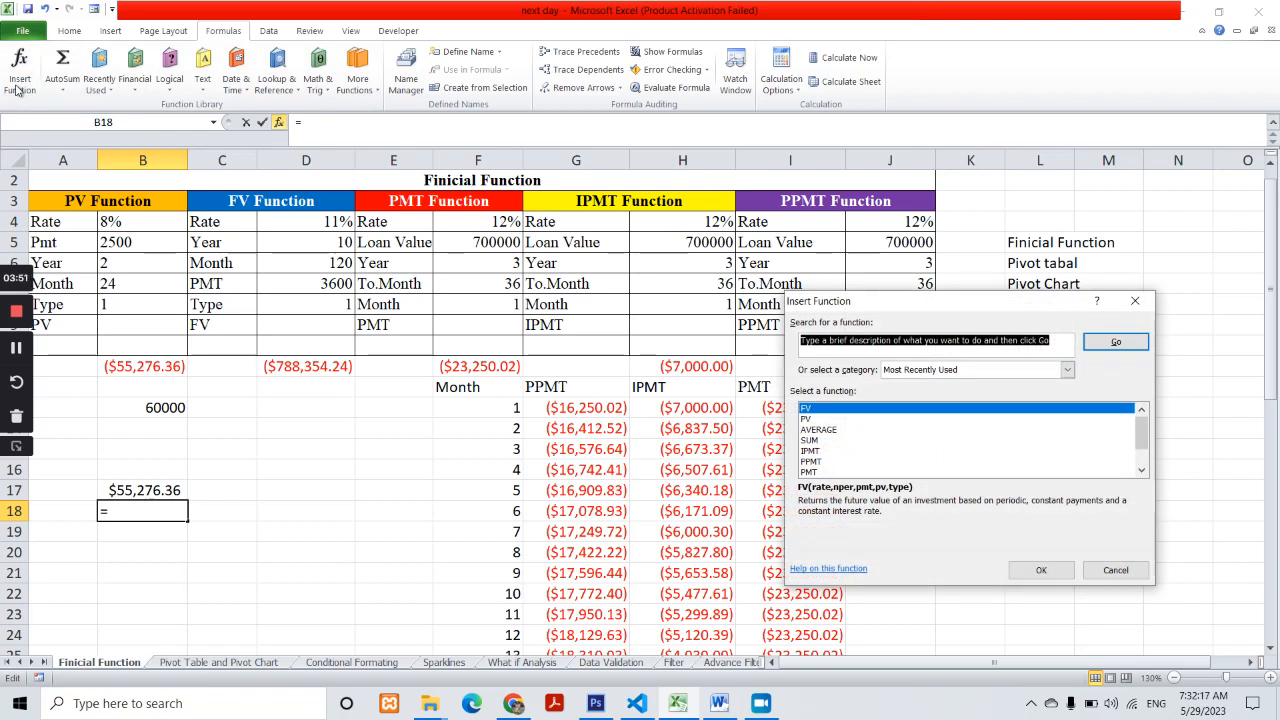
{"action": "left_click", "coordinate": [816, 421]}
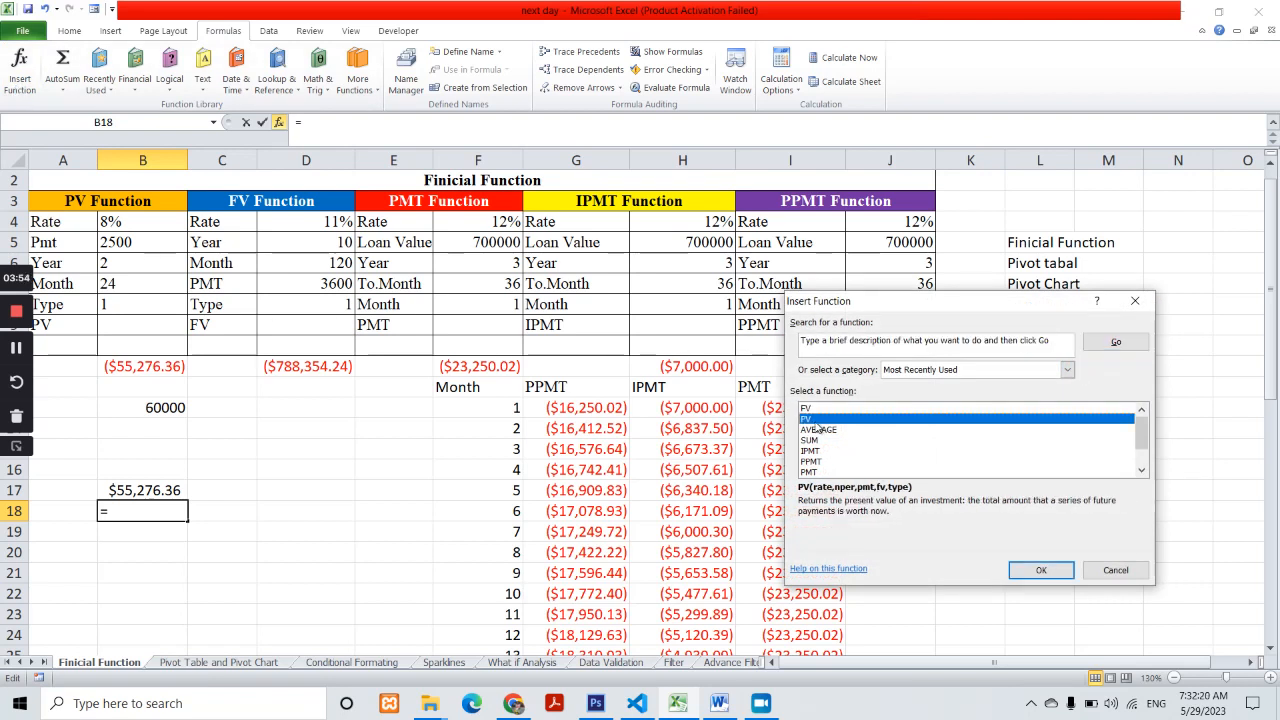
{"action": "left_click", "coordinate": [1040, 571]}
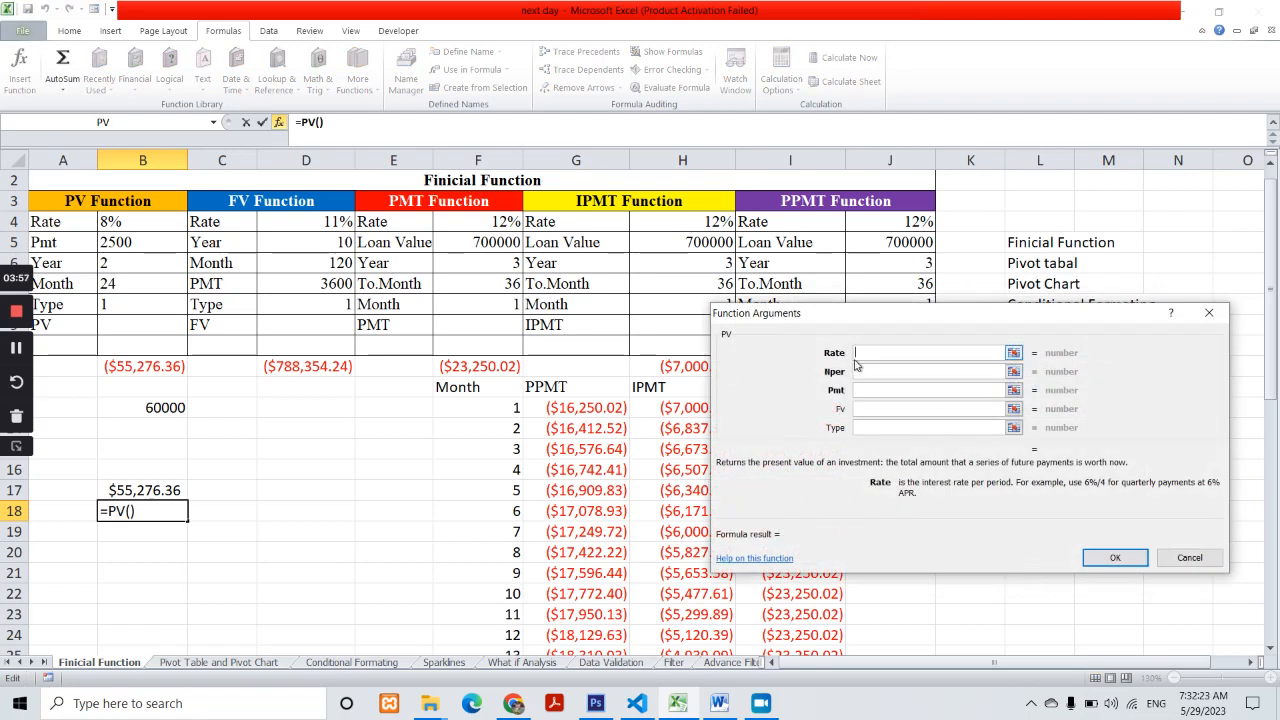
{"action": "left_click", "coordinate": [159, 223]}
{"action": "type", "text": "/12"}
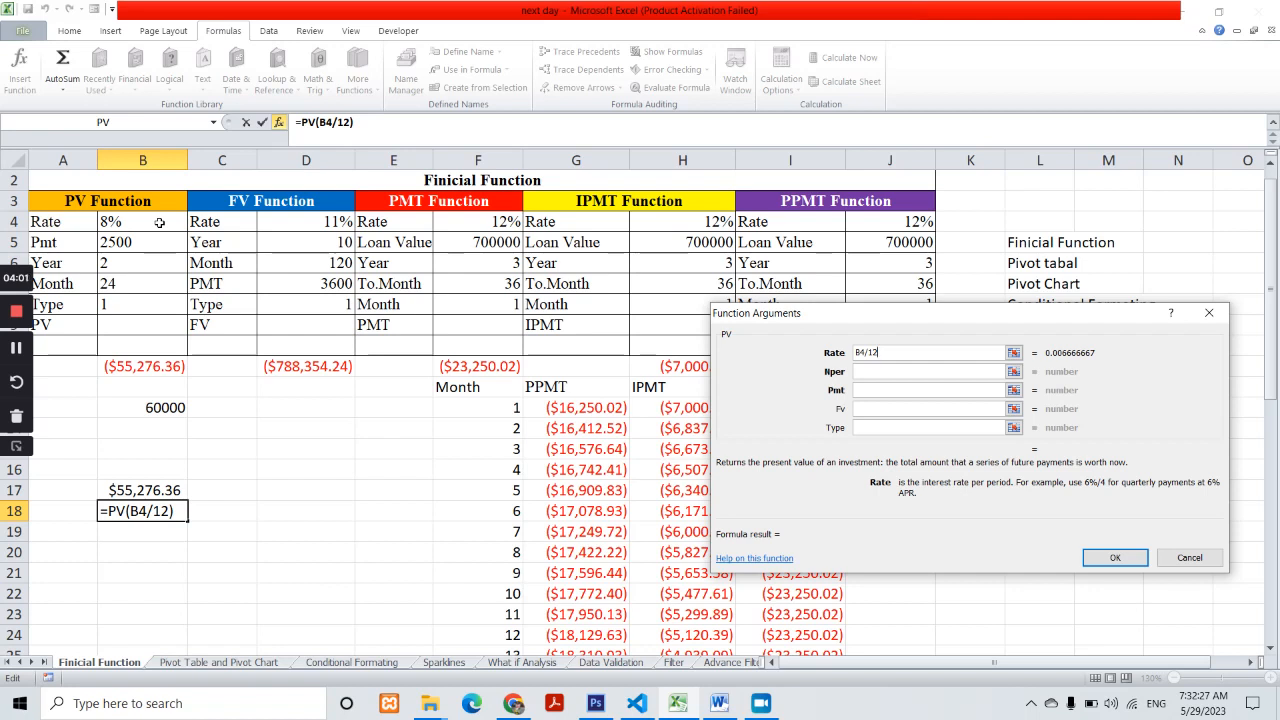
- Set PV's Nper argument to B6*12 and Pmt to B5, leave Fv and Type empty, and enter the formula
{"action": "left_click", "coordinate": [890, 376]}
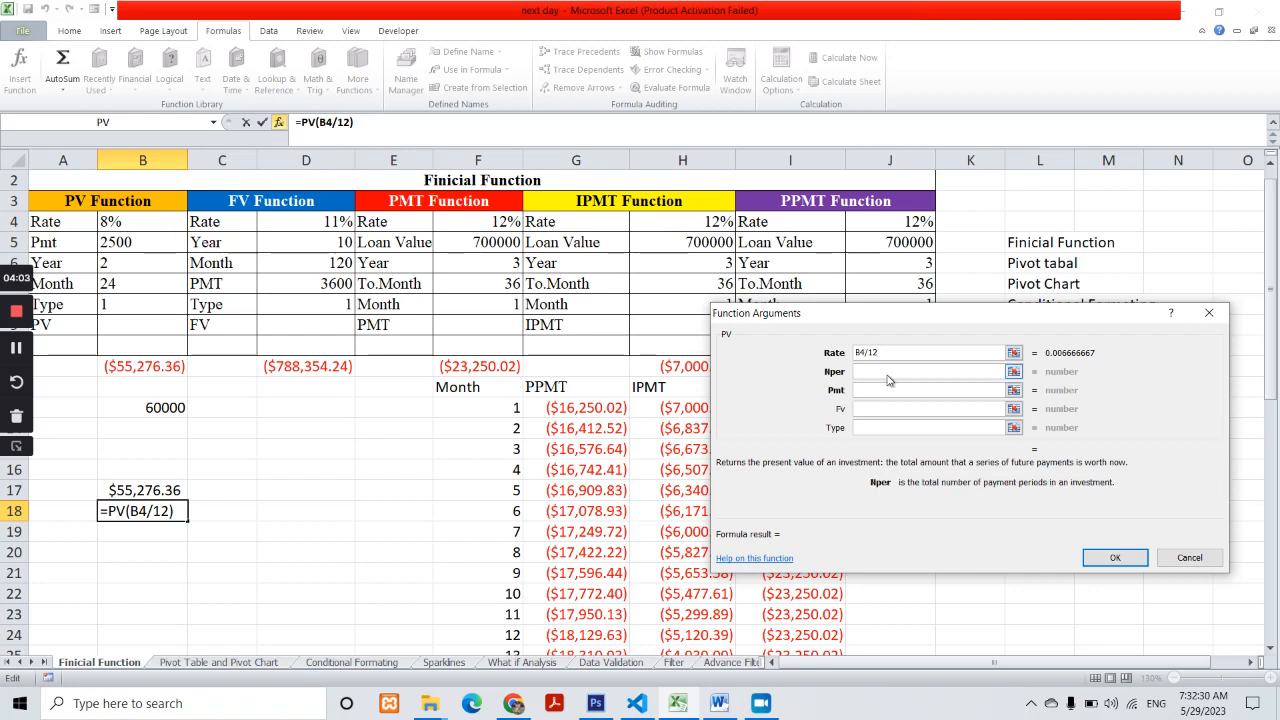
{"action": "left_click", "coordinate": [131, 257]}
{"action": "type", "text": "*12"}
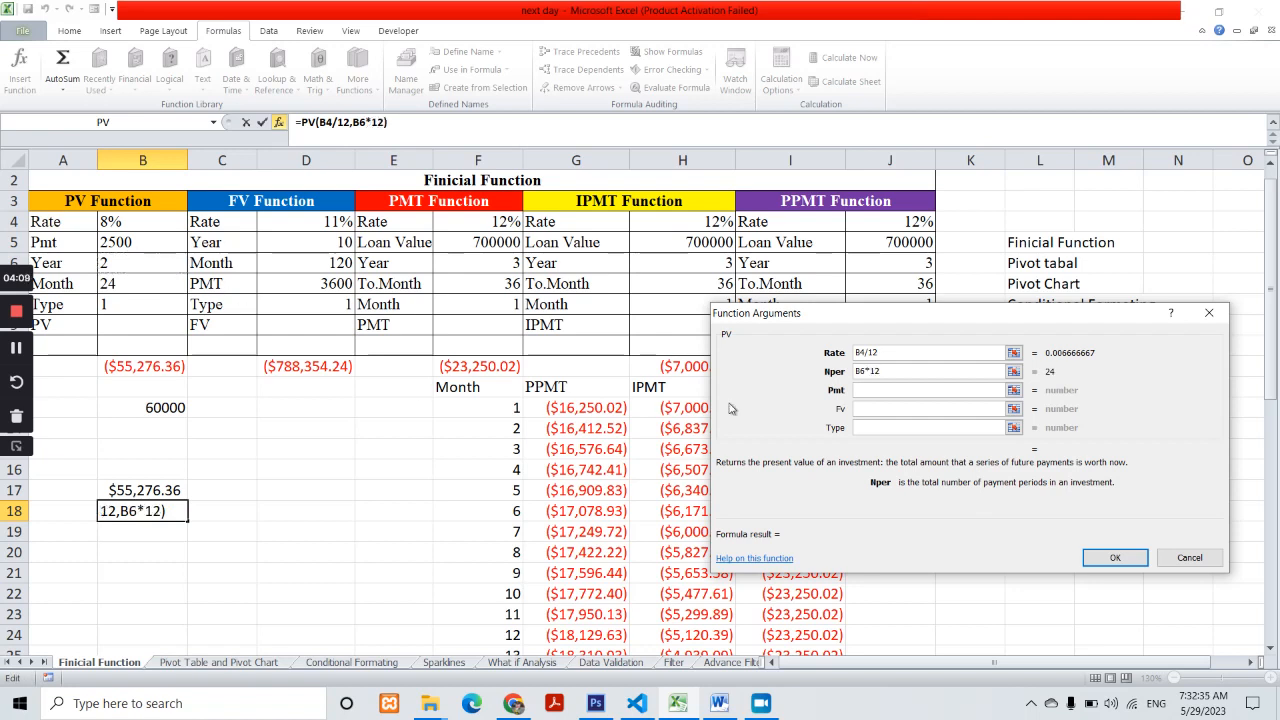
{"action": "left_click", "coordinate": [876, 393]}
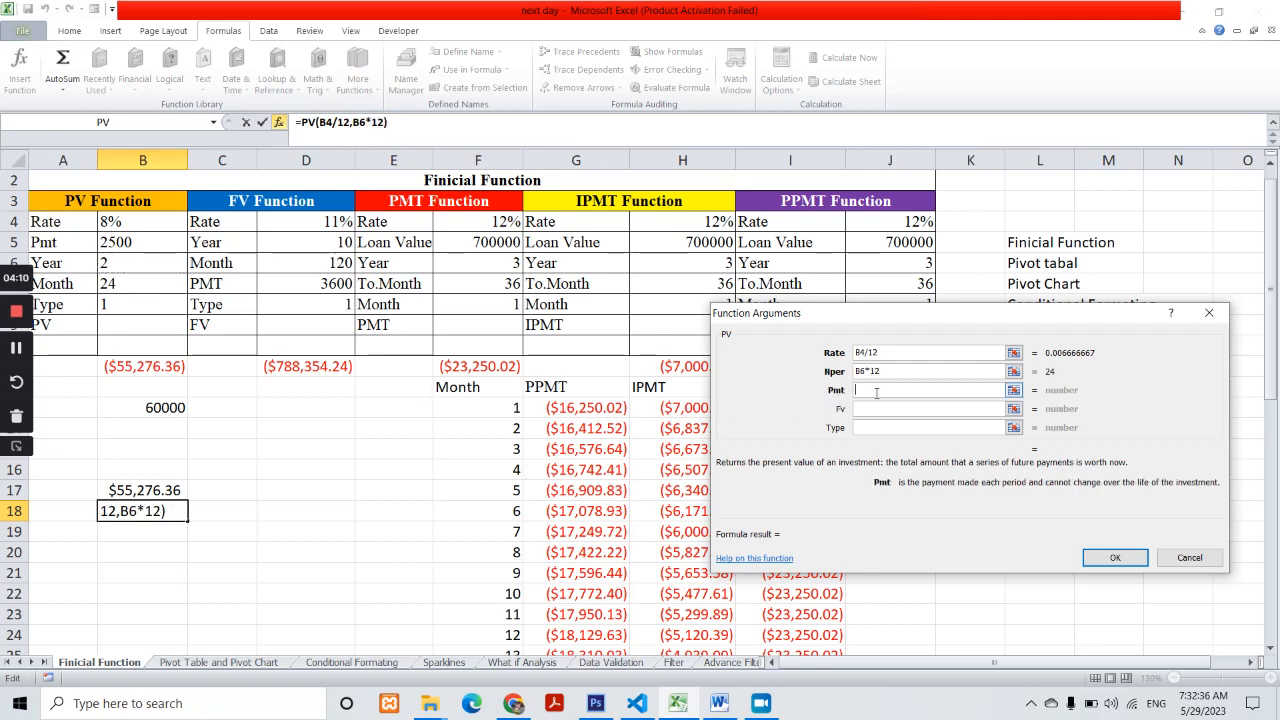
{"action": "left_click", "coordinate": [133, 243]}
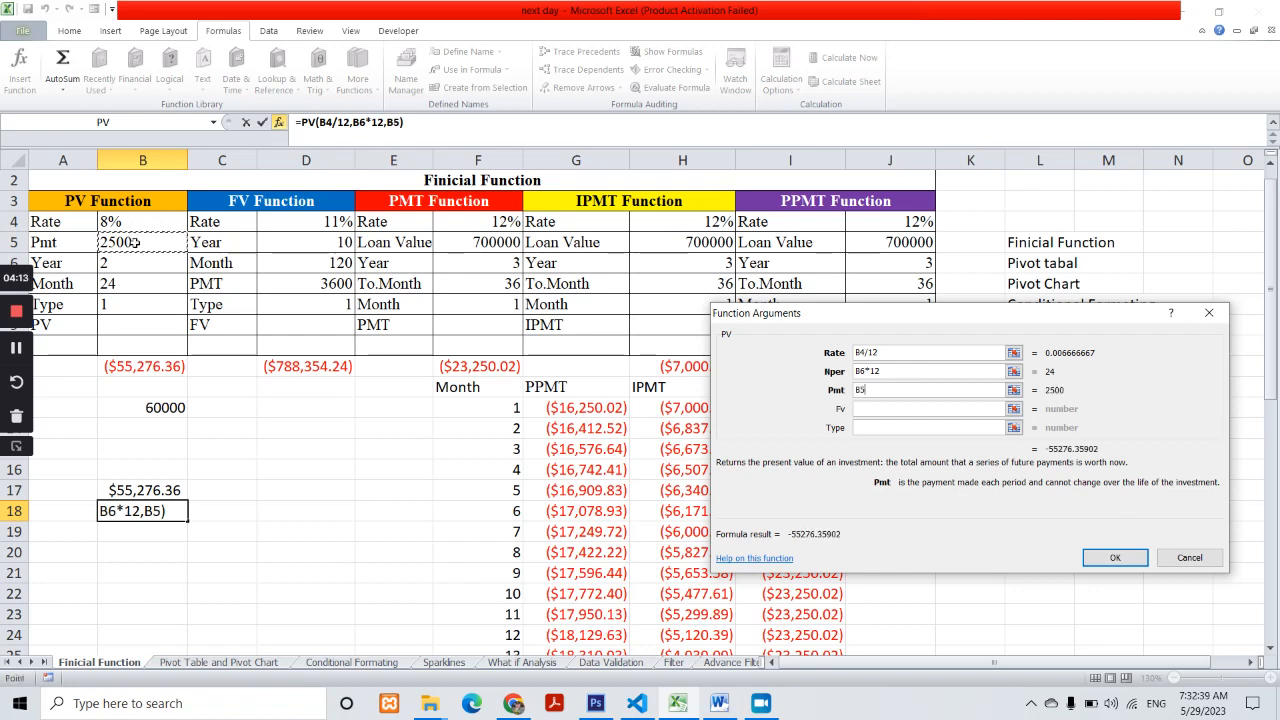
{"action": "left_click", "coordinate": [881, 408]}
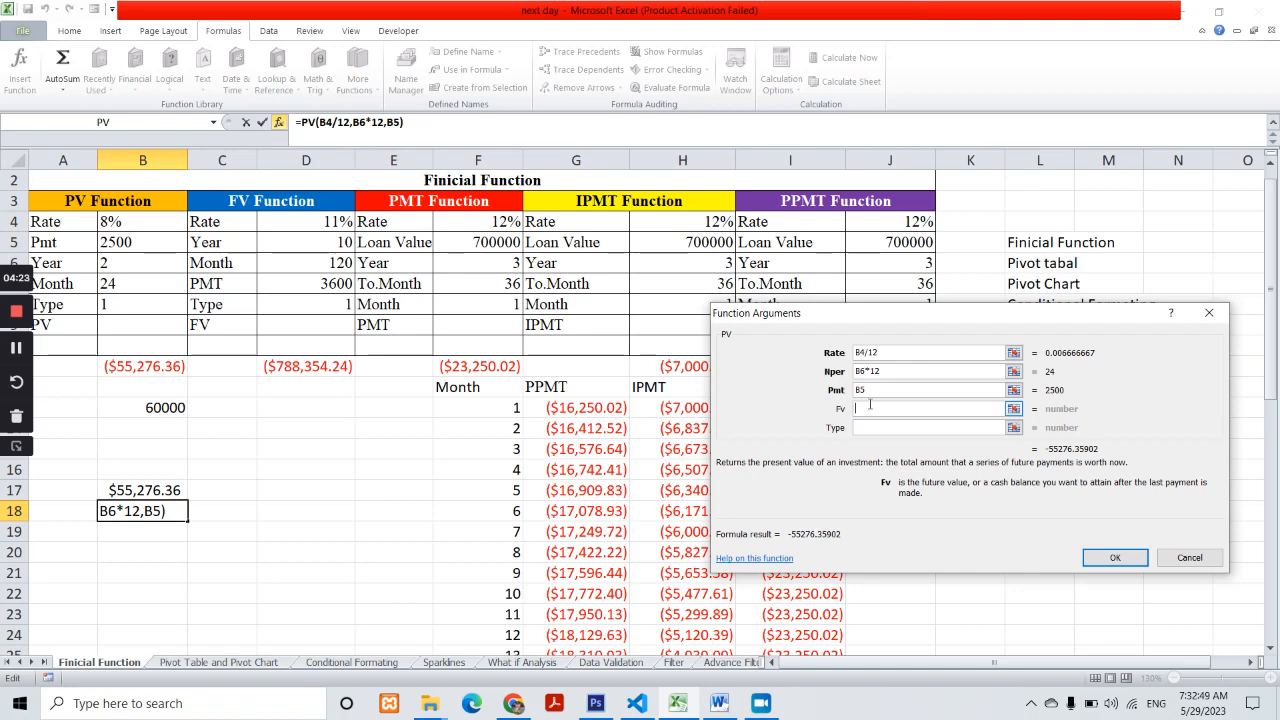
{"action": "left_click", "coordinate": [866, 426]}
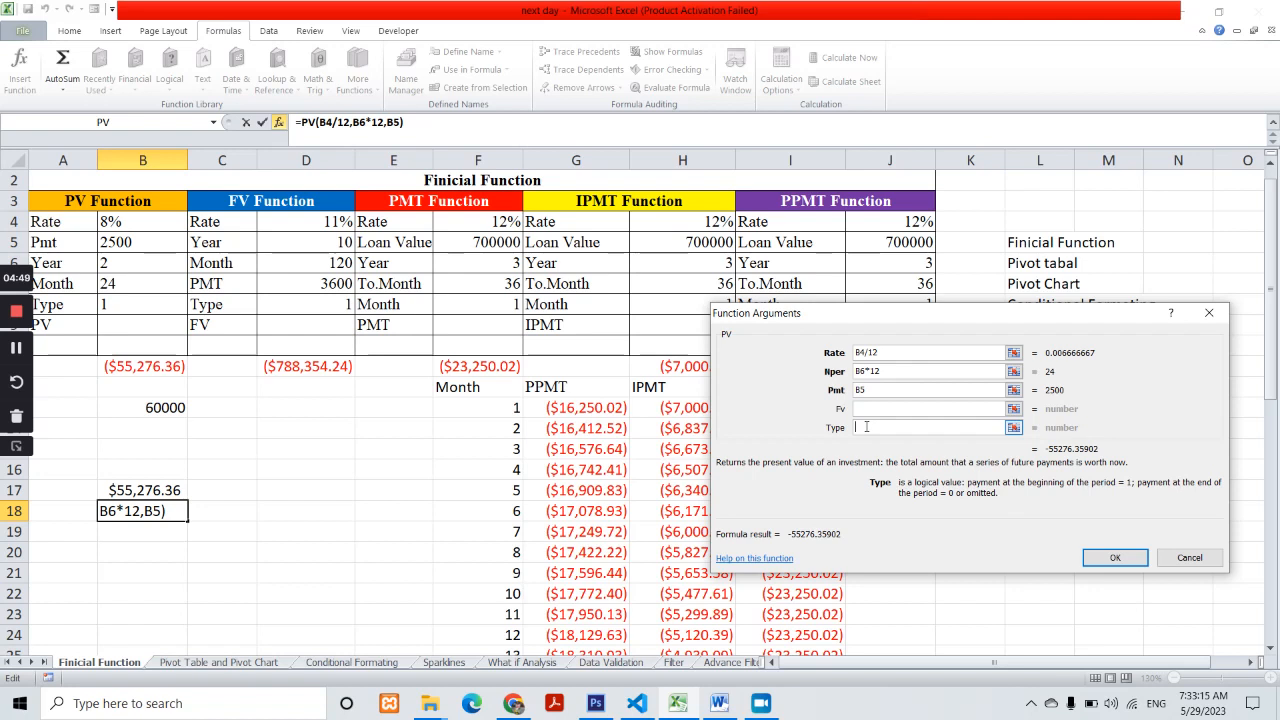
{"action": "left_click", "coordinate": [1116, 560]}
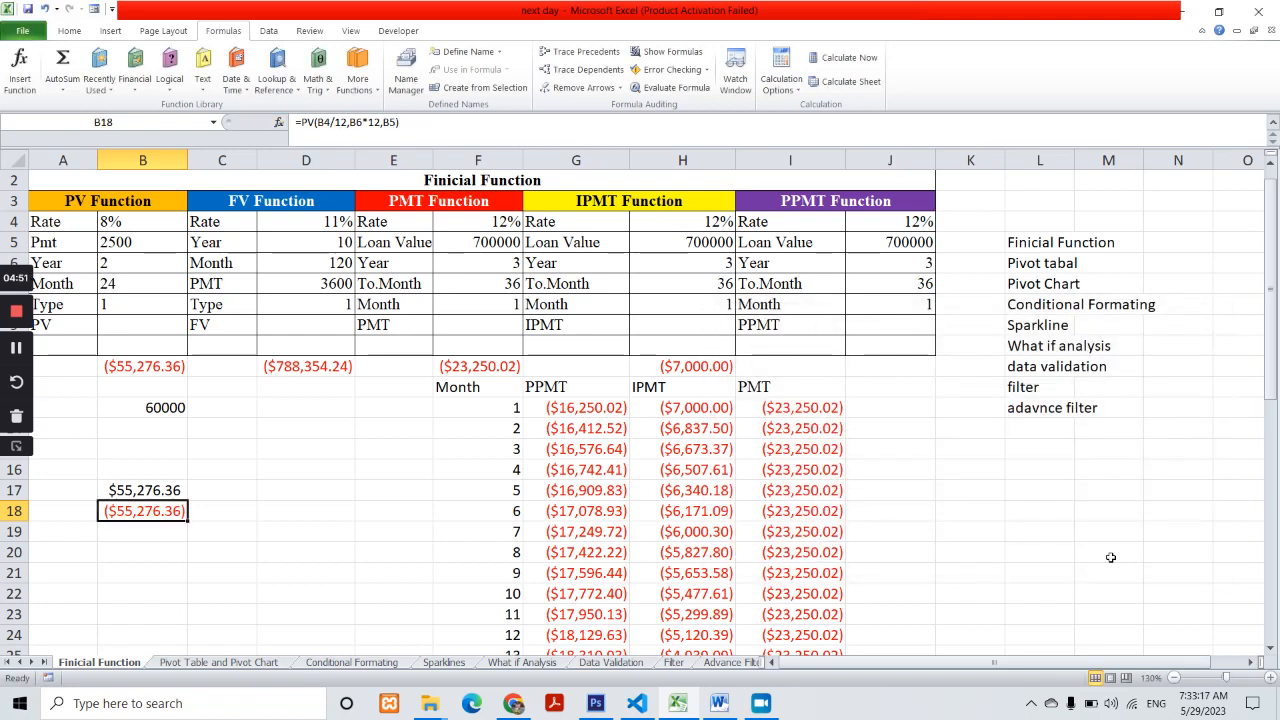
- Compare the PV formulas in B17 and B18, and negate the one in B18 as =-PV(B4/12,B6*12,B5)
{"action": "left_click", "coordinate": [178, 491]}
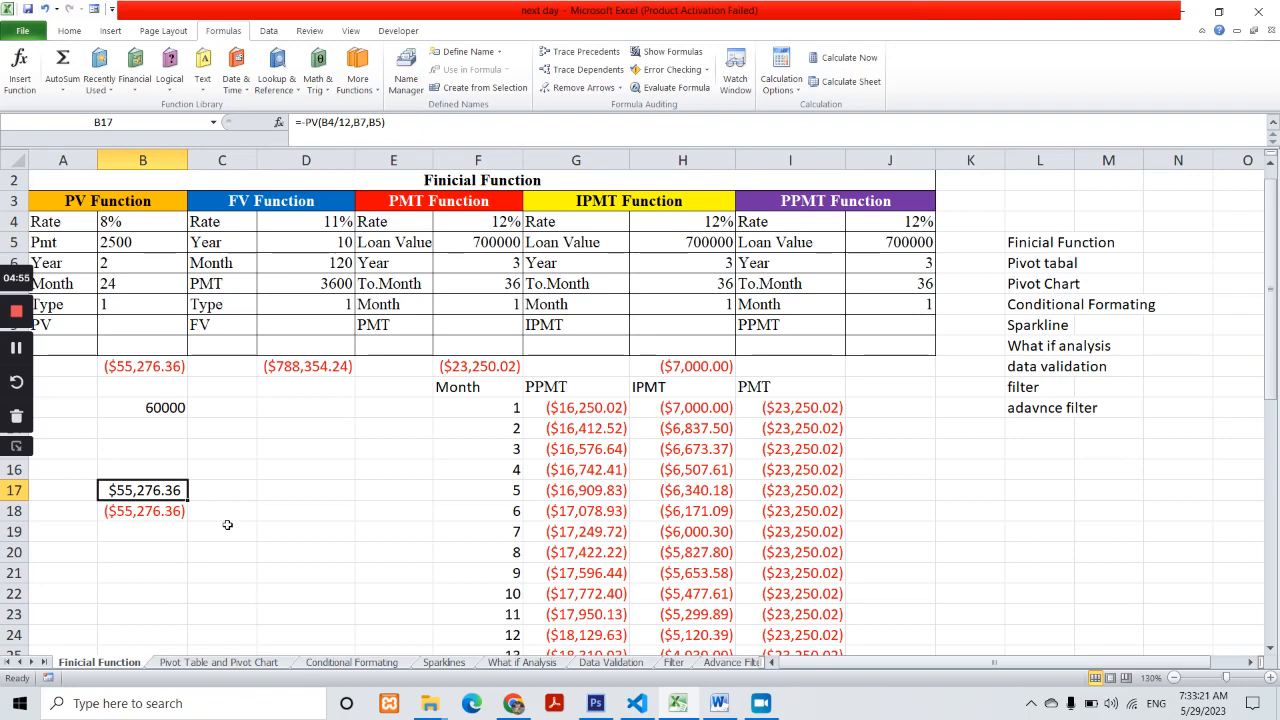
{"action": "left_click", "coordinate": [147, 512]}
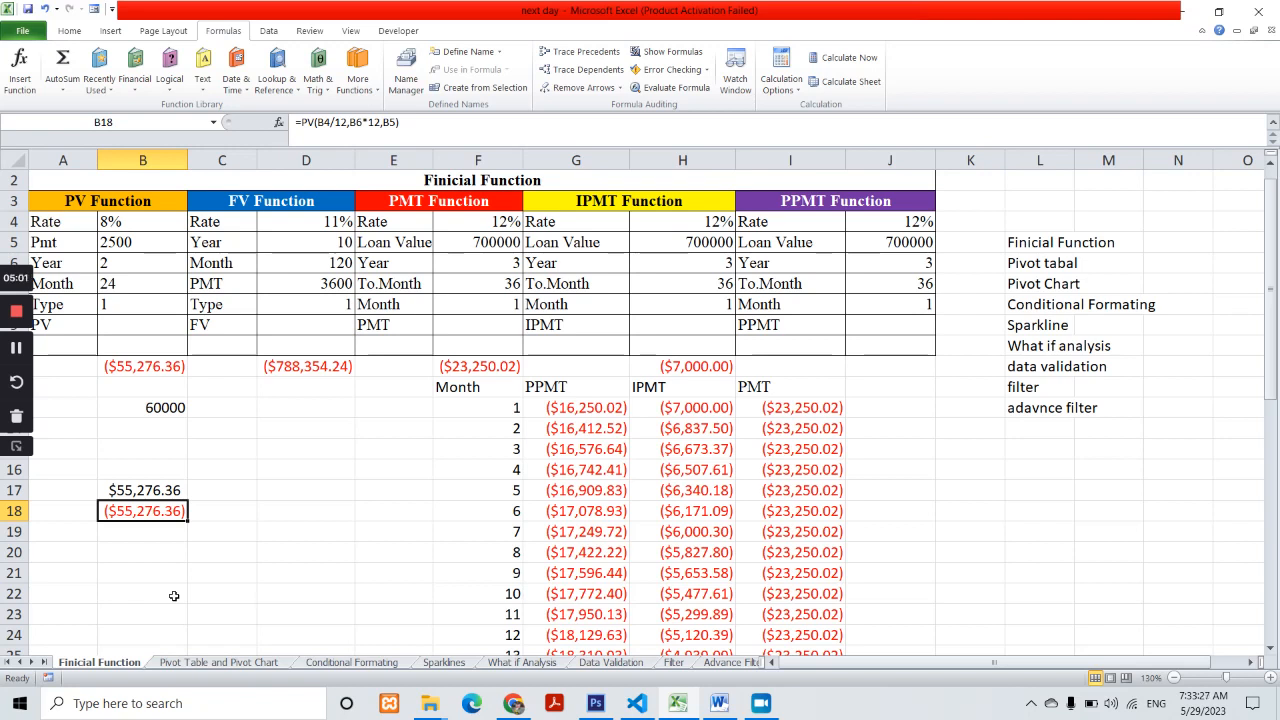
{"action": "key", "text": "F2"}
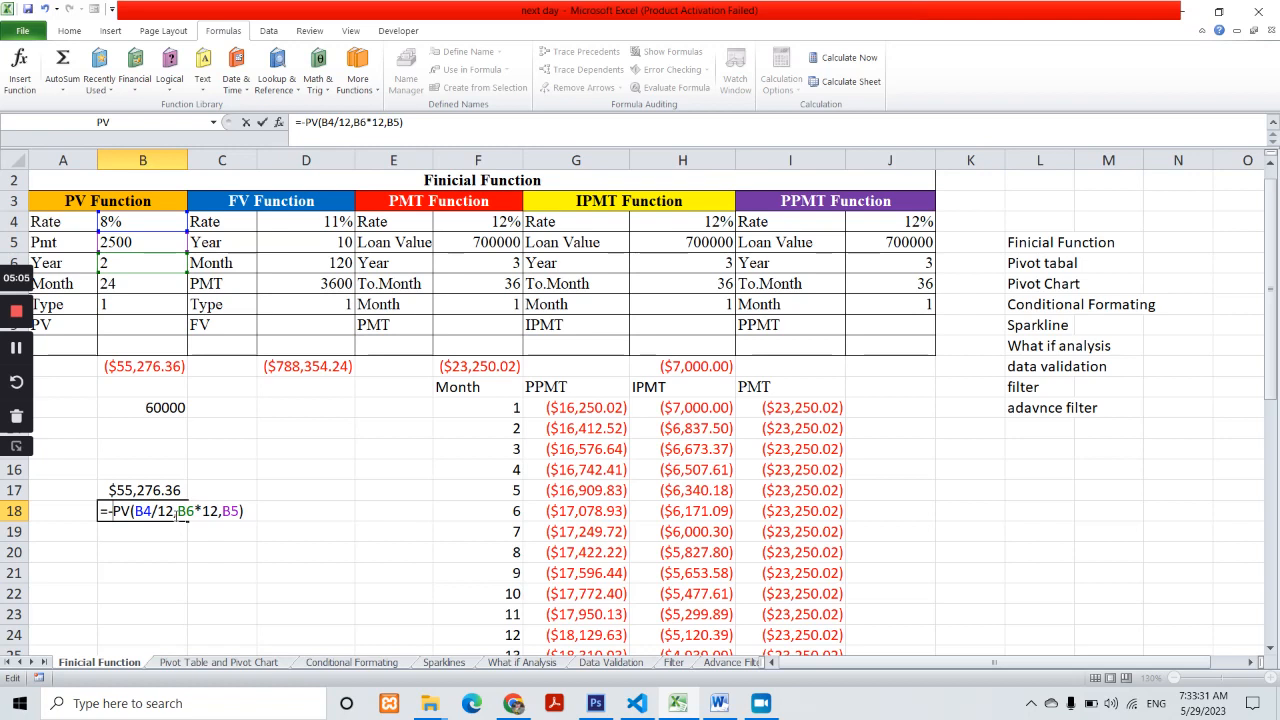
{"action": "key", "text": "Return"}
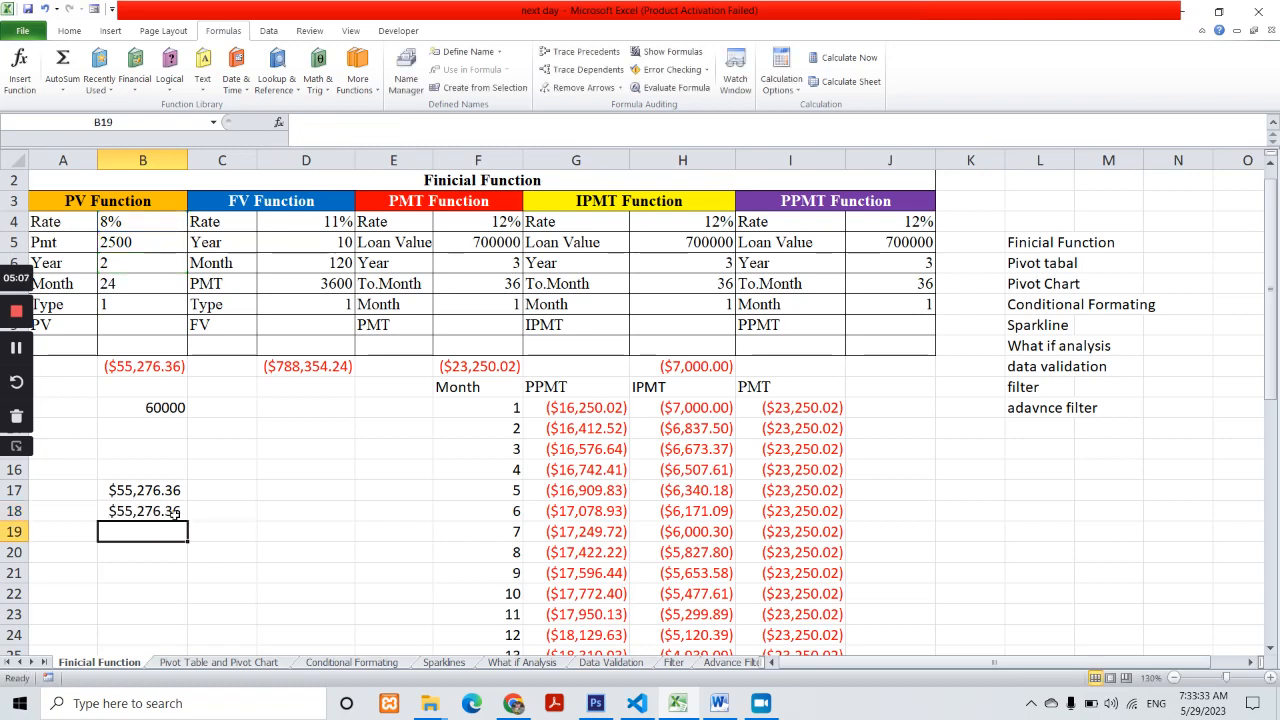
- Change the number format of the PV result in B17 to Number and view the available accounting currency formats
{"action": "key", "text": "Up"}
{"action": "key", "text": "Up"}
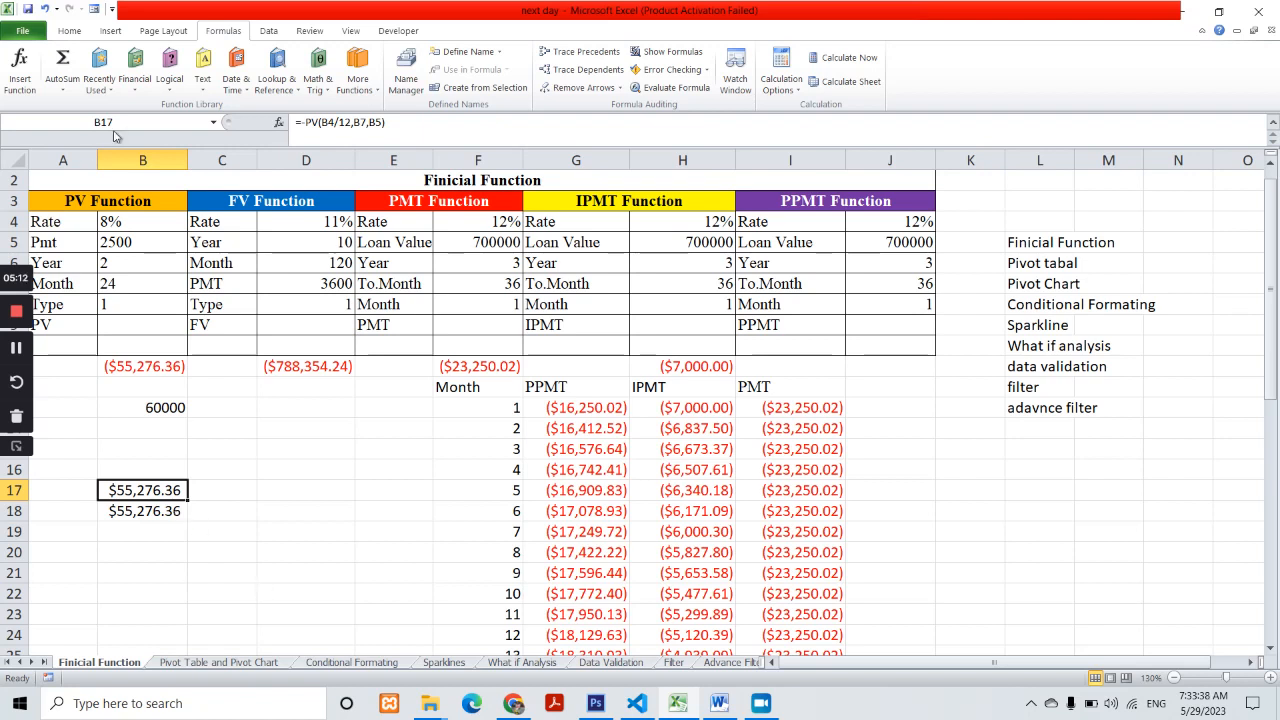
{"action": "left_click", "coordinate": [69, 31]}
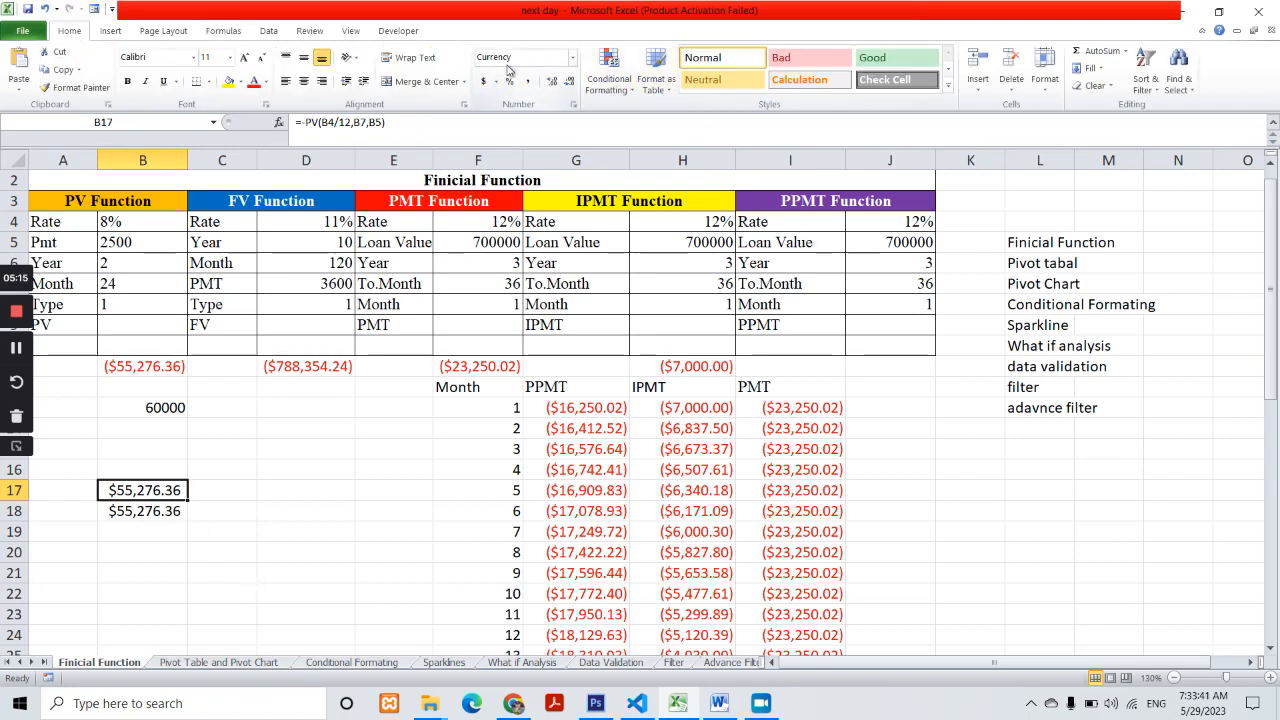
{"action": "left_click", "coordinate": [573, 65]}
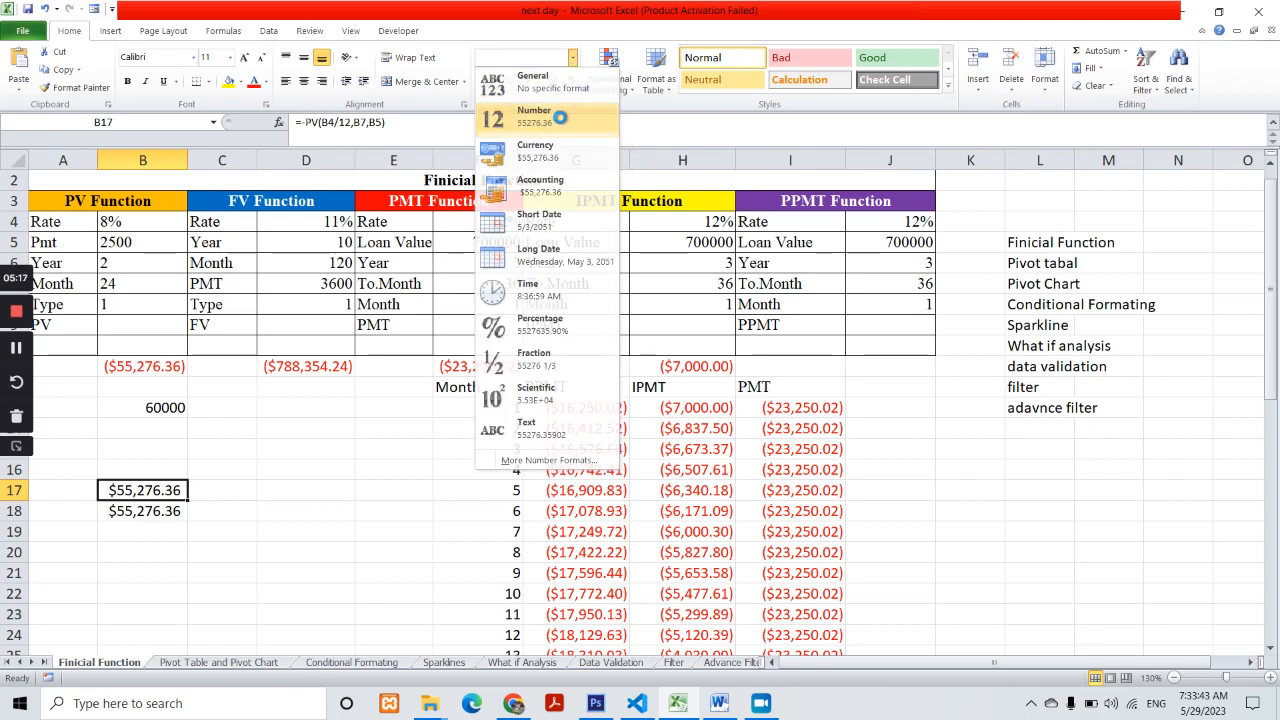
{"action": "left_click", "coordinate": [561, 118]}
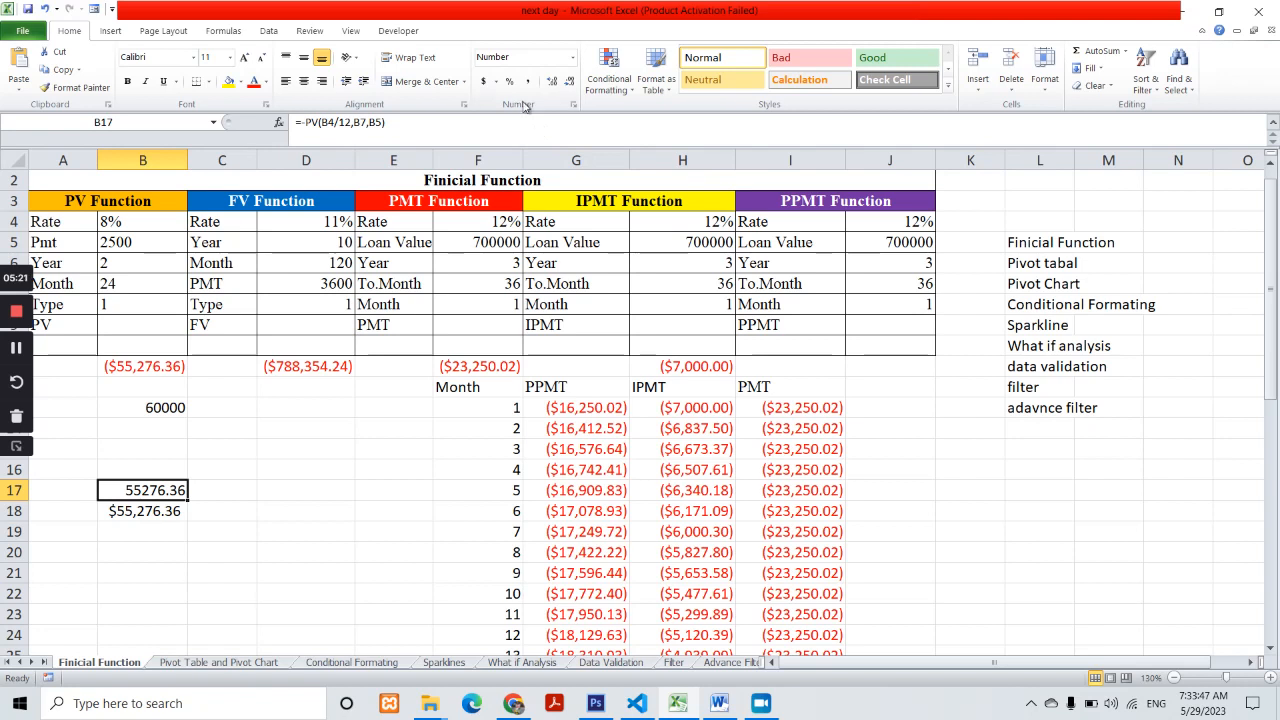
{"action": "left_click", "coordinate": [494, 84]}
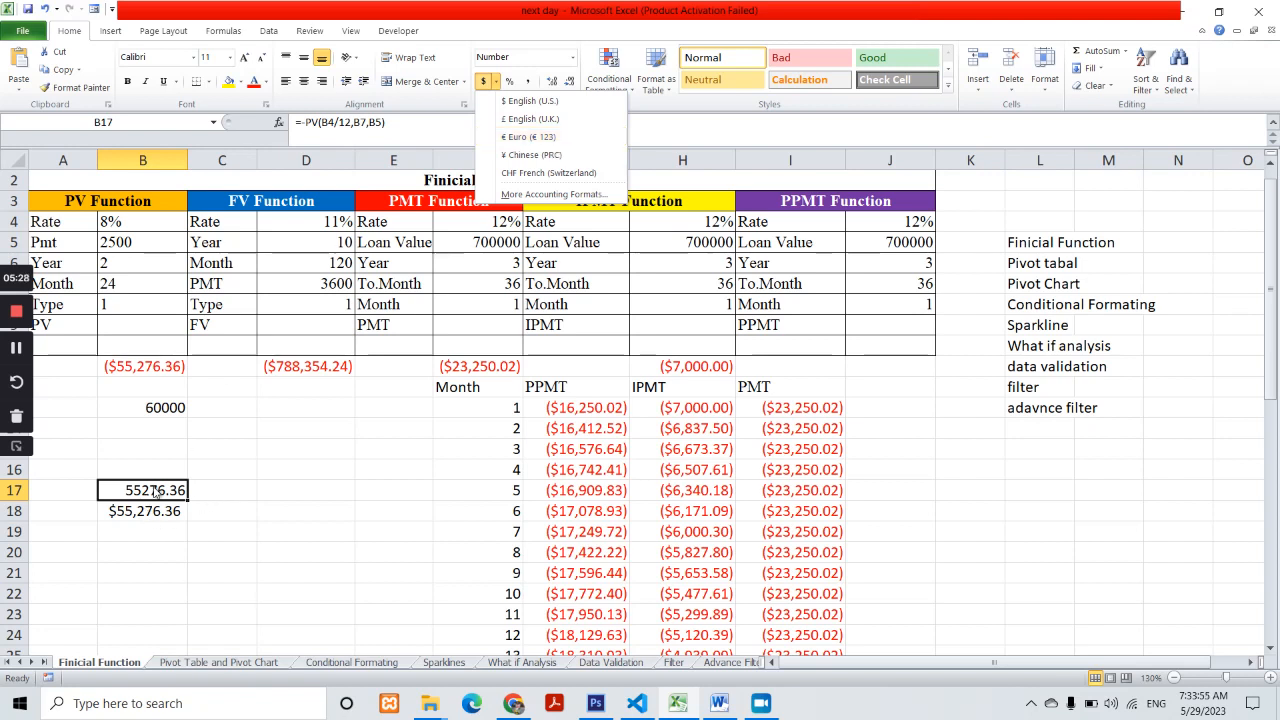
{"action": "left_click", "coordinate": [249, 500]}
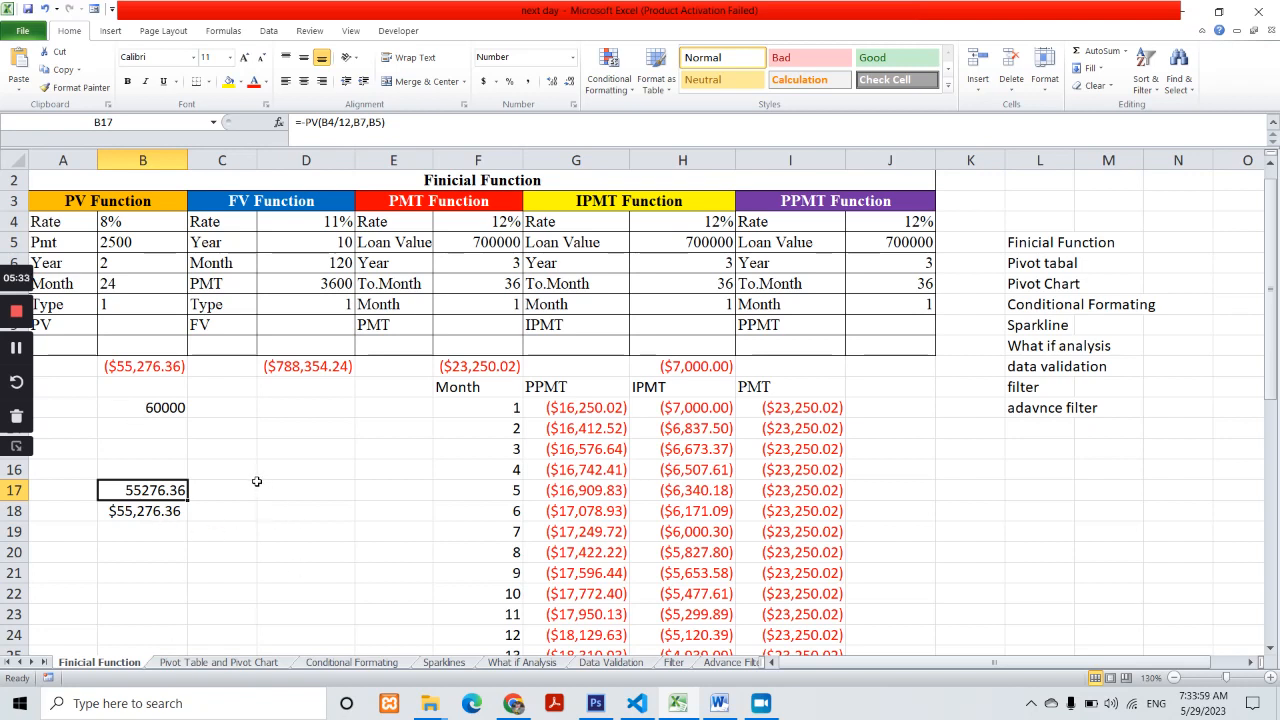
- Examine the FV Function block's heading and its Rate, Year, Month, PMT and Type input values in D4:D8
{"action": "left_click", "coordinate": [287, 476]}
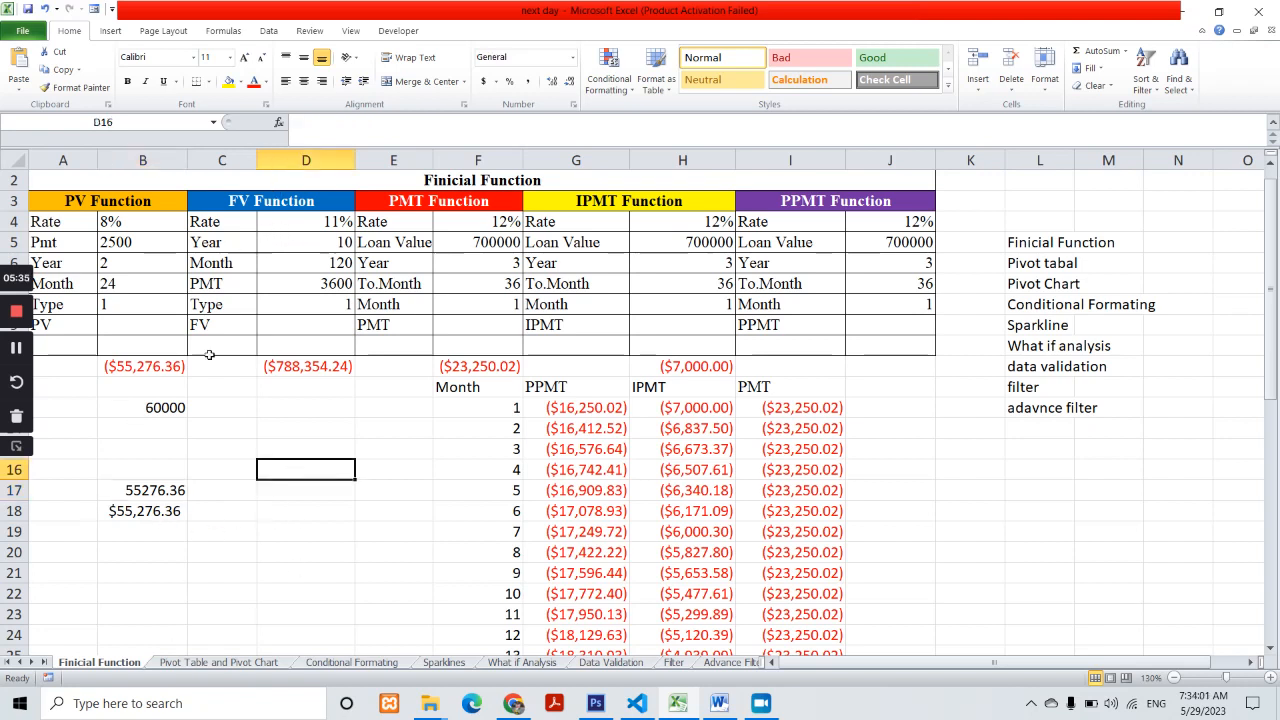
{"action": "left_click", "coordinate": [290, 500]}
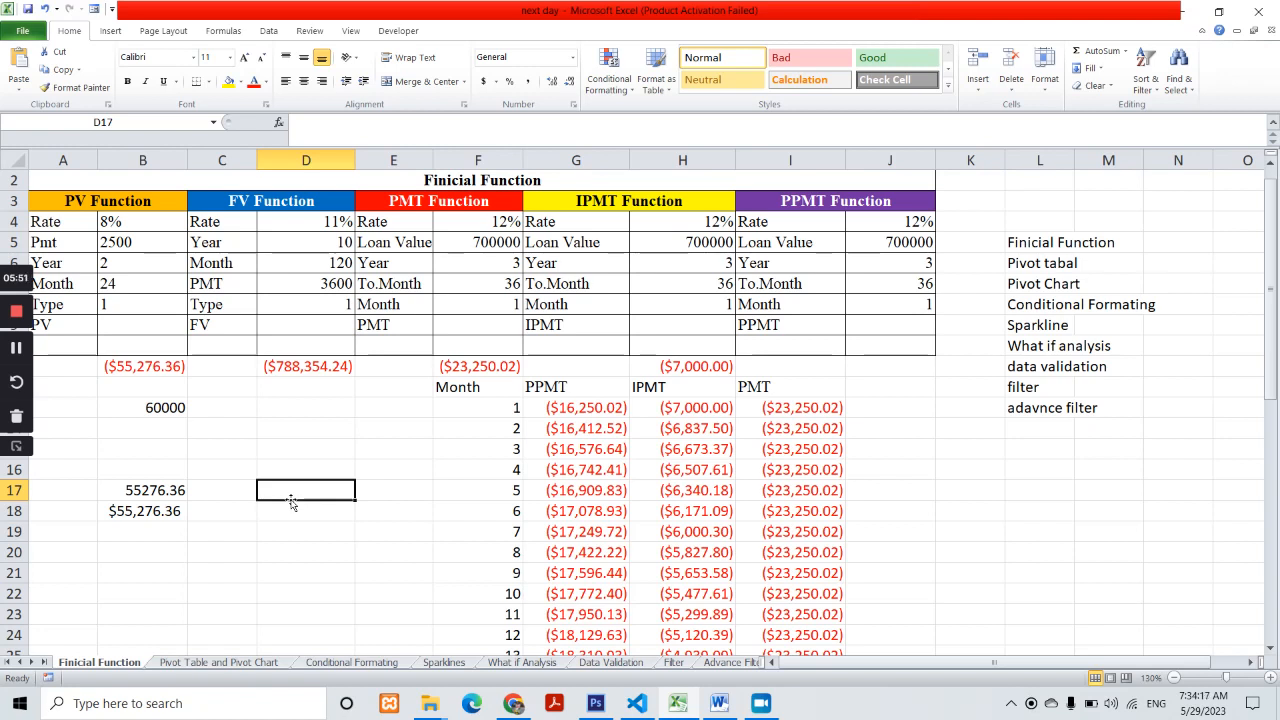
{"action": "left_click", "coordinate": [252, 203]}
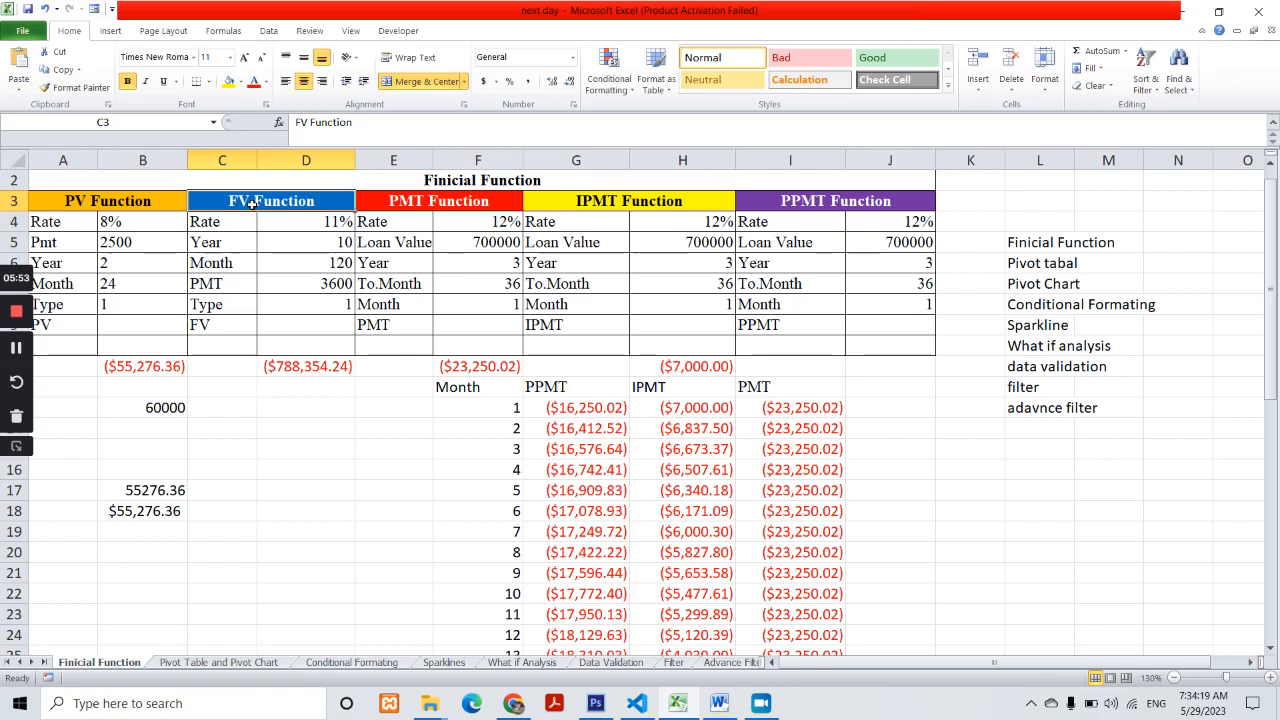
{"action": "left_click", "coordinate": [259, 492]}
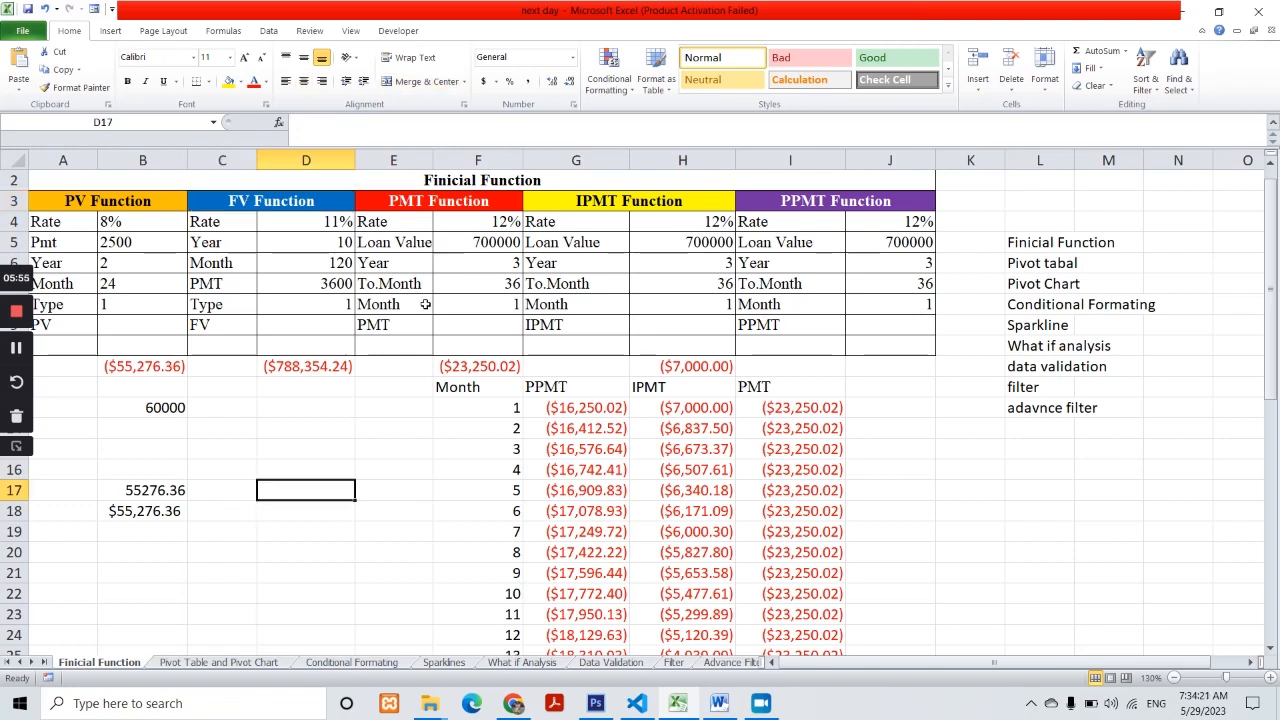
{"action": "key", "text": "Up"}
{"action": "key", "text": "Up"}
{"action": "key", "text": "Up"}
{"action": "key", "text": "Up"}
{"action": "key", "text": "Up"}
{"action": "key", "text": "Up"}
{"action": "key", "text": "Up"}
{"action": "key", "text": "Up"}
{"action": "key", "text": "Up"}
{"action": "key", "text": "Up"}
{"action": "key", "text": "Up"}
{"action": "key", "text": "Up"}
{"action": "key", "text": "Up"}
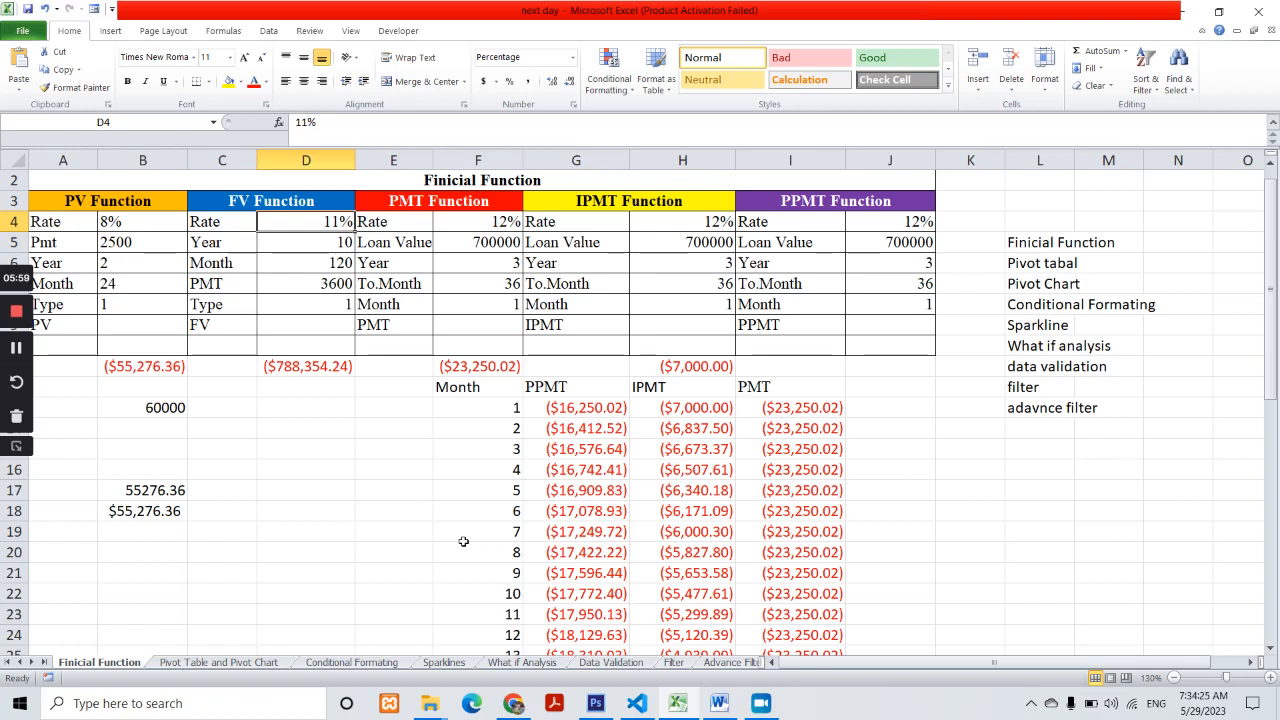
{"action": "key", "text": "Down"}
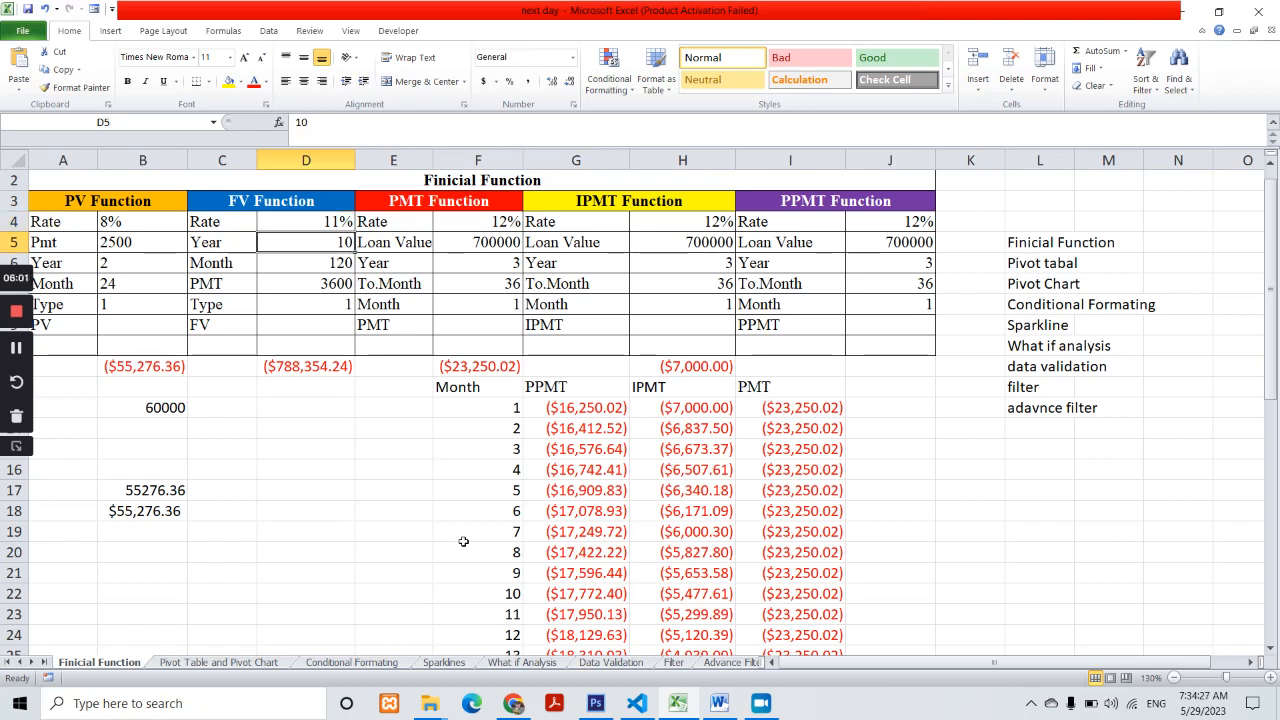
{"action": "key", "text": "Down"}
{"action": "key", "text": "Down"}
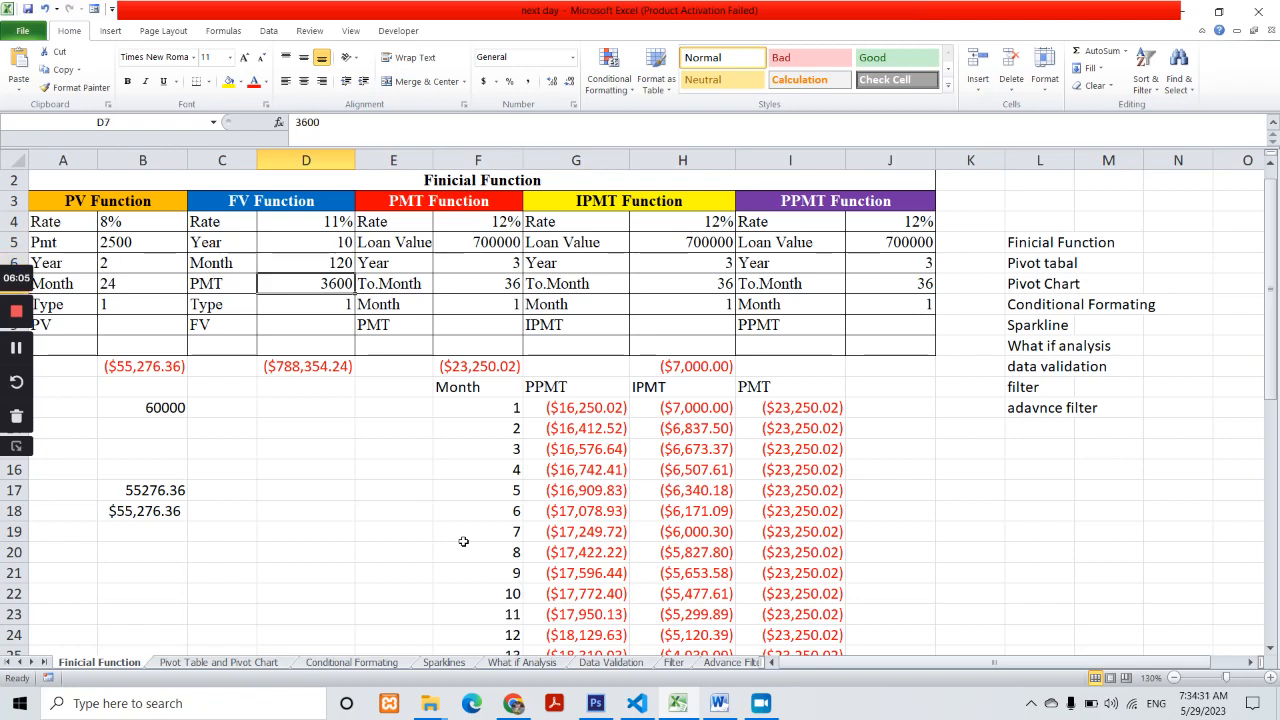
{"action": "key", "text": "Down"}
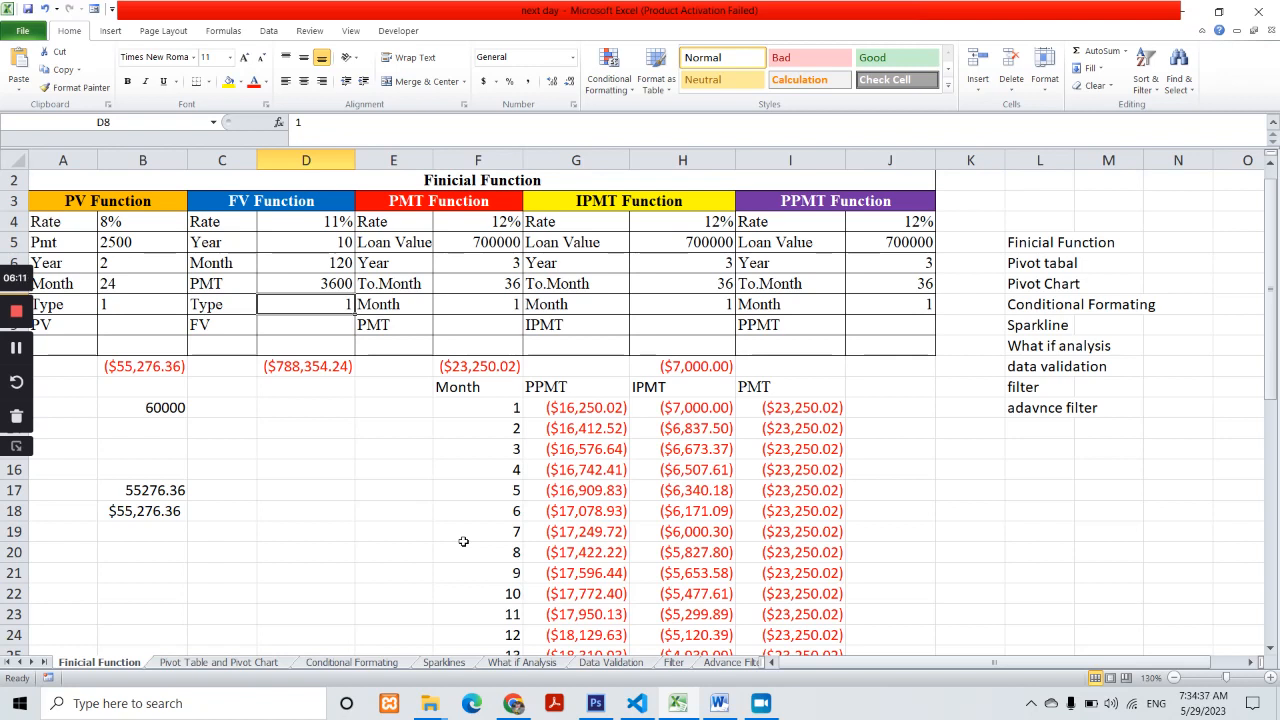
- Start a negated FV formula in D17 with the monthly rate D4/12 as its first argument
{"action": "key", "text": "Down"}
{"action": "key", "text": "Down"}
{"action": "key", "text": "Down"}
{"action": "key", "text": "Down"}
{"action": "key", "text": "Down"}
{"action": "key", "text": "Down"}
{"action": "key", "text": "Down"}
{"action": "key", "text": "Down"}
{"action": "key", "text": "Down"}
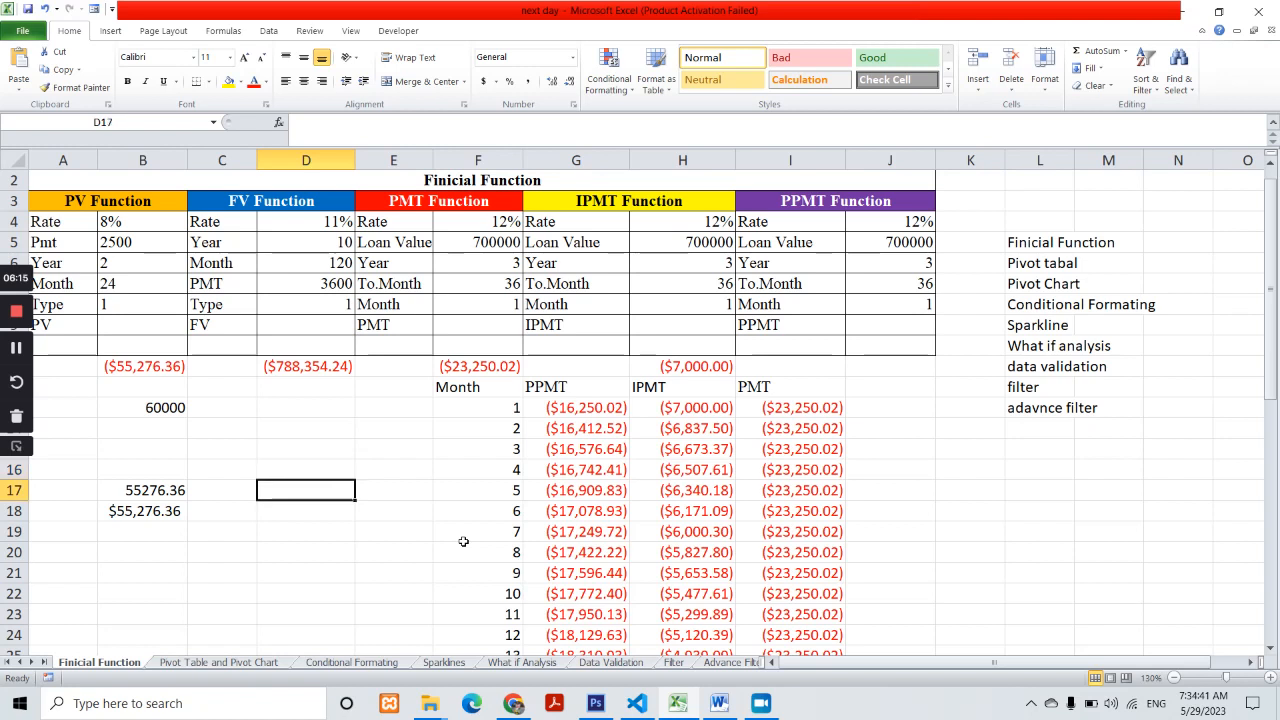
{"action": "type", "text": "=-fv"}
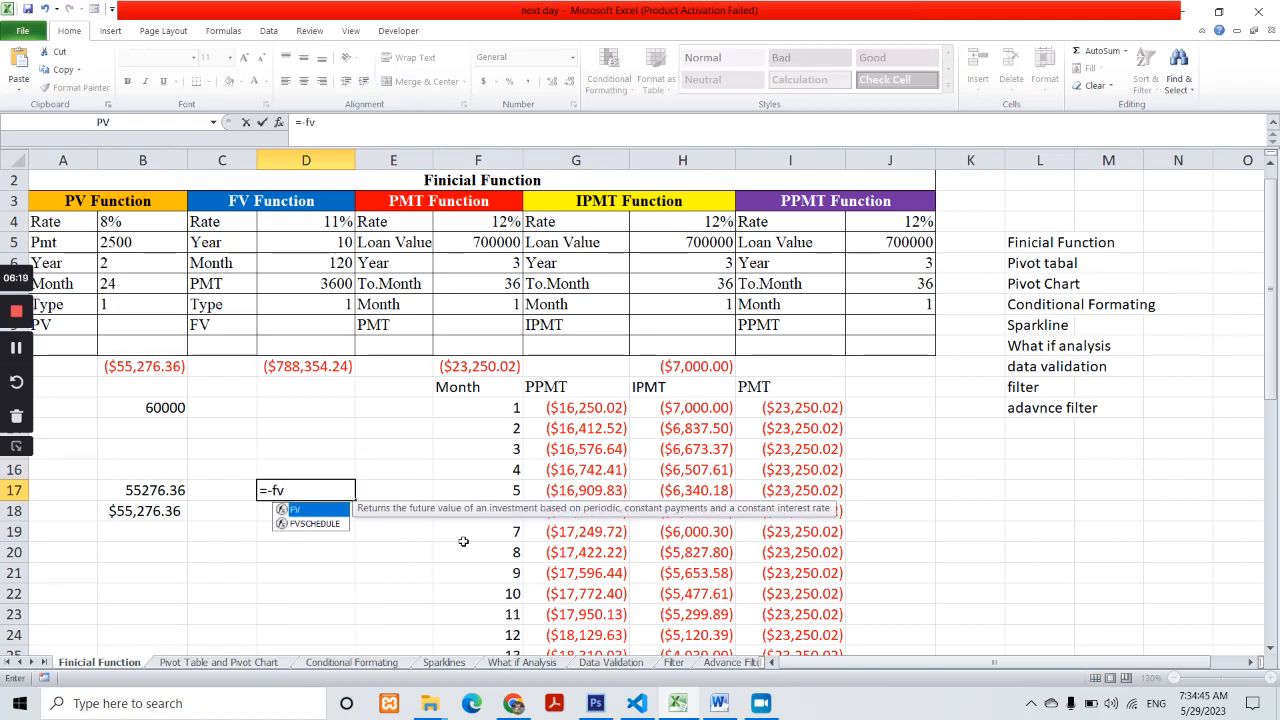
{"action": "key", "text": "Tab"}
{"action": "key", "text": "Up"}
{"action": "key", "text": "Up"}
{"action": "key", "text": "Up"}
{"action": "key", "text": "Up"}
{"action": "key", "text": "Up"}
{"action": "key", "text": "Up"}
{"action": "key", "text": "Up"}
{"action": "key", "text": "Up"}
{"action": "key", "text": "Up"}
{"action": "key", "text": "Up"}
{"action": "key", "text": "Up"}
{"action": "key", "text": "Up"}
{"action": "key", "text": "Up"}
{"action": "type", "text": "/12,"}
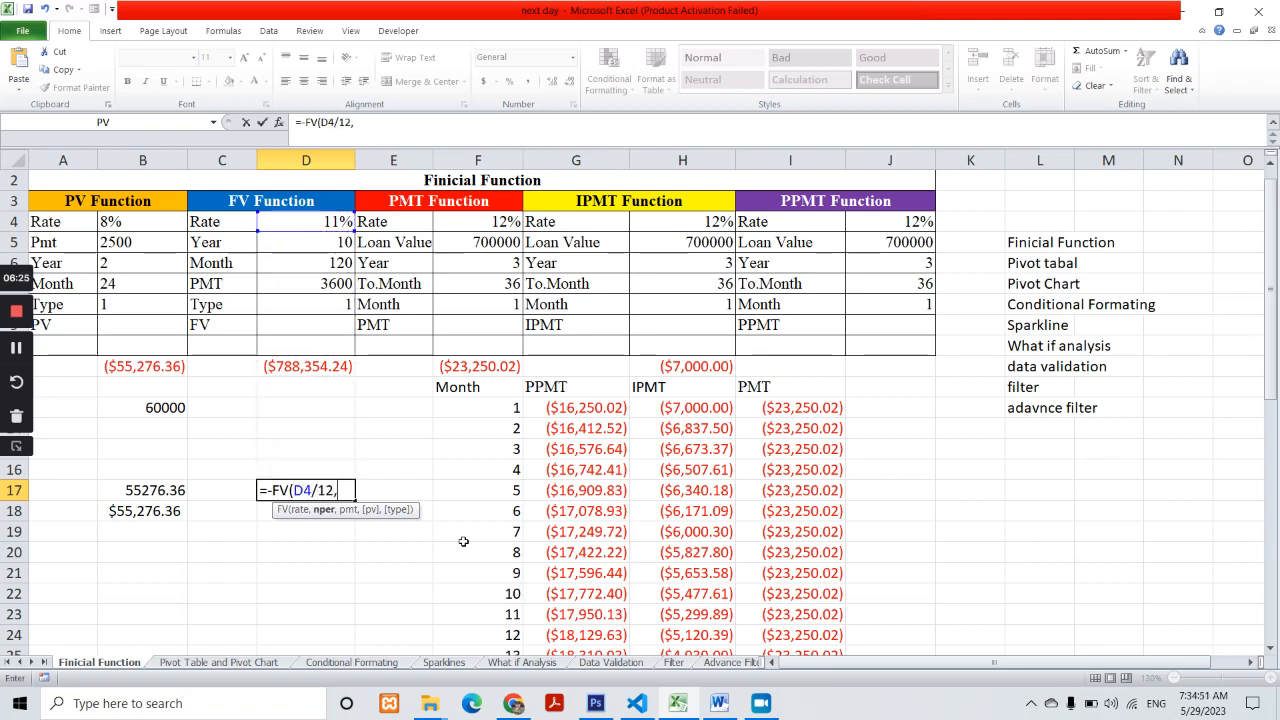
- Add D5*12 as the number of periods in D17's FV formula
{"action": "key", "text": "Up"}
{"action": "key", "text": "Up"}
{"action": "key", "text": "Up"}
{"action": "key", "text": "Up"}
{"action": "key", "text": "Up"}
{"action": "key", "text": "Up"}
{"action": "key", "text": "Up"}
{"action": "key", "text": "Up"}
{"action": "key", "text": "Up"}
{"action": "key", "text": "Up"}
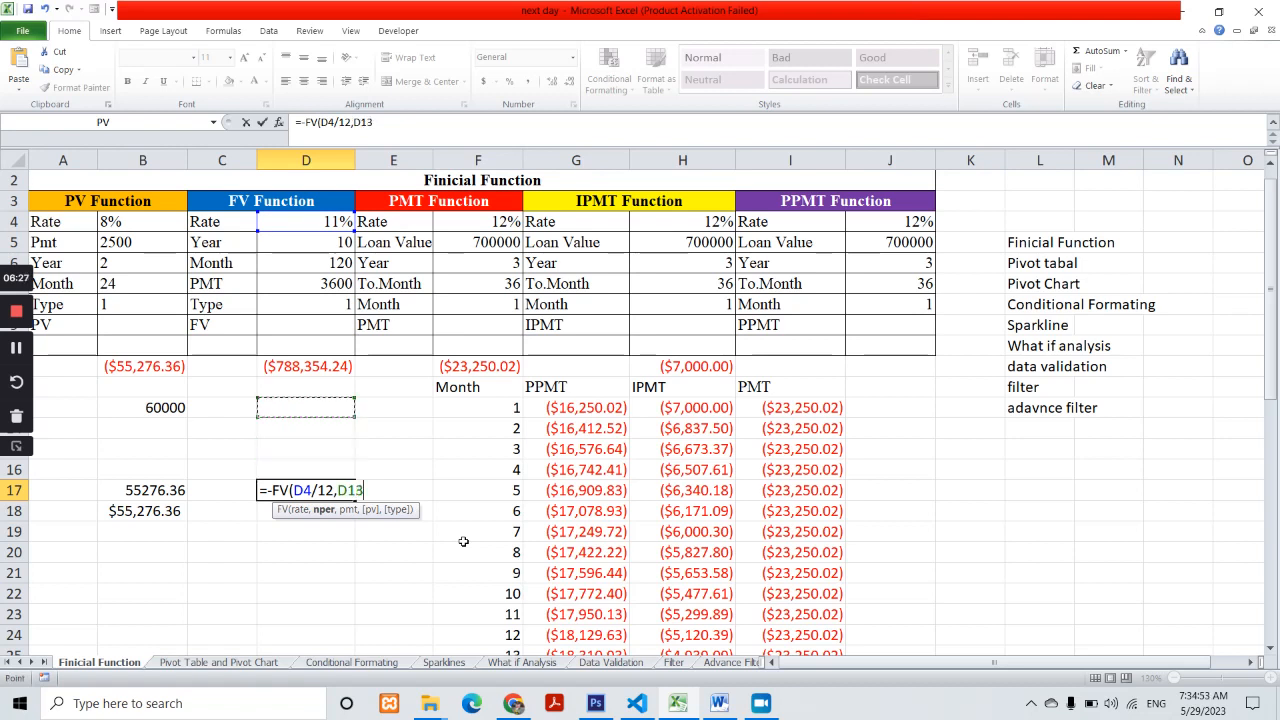
{"action": "key", "text": "Up"}
{"action": "key", "text": "Up"}
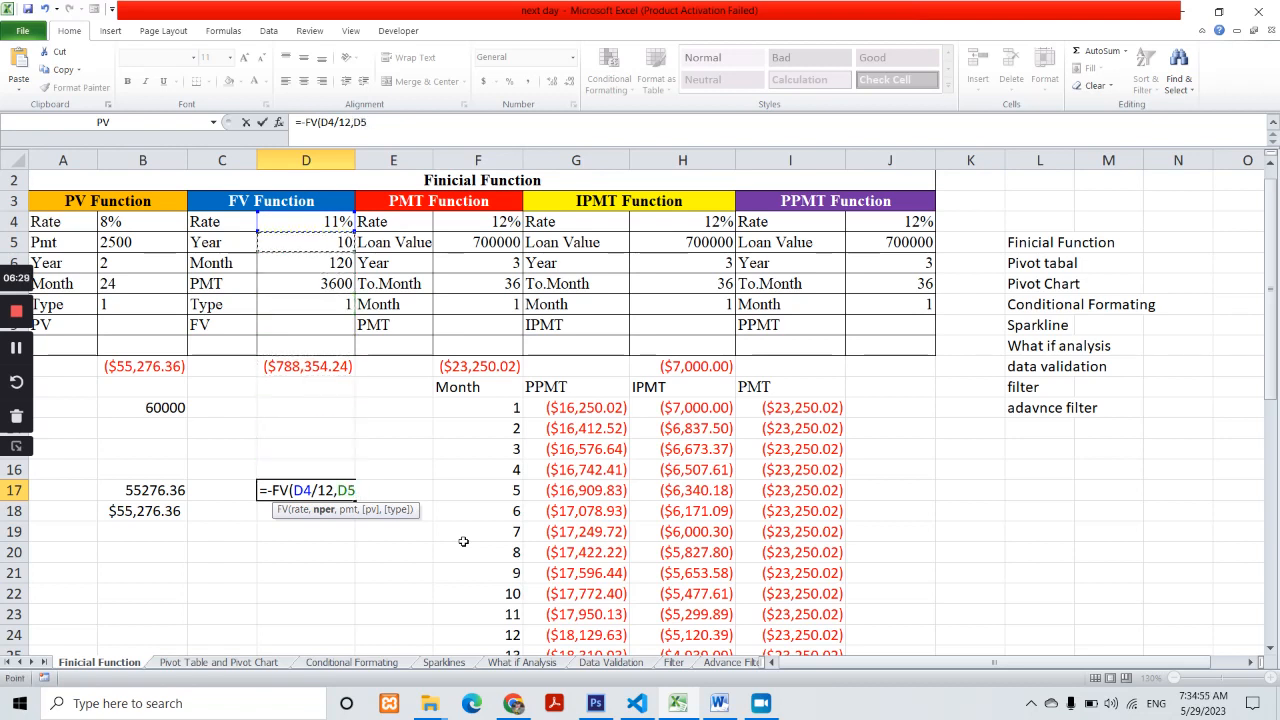
{"action": "type", "text": "*12,"}
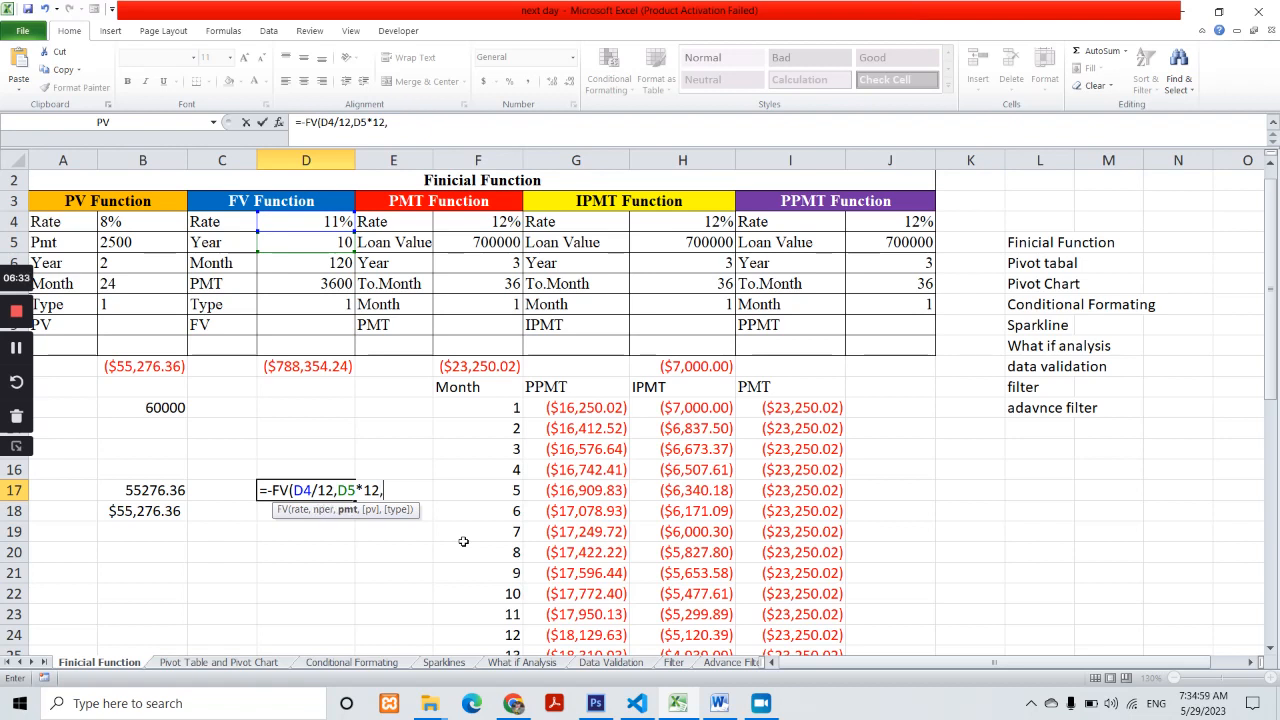
- Add the payment D7 and complete the D17 formula as =-FV(D4/12,D5*12,D7)
{"action": "key", "text": "Up"}
{"action": "key", "text": "Up"}
{"action": "key", "text": "Up"}
{"action": "key", "text": "Up"}
{"action": "key", "text": "Up"}
{"action": "key", "text": "Up"}
{"action": "key", "text": "Up"}
{"action": "key", "text": "Up"}
{"action": "key", "text": "Up"}
{"action": "key", "text": "Up"}
{"action": "type", "text": ")"}
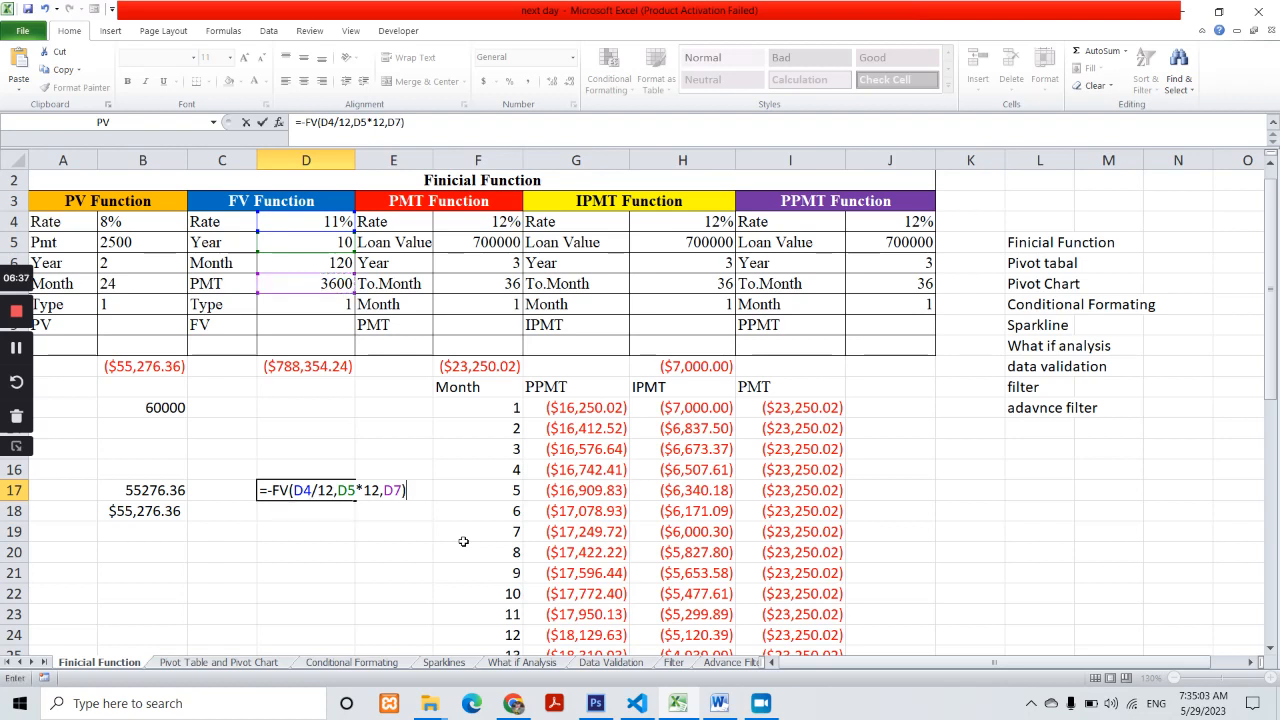
{"action": "key", "text": "Return"}
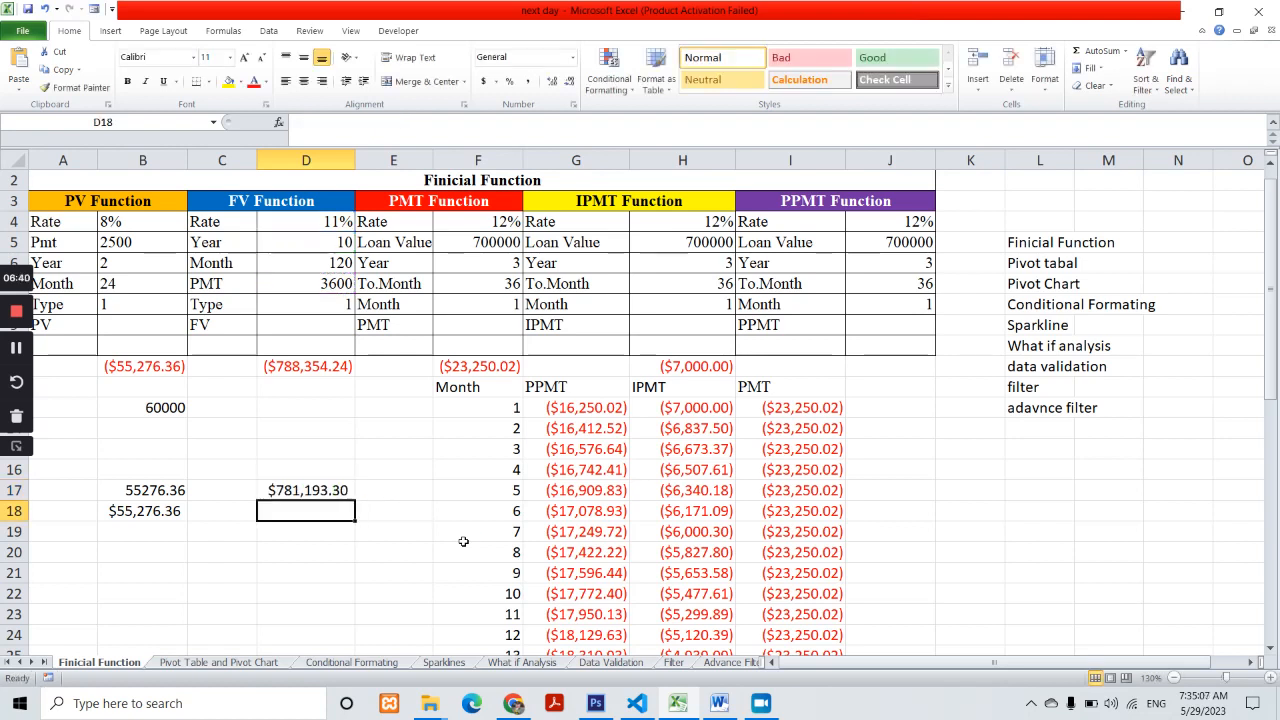
- Insert the FV function in D18 through the function wizard and set its Rate argument to D4/12
{"action": "key", "text": "Up"}
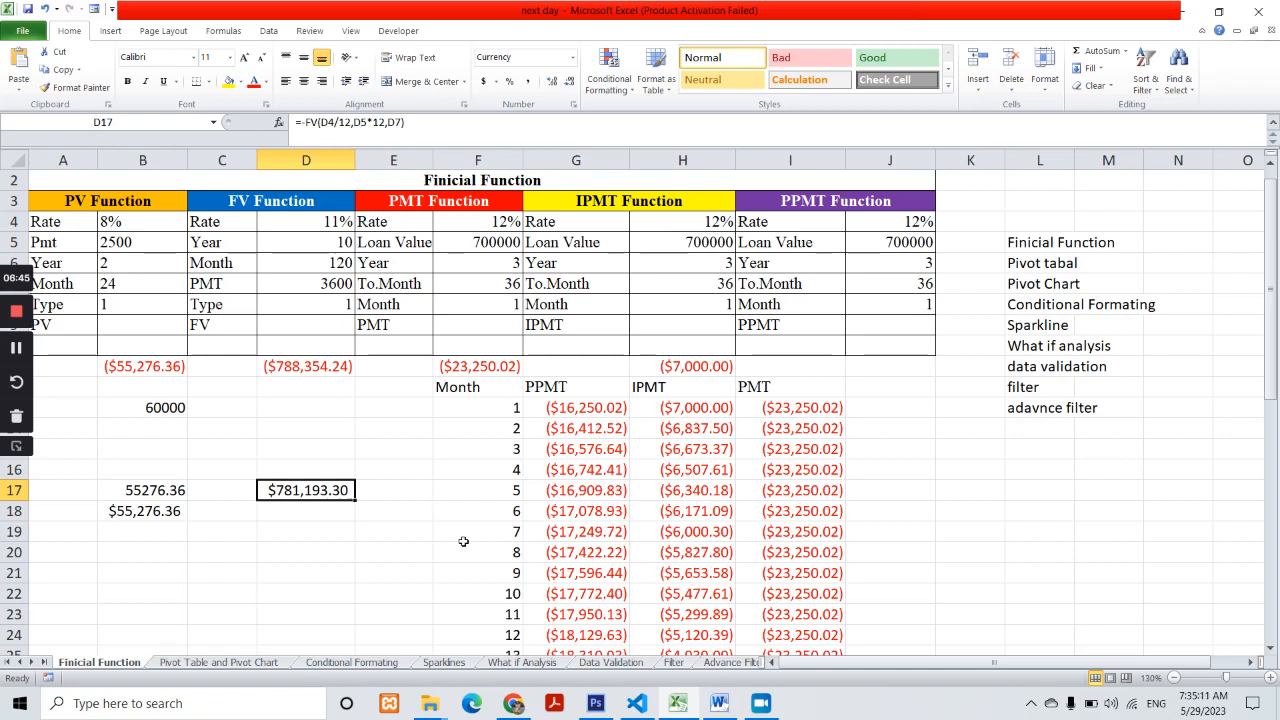
{"action": "key", "text": "Down"}
{"action": "key", "text": "Up"}
{"action": "key", "text": "Down"}
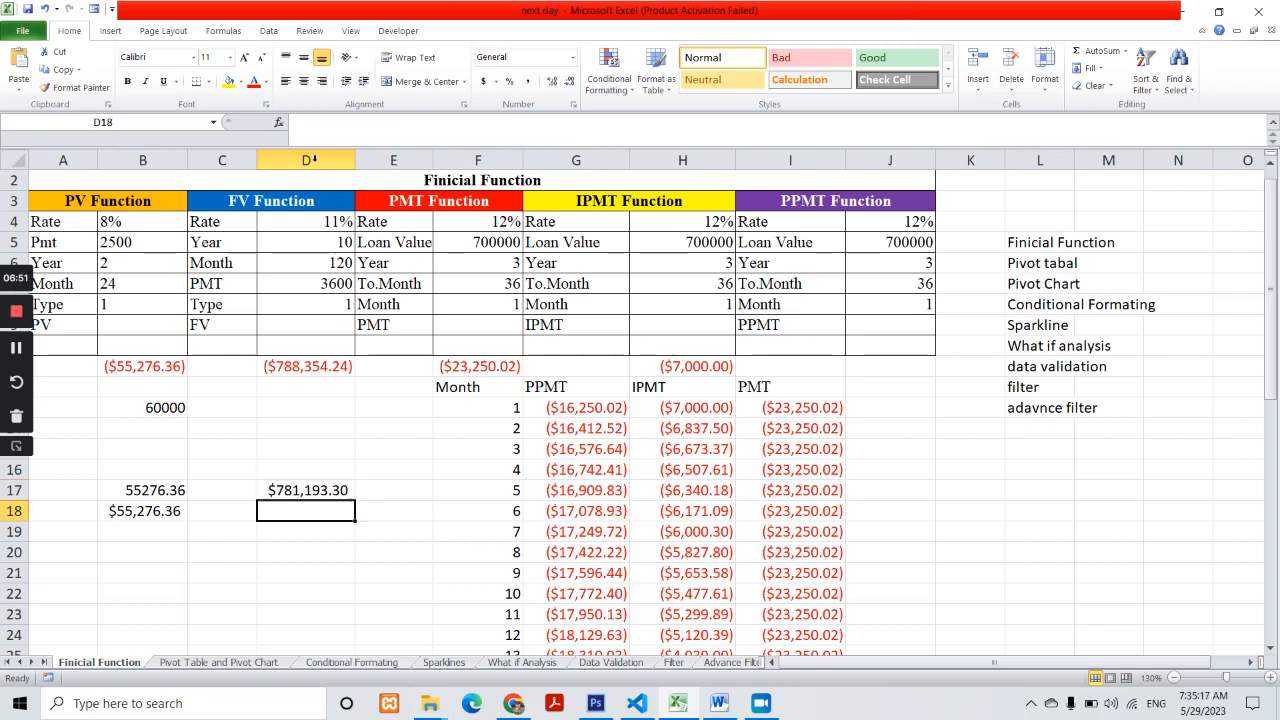
{"action": "left_click", "coordinate": [223, 30]}
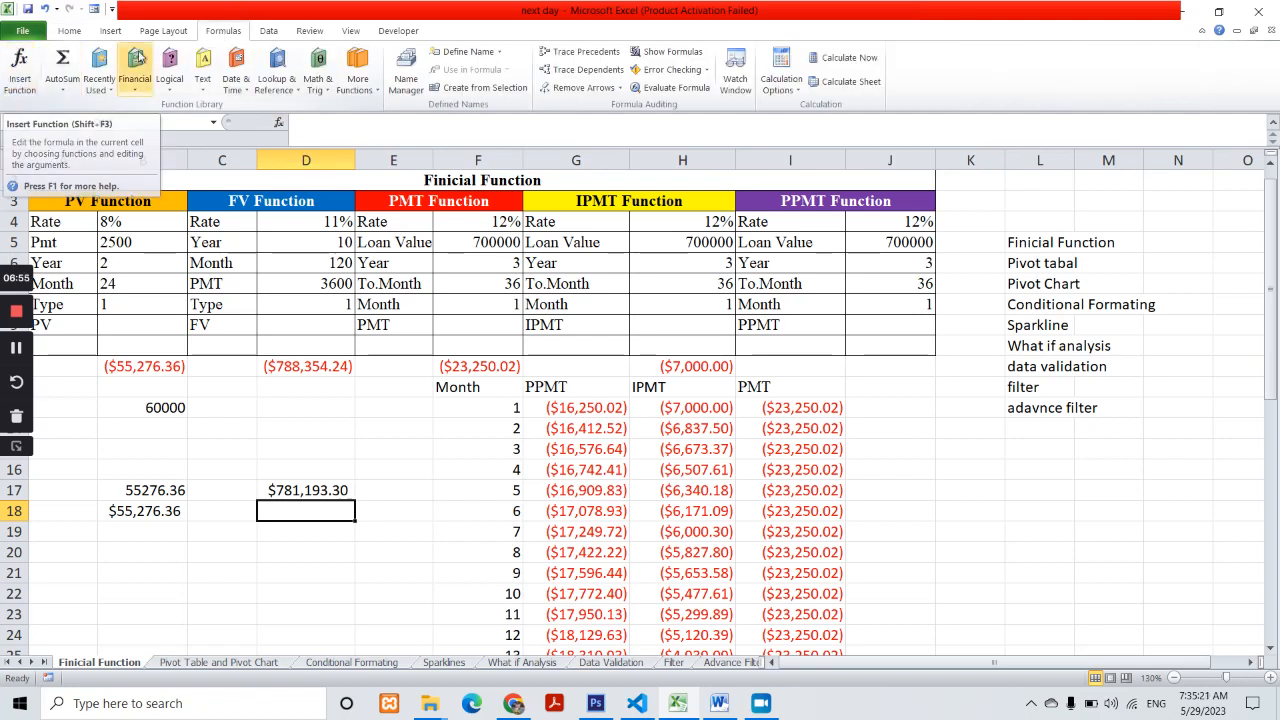
{"action": "left_click", "coordinate": [69, 30]}
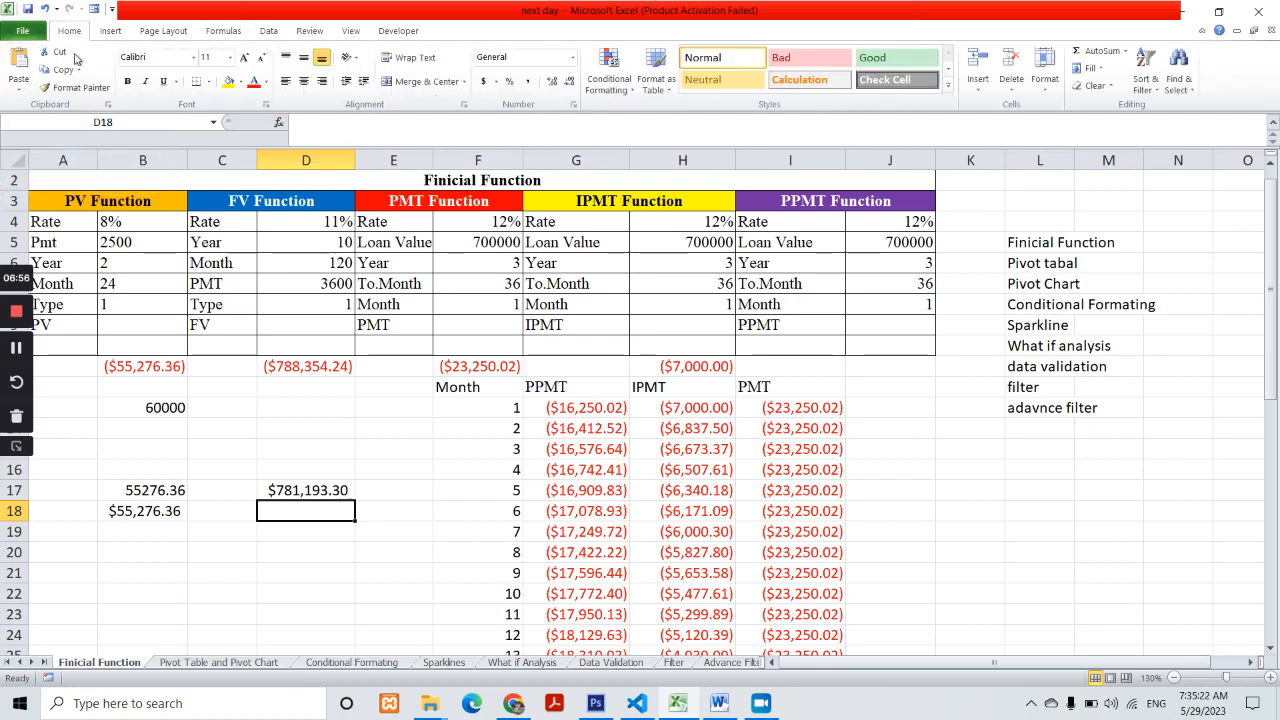
{"action": "left_click", "coordinate": [279, 122]}
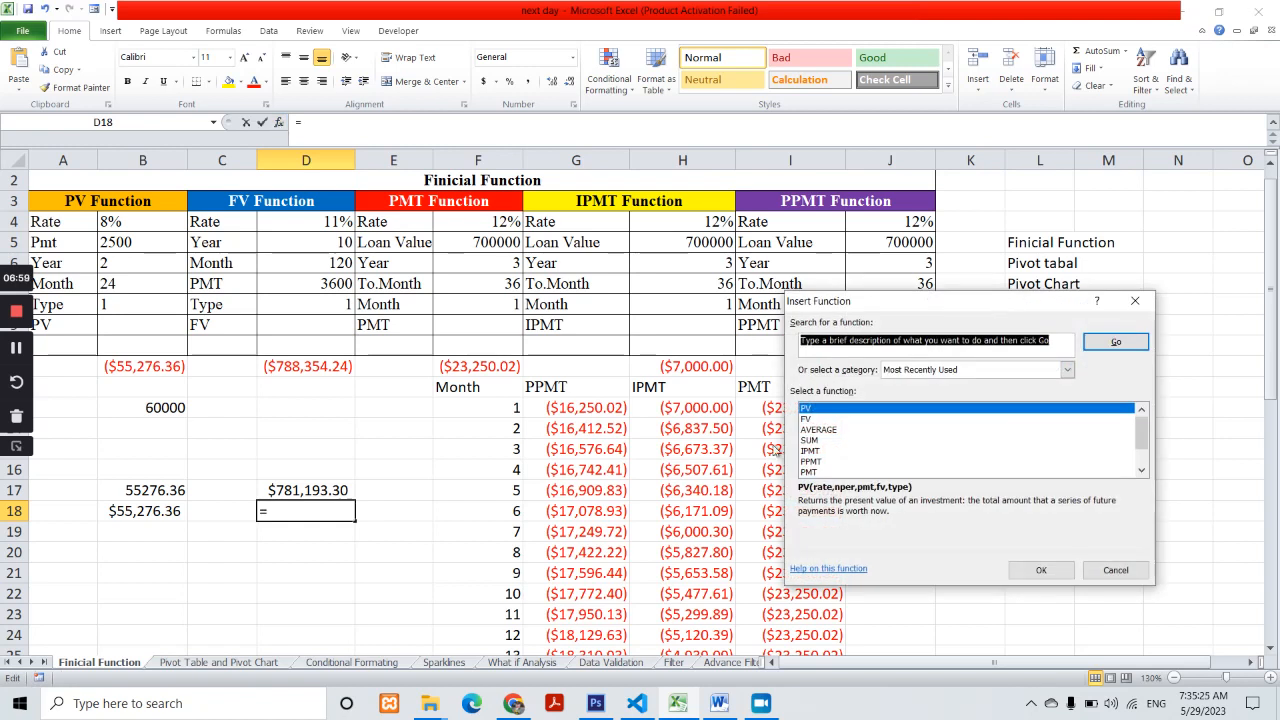
{"action": "left_click", "coordinate": [808, 419]}
{"action": "left_click", "coordinate": [1040, 570]}
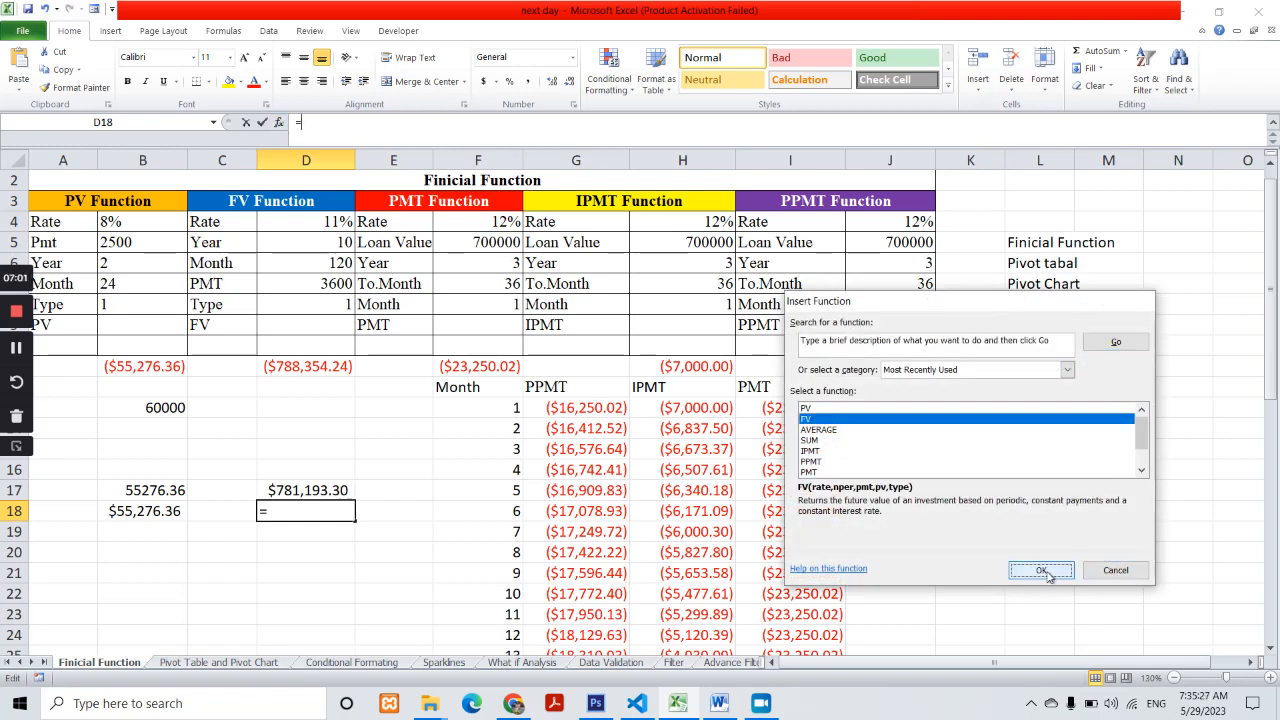
{"action": "left_click", "coordinate": [320, 218]}
{"action": "type", "text": "/12"}
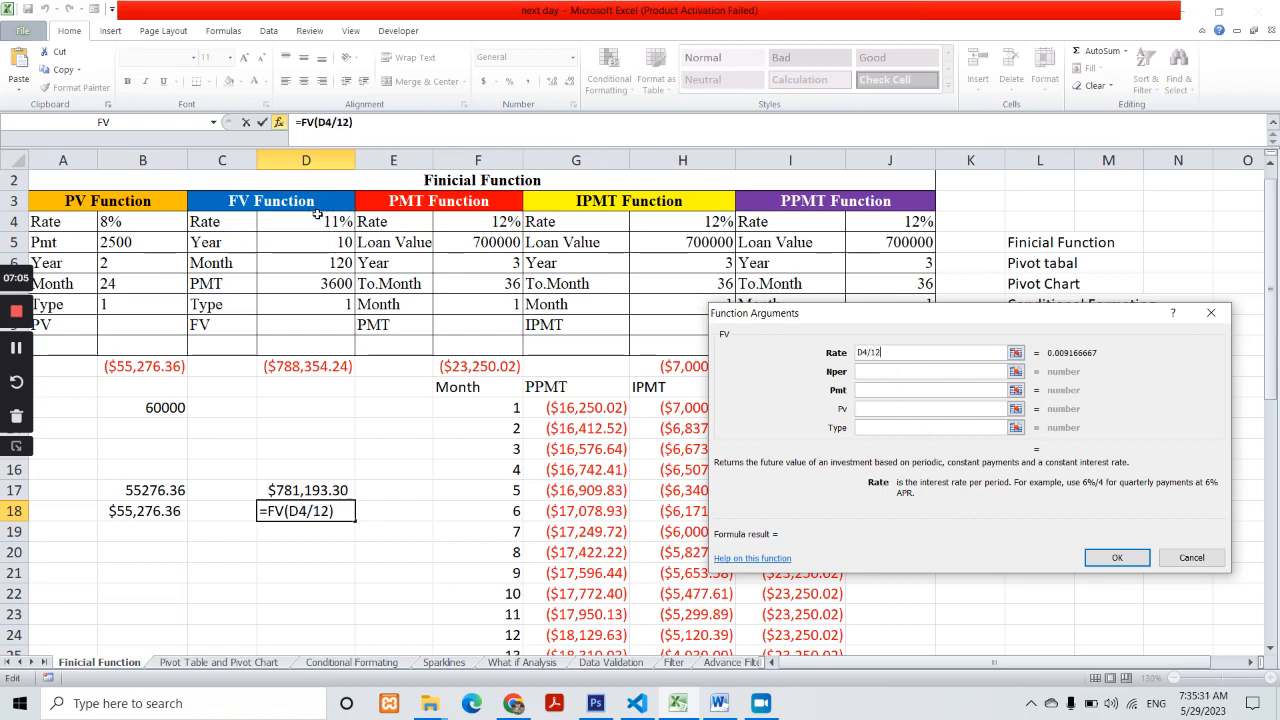
- Set FV's Nper argument to D5*12 and Pmt to D7, leave Pv and Type empty, and enter the formula
{"action": "key", "text": "Tab"}
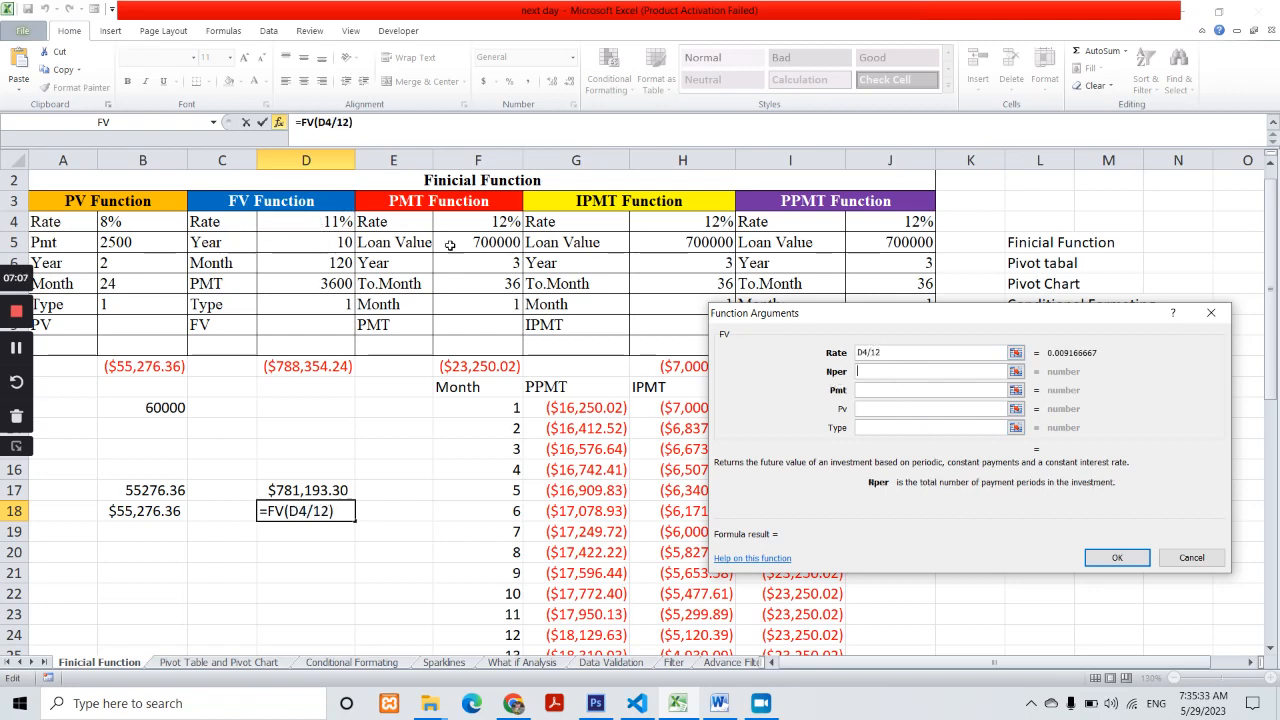
{"action": "left_click", "coordinate": [325, 243]}
{"action": "type", "text": "*12"}
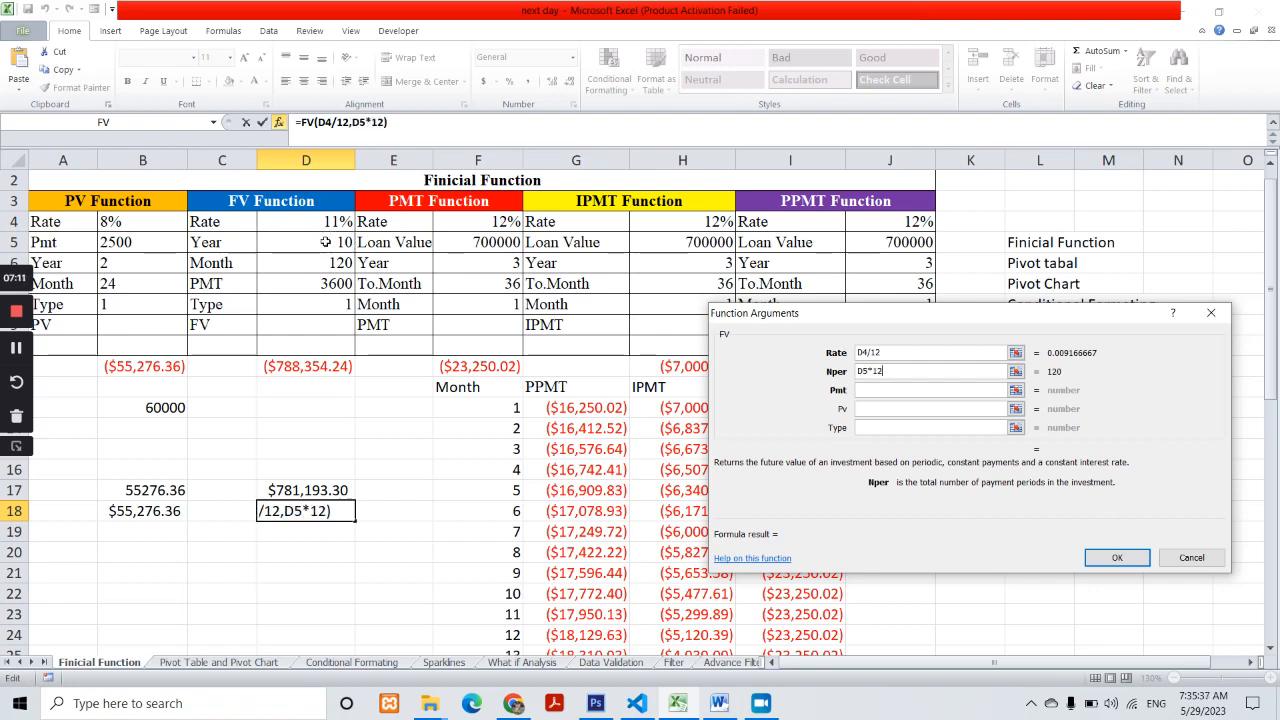
{"action": "key", "text": "Tab"}
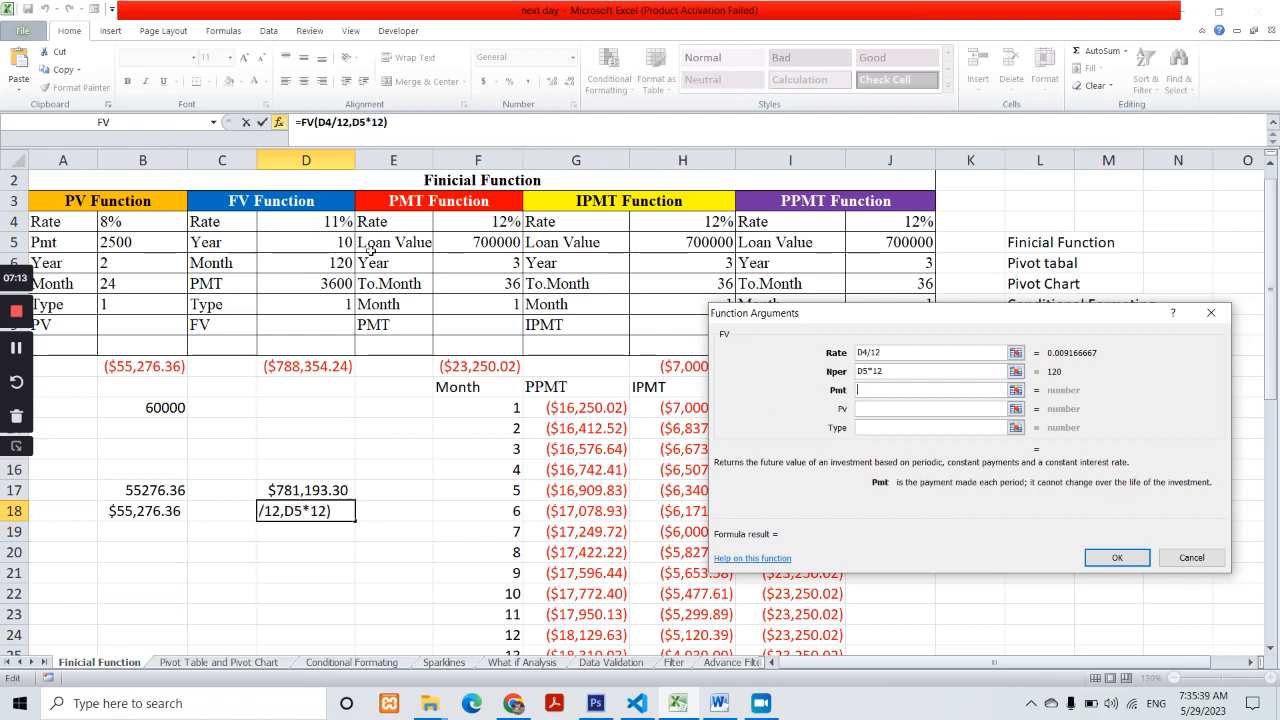
{"action": "left_click", "coordinate": [331, 288]}
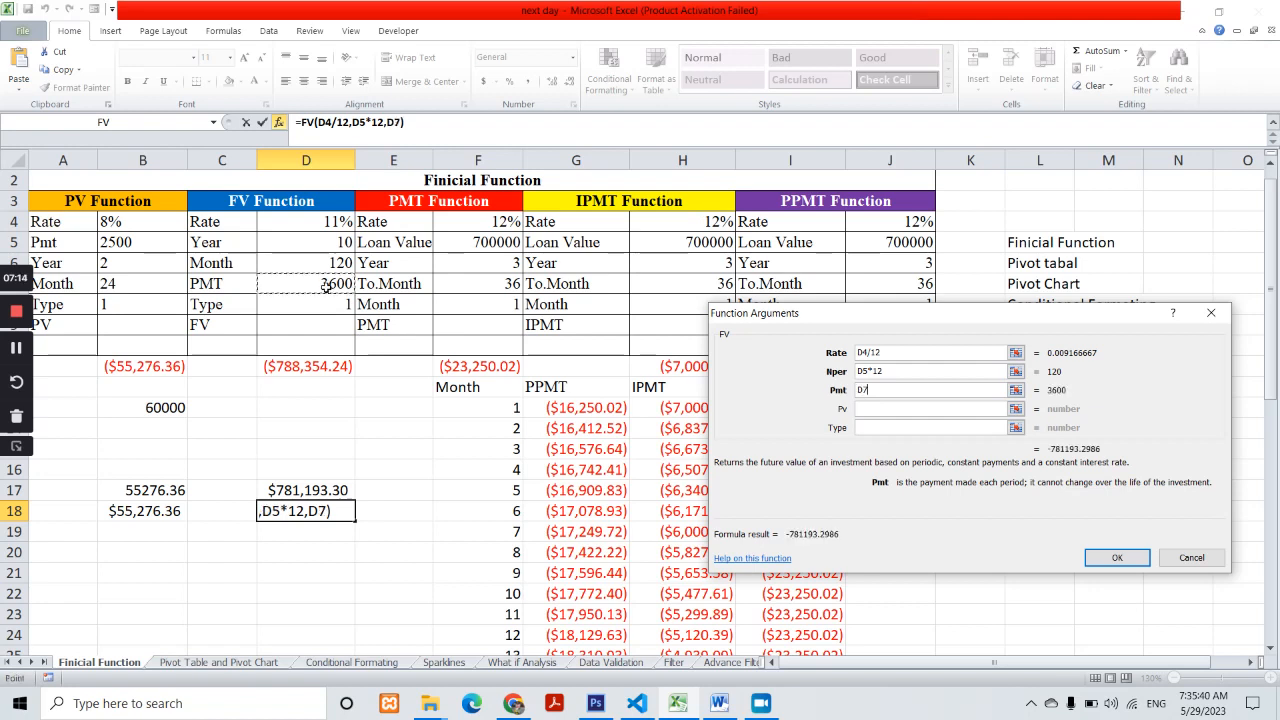
{"action": "left_click", "coordinate": [1133, 557]}
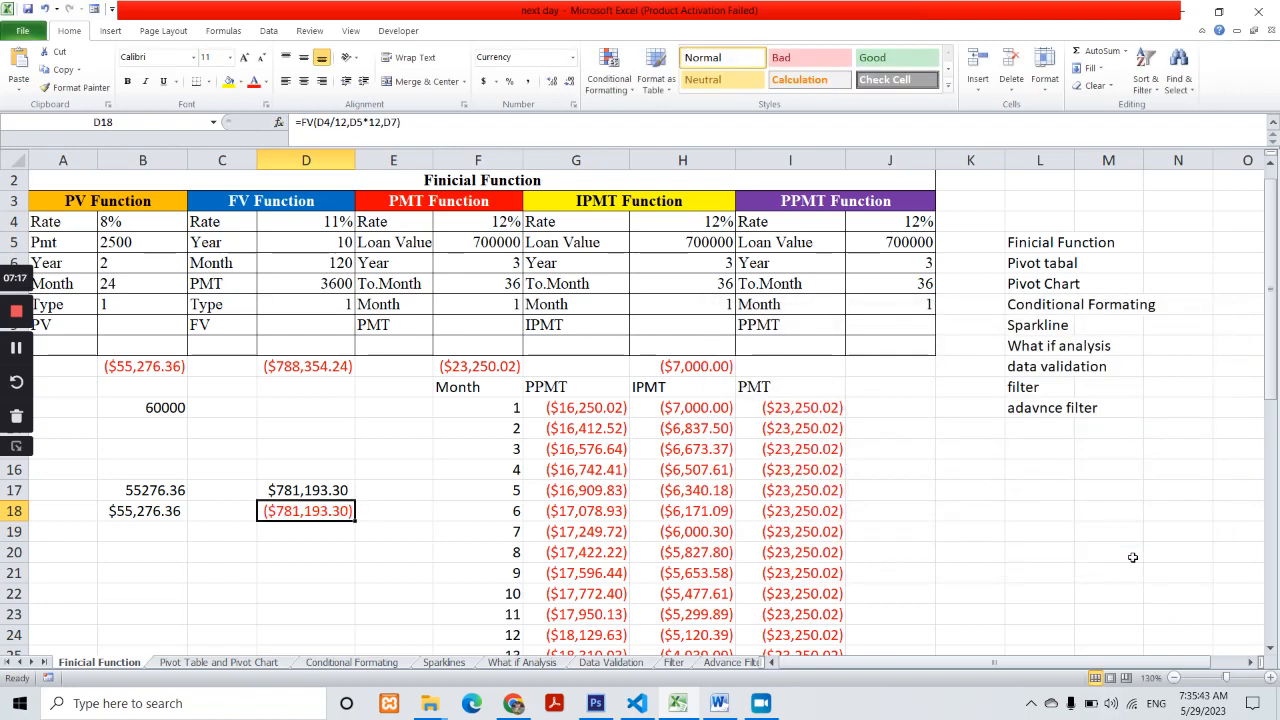
- Negate the D18 formula and add Pv 0 and Type 0, making it =-FV(D4/12,D5*12,D7,0,0)
{"action": "key", "text": "F2"}
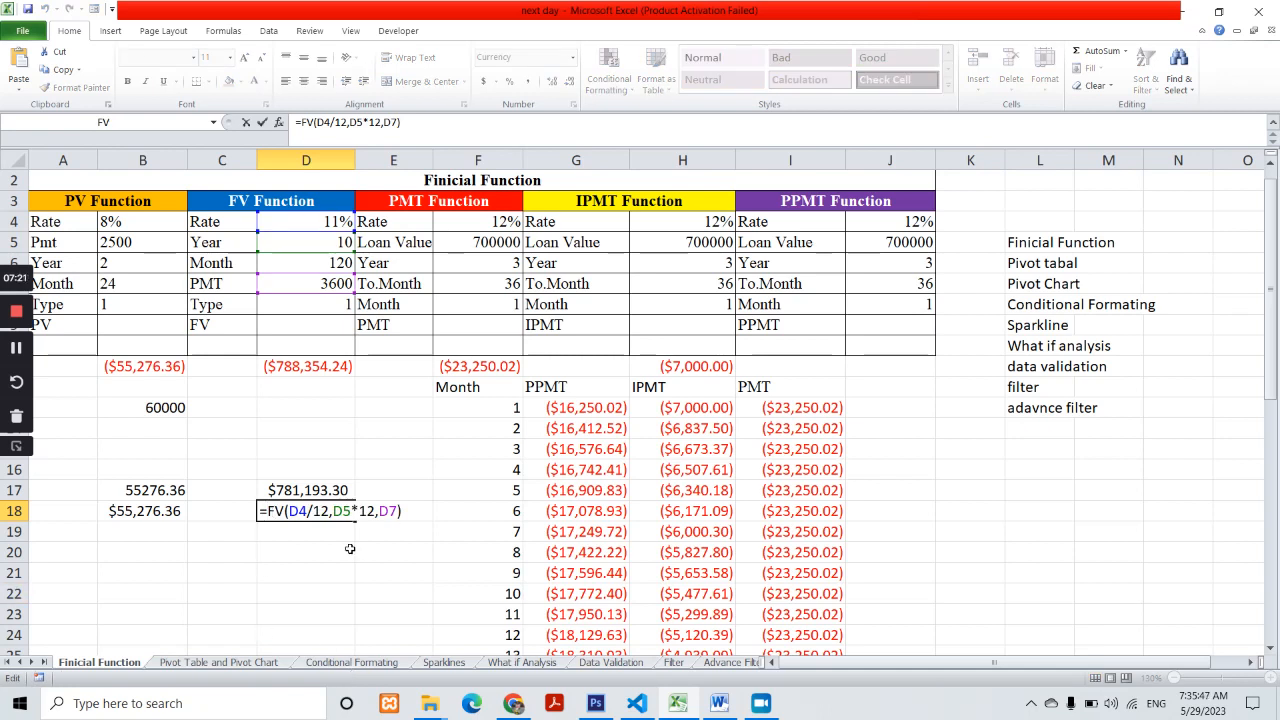
{"action": "type", "text": "-"}
{"action": "key", "text": "Right"}
{"action": "key", "text": "Right"}
{"action": "key", "text": "Right"}
{"action": "key", "text": "Right"}
{"action": "key", "text": "Right"}
{"action": "key", "text": "Right"}
{"action": "key", "text": "Right"}
{"action": "key", "text": "Right"}
{"action": "key", "text": "Right"}
{"action": "key", "text": "Right"}
{"action": "key", "text": "Right"}
{"action": "key", "text": "Right"}
{"action": "key", "text": "Right"}
{"action": "key", "text": "Right"}
{"action": "key", "text": "Right"}
{"action": "key", "text": "Right"}
{"action": "key", "text": "Right"}
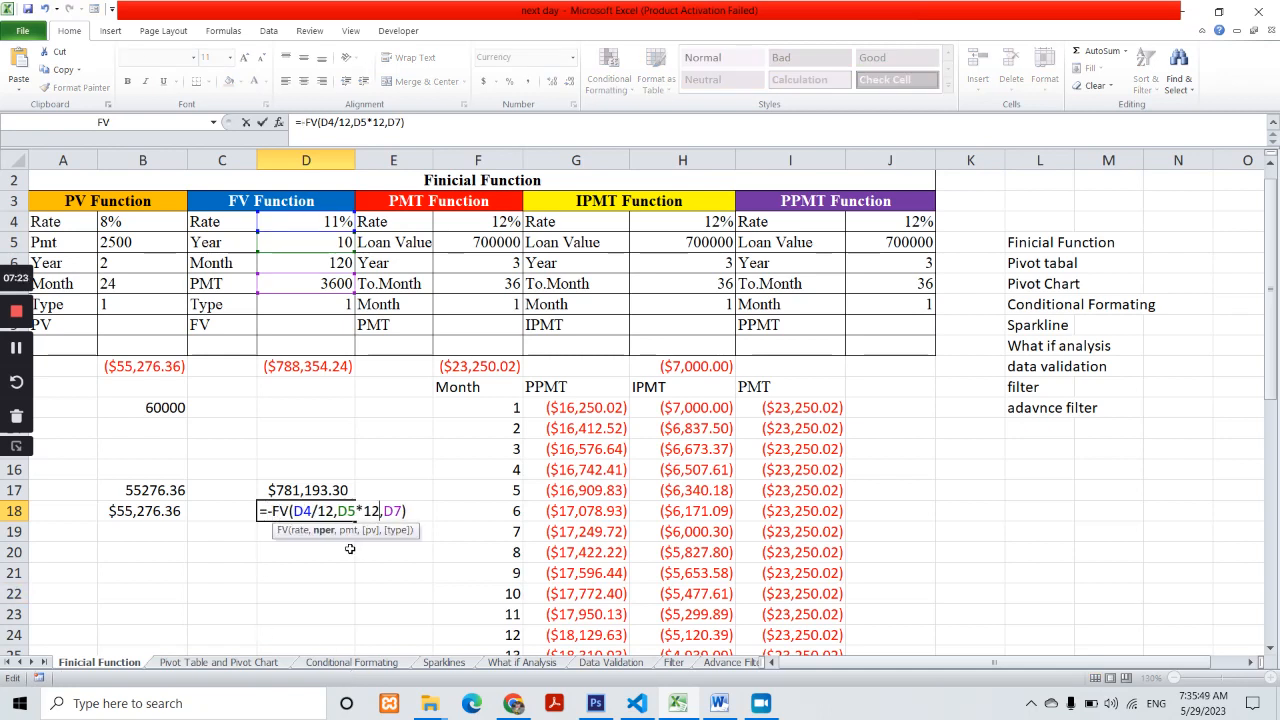
{"action": "type", "text": ",0"}
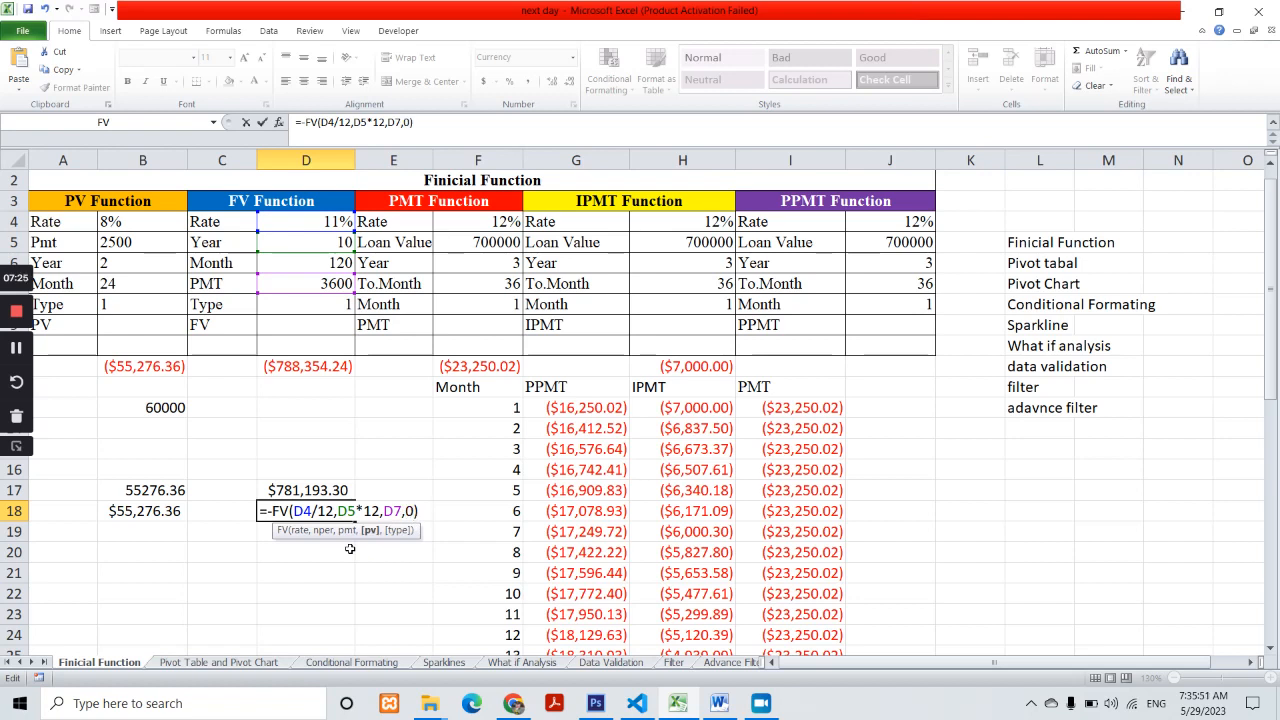
{"action": "type", "text": ","}
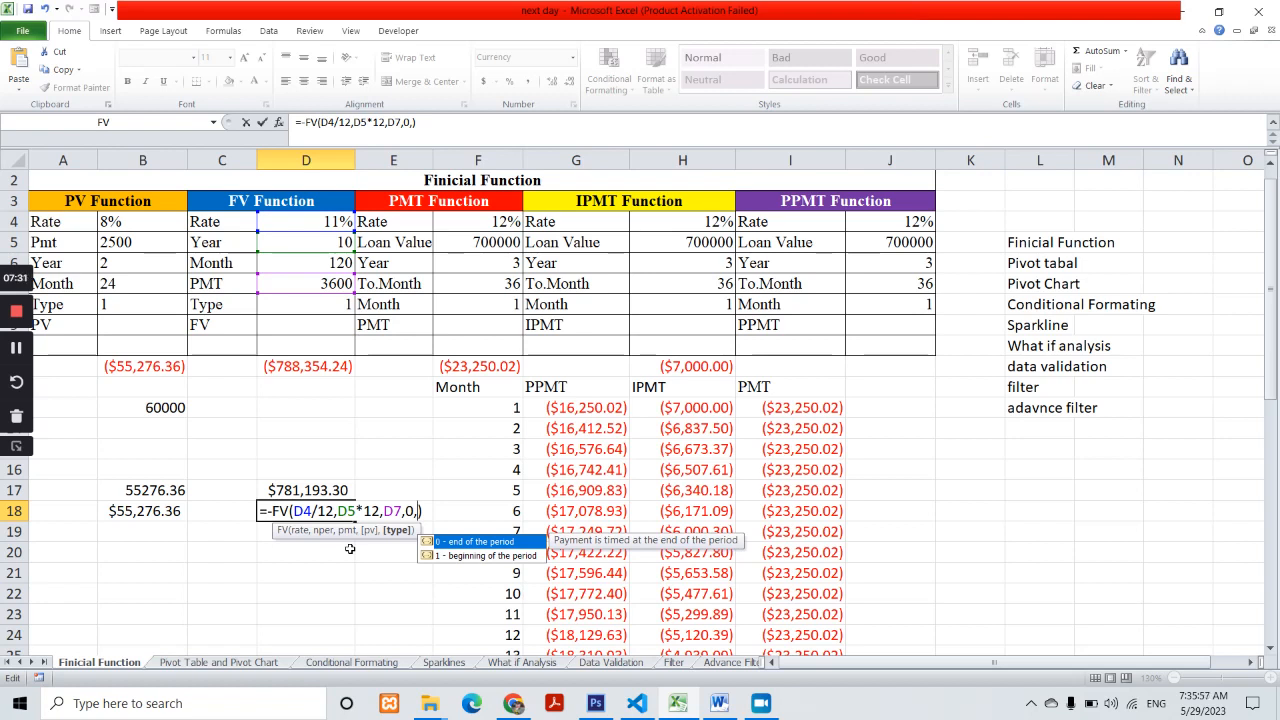
{"action": "type", "text": "0"}
{"action": "key", "text": "Return"}
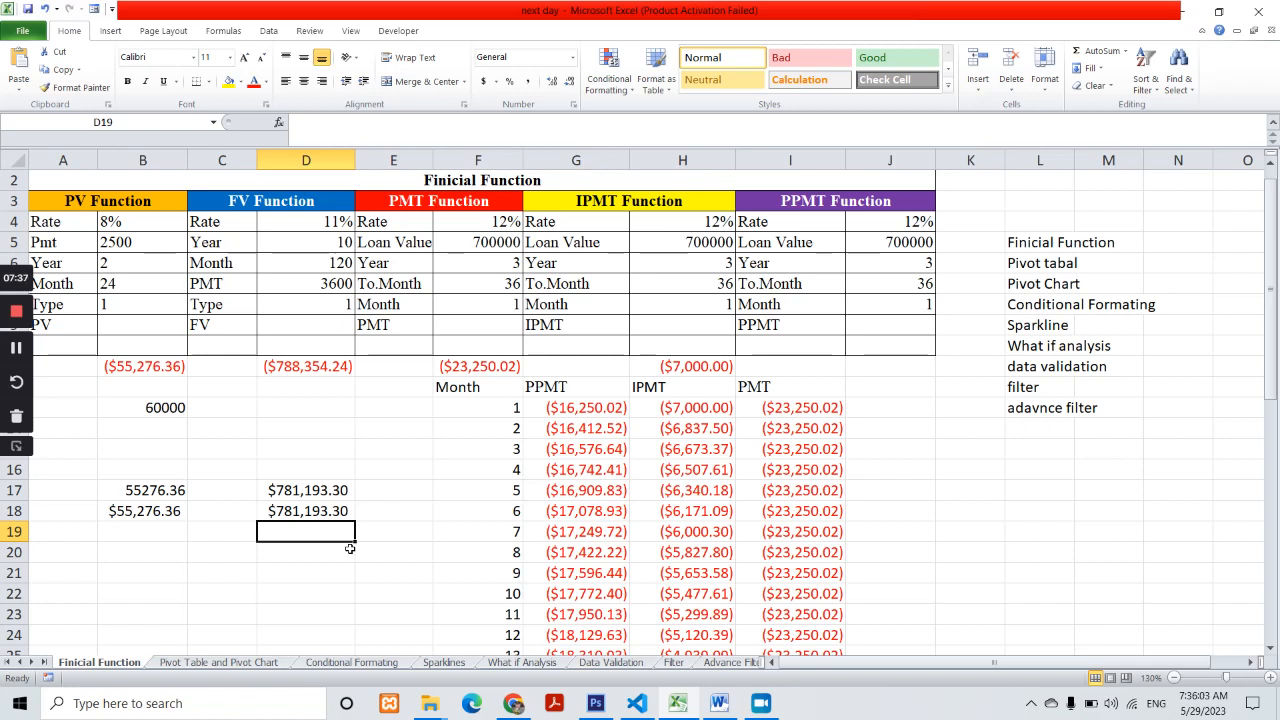
- Copy cell D18 with its FV formula and paste it into D19
{"action": "key", "text": "Up"}
{"action": "key", "text": "ctrl+c"}
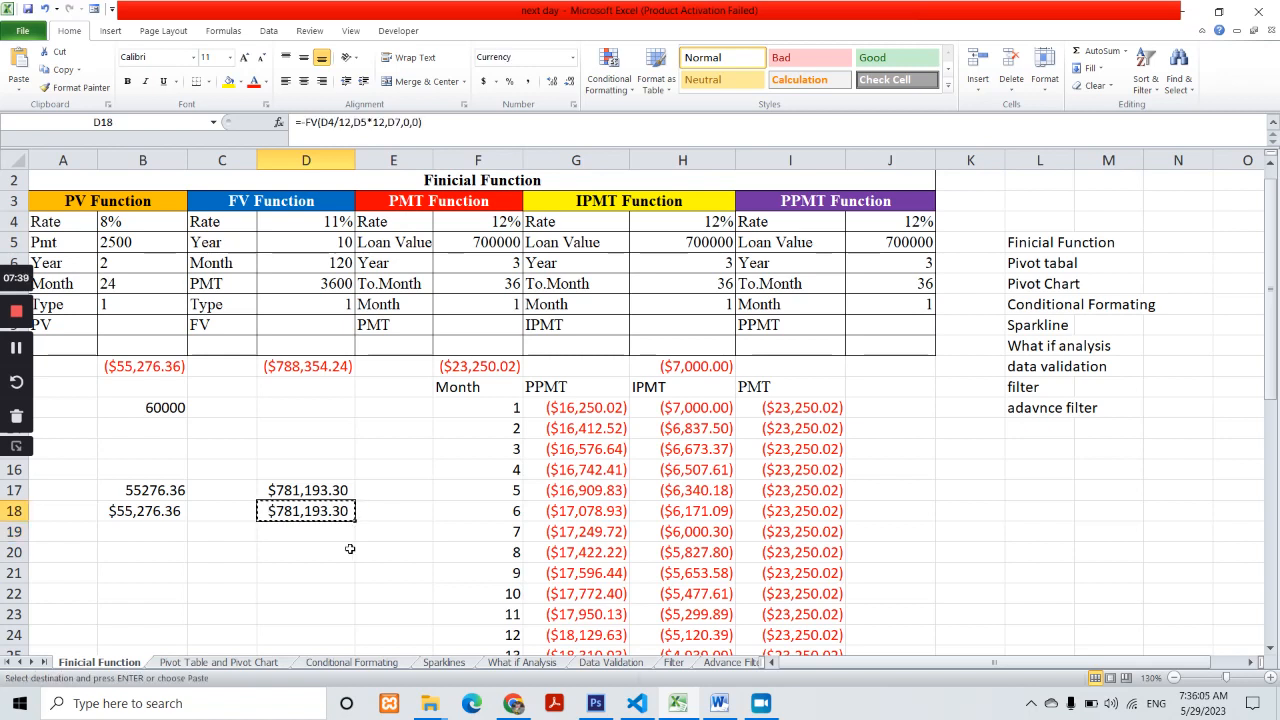
{"action": "key", "text": "Down"}
{"action": "key", "text": "ctrl+v"}
{"action": "key", "text": "Escape"}
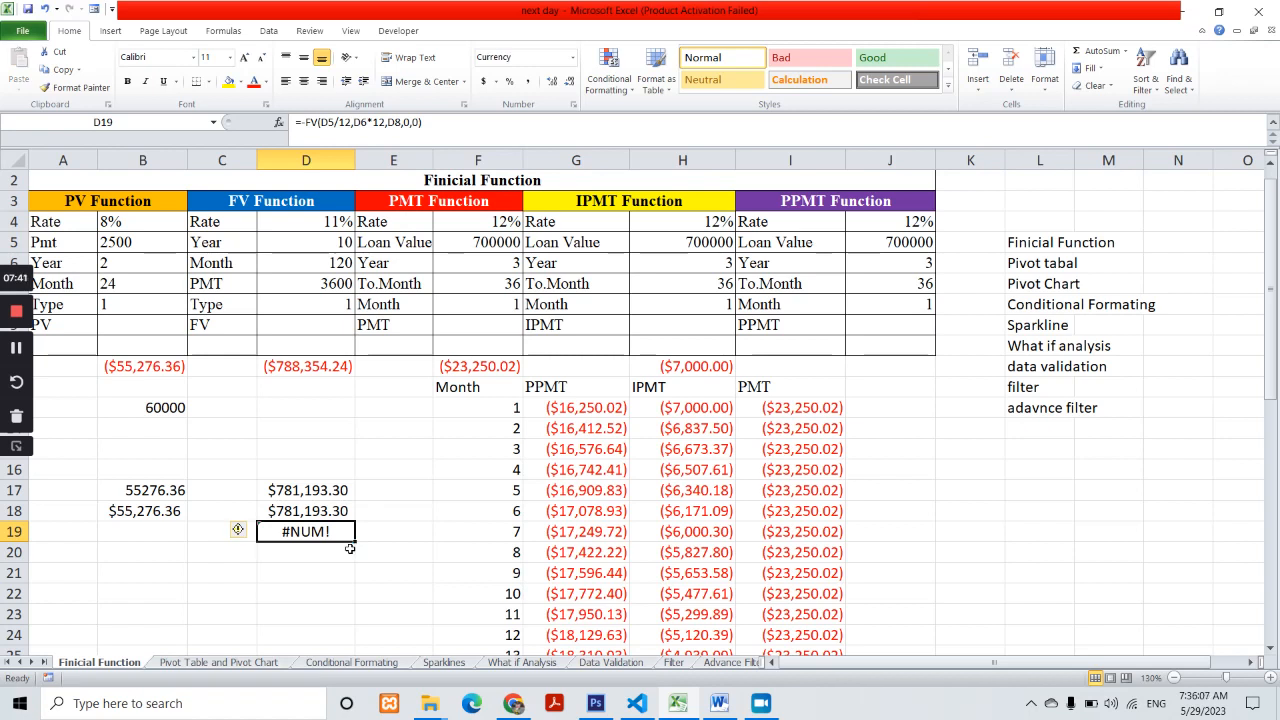
- Replace D19's formula with the exact formula text from D18, =-FV(D4/12,D5*12,D7,0,0)
{"action": "key", "text": "Up"}
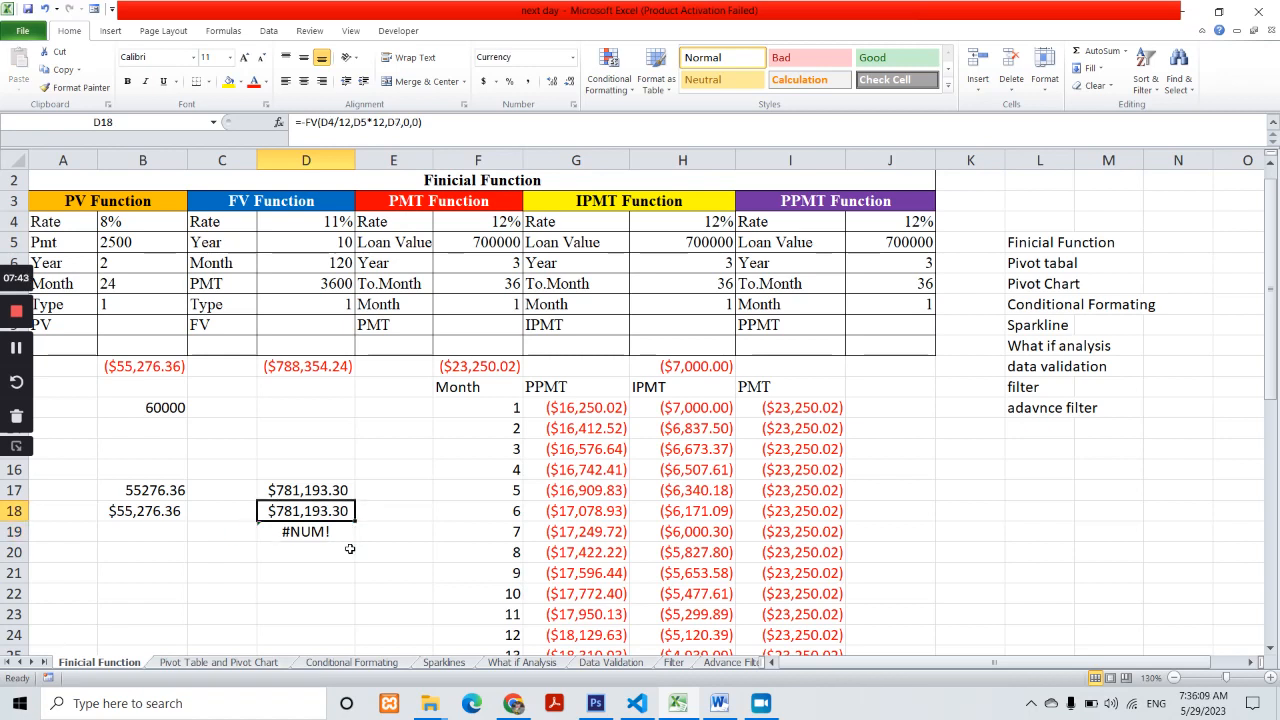
{"action": "key", "text": "F2"}
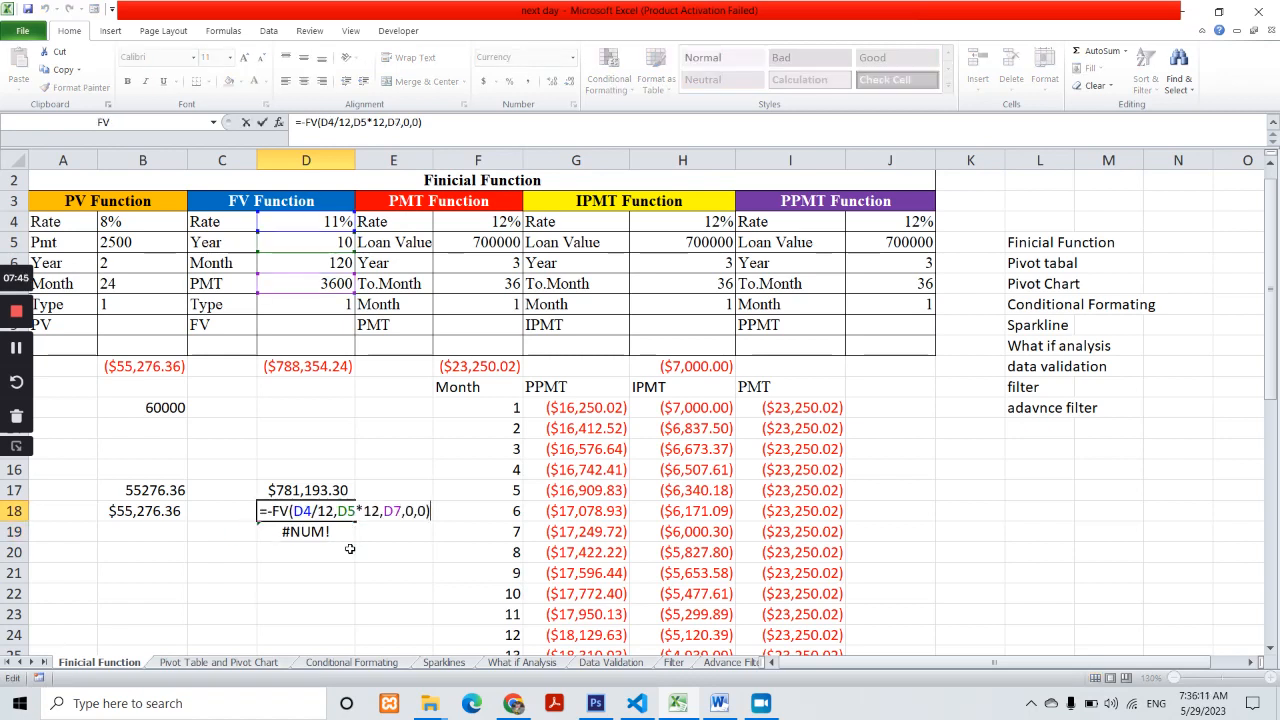
{"action": "key", "text": "Return"}
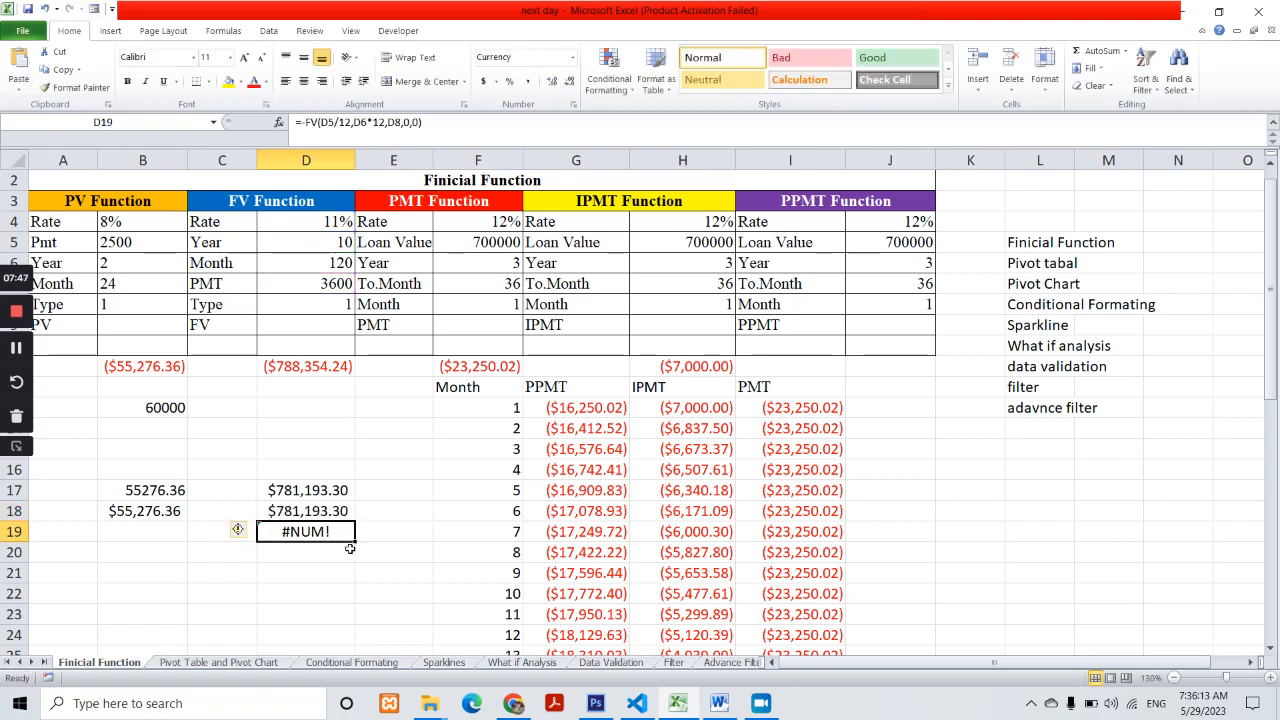
{"action": "key", "text": "F2"}
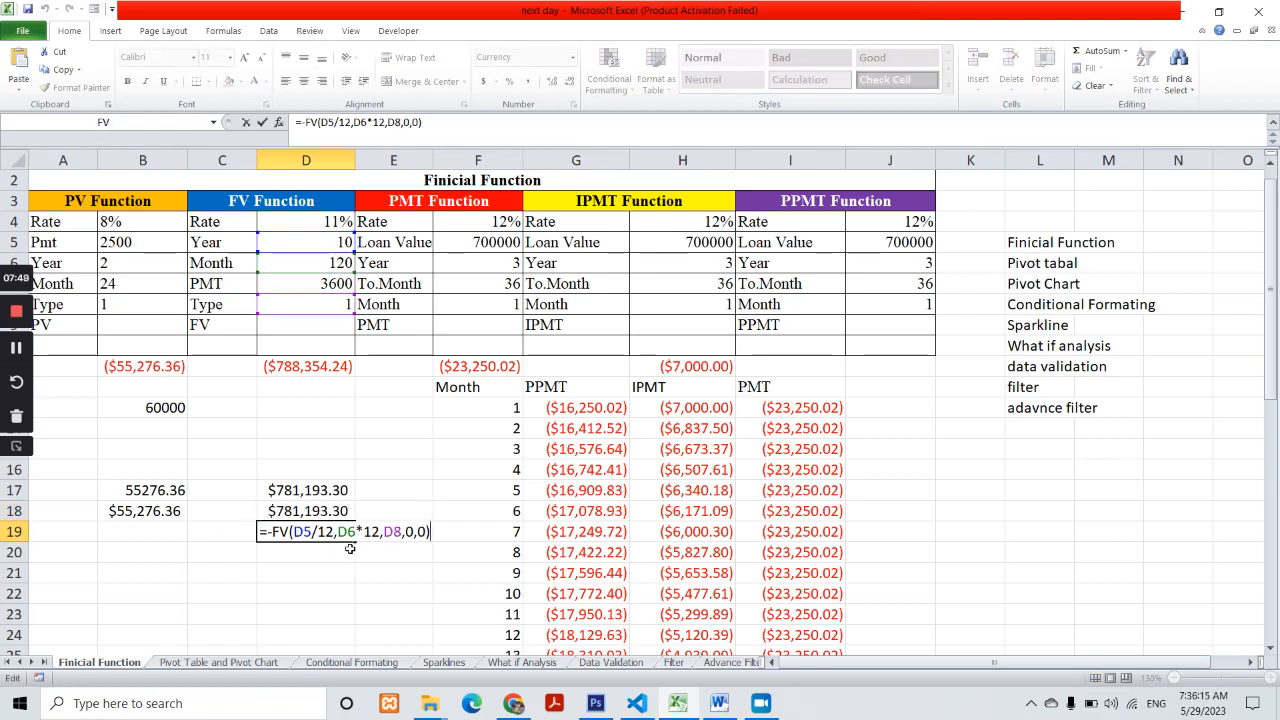
{"action": "key", "text": "shift+Home"}
{"action": "key", "text": "ctrl+v"}
{"action": "key", "text": "Return"}
{"action": "key", "text": "Up"}
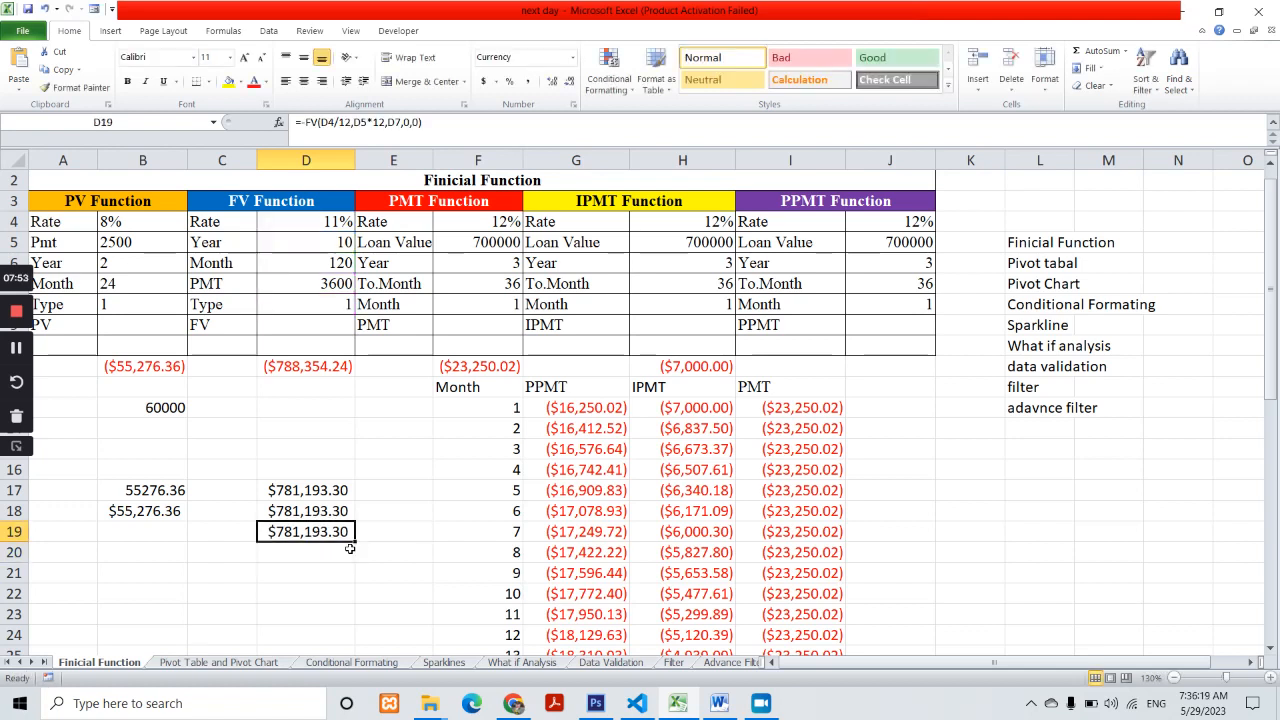
- Change the Type argument of D19's FV formula to 1 for payments at the beginning of the period
{"action": "key", "text": "F2"}
{"action": "key", "text": "Left"}
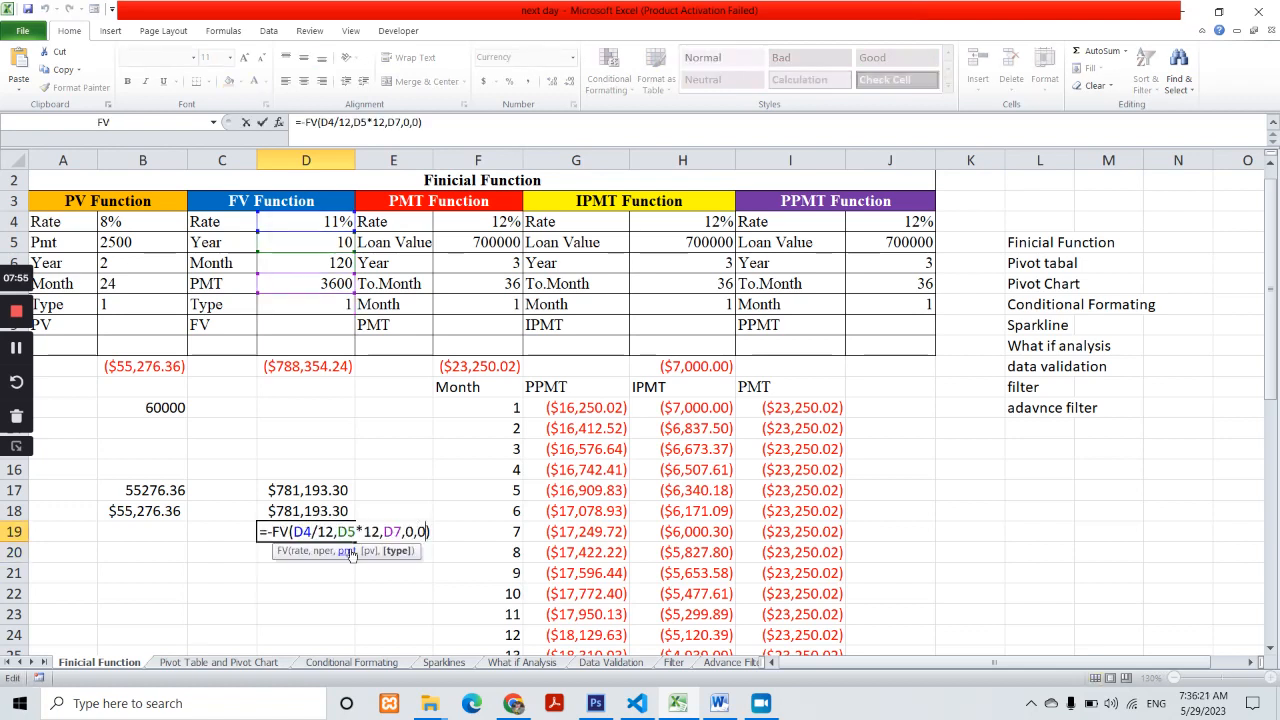
{"action": "type", "text": "="}
{"action": "key", "text": "BackSpace"}
{"action": "key", "text": "BackSpace"}
{"action": "key", "text": "BackSpace"}
{"action": "type", "text": ",1"}
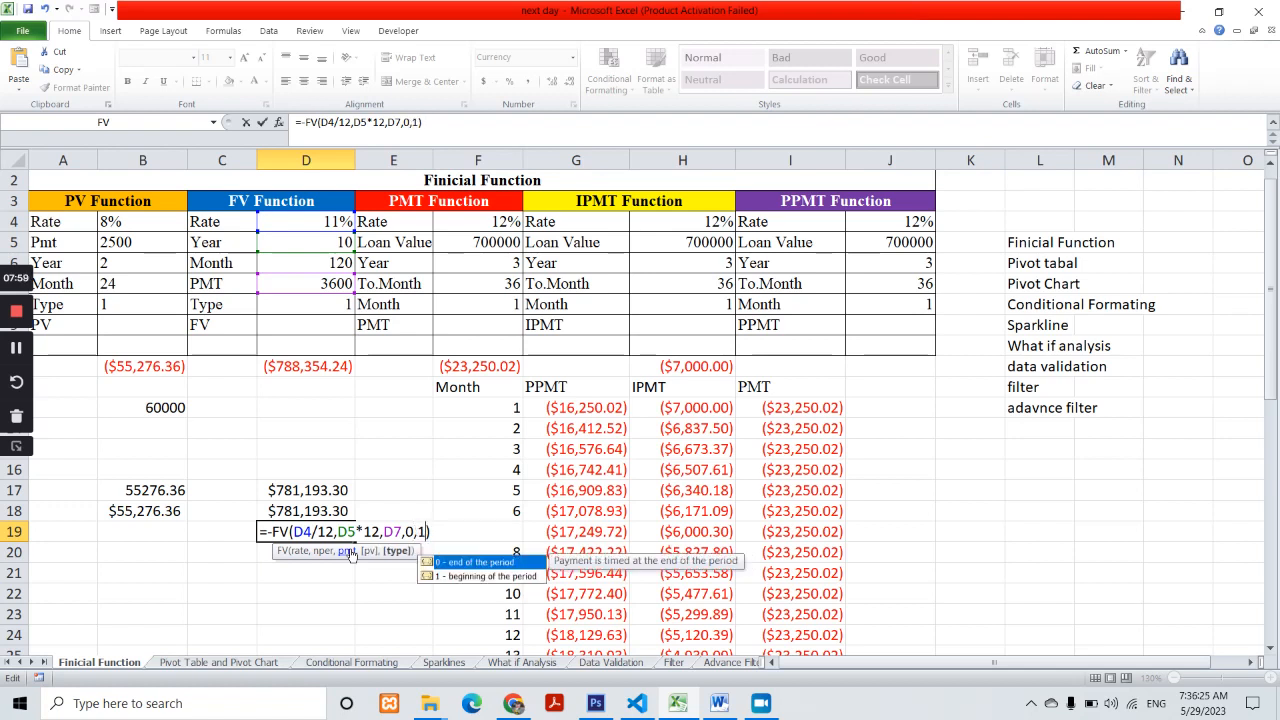
{"action": "key", "text": "Return"}
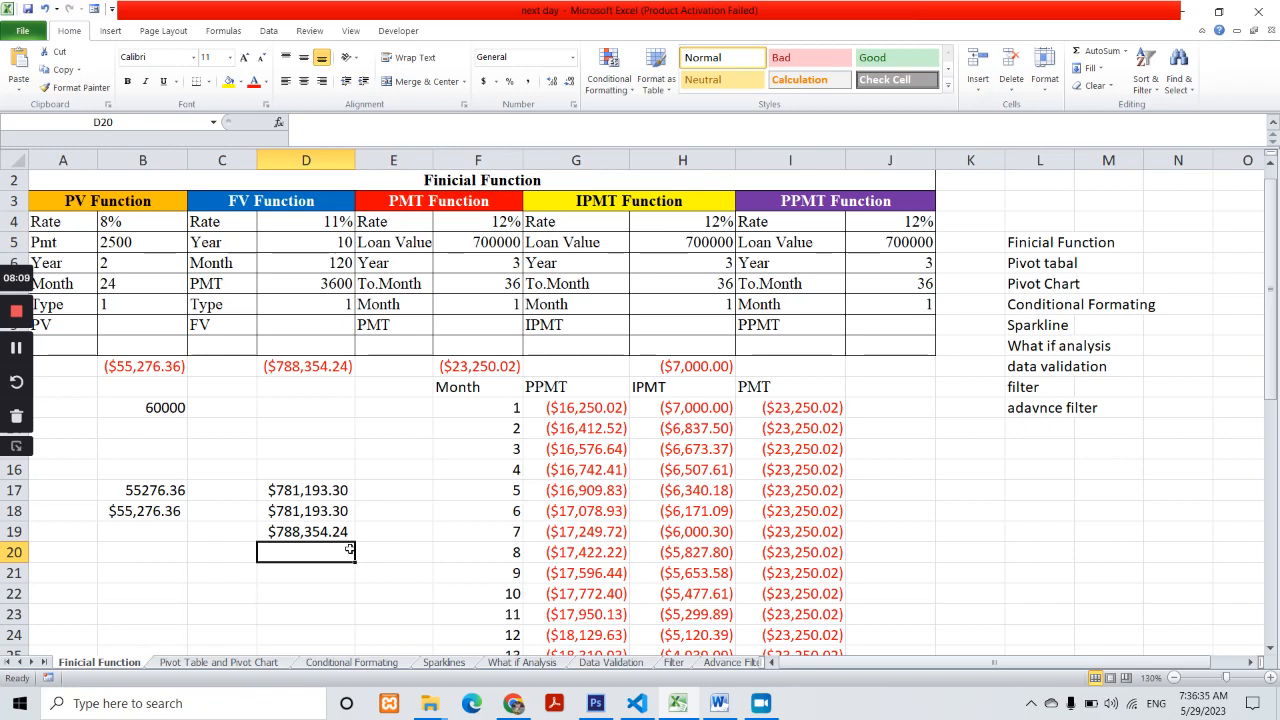
- Calculate the difference between the two future values in D20 with =D19-D18 and review the compared cells
{"action": "type", "text": "="}
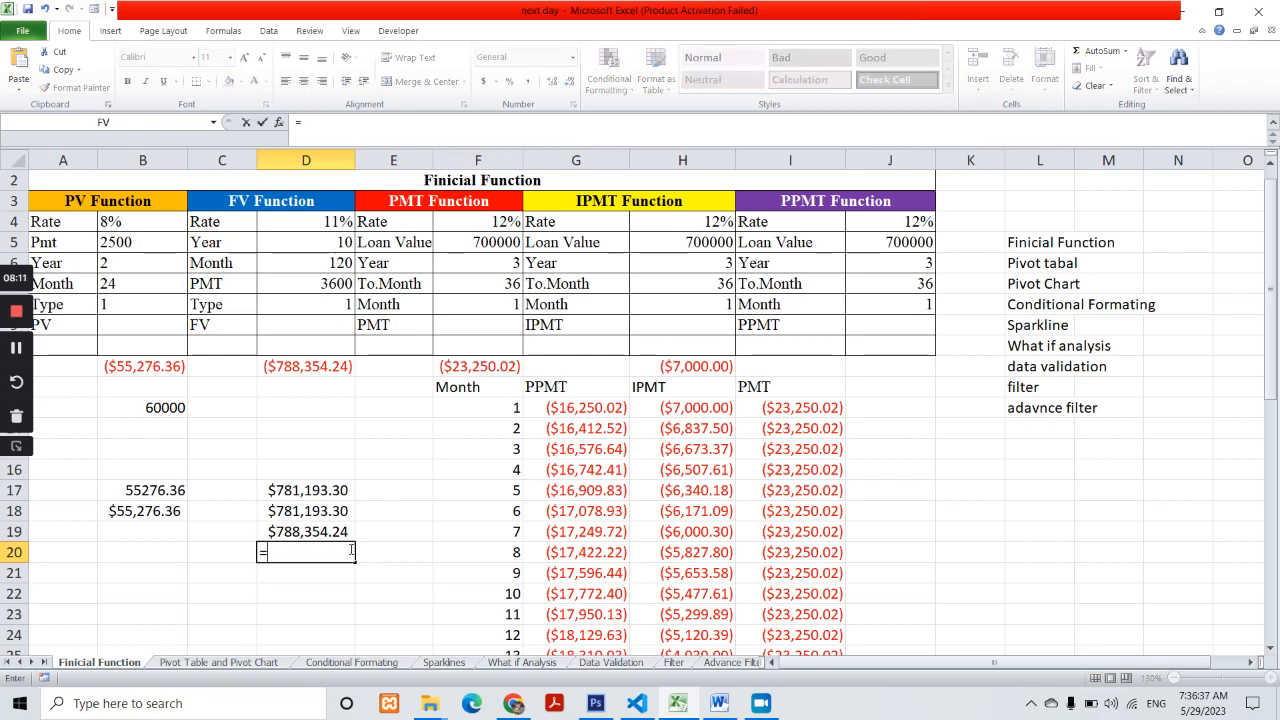
{"action": "type", "text": "D19-D18"}
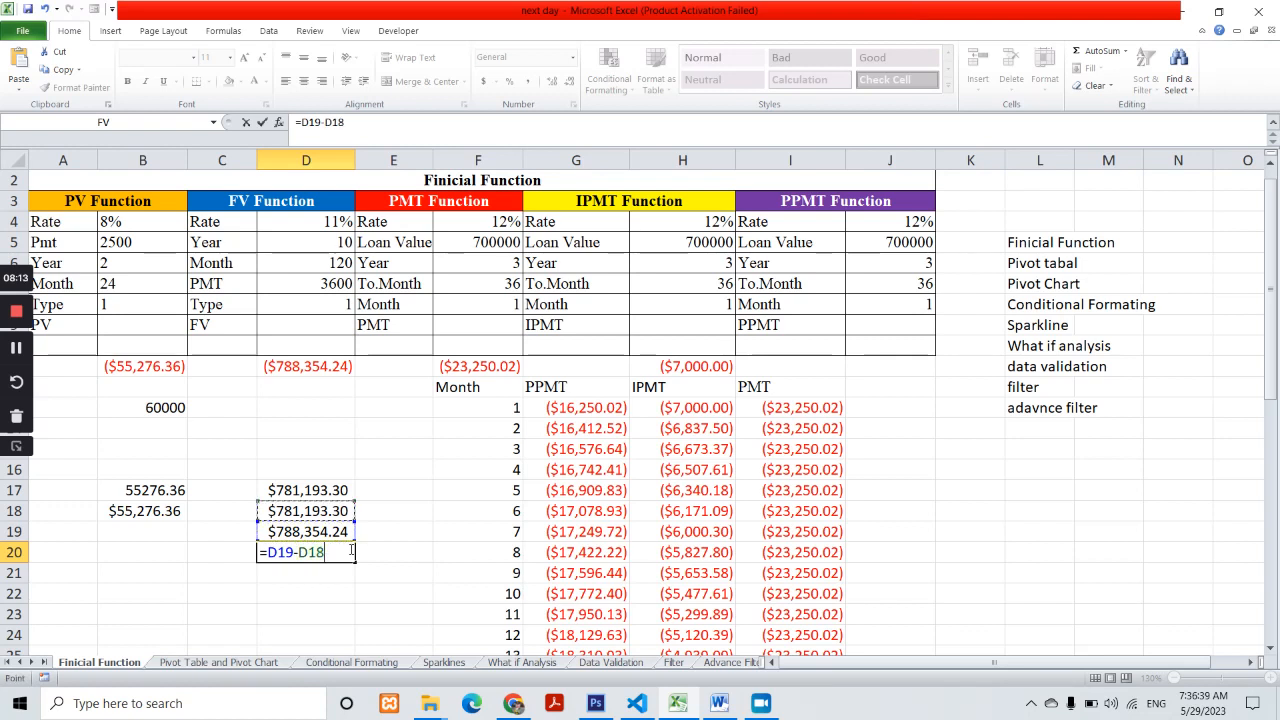
{"action": "key", "text": "Return"}
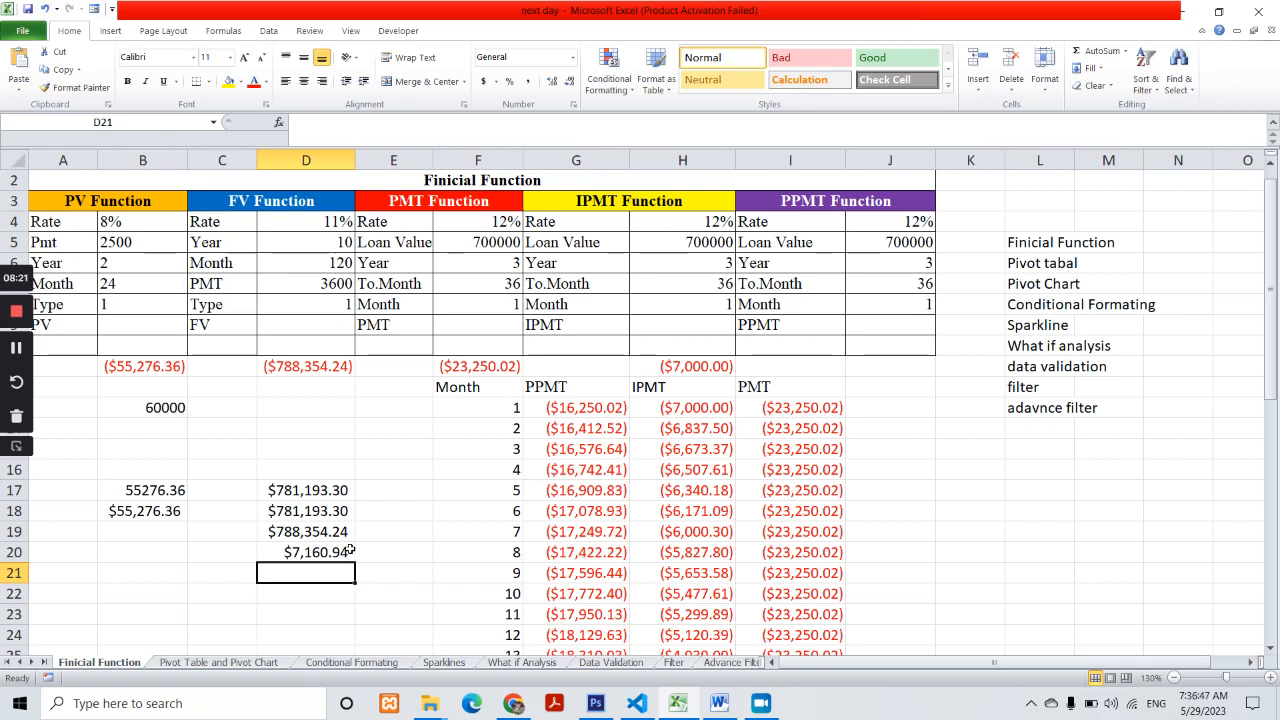
{"action": "left_click", "coordinate": [350, 550]}
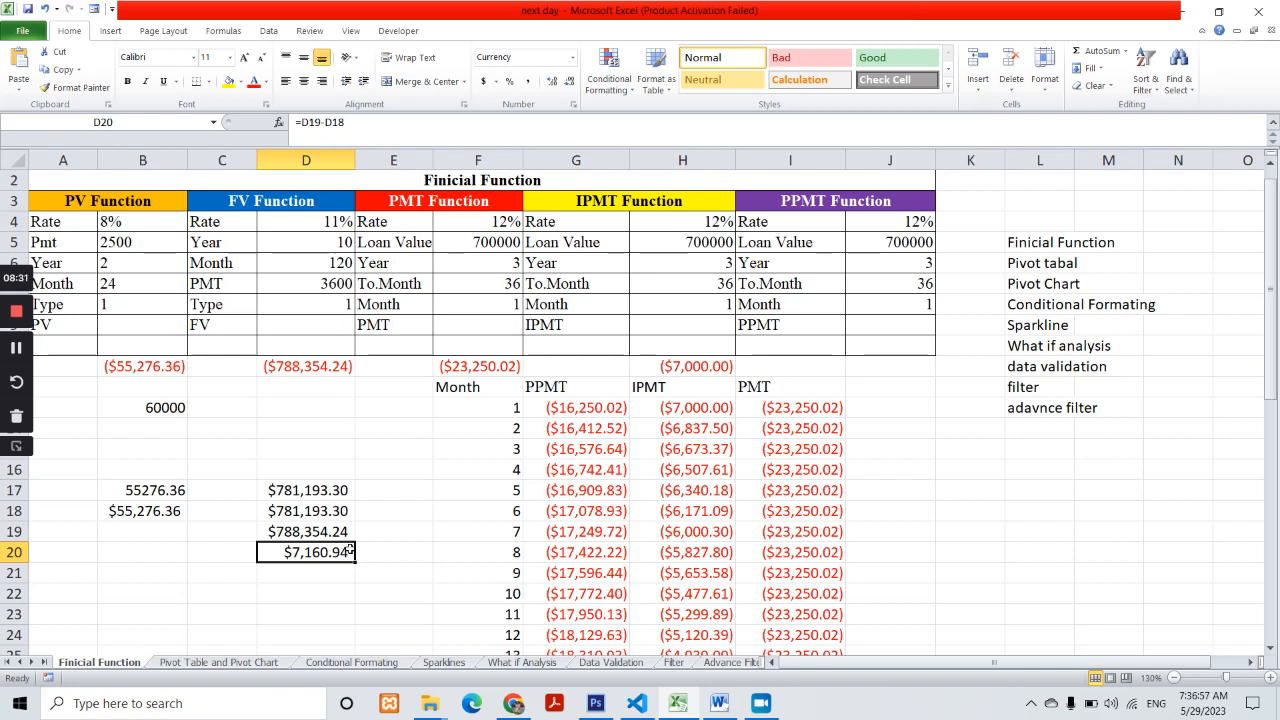
{"action": "key", "text": "Up"}
{"action": "key", "text": "Up"}
{"action": "key", "text": "Down"}
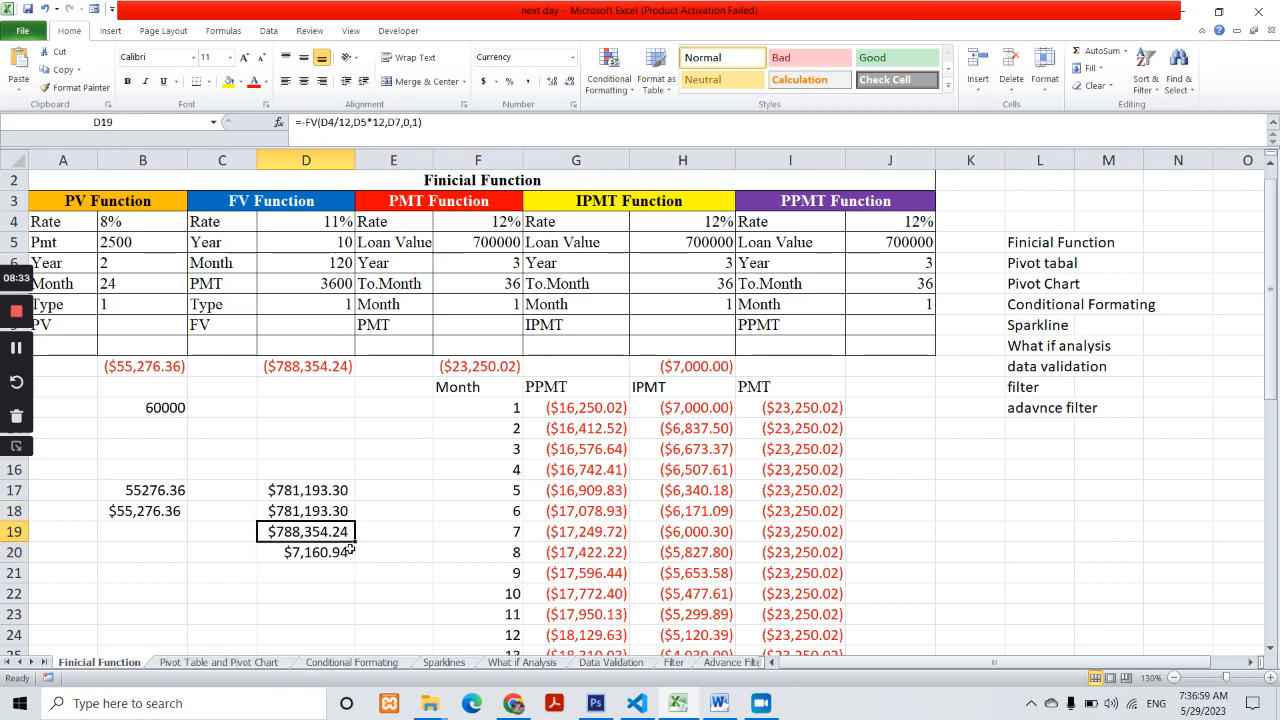
- Examine the PMT, IPMT and PPMT Function headings in row 3
{"action": "key", "text": "Right"}
{"action": "key", "text": "shift+Right"}
{"action": "key", "text": "shift+Left"}
{"action": "key", "text": "Up"}
{"action": "key", "text": "Up"}
{"action": "key", "text": "Up"}
{"action": "key", "text": "Up"}
{"action": "key", "text": "Up"}
{"action": "key", "text": "Up"}
{"action": "key", "text": "Up"}
{"action": "key", "text": "Up"}
{"action": "key", "text": "Up"}
{"action": "key", "text": "Up"}
{"action": "key", "text": "Up"}
{"action": "key", "text": "Up"}
{"action": "key", "text": "Up"}
{"action": "key", "text": "Up"}
{"action": "key", "text": "shift+Right"}
{"action": "key", "text": "shift+Left"}
{"action": "key", "text": "Up"}
{"action": "key", "text": "Up"}
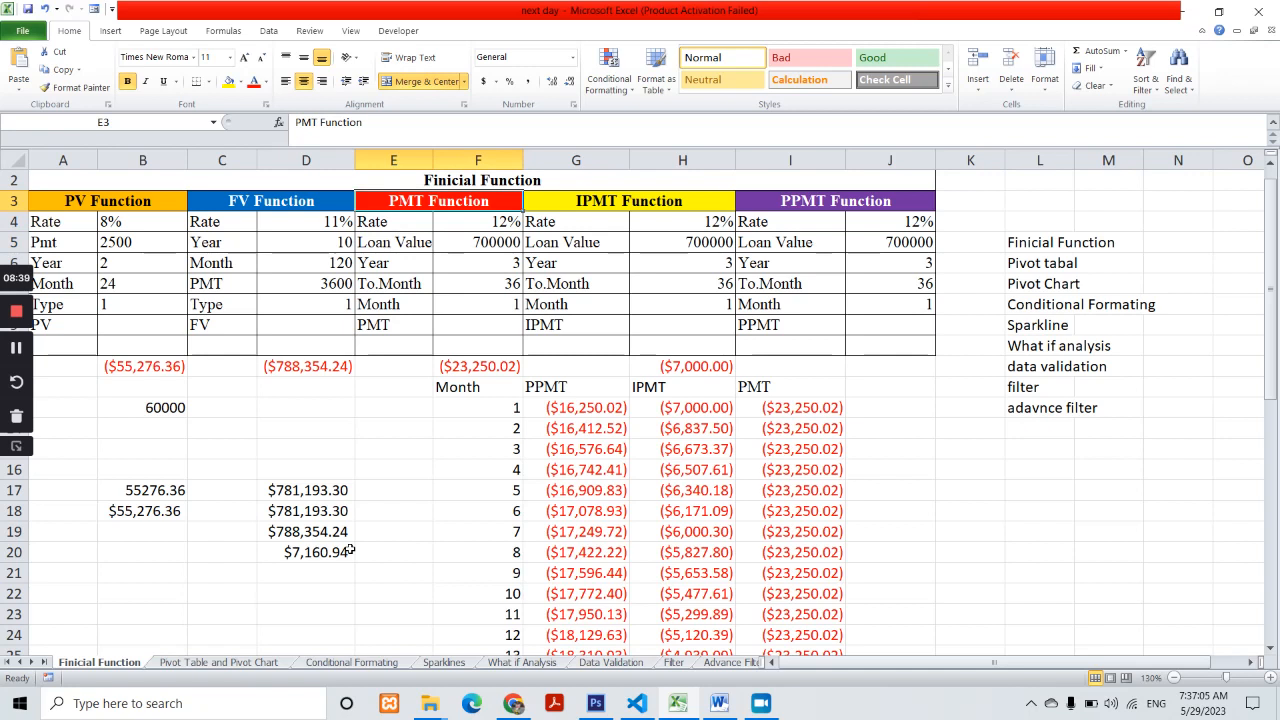
{"action": "key", "text": "shift+Right"}
{"action": "key", "text": "shift+Right"}
{"action": "key", "text": "shift+Right"}
{"action": "key", "text": "shift+Left"}
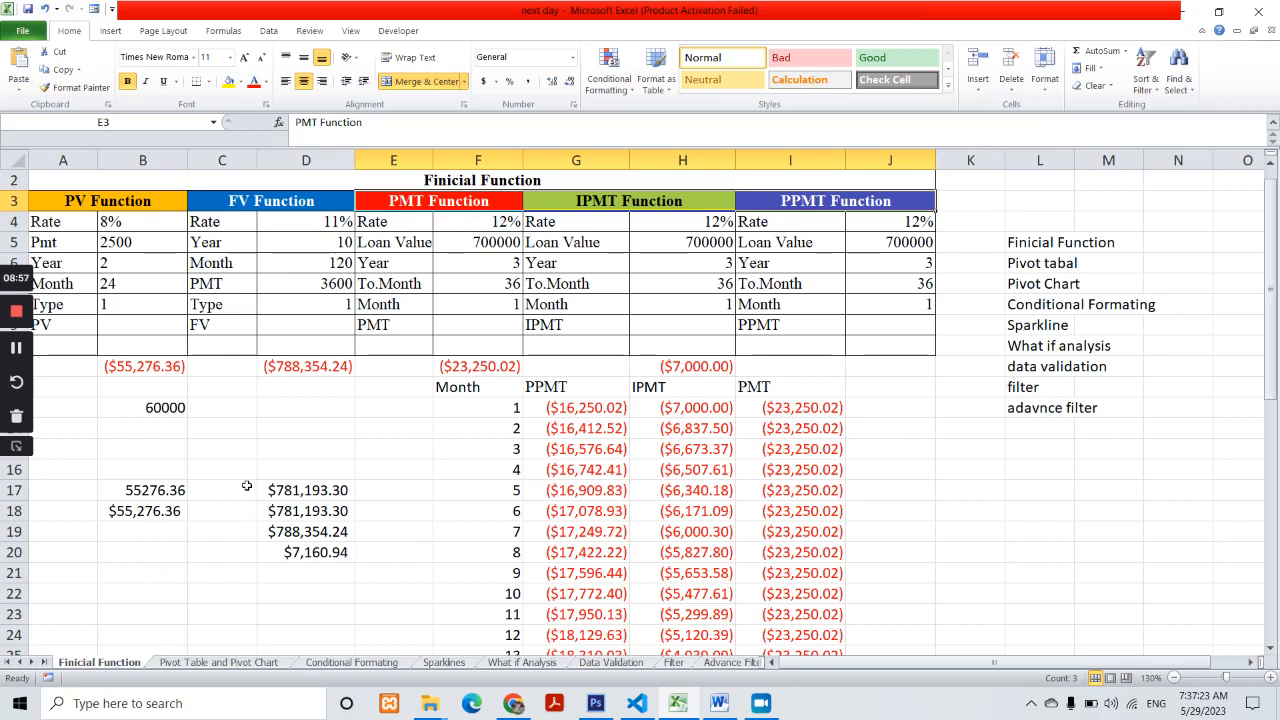
- Clear the trial PV and FV results from the range A16:D20
{"action": "left_click_drag", "start_coordinate": [93, 485], "coordinate": [305, 551]}
{"action": "left_click", "coordinate": [305, 551]}
{"action": "left_click", "coordinate": [174, 595]}
{"action": "left_click_drag", "start_coordinate": [88, 488], "coordinate": [318, 550]}
{"action": "key", "text": "Delete"}
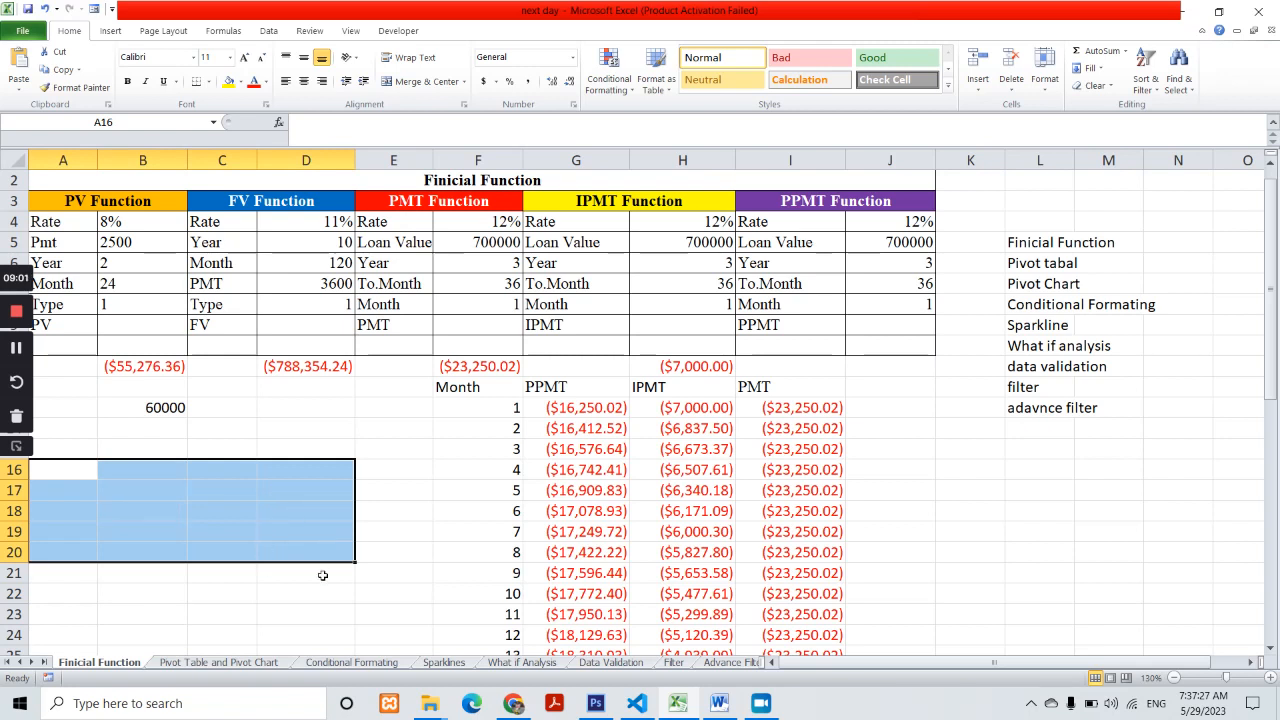
{"action": "left_click", "coordinate": [426, 446]}
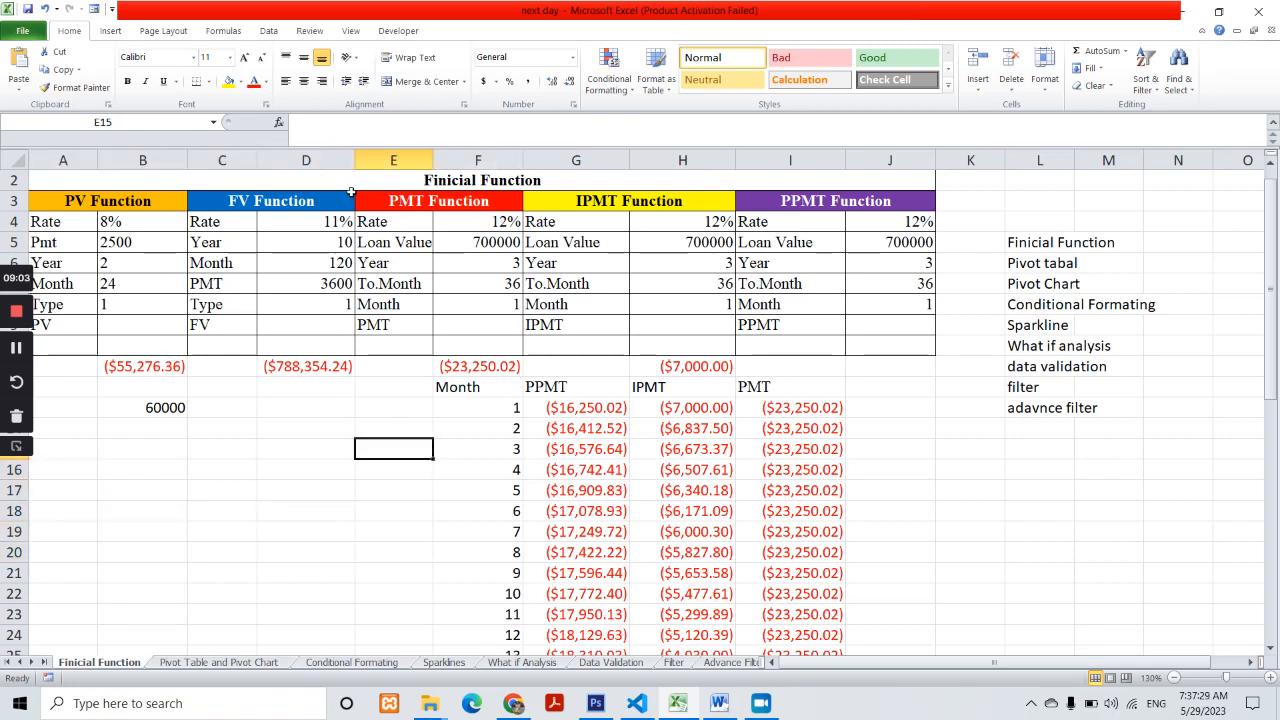
- Review the PMT Function inputs and start a negated PMT formula in D15 with F4/12 as the rate
{"action": "left_click", "coordinate": [445, 218]}
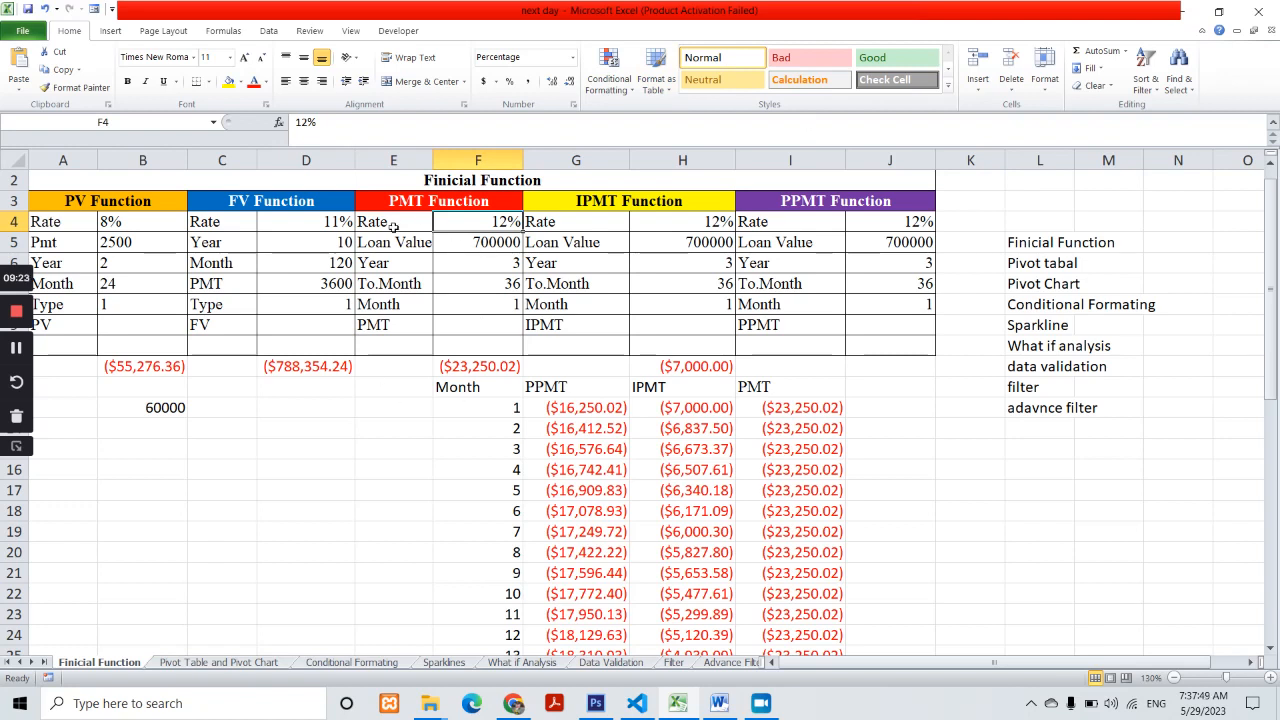
{"action": "left_click", "coordinate": [478, 245]}
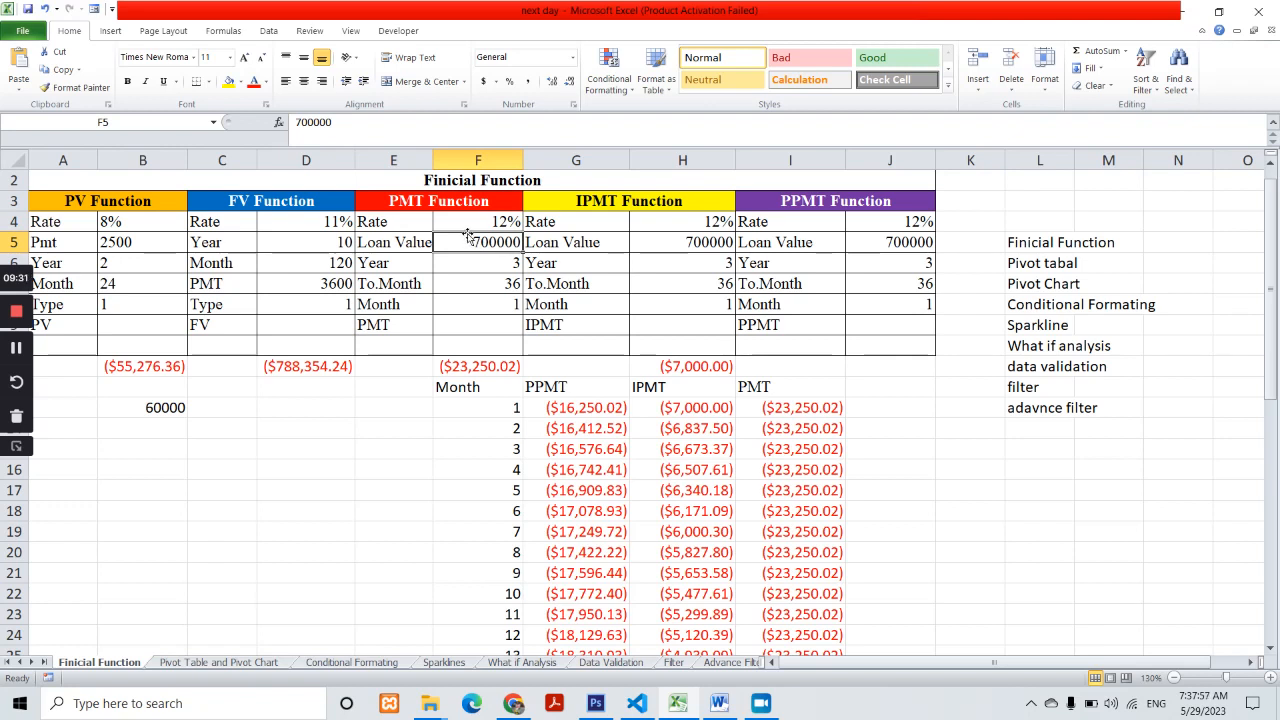
{"action": "left_click", "coordinate": [496, 222]}
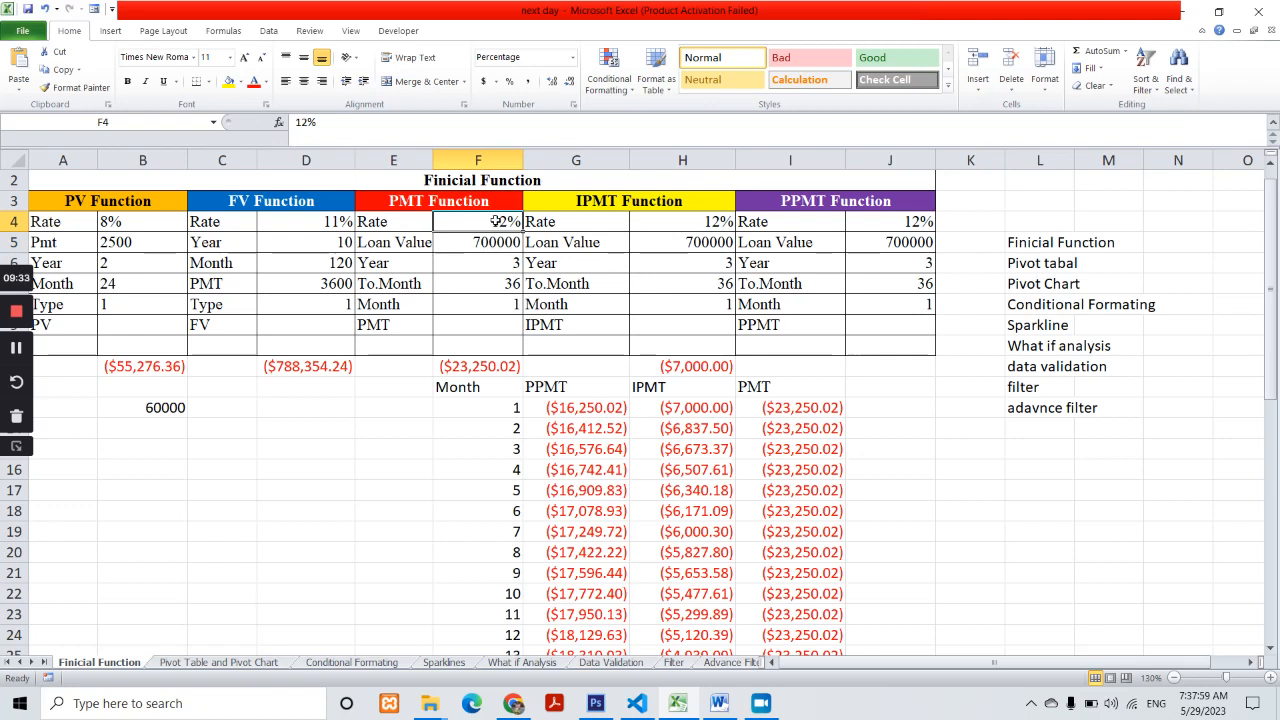
{"action": "left_click", "coordinate": [484, 262]}
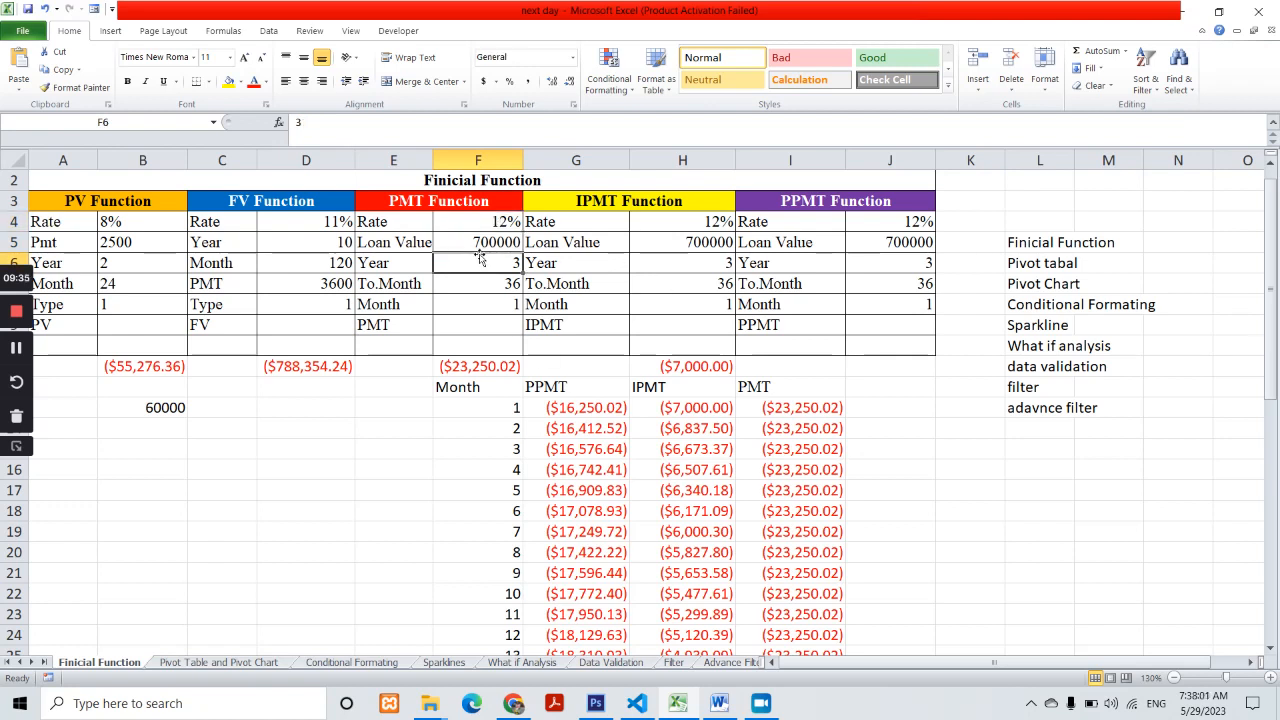
{"action": "left_click", "coordinate": [494, 283]}
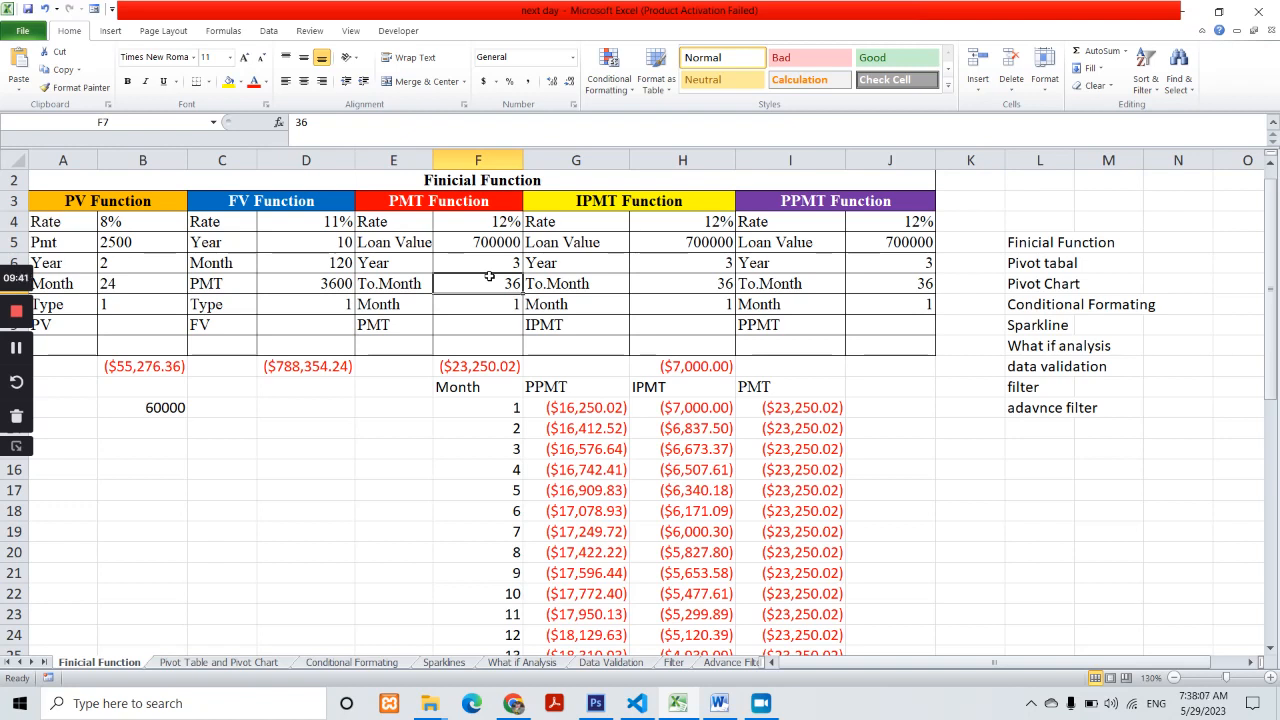
{"action": "left_click", "coordinate": [332, 455]}
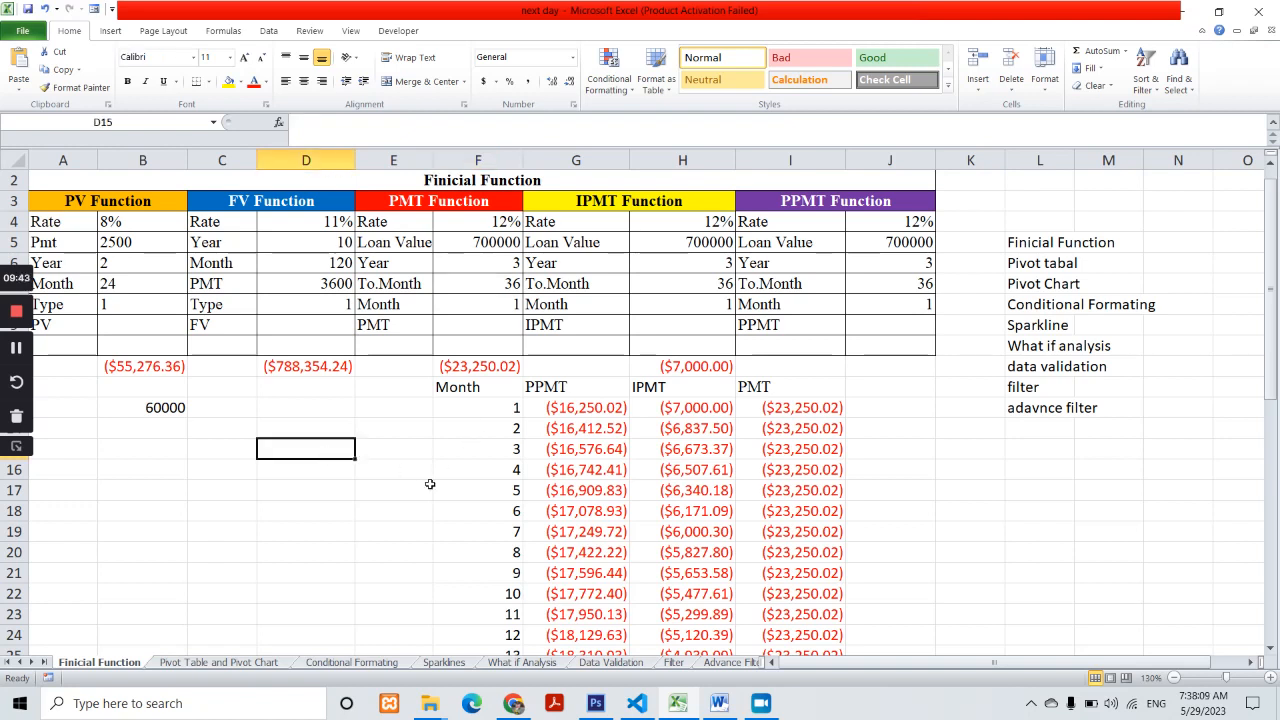
{"action": "type", "text": "="}
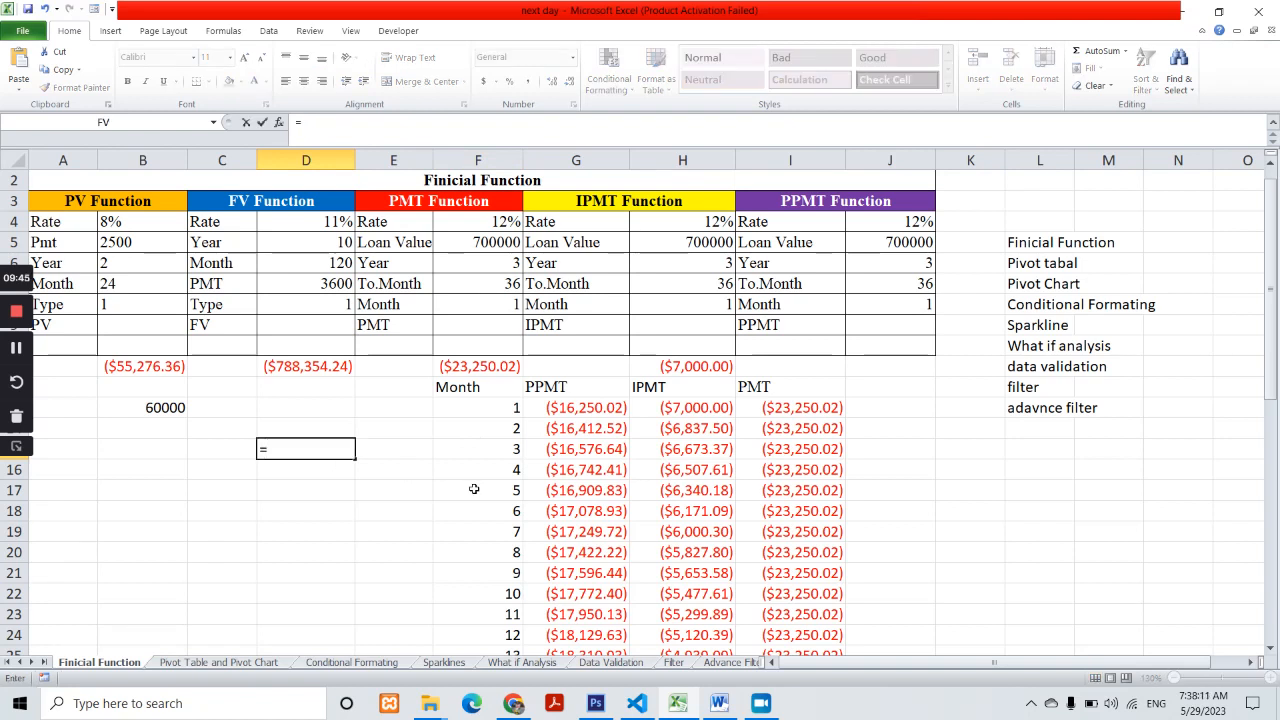
{"action": "type", "text": "-pmt"}
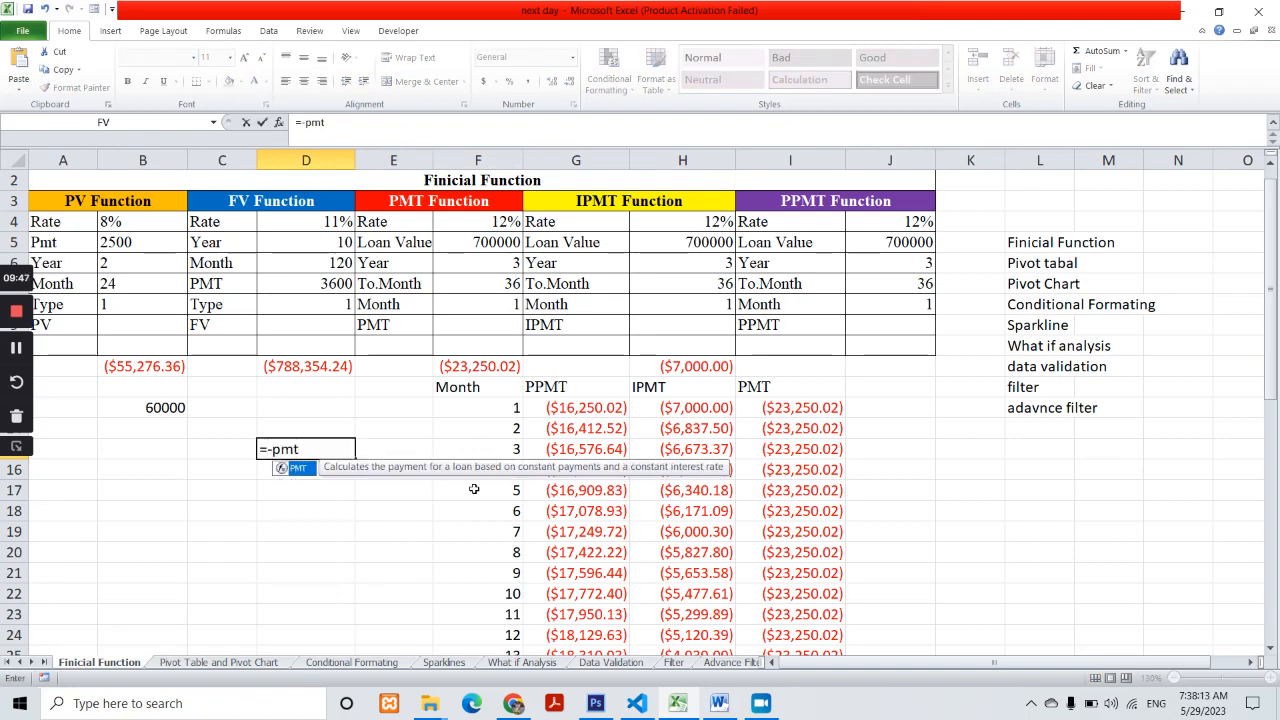
{"action": "key", "text": "Tab"}
{"action": "key", "text": "Right"}
{"action": "key", "text": "Right"}
{"action": "key", "text": "Up"}
{"action": "key", "text": "Up"}
{"action": "key", "text": "Up"}
{"action": "key", "text": "Up"}
{"action": "key", "text": "Up"}
{"action": "key", "text": "Up"}
{"action": "key", "text": "Up"}
{"action": "key", "text": "Up"}
{"action": "key", "text": "Up"}
{"action": "key", "text": "Up"}
{"action": "key", "text": "Up"}
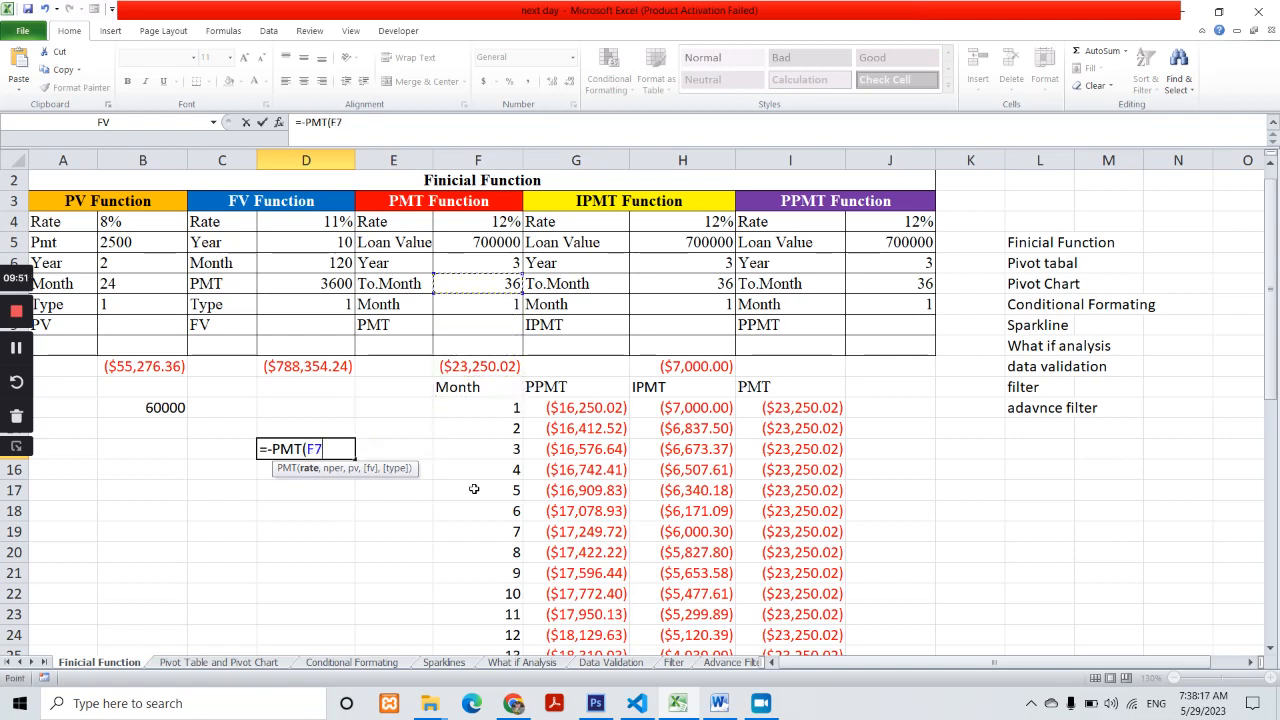
{"action": "type", "text": "/12,"}
- Add F6*12 as the number of periods in D15's PMT formula
{"action": "key", "text": "Right"}
{"action": "key", "text": "Right"}
{"action": "key", "text": "Up"}
{"action": "key", "text": "Up"}
{"action": "key", "text": "Up"}
{"action": "key", "text": "Up"}
{"action": "key", "text": "Up"}
{"action": "key", "text": "Up"}
{"action": "key", "text": "Up"}
{"action": "key", "text": "Up"}
{"action": "key", "text": "Up"}
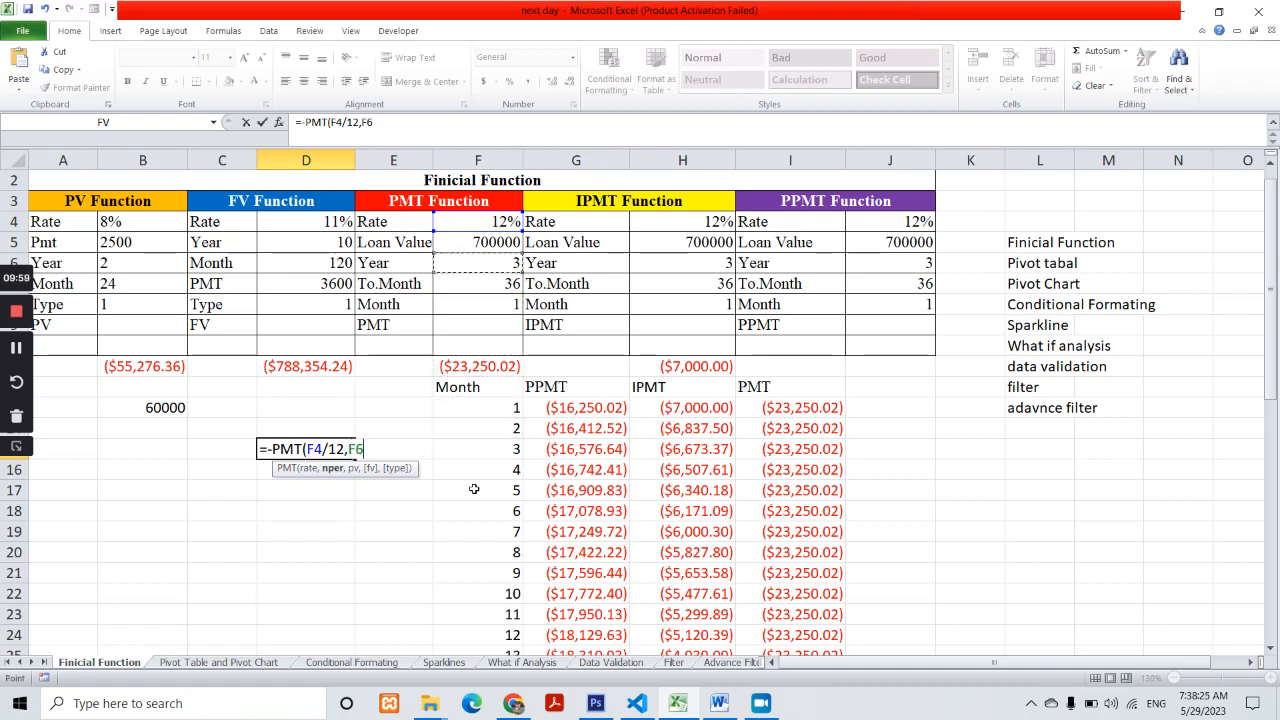
{"action": "type", "text": "*12,"}
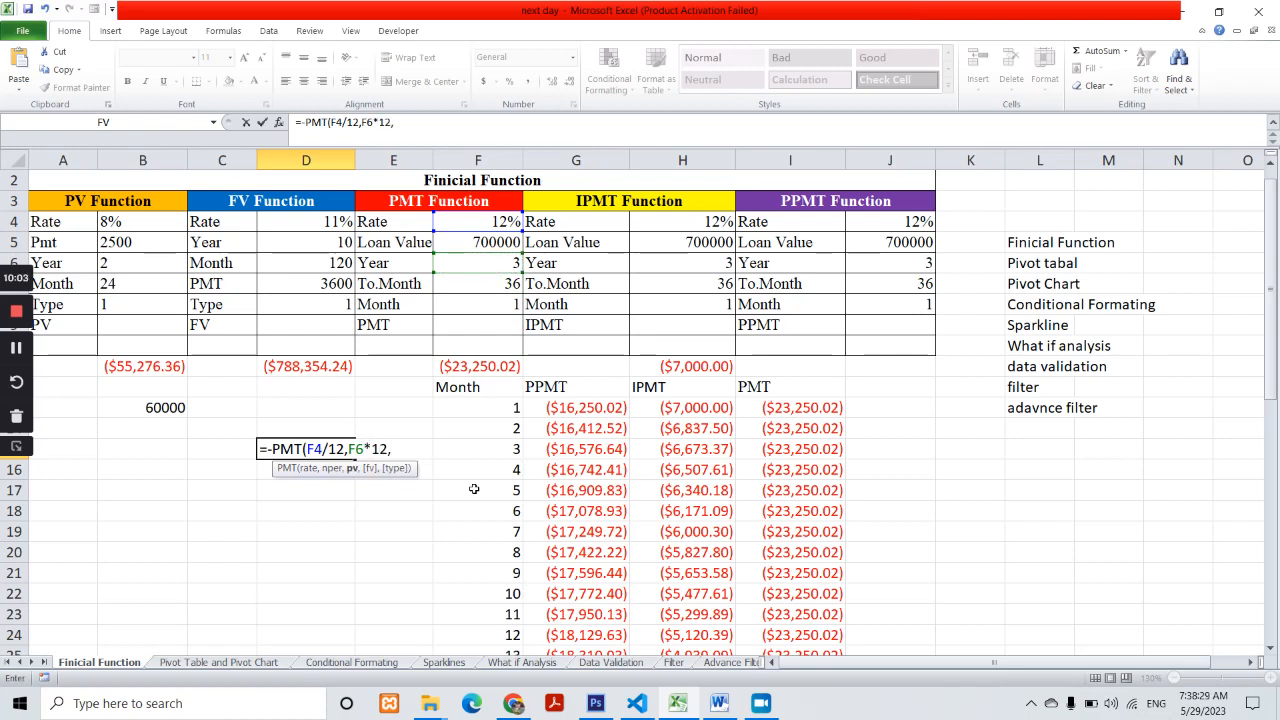
- Add the loan value F5 as the present value and complete D15's formula as =-PMT(F4/12,F6*12,F5)
{"action": "key", "text": "Up"}
{"action": "key", "text": "Up"}
{"action": "key", "text": "Up"}
{"action": "key", "text": "Up"}
{"action": "key", "text": "Right"}
{"action": "key", "text": "Right"}
{"action": "key", "text": "Up"}
{"action": "key", "text": "Up"}
{"action": "key", "text": "Up"}
{"action": "key", "text": "Up"}
{"action": "key", "text": "Up"}
{"action": "key", "text": "Up"}
{"action": "key", "text": "Up"}
{"action": "key", "text": "Down"}
{"action": "type", "text": ","}
{"action": "key", "text": "BackSpace"}
{"action": "type", "text": ")"}
{"action": "key", "text": "Return"}
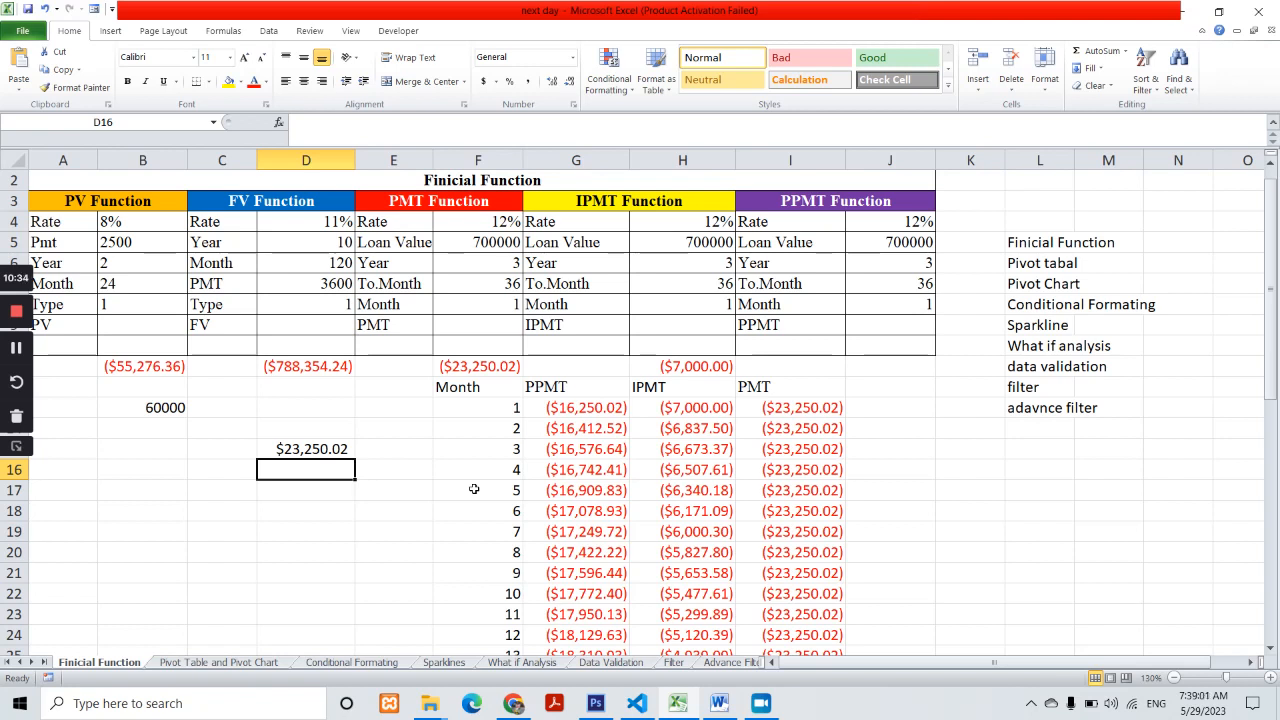
- Start a negated IPMT formula in D16 with F4/12 as the rate
{"action": "type", "text": "=-ipmt"}
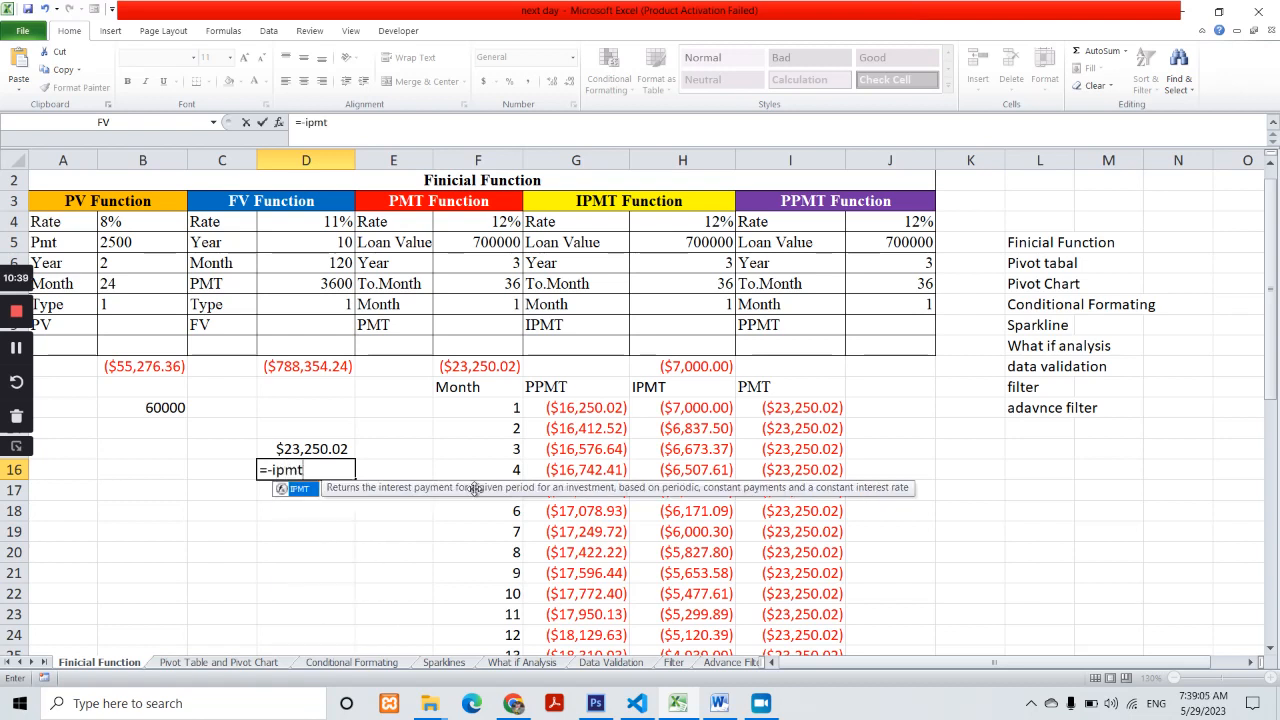
{"action": "key", "text": "Tab"}
{"action": "key", "text": "Right"}
{"action": "key", "text": "Right"}
{"action": "key", "text": "Right"}
{"action": "key", "text": "Up"}
{"action": "key", "text": "Up"}
{"action": "key", "text": "Left"}
{"action": "key", "text": "Up"}
{"action": "key", "text": "Up"}
{"action": "key", "text": "Up"}
{"action": "key", "text": "Up"}
{"action": "key", "text": "Up"}
{"action": "key", "text": "Up"}
{"action": "key", "text": "Up"}
{"action": "key", "text": "Up"}
{"action": "key", "text": "Up"}
{"action": "key", "text": "Up"}
{"action": "type", "text": "/12"}
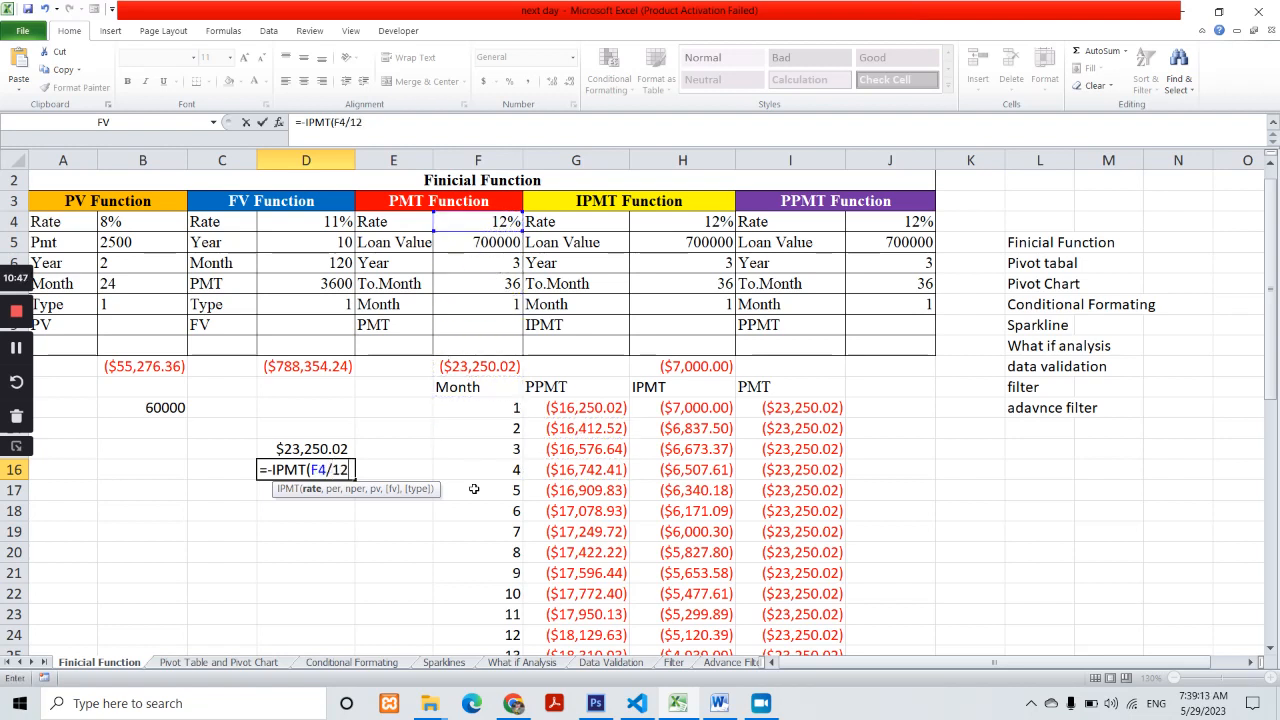
{"action": "type", "text": ","}
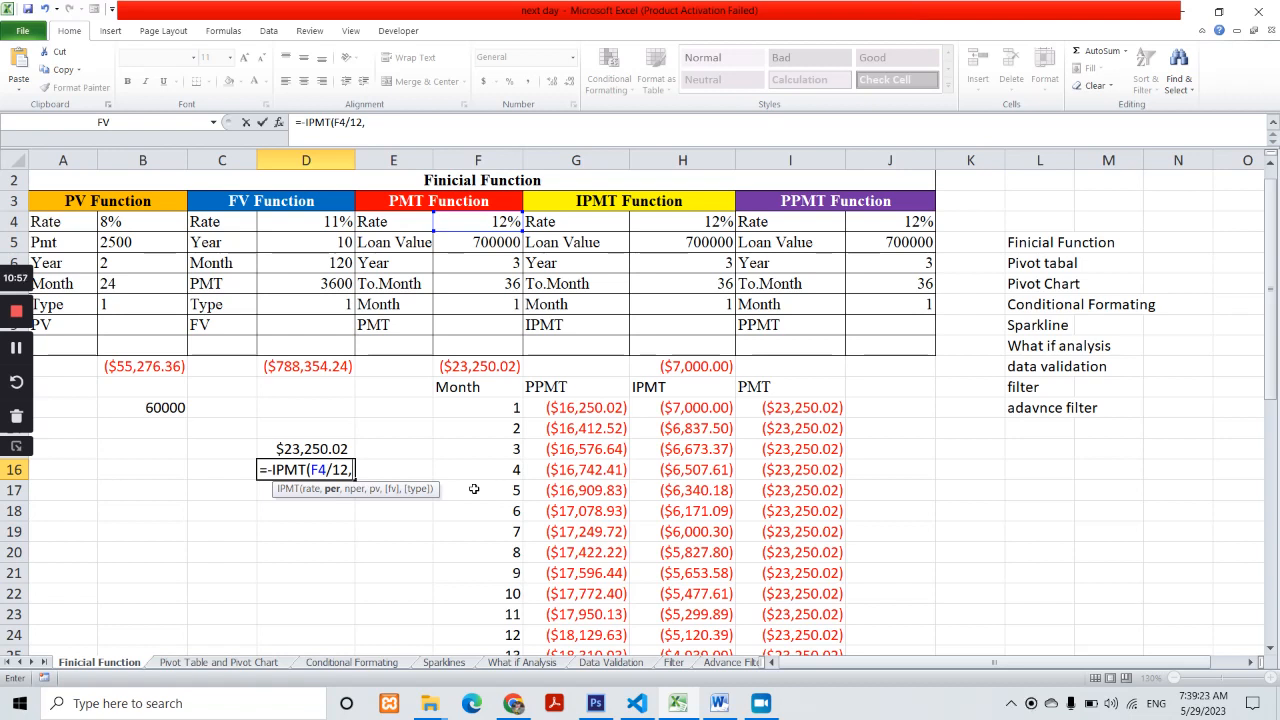
- Add the Month cell F8 as the period argument in D16's IPMT formula
{"action": "key", "text": "Right"}
{"action": "key", "text": "Right"}
{"action": "key", "text": "Up"}
{"action": "key", "text": "Up"}
{"action": "key", "text": "Up"}
{"action": "key", "text": "Up"}
{"action": "key", "text": "Up"}
{"action": "key", "text": "Up"}
{"action": "key", "text": "Up"}
{"action": "key", "text": "Up"}
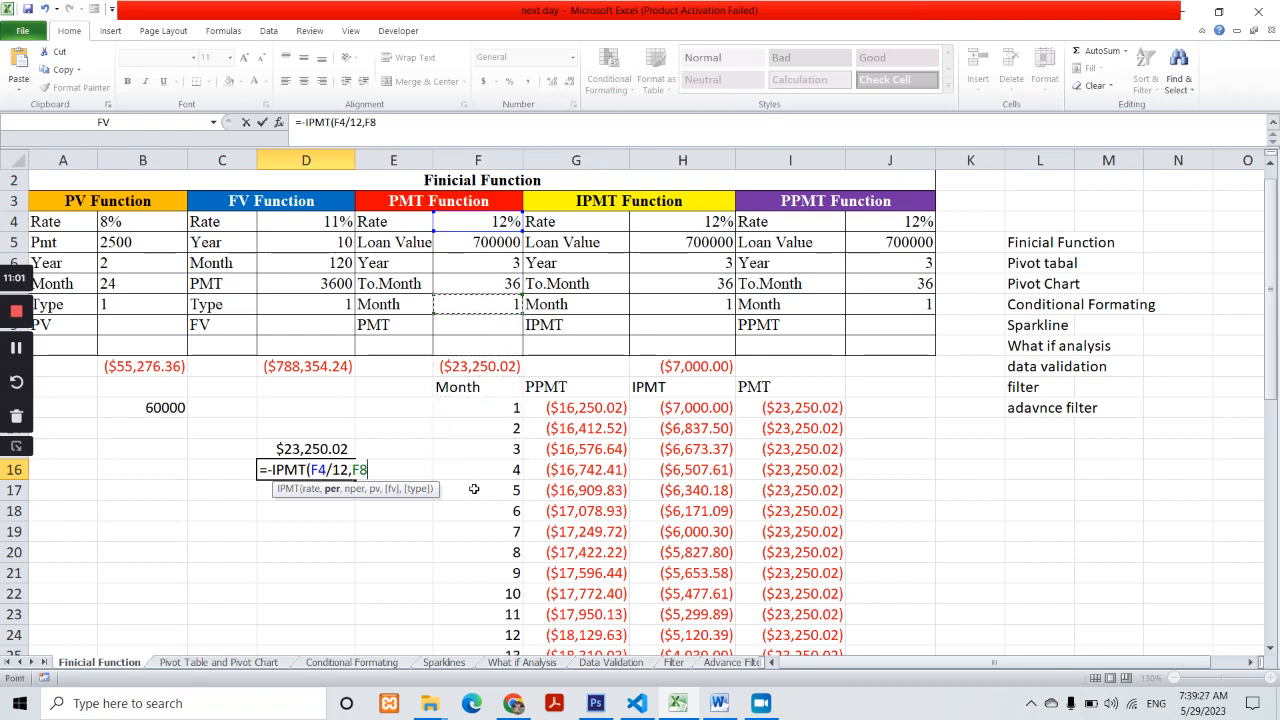
{"action": "type", "text": ","}
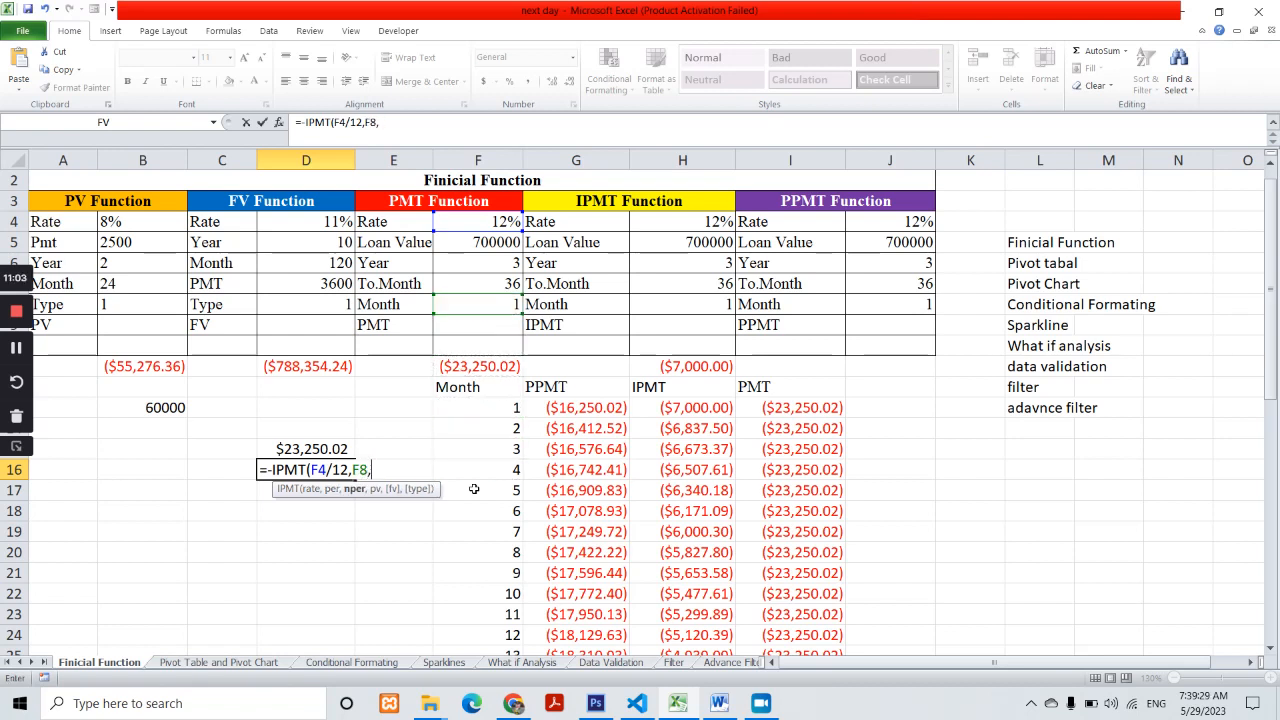
- Add F6*12 as the total number of periods in D16's IPMT formula
{"action": "key", "text": "Up"}
{"action": "key", "text": "Up"}
{"action": "key", "text": "Right"}
{"action": "key", "text": "Right"}
{"action": "key", "text": "Up"}
{"action": "key", "text": "Up"}
{"action": "key", "text": "Up"}
{"action": "key", "text": "Up"}
{"action": "key", "text": "Up"}
{"action": "key", "text": "Up"}
{"action": "key", "text": "Up"}
{"action": "key", "text": "Up"}
{"action": "type", "text": "/"}
{"action": "key", "text": "BackSpace"}
{"action": "type", "text": "*12,"}
- Add the loan value F5 as the present value and complete D16's formula as =-IPMT(F4/12,F8,F6*12,F5)
{"action": "key", "text": "Up"}
{"action": "key", "text": "Up"}
{"action": "key", "text": "Up"}
{"action": "key", "text": "Right"}
{"action": "key", "text": "Up"}
{"action": "key", "text": "Right"}
{"action": "key", "text": "Up"}
{"action": "key", "text": "Up"}
{"action": "key", "text": "Up"}
{"action": "key", "text": "Up"}
{"action": "key", "text": "Up"}
{"action": "key", "text": "Up"}
{"action": "key", "text": "Up"}
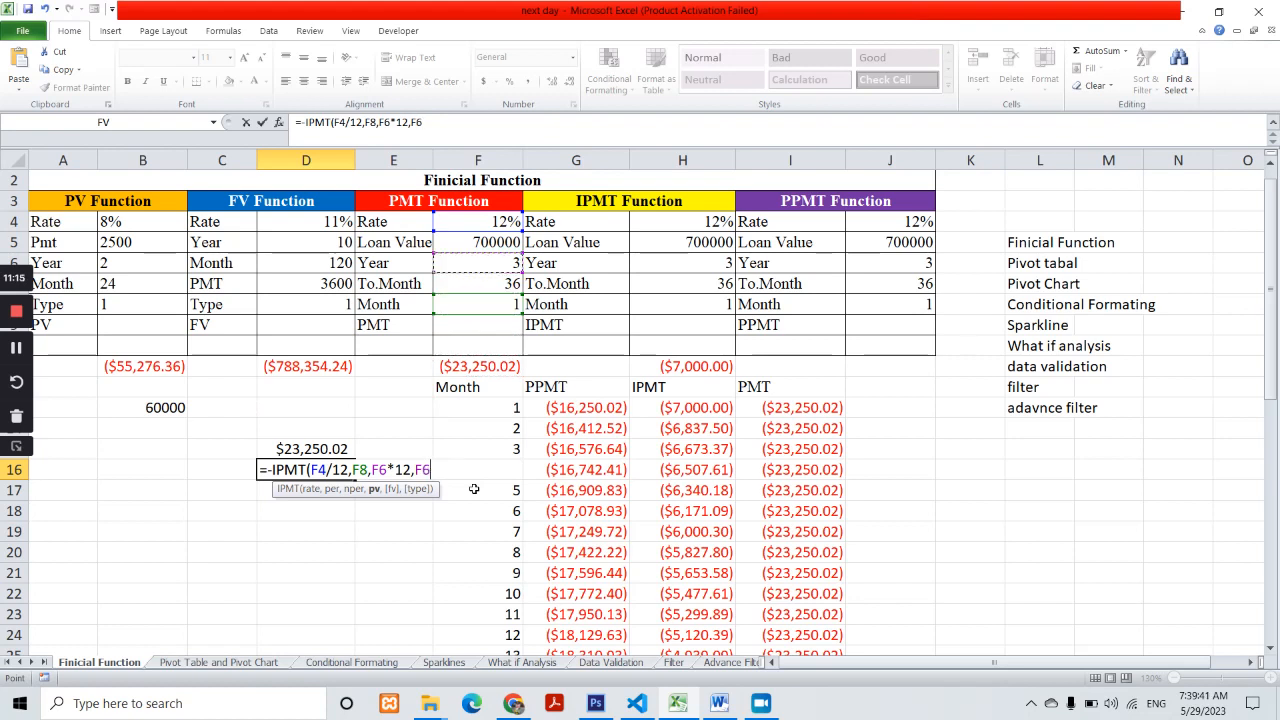
{"action": "type", "text": ")"}
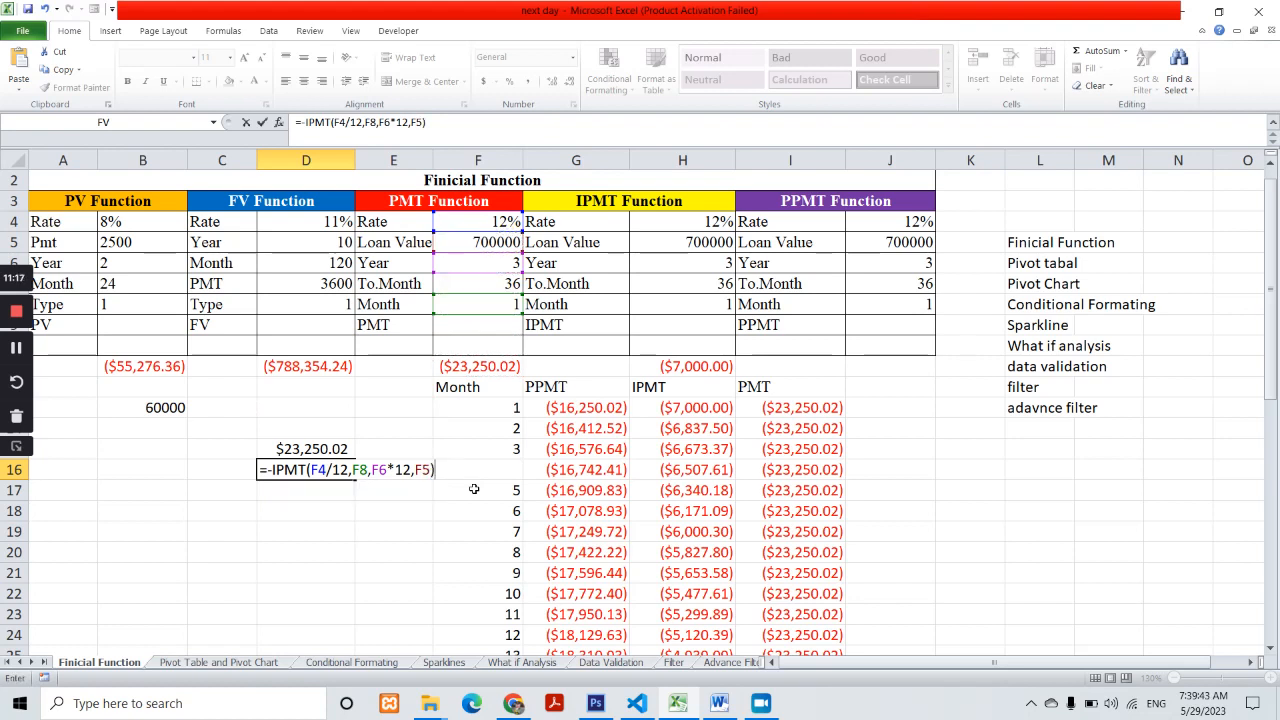
{"action": "key", "text": "Return"}
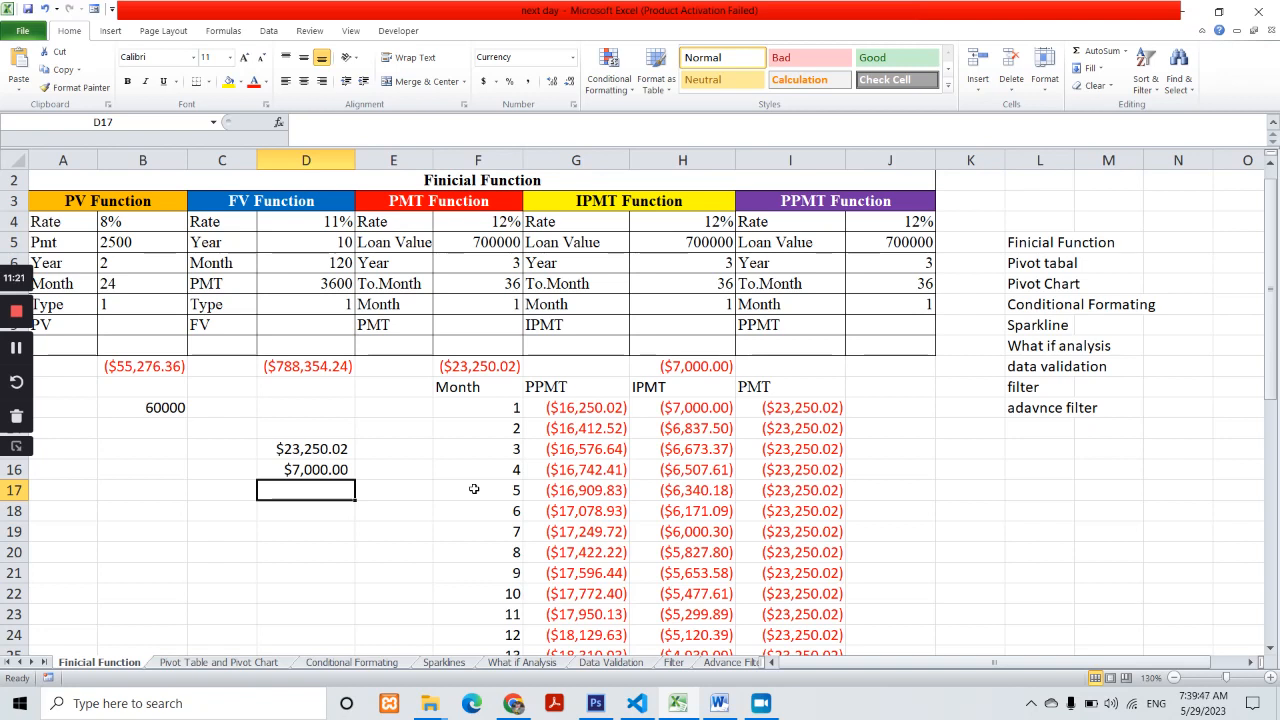
- Set the Month value in F8 of the PMT Function table to 2 to test the IPMT result
{"action": "key", "text": "Right"}
{"action": "key", "text": "Right"}
{"action": "key", "text": "Up"}
{"action": "key", "text": "Up"}
{"action": "key", "text": "Up"}
{"action": "key", "text": "Up"}
{"action": "key", "text": "Up"}
{"action": "key", "text": "Up"}
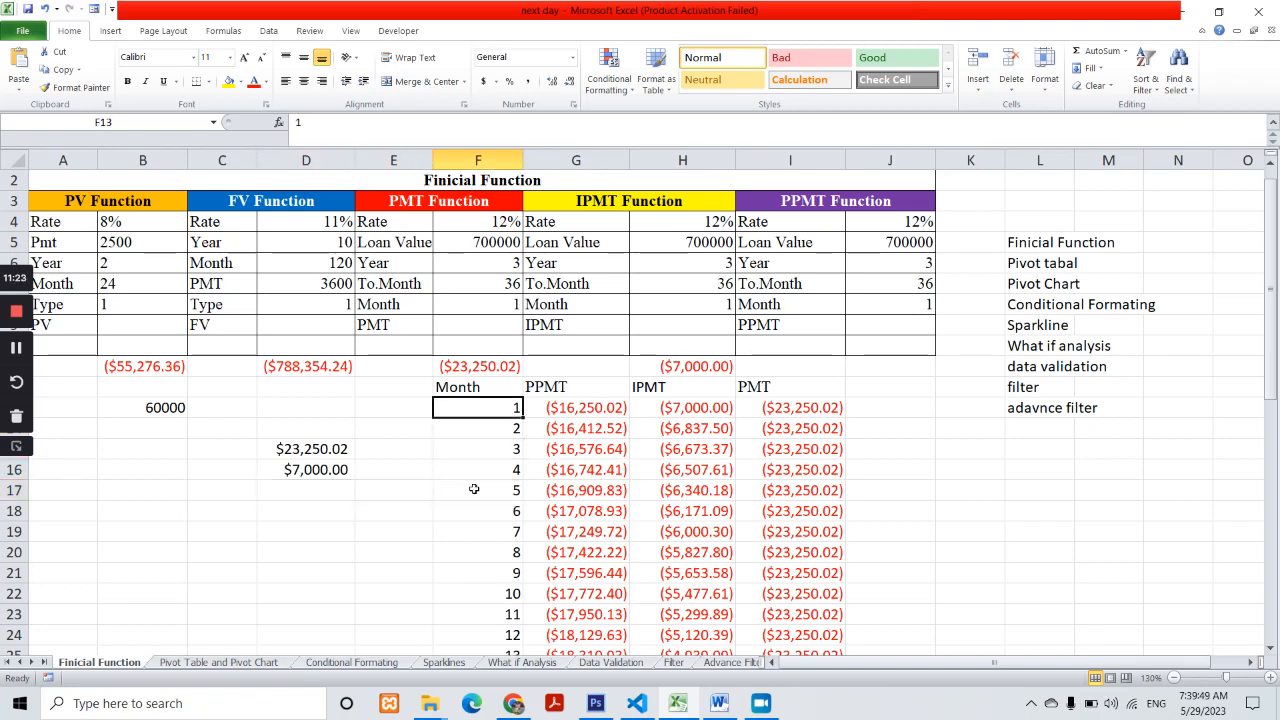
{"action": "key", "text": "Up"}
{"action": "key", "text": "Up"}
{"action": "key", "text": "Up"}
{"action": "type", "text": "2"}
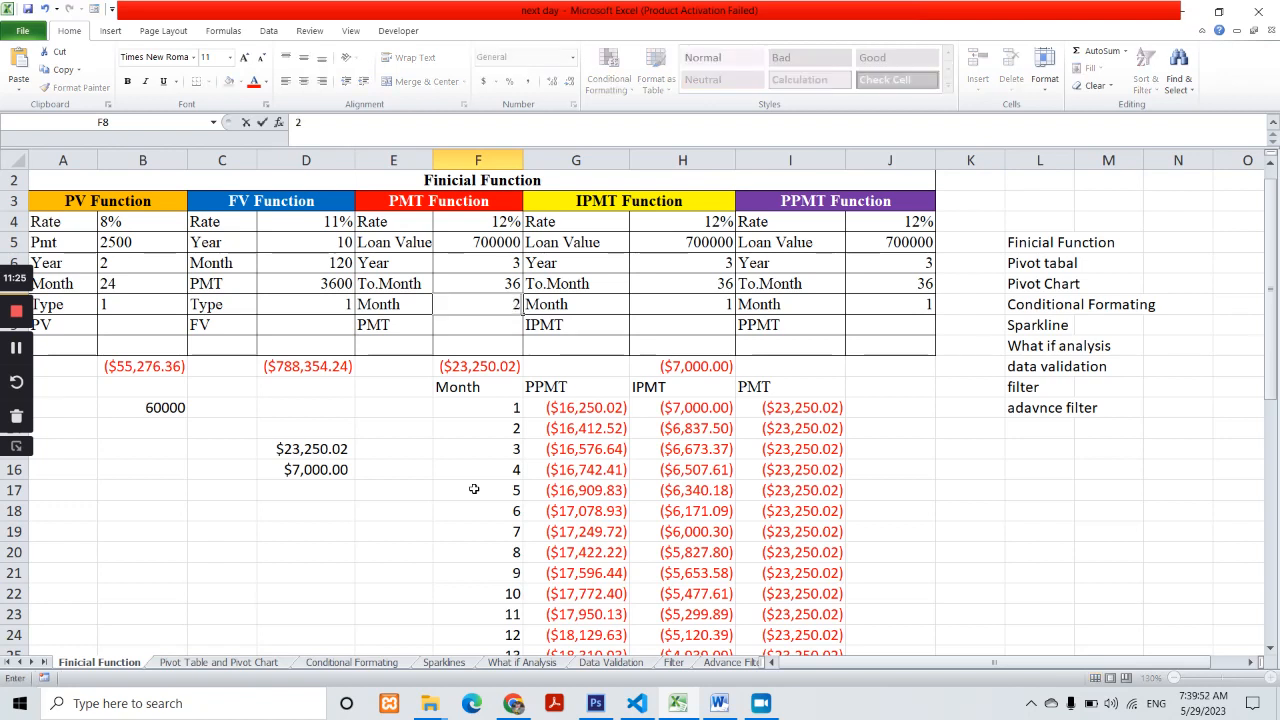
{"action": "key", "text": "Return"}
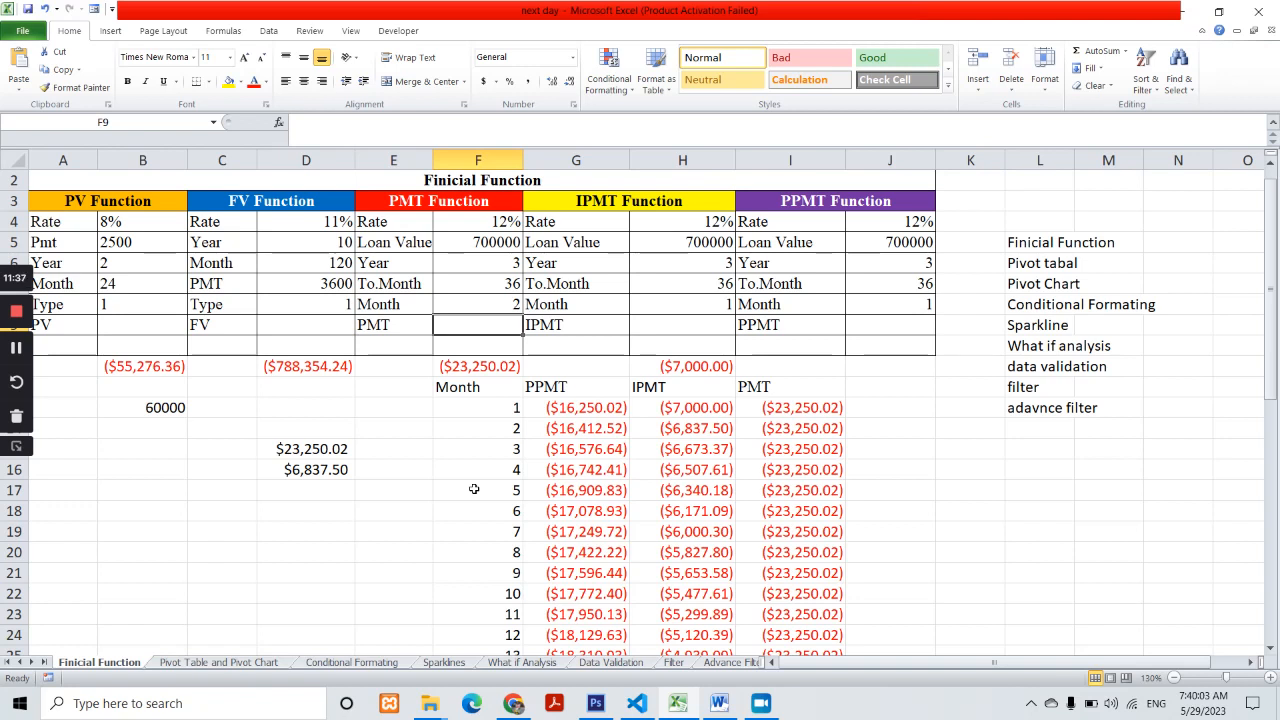
- Set the Month value in F8 back to 1
{"action": "key", "text": "Up"}
{"action": "type", "text": "1"}
{"action": "key", "text": "Return"}
- Label cells C15, C16 and C17 as EMI, IPMT and PPMT
{"action": "key", "text": "Down"}
{"action": "key", "text": "Down"}
{"action": "key", "text": "Down"}
{"action": "key", "text": "Down"}
{"action": "key", "text": "Down"}
{"action": "key", "text": "Left"}
{"action": "key", "text": "Down"}
{"action": "key", "text": "Down"}
{"action": "key", "text": "Left"}
{"action": "key", "text": "Down"}
{"action": "key", "text": "Left"}
{"action": "key", "text": "Up"}
{"action": "key", "text": "Up"}
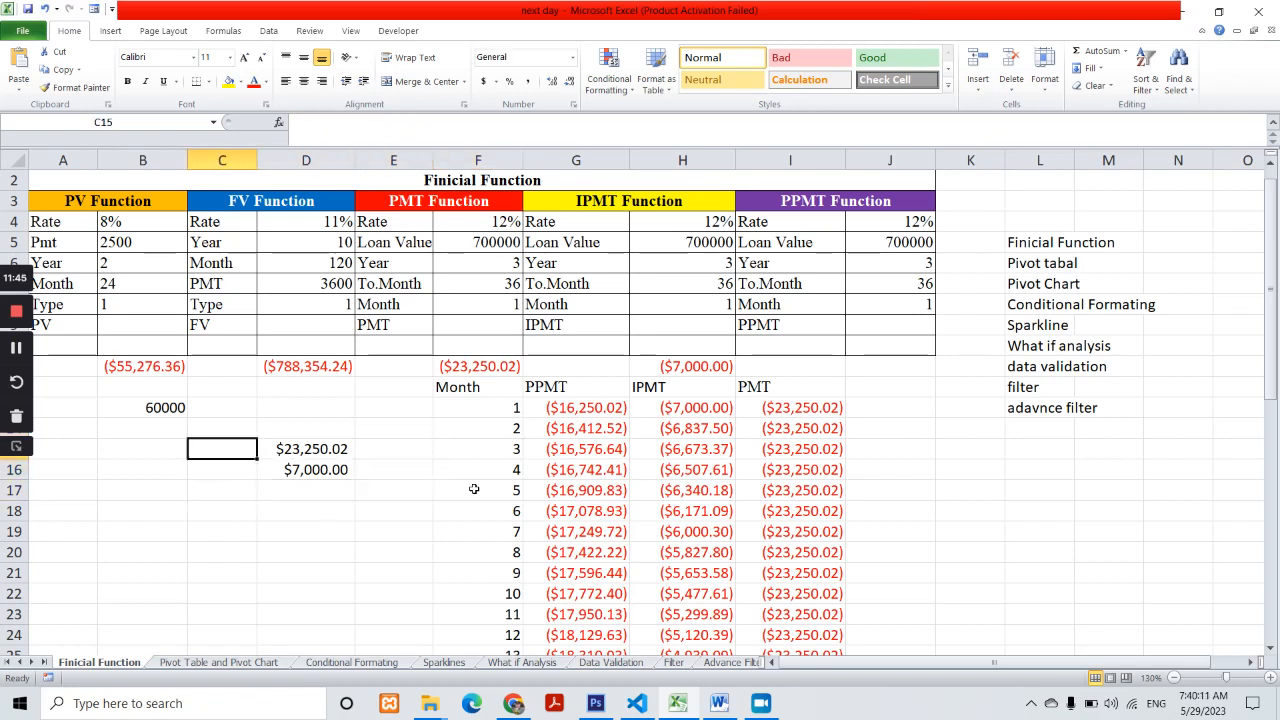
{"action": "type", "text": "EMI"}
{"action": "key", "text": "Return"}
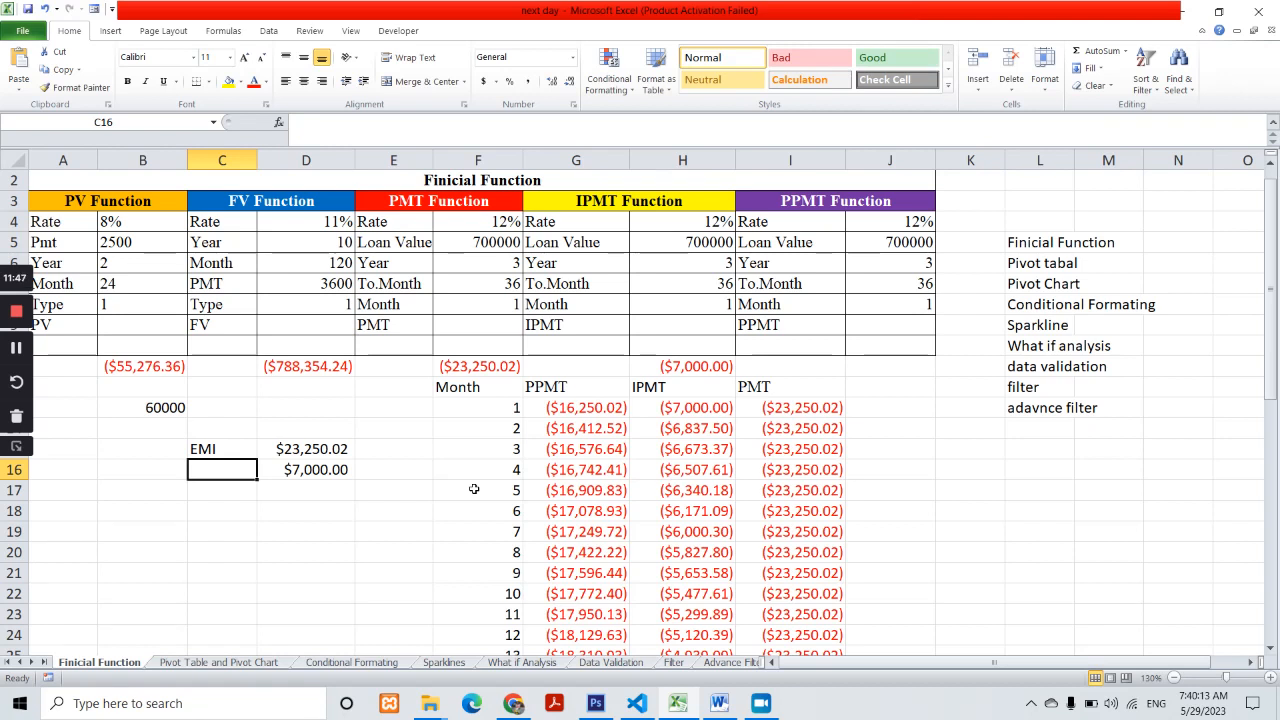
{"action": "type", "text": "IPMT"}
{"action": "key", "text": "Return"}
{"action": "type", "text": "PPMT"}
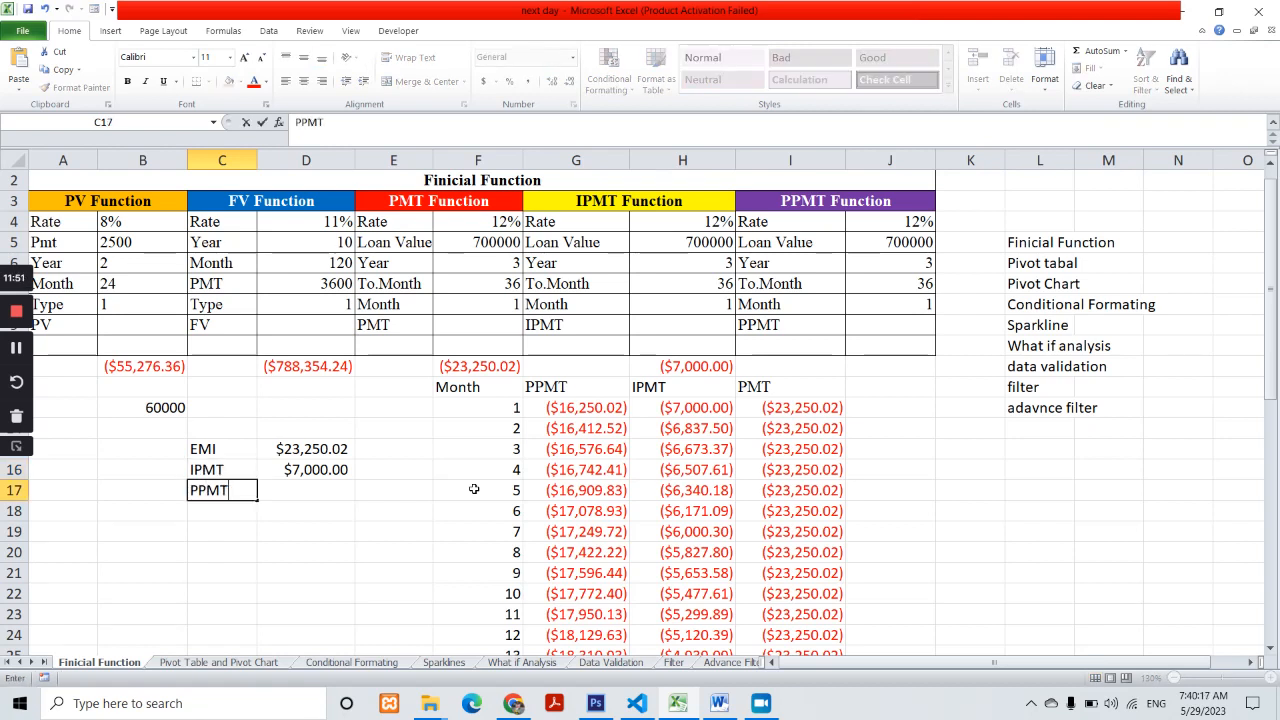
{"action": "key", "text": "Return"}
- Calculate the principal portion in E17 by subtracting the interest from the EMI with =D15-D16
{"action": "key", "text": "Right"}
{"action": "key", "text": "Right"}
{"action": "key", "text": "Up"}
{"action": "type", "text": "="}
{"action": "key", "text": "Left"}
{"action": "key", "text": "Up"}
{"action": "key", "text": "Up"}
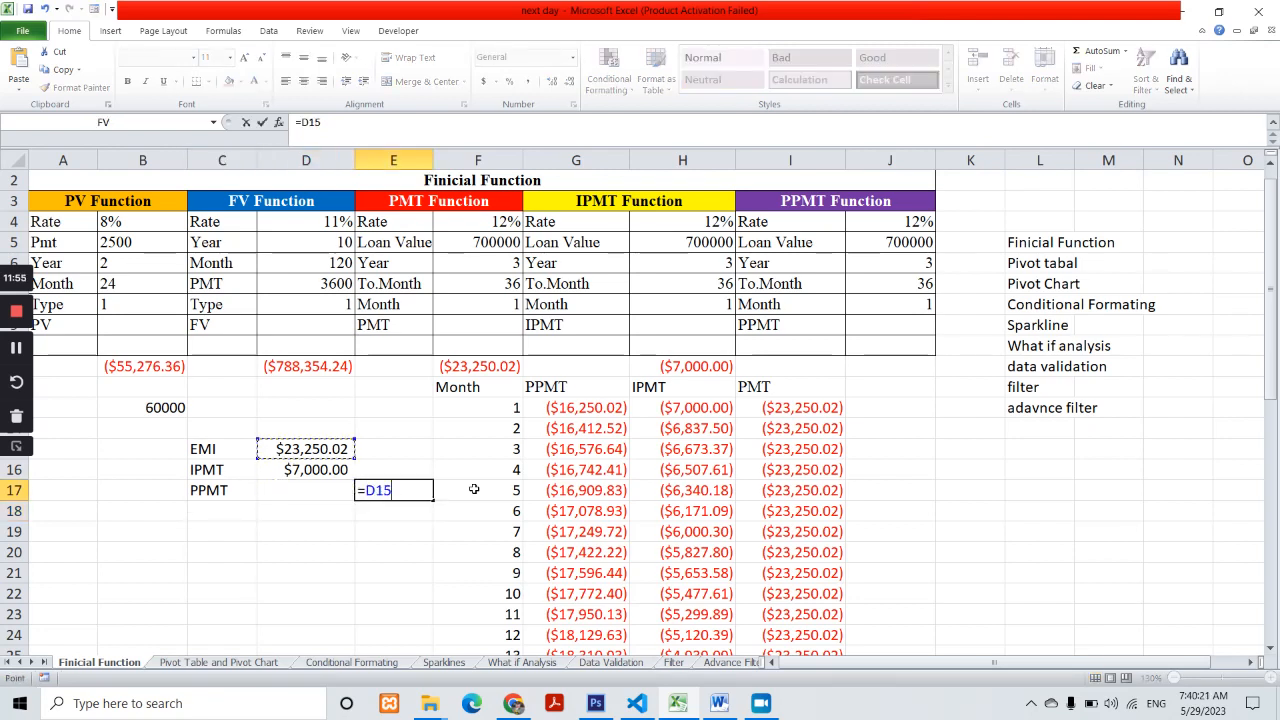
{"action": "type", "text": "-"}
{"action": "key", "text": "Left"}
{"action": "key", "text": "Up"}
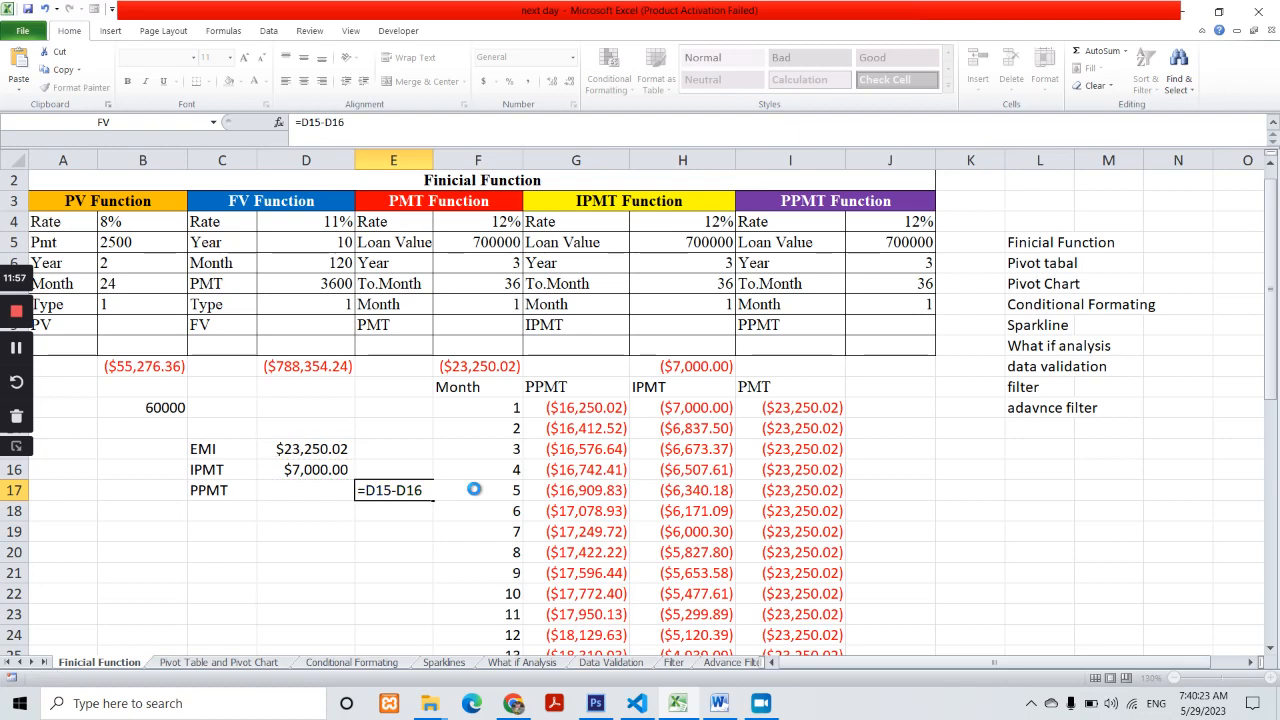
{"action": "key", "text": "Return"}
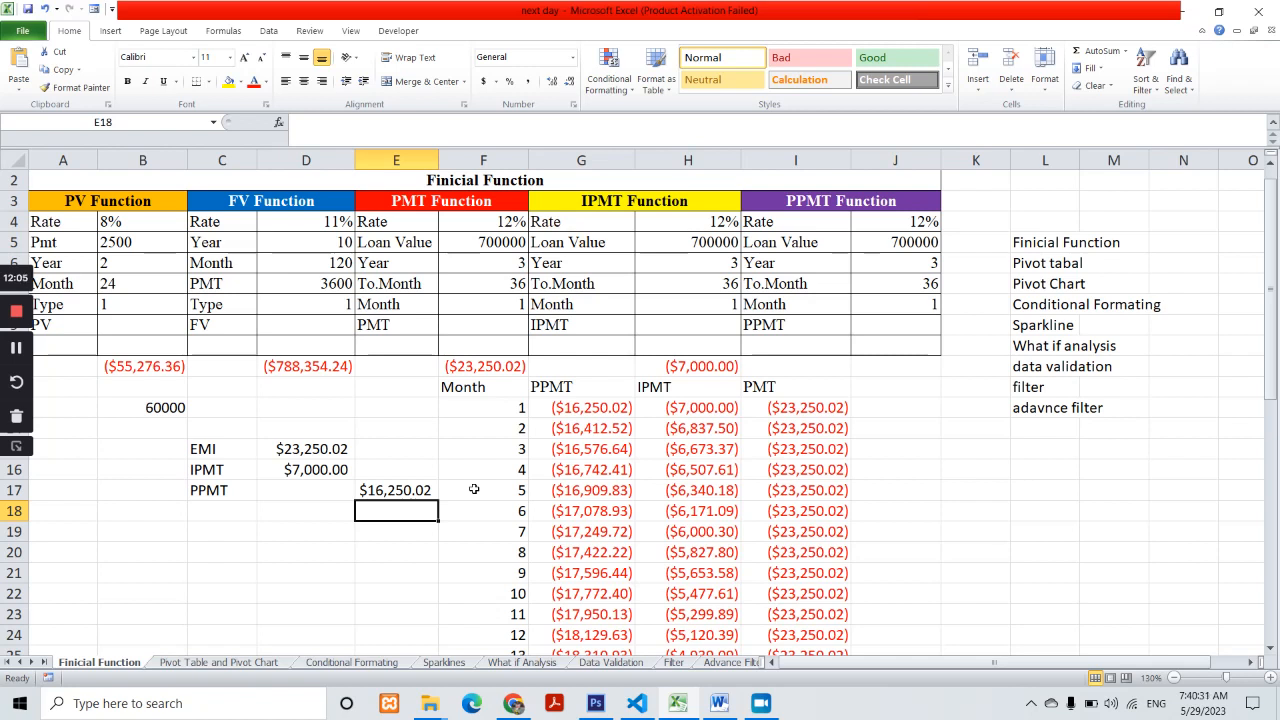
- Start a negated PPMT formula in D17 with F4/12 as the rate
{"action": "key", "text": "Left"}
{"action": "key", "text": "Up"}
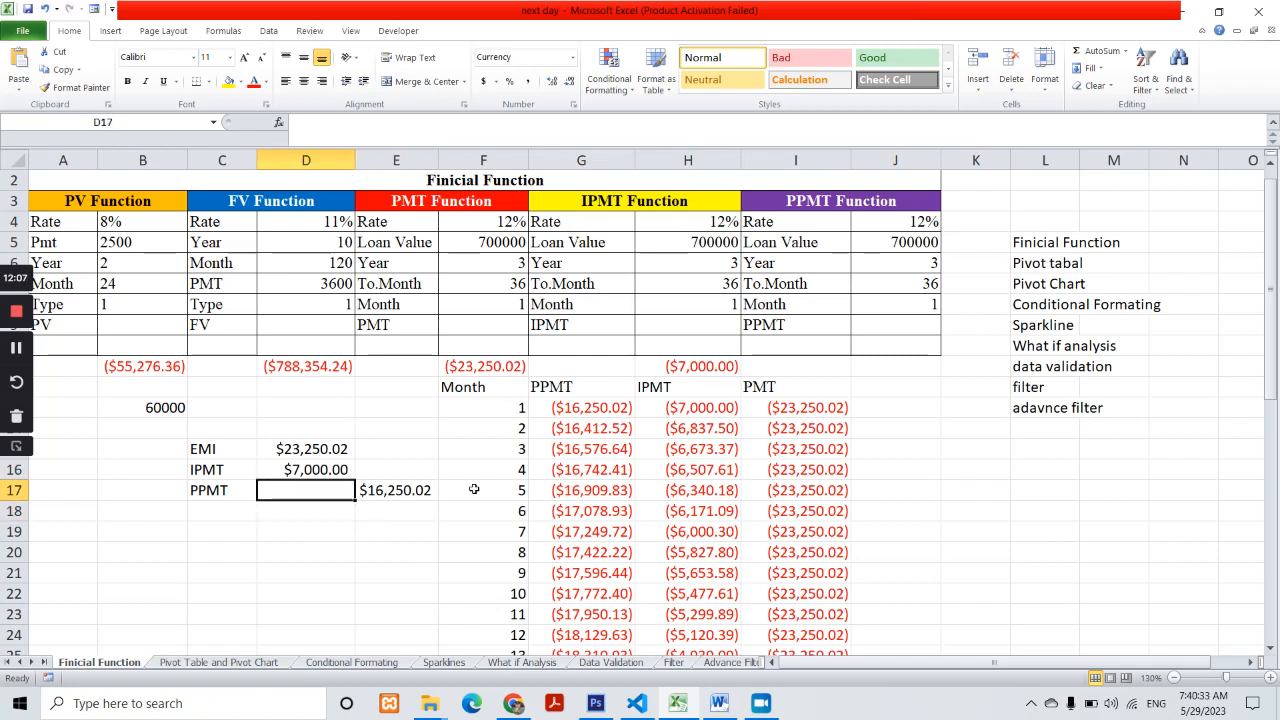
{"action": "type", "text": "=-ppmt"}
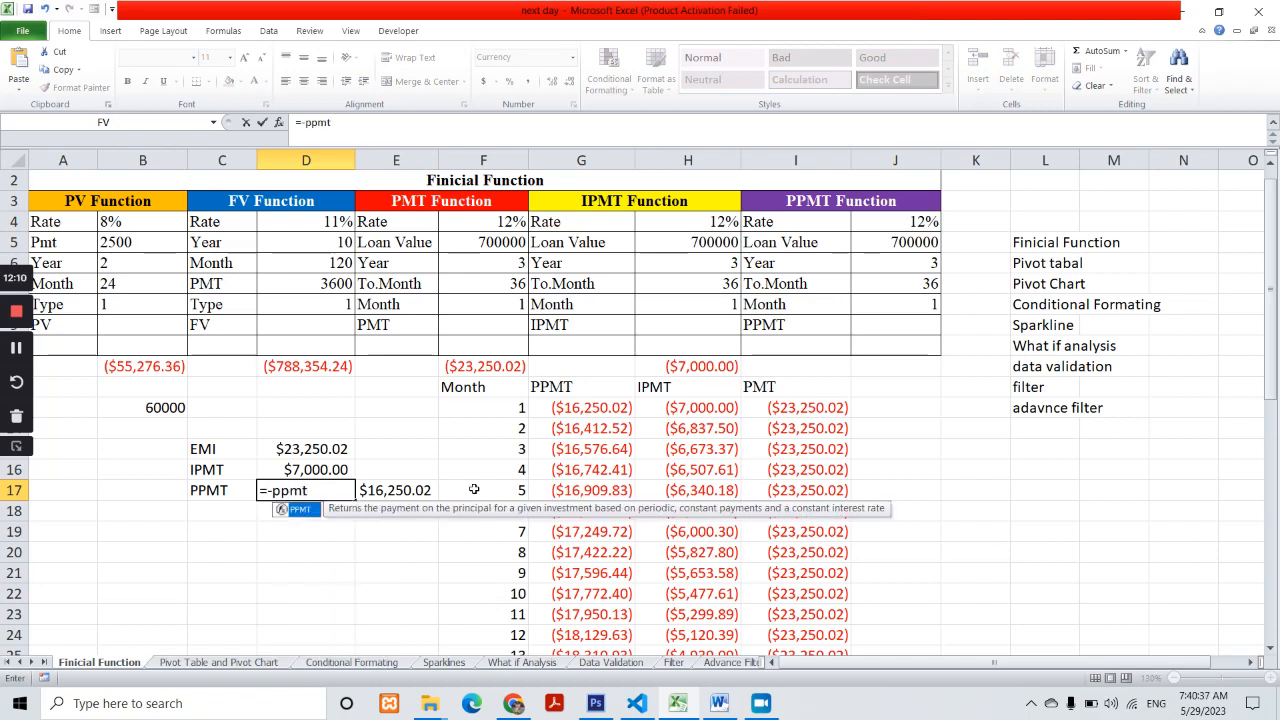
{"action": "key", "text": "Tab"}
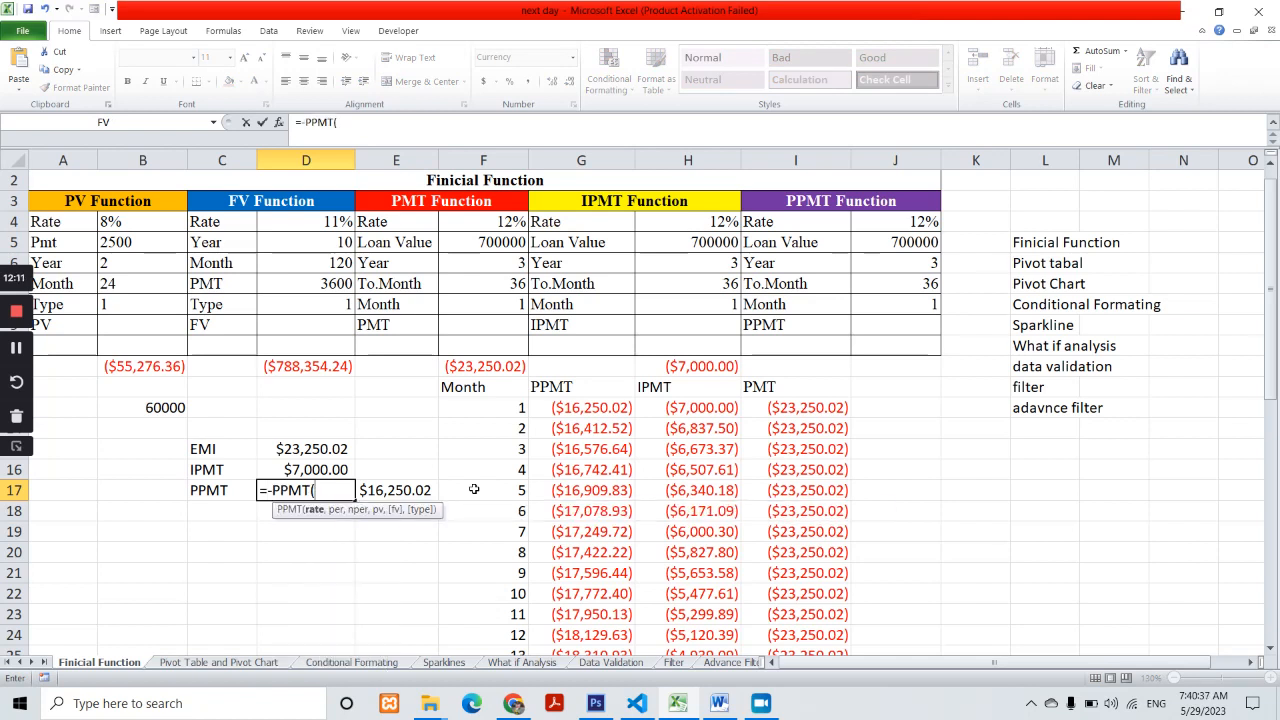
{"action": "key", "text": "Right"}
{"action": "key", "text": "Right"}
{"action": "key", "text": "Up"}
{"action": "key", "text": "Up"}
{"action": "key", "text": "Up"}
{"action": "key", "text": "Up"}
{"action": "key", "text": "Up"}
{"action": "key", "text": "Up"}
{"action": "key", "text": "Up"}
{"action": "key", "text": "Up"}
{"action": "key", "text": "Up"}
{"action": "key", "text": "Up"}
{"action": "key", "text": "Up"}
{"action": "key", "text": "Up"}
{"action": "key", "text": "Up"}
{"action": "type", "text": "/12,"}
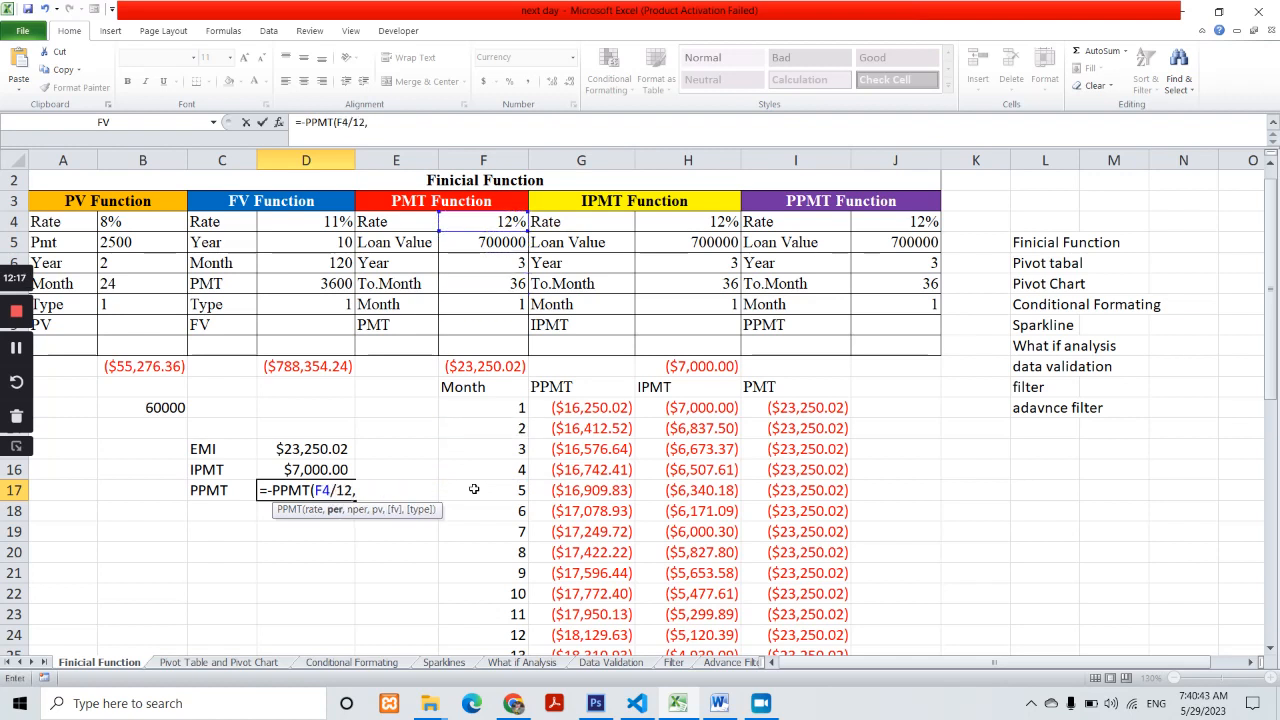
- Add the Month cell F8 as the period argument in D17's PPMT formula
{"action": "key", "text": "Right"}
{"action": "key", "text": "Right"}
{"action": "key", "text": "Up"}
{"action": "key", "text": "Up"}
{"action": "key", "text": "Up"}
{"action": "key", "text": "Up"}
{"action": "key", "text": "Up"}
{"action": "key", "text": "Up"}
{"action": "key", "text": "Up"}
{"action": "key", "text": "Up"}
{"action": "key", "text": "Up"}
{"action": "type", "text": ","}
- Add F6*12 as the total number of periods in D17's PPMT formula
{"action": "key", "text": "Up"}
{"action": "key", "text": "Up"}
{"action": "key", "text": "Right"}
{"action": "key", "text": "Up"}
{"action": "key", "text": "Up"}
{"action": "key", "text": "Up"}
{"action": "key", "text": "Up"}
{"action": "key", "text": "Up"}
{"action": "key", "text": "Right"}
{"action": "key", "text": "Up"}
{"action": "key", "text": "Up"}
{"action": "key", "text": "Up"}
{"action": "key", "text": "Up"}
{"action": "type", "text": "*12"}
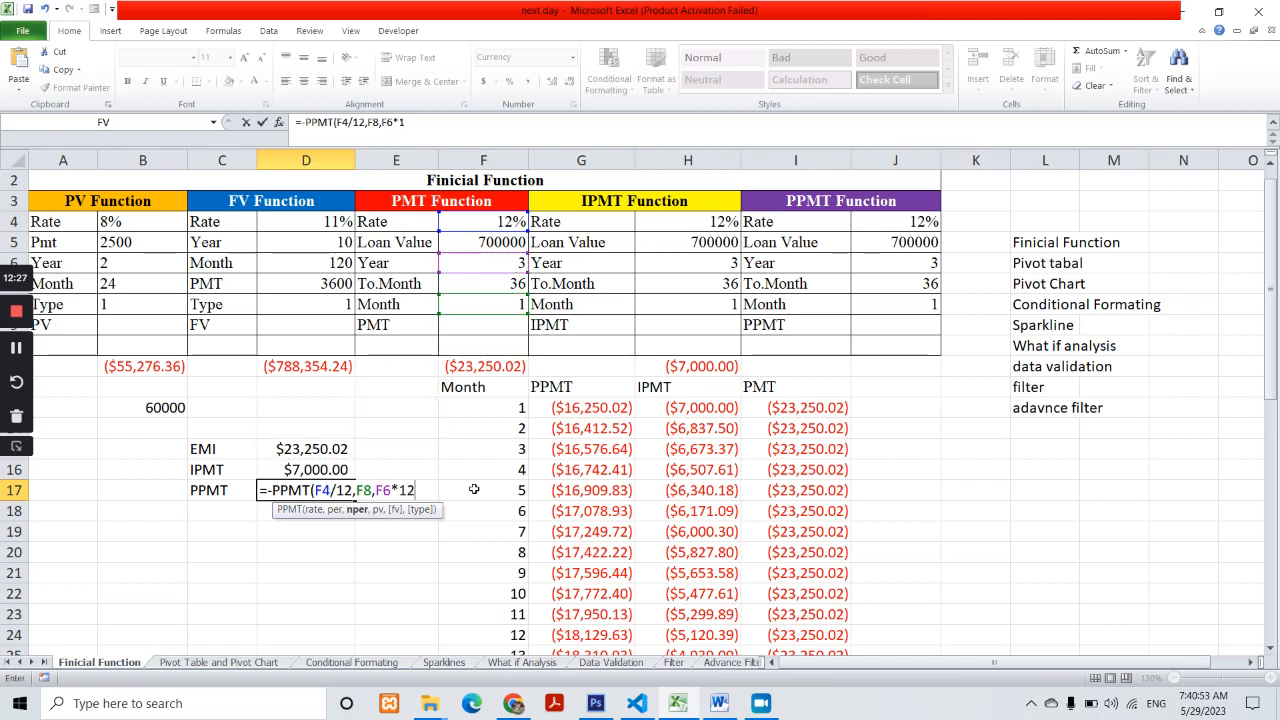
{"action": "type", "text": ","}
- Add the loan value F5 as the present value and complete D17's formula as =-PPMT(F4/12,F8,F6*12,F5)
{"action": "key", "text": "Up"}
{"action": "key", "text": "Up"}
{"action": "key", "text": "Up"}
{"action": "key", "text": "Up"}
{"action": "key", "text": "Up"}
{"action": "key", "text": "Right"}
{"action": "key", "text": "Up"}
{"action": "key", "text": "Up"}
{"action": "key", "text": "Right"}
{"action": "key", "text": "Up"}
{"action": "key", "text": "Up"}
{"action": "key", "text": "Up"}
{"action": "key", "text": "Up"}
{"action": "key", "text": "Up"}
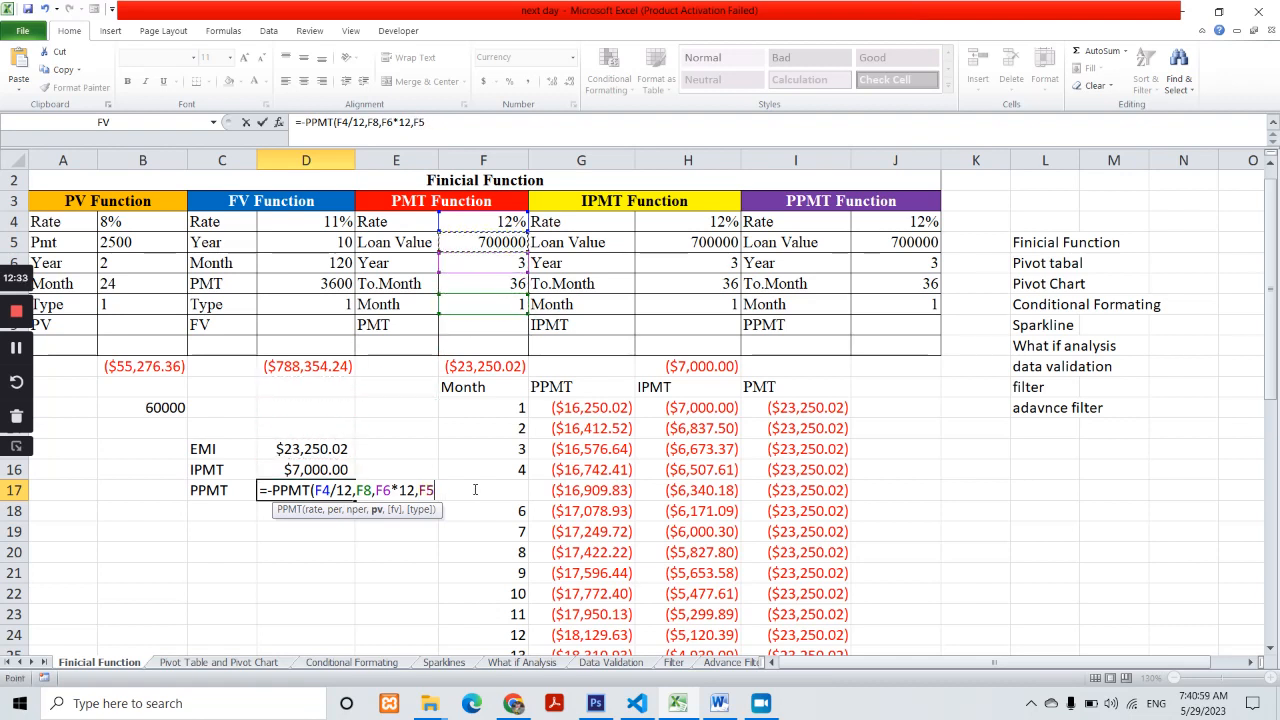
{"action": "type", "text": ")"}
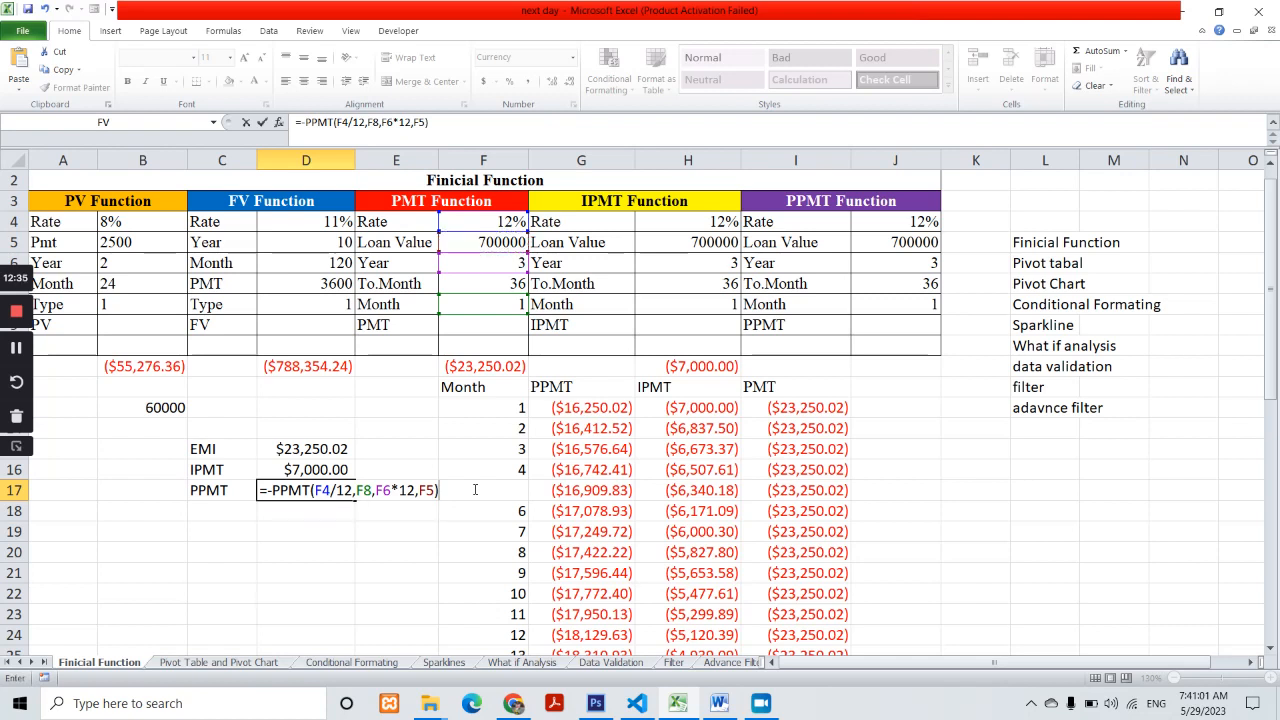
{"action": "key", "text": "Return"}
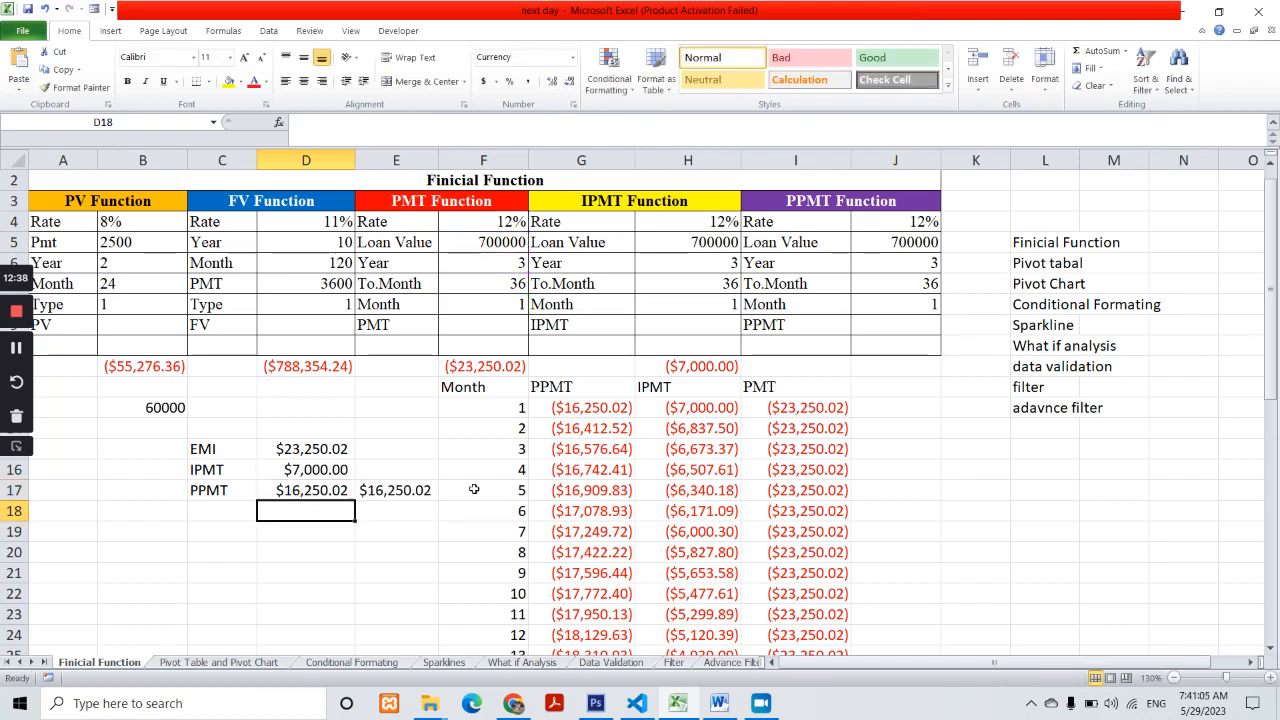
- Compare the principal formulas in E17 and D17, and set the Month value in F8 to 2
{"action": "key", "text": "Right"}
{"action": "key", "text": "Up"}
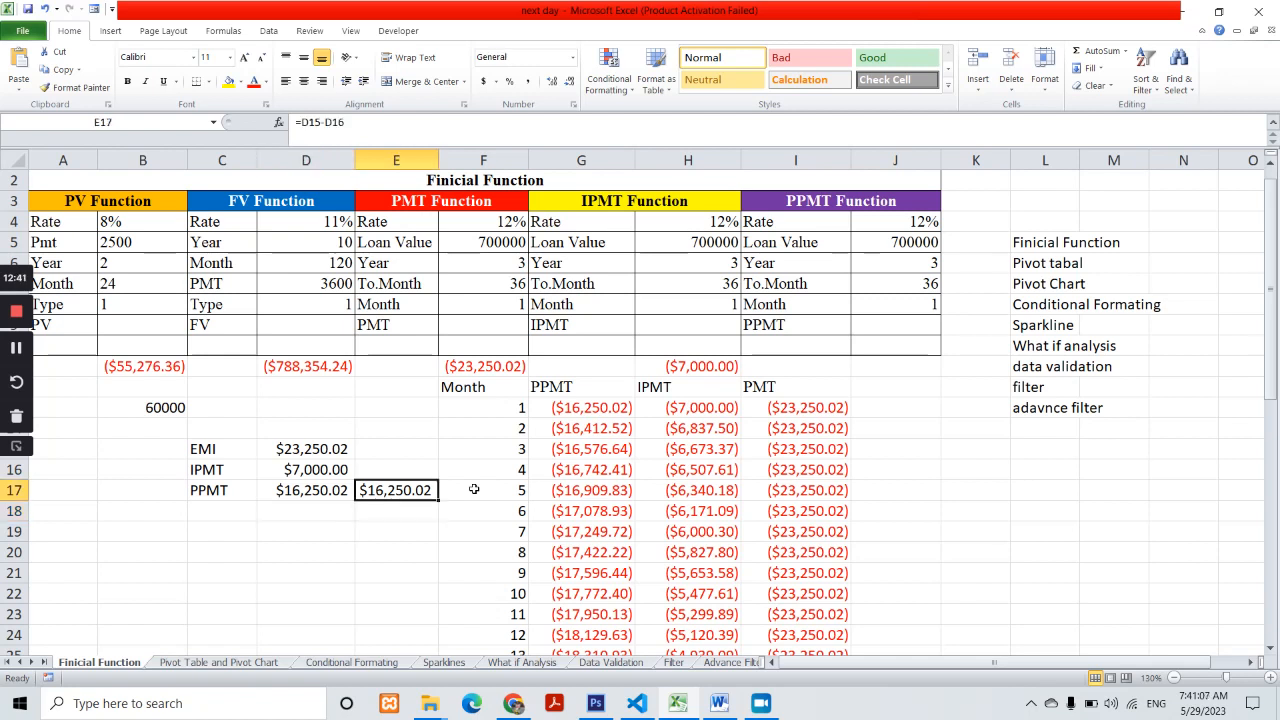
{"action": "key", "text": "Left"}
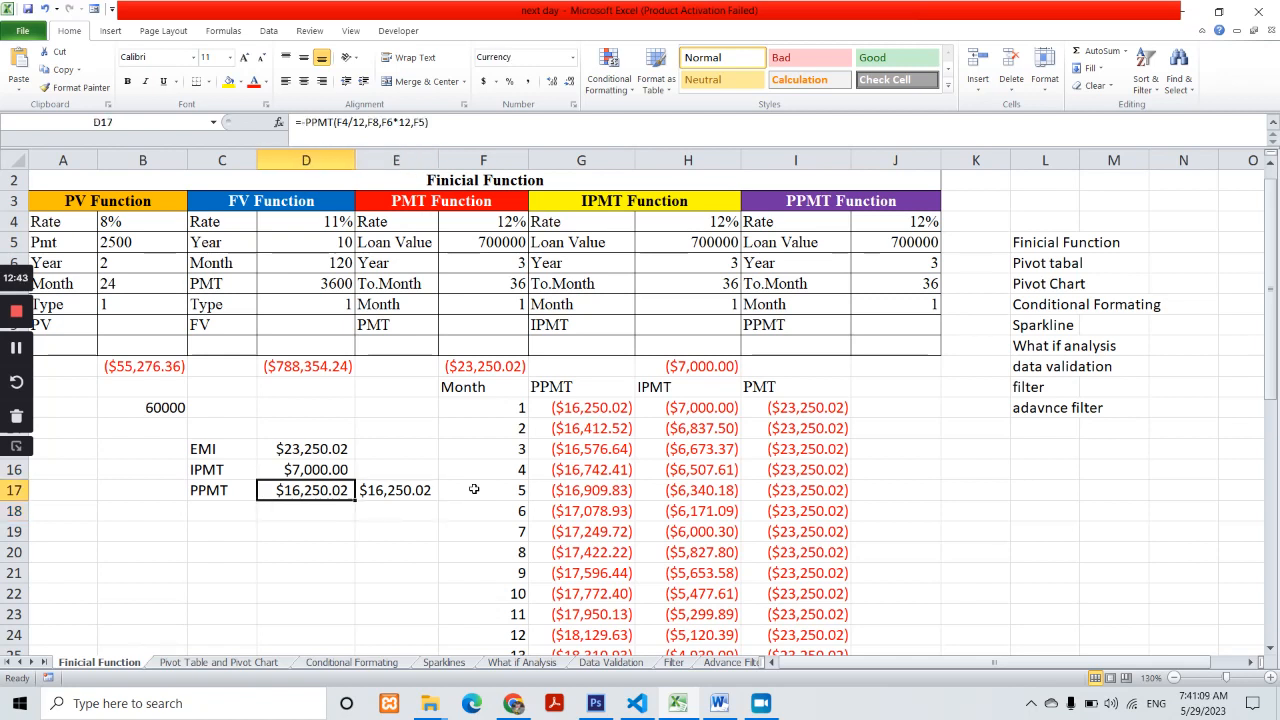
{"action": "key", "text": "Right"}
{"action": "key", "text": "Right"}
{"action": "key", "text": "Up"}
{"action": "key", "text": "Right"}
{"action": "key", "text": "Up"}
{"action": "key", "text": "Up"}
{"action": "key", "text": "Left"}
{"action": "key", "text": "Up"}
{"action": "key", "text": "Up"}
{"action": "key", "text": "Up"}
{"action": "key", "text": "Up"}
{"action": "key", "text": "Up"}
{"action": "key", "text": "Up"}
{"action": "type", "text": "2"}
{"action": "key", "text": "Return"}
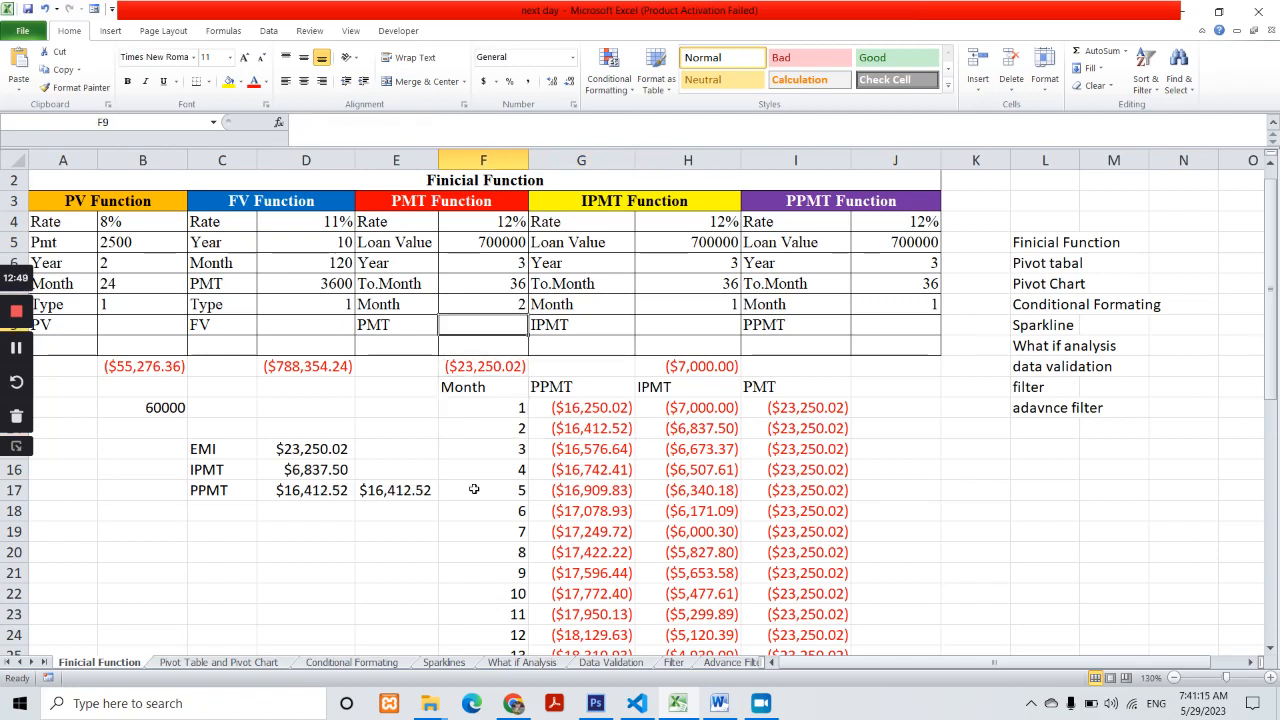
- Set the Month value in F8 to 3
{"action": "key", "text": "Up"}
{"action": "type", "text": "3"}
{"action": "key", "text": "Return"}
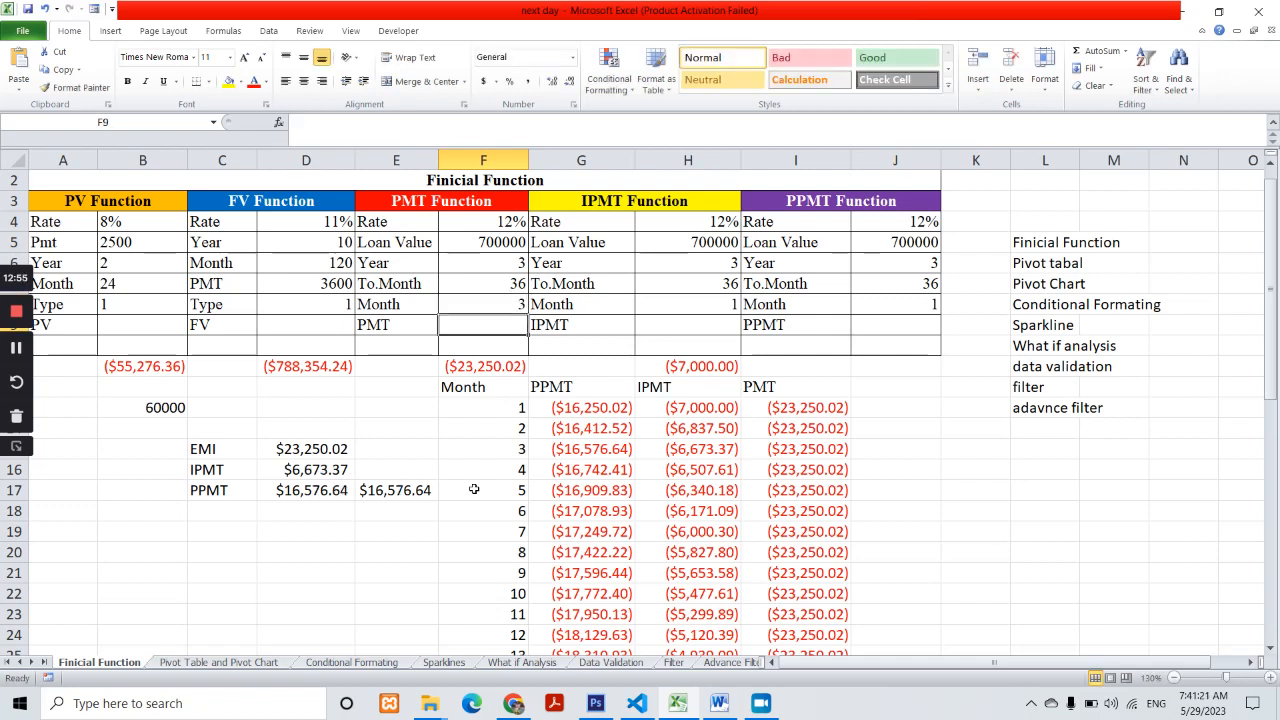
- Examine the 36-month schedule's PPMT, IPMT and PMT columns, from their headings to the totals row
{"action": "scroll", "coordinate": [838, 369], "scroll_direction": "down", "scroll_amount": 1}
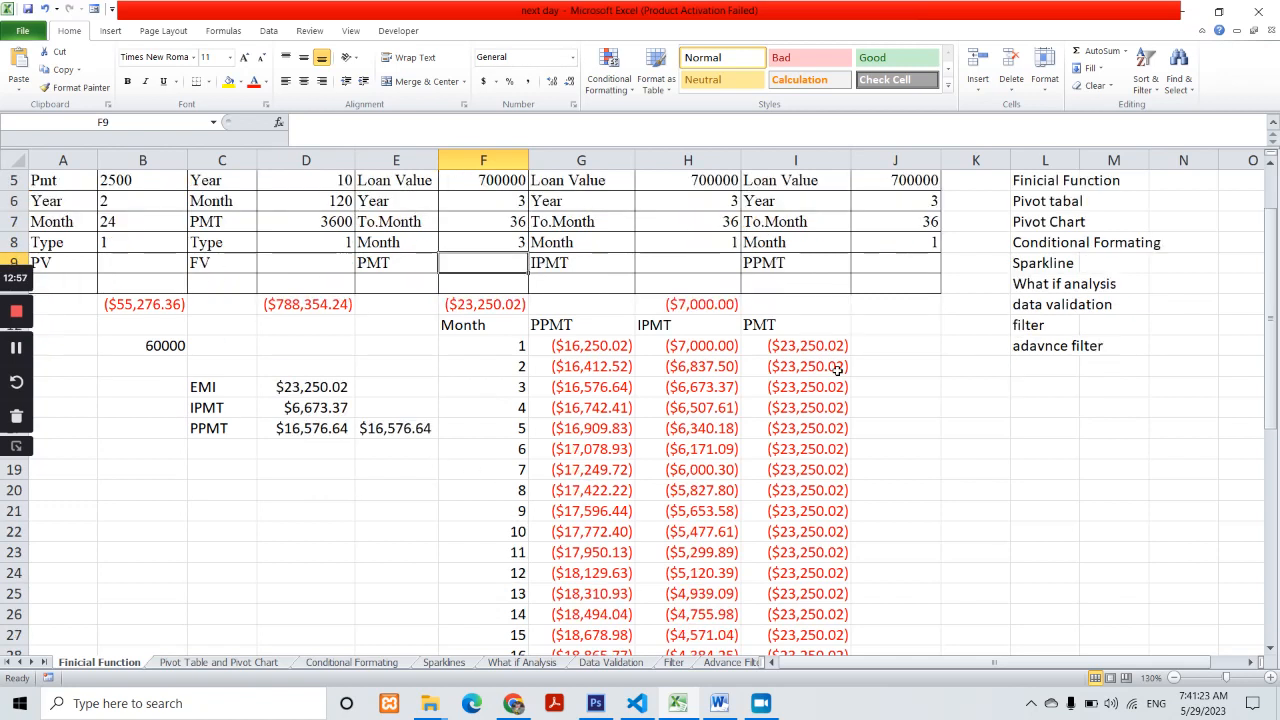
{"action": "scroll", "coordinate": [838, 369], "scroll_direction": "down", "scroll_amount": 8}
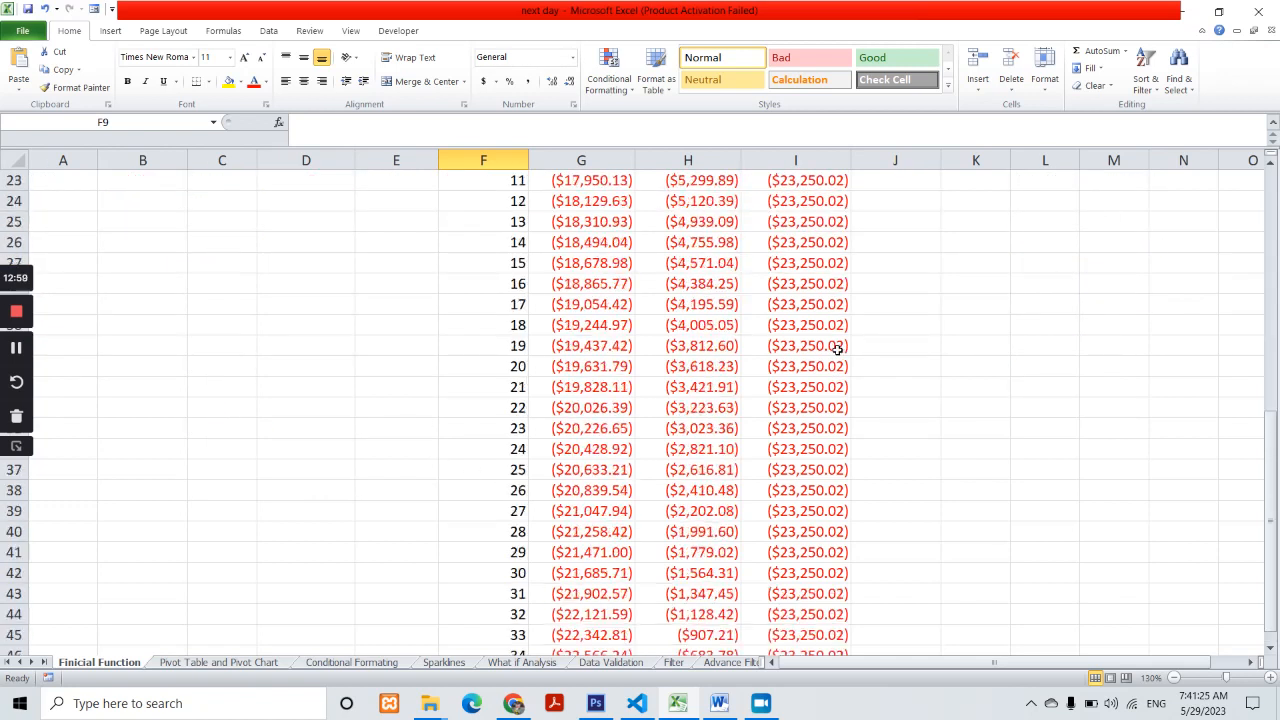
{"action": "scroll", "coordinate": [838, 347], "scroll_direction": "up", "scroll_amount": 9}
{"action": "left_click", "coordinate": [494, 429]}
{"action": "scroll", "coordinate": [590, 428], "scroll_direction": "down", "scroll_amount": 1}
{"action": "scroll", "coordinate": [590, 428], "scroll_direction": "down", "scroll_amount": 10}
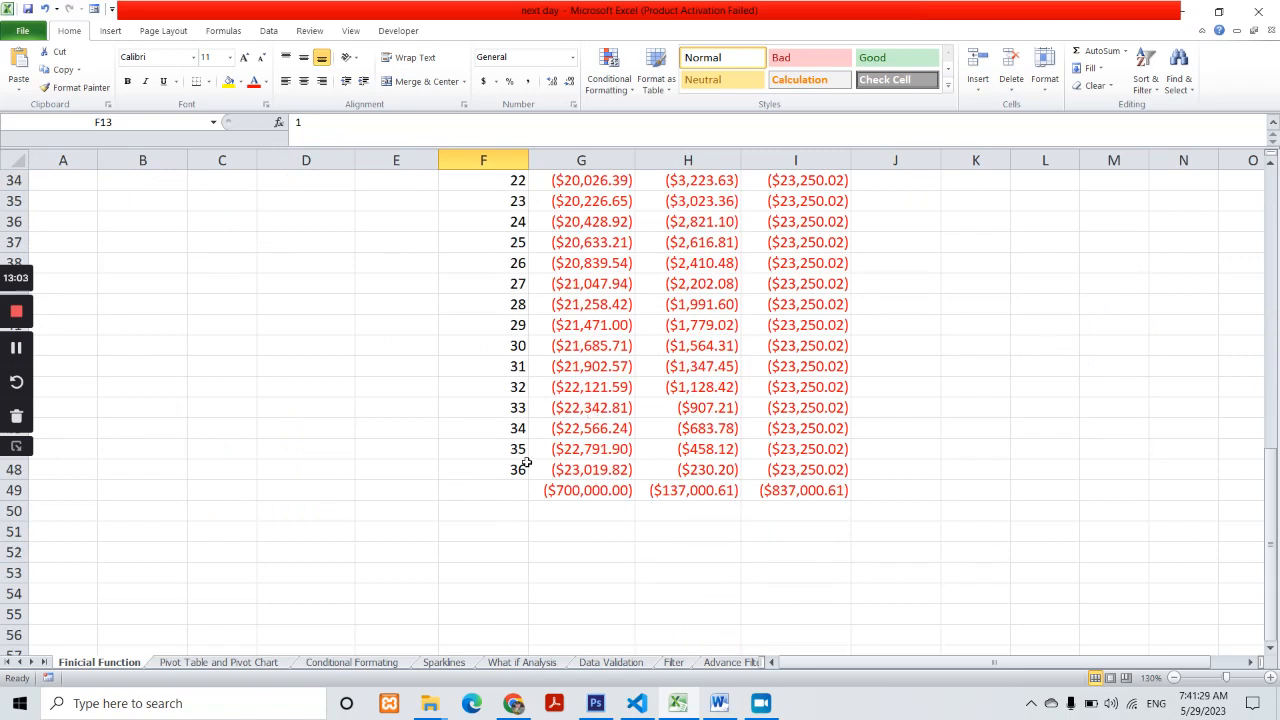
{"action": "scroll", "coordinate": [626, 440], "scroll_direction": "up", "scroll_amount": 10}
{"action": "left_click", "coordinate": [591, 348]}
{"action": "left_click", "coordinate": [697, 354]}
{"action": "left_click", "coordinate": [790, 350]}
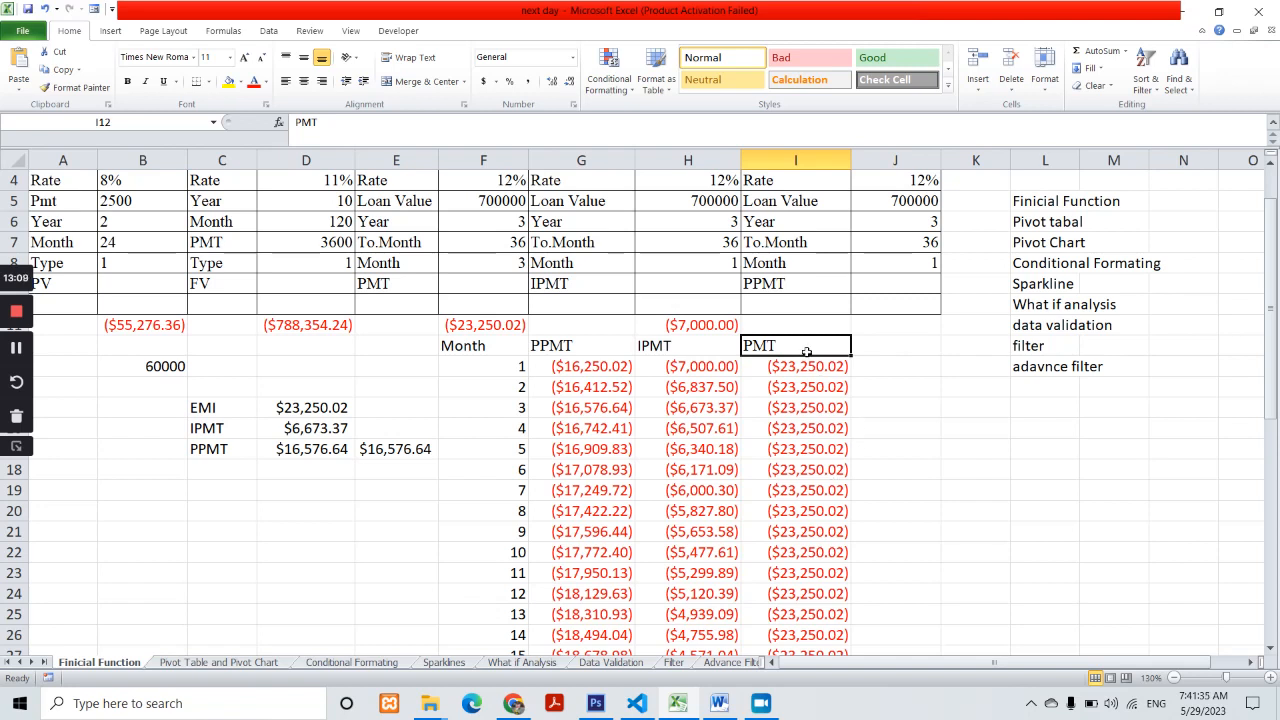
{"action": "scroll", "coordinate": [826, 414], "scroll_direction": "down", "scroll_amount": 10}
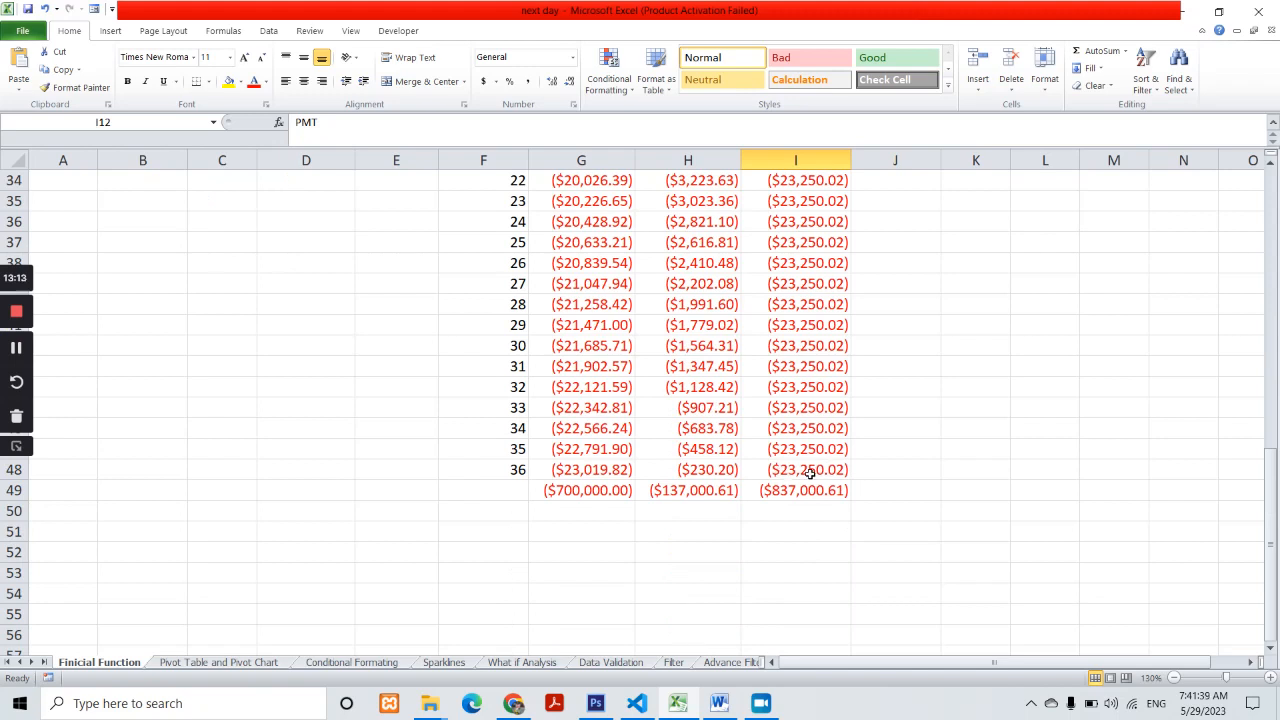
{"action": "scroll", "coordinate": [809, 473], "scroll_direction": "up", "scroll_amount": 9}
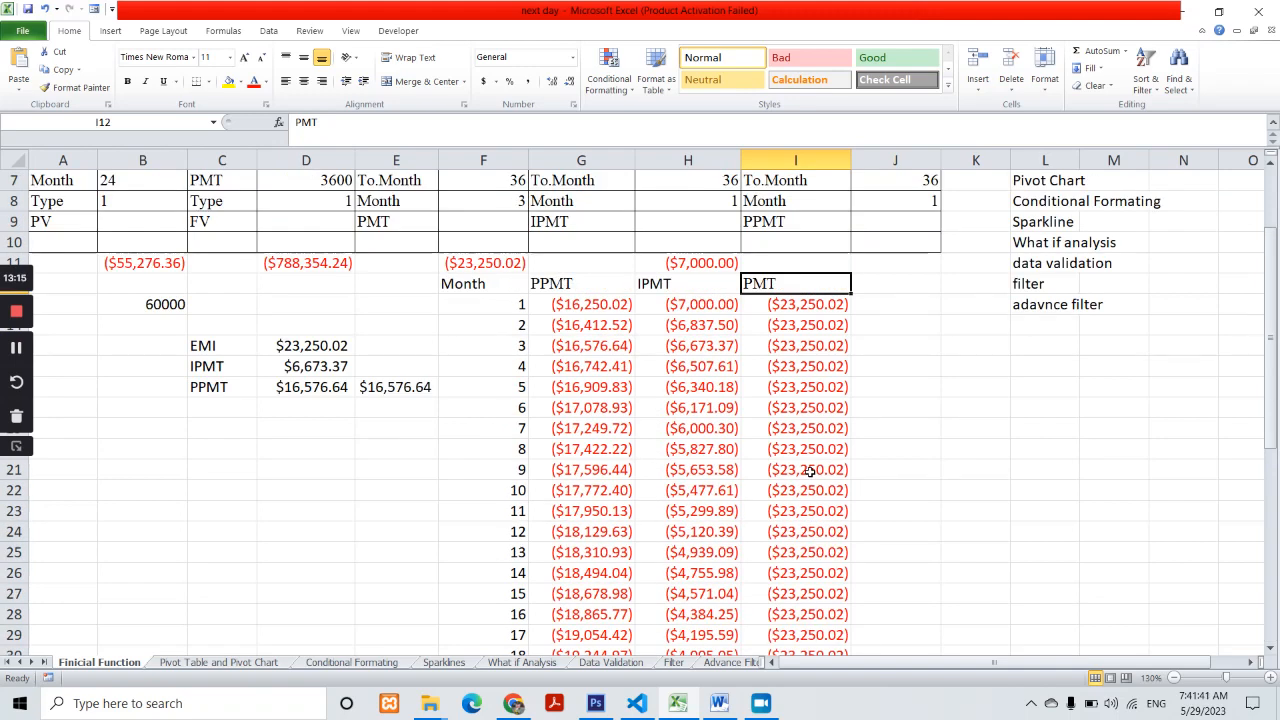
- Inspect the IPMT formula in H13 and the formulas for the following months in the schedule's IPMT column
{"action": "left_click", "coordinate": [679, 310]}
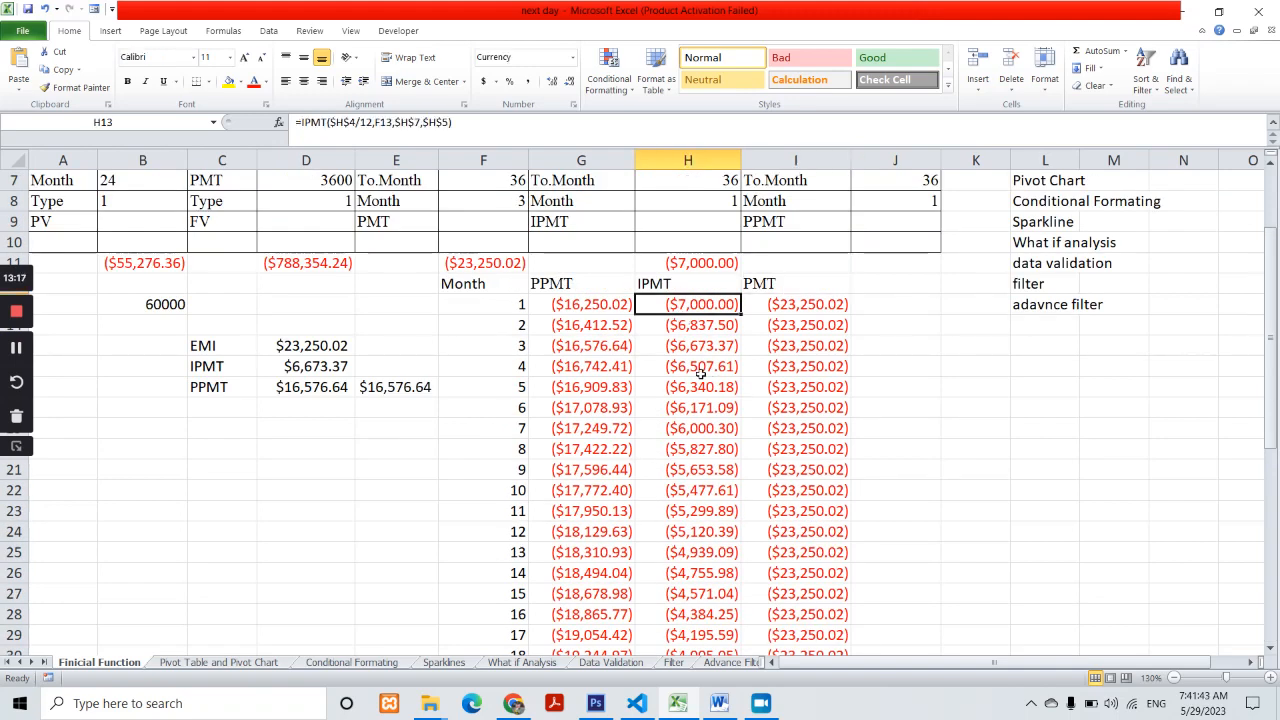
{"action": "key", "text": "F2"}
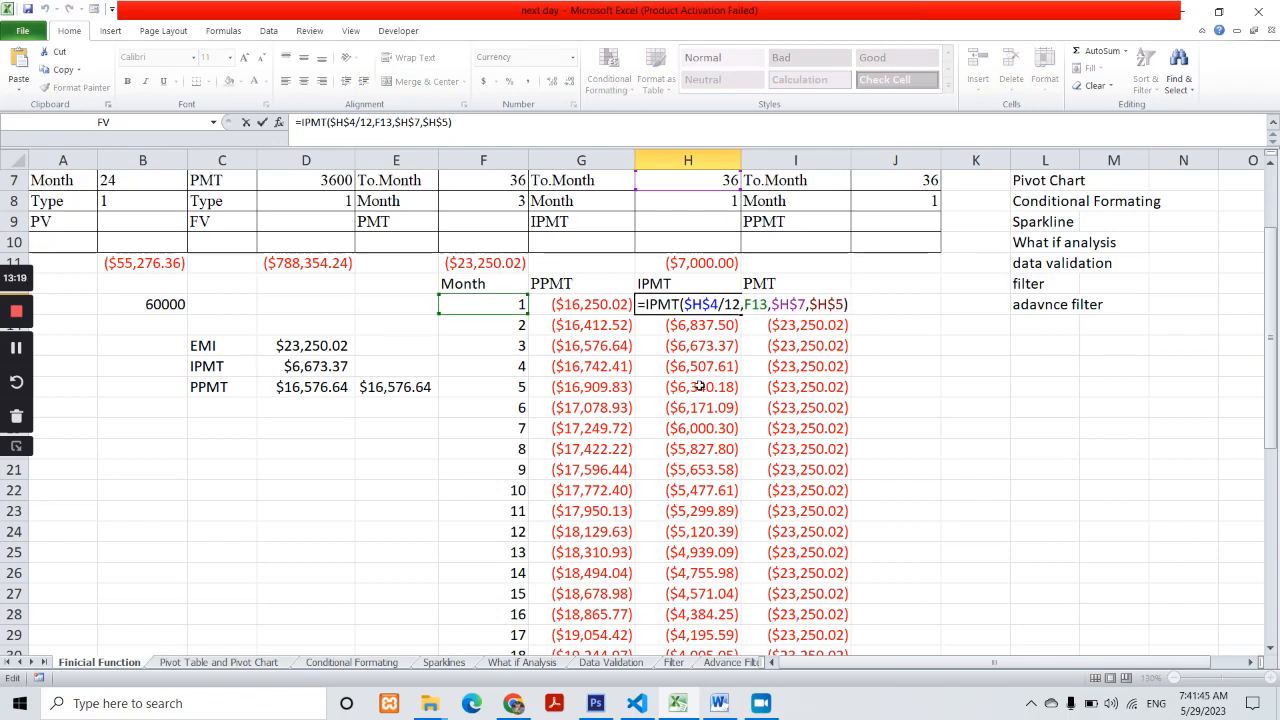
{"action": "key", "text": "Return"}
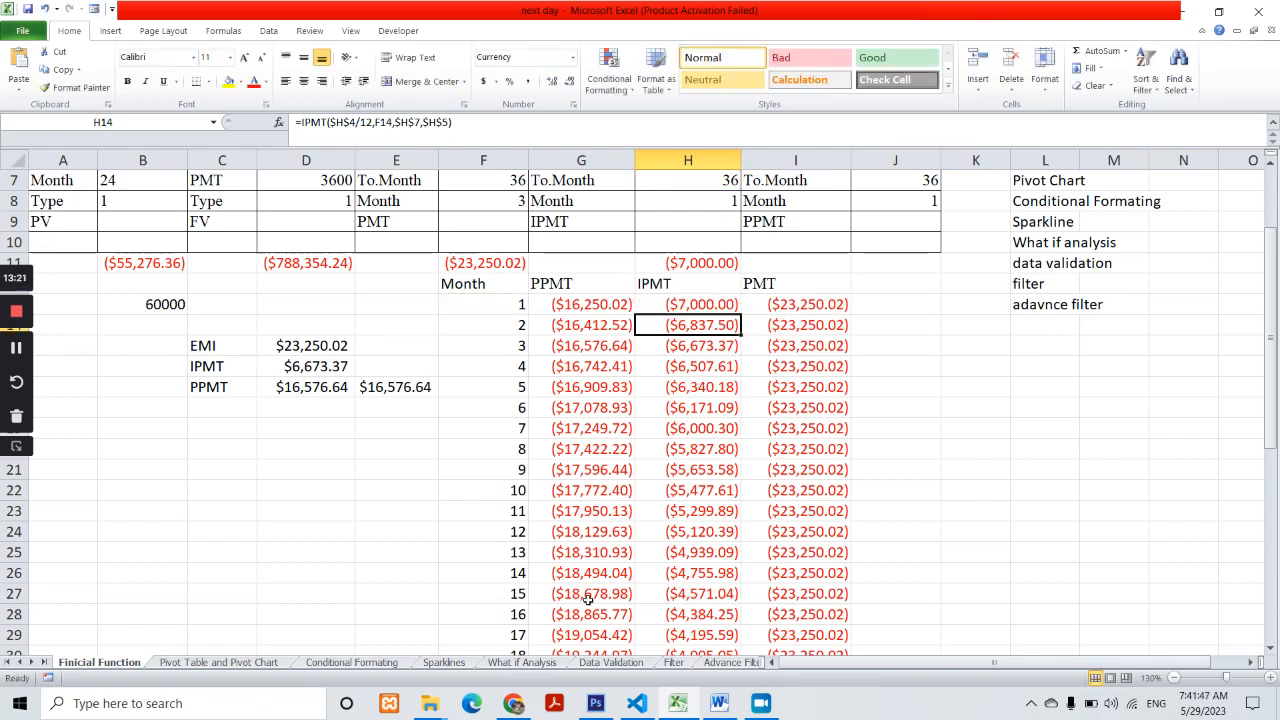
{"action": "left_click", "coordinate": [694, 306]}
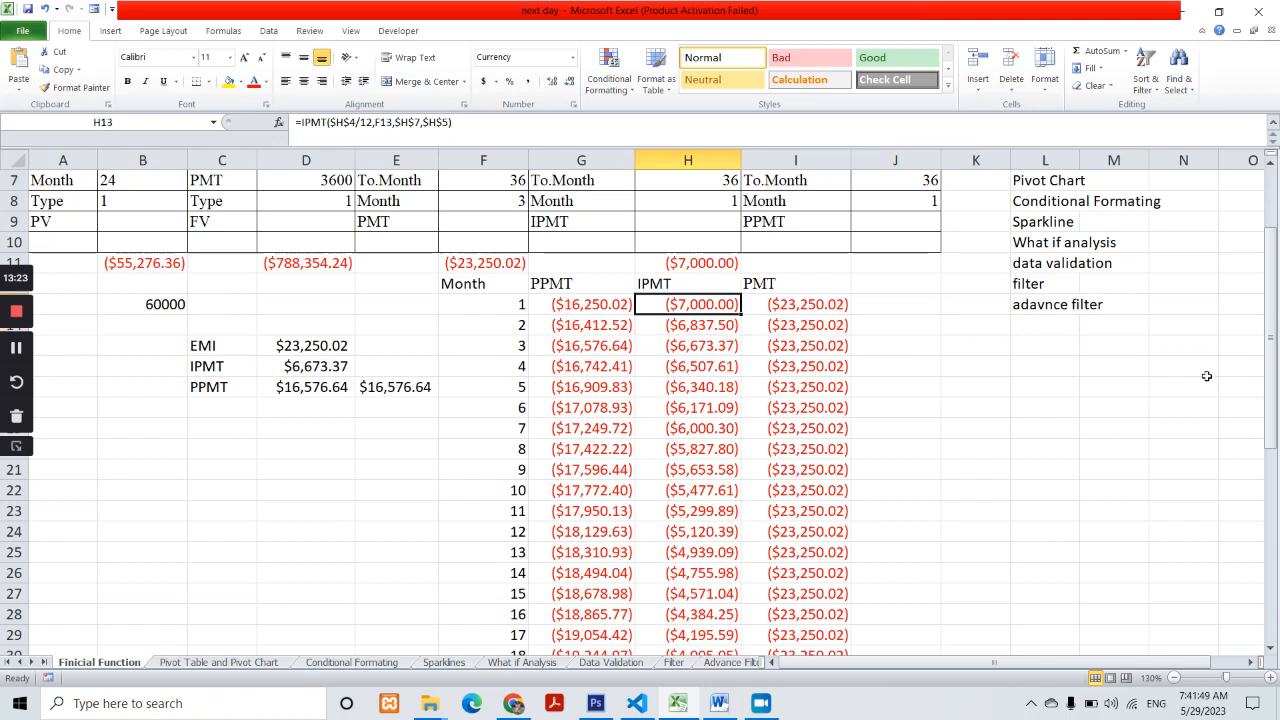
{"action": "key", "text": "Down"}
{"action": "key", "text": "Down"}
{"action": "key", "text": "Down"}
{"action": "key", "text": "Down"}
{"action": "key", "text": "Down"}
{"action": "key", "text": "Down"}
{"action": "key", "text": "Down"}
{"action": "key", "text": "Down"}
{"action": "key", "text": "Down"}
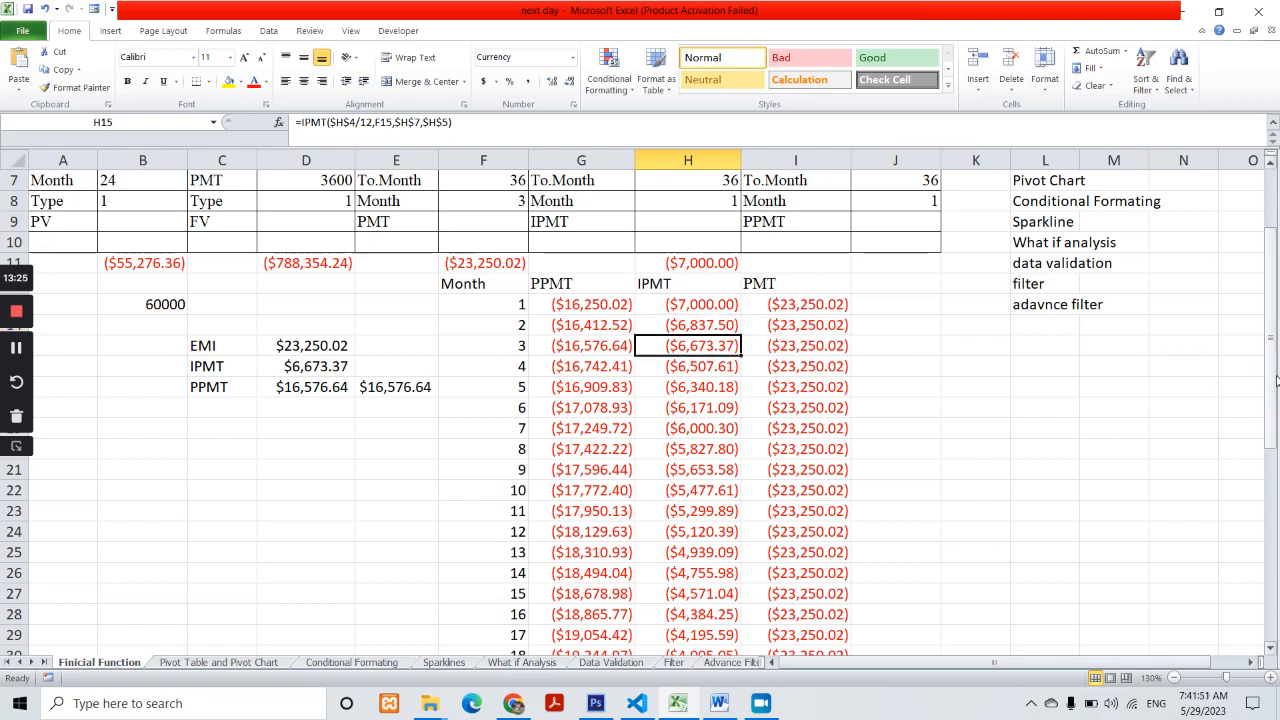
- Compare the IPMT and PPMT formulas for successive months in the upper part of the loan schedule
{"action": "key", "text": "Down"}
{"action": "key", "text": "Down"}
{"action": "key", "text": "Down"}
{"action": "key", "text": "Down"}
{"action": "key", "text": "Down"}
{"action": "key", "text": "Down"}
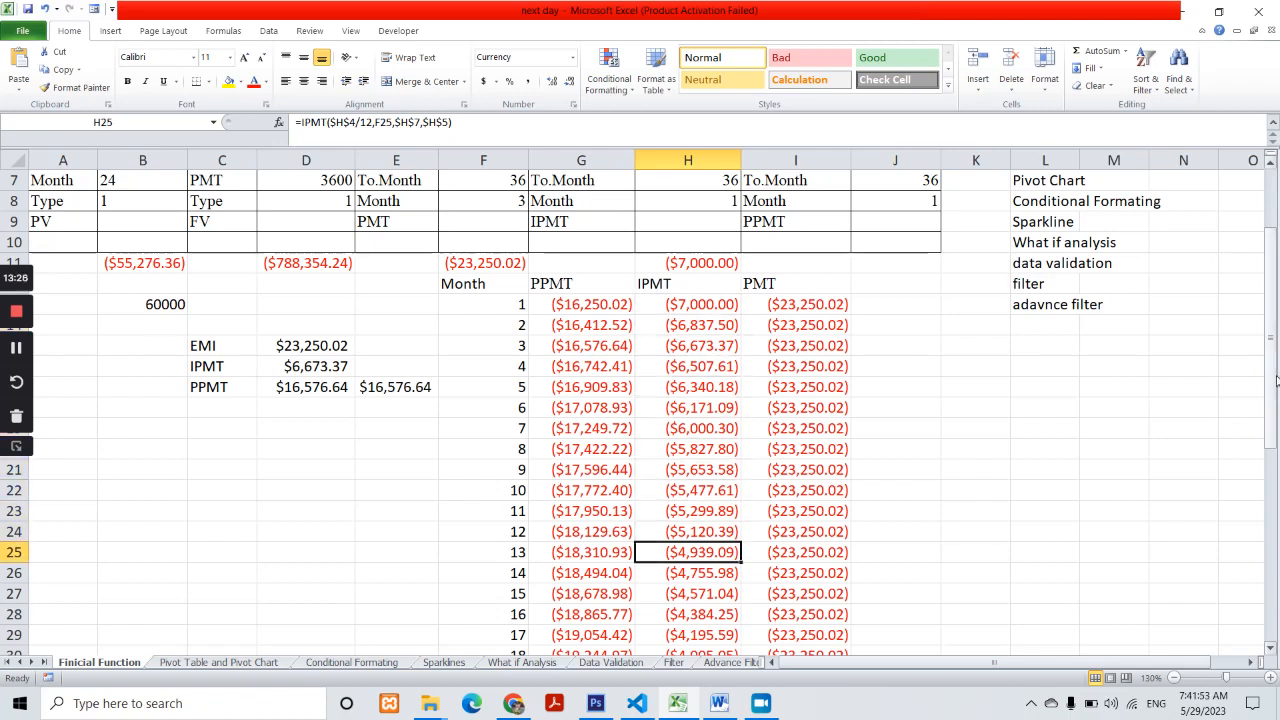
{"action": "key", "text": "Left"}
{"action": "key", "text": "Left"}
{"action": "key", "text": "Up"}
{"action": "key", "text": "Right"}
{"action": "key", "text": "Up"}
{"action": "key", "text": "Up"}
{"action": "key", "text": "Up"}
{"action": "key", "text": "Up"}
{"action": "key", "text": "Up"}
{"action": "key", "text": "Up"}
{"action": "key", "text": "Up"}
{"action": "key", "text": "Up"}
{"action": "key", "text": "Up"}
{"action": "key", "text": "Up"}
{"action": "key", "text": "Up"}
{"action": "key", "text": "Up"}
{"action": "key", "text": "Up"}
{"action": "key", "text": "Down"}
{"action": "key", "text": "Down"}
{"action": "key", "text": "Down"}
{"action": "key", "text": "Down"}
{"action": "key", "text": "Down"}
{"action": "key", "text": "Down"}
{"action": "key", "text": "Down"}
{"action": "key", "text": "Down"}
{"action": "key", "text": "Down"}
{"action": "key", "text": "Down"}
{"action": "key", "text": "Down"}
{"action": "key", "text": "Down"}
{"action": "key", "text": "Down"}
{"action": "key", "text": "Down"}
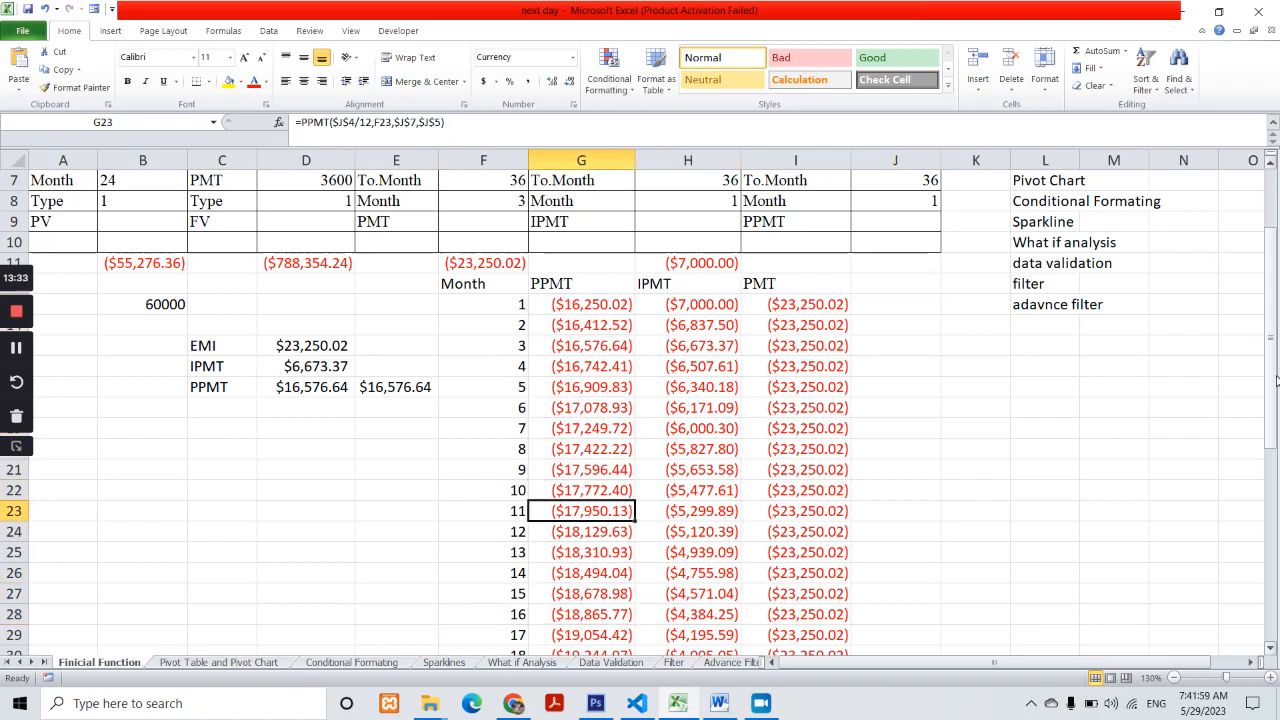
- Examine the principal, interest and payment amounts in the schedule's final months down to month 36
{"action": "key", "text": "Down"}
{"action": "key", "text": "Down"}
{"action": "key", "text": "Down"}
{"action": "key", "text": "Down"}
{"action": "key", "text": "Down"}
{"action": "key", "text": "Down"}
{"action": "key", "text": "Down"}
{"action": "key", "text": "Down"}
{"action": "key", "text": "Down"}
{"action": "key", "text": "Down"}
{"action": "key", "text": "Down"}
{"action": "key", "text": "Down"}
{"action": "key", "text": "Down"}
{"action": "key", "text": "Down"}
{"action": "key", "text": "Down"}
{"action": "key", "text": "Down"}
{"action": "key", "text": "Down"}
{"action": "key", "text": "Down"}
{"action": "key", "text": "Down"}
{"action": "key", "text": "Down"}
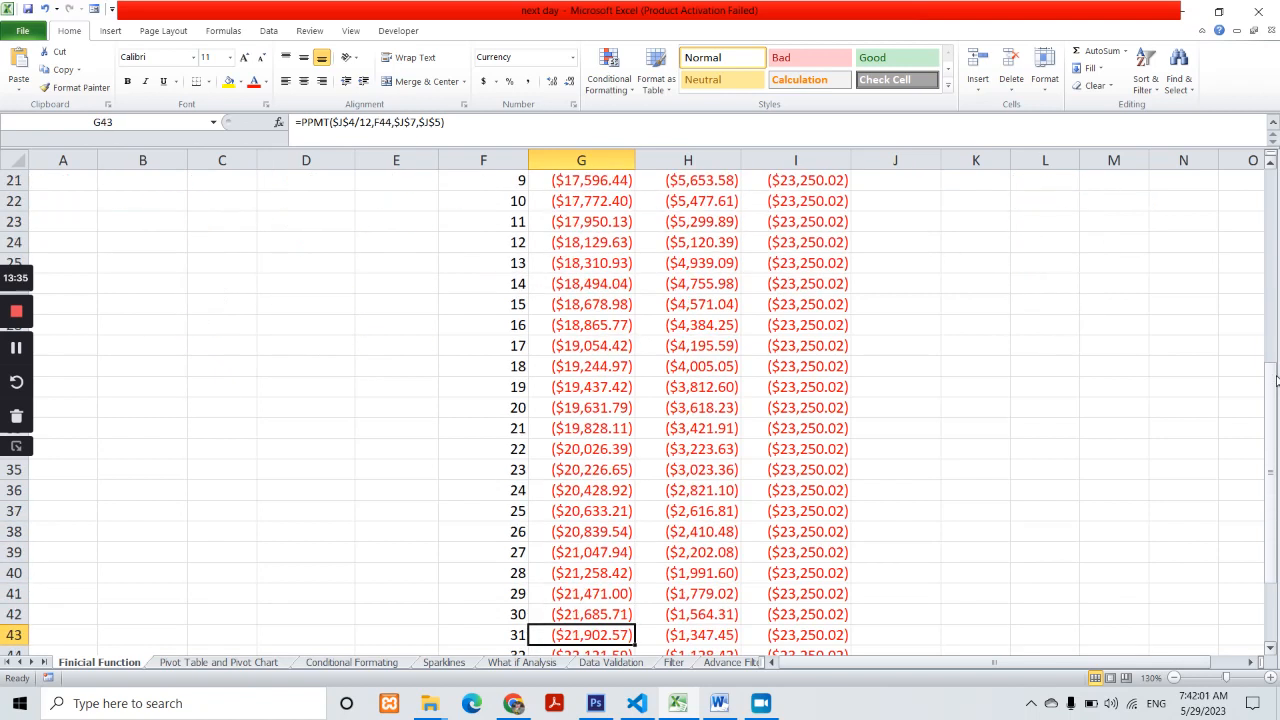
{"action": "key", "text": "Up"}
{"action": "key", "text": "Up"}
{"action": "key", "text": "Up"}
{"action": "key", "text": "Right"}
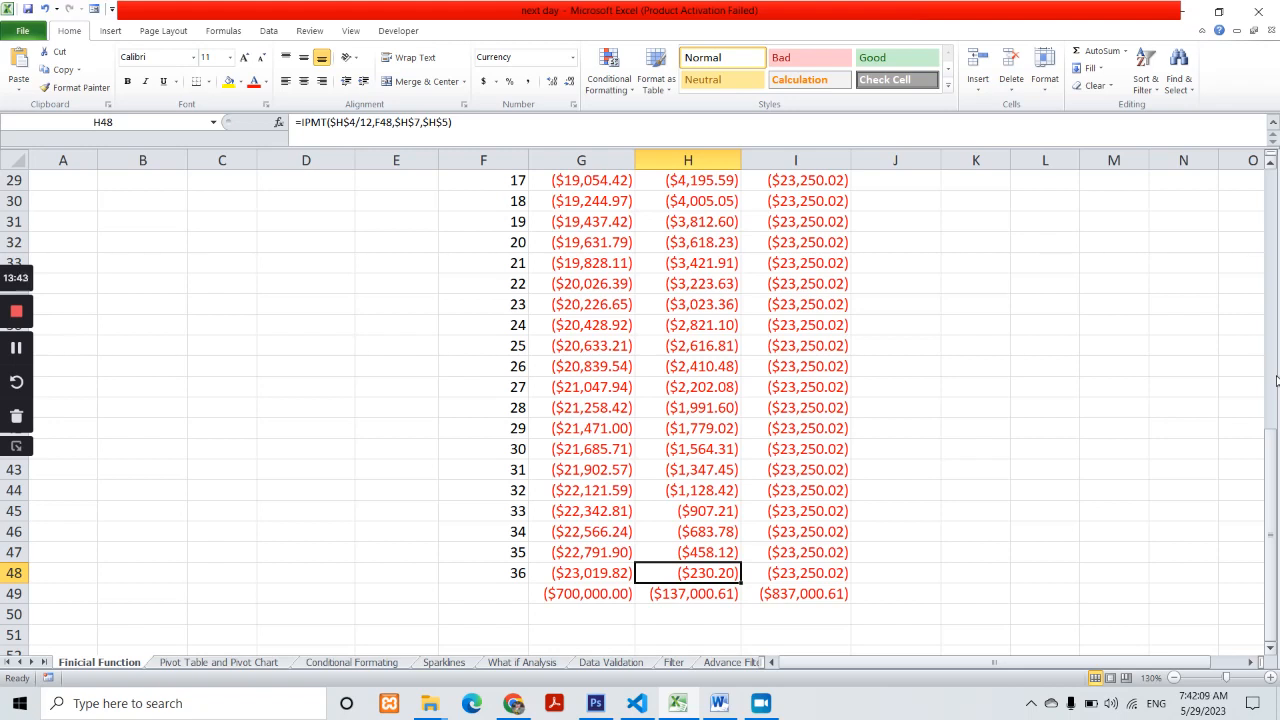
{"action": "key", "text": "Left"}
{"action": "key", "text": "Right"}
{"action": "key", "text": "Right"}
{"action": "key", "text": "Right"}
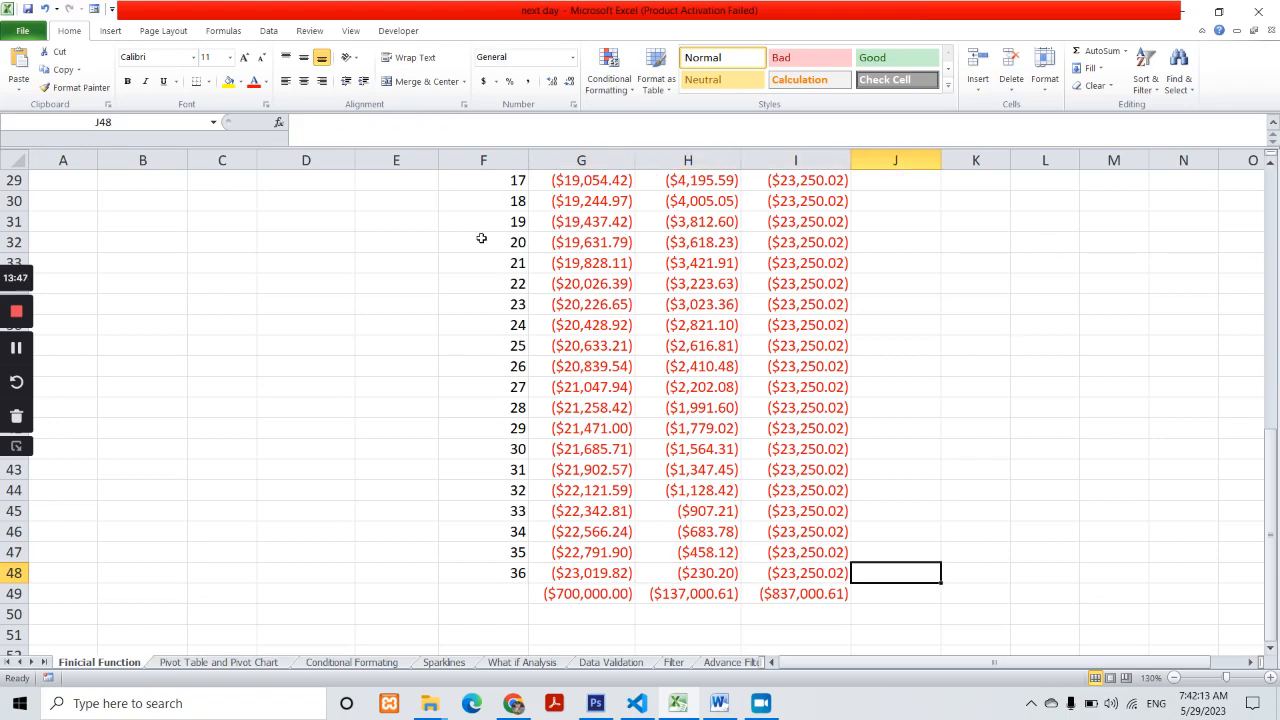
- Switch to the Pivot Table and Pivot Chart sheet and clear the selection of names
{"action": "scroll", "coordinate": [421, 407], "scroll_direction": "up", "scroll_amount": 9}
{"action": "scroll", "coordinate": [421, 407], "scroll_direction": "up", "scroll_amount": 1}
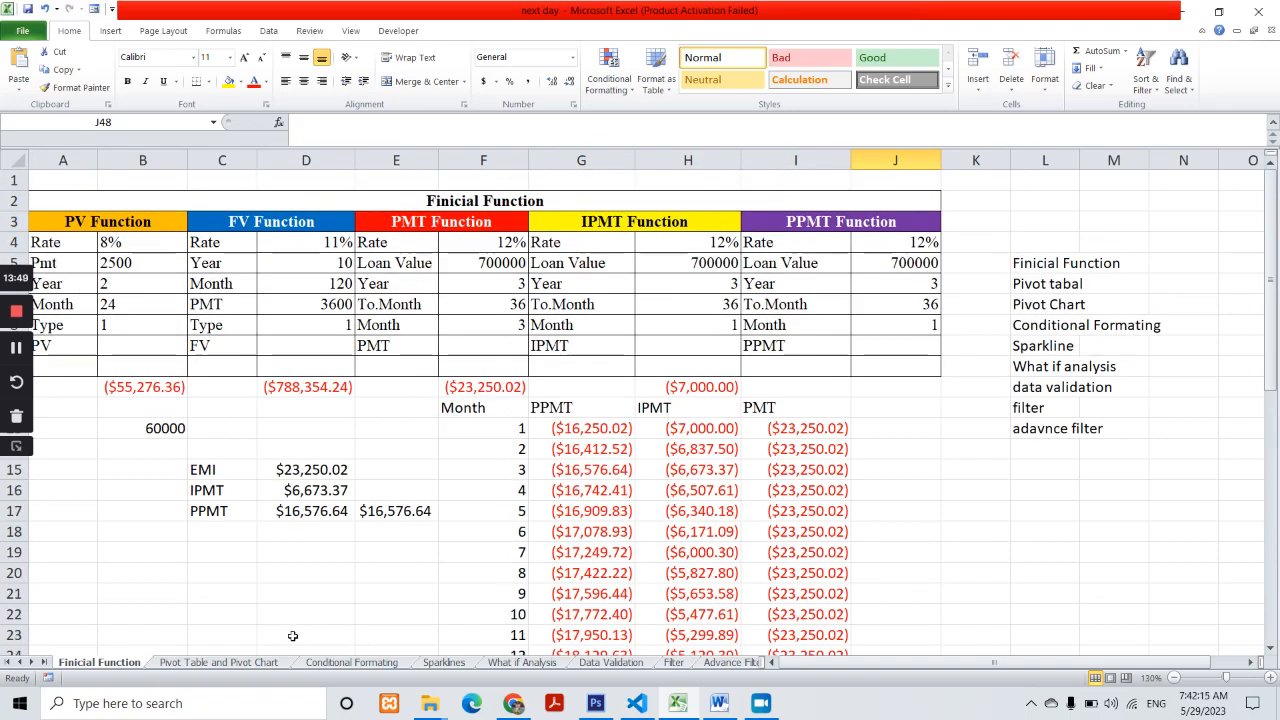
{"action": "left_click", "coordinate": [222, 663]}
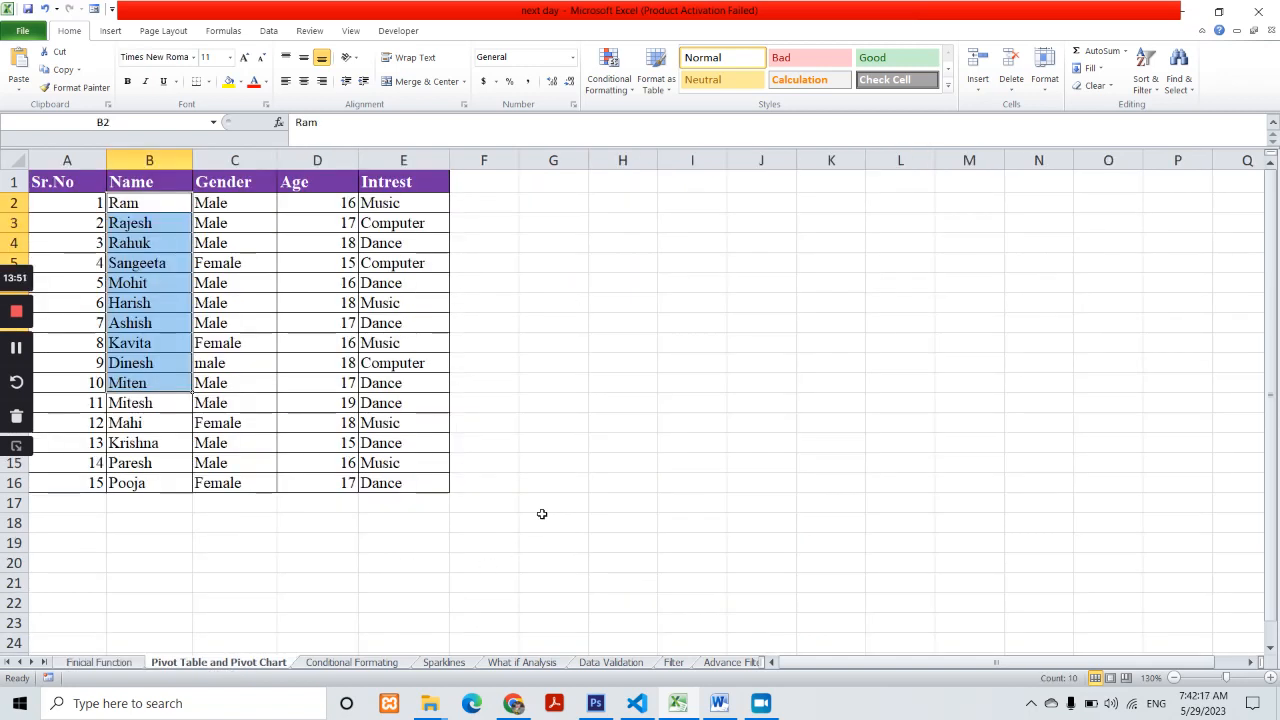
{"action": "left_click", "coordinate": [566, 405]}
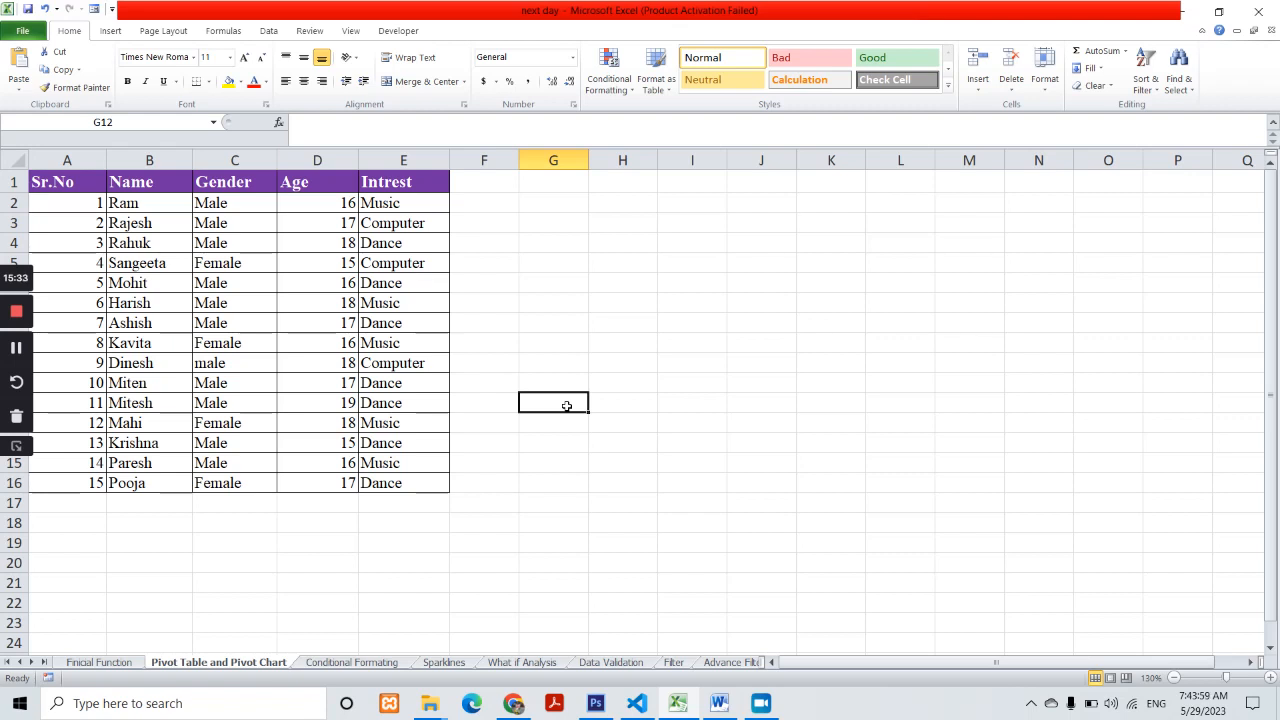
- Select the whole table A1:E16, including its headings, and start creating a PivotTable from it
{"action": "left_click_drag", "start_coordinate": [71, 180], "coordinate": [350, 248]}
{"action": "left_click_drag", "start_coordinate": [400, 405], "coordinate": [396, 425]}
{"action": "left_click", "coordinate": [391, 459]}
{"action": "left_click_drag", "start_coordinate": [78, 188], "coordinate": [421, 475]}
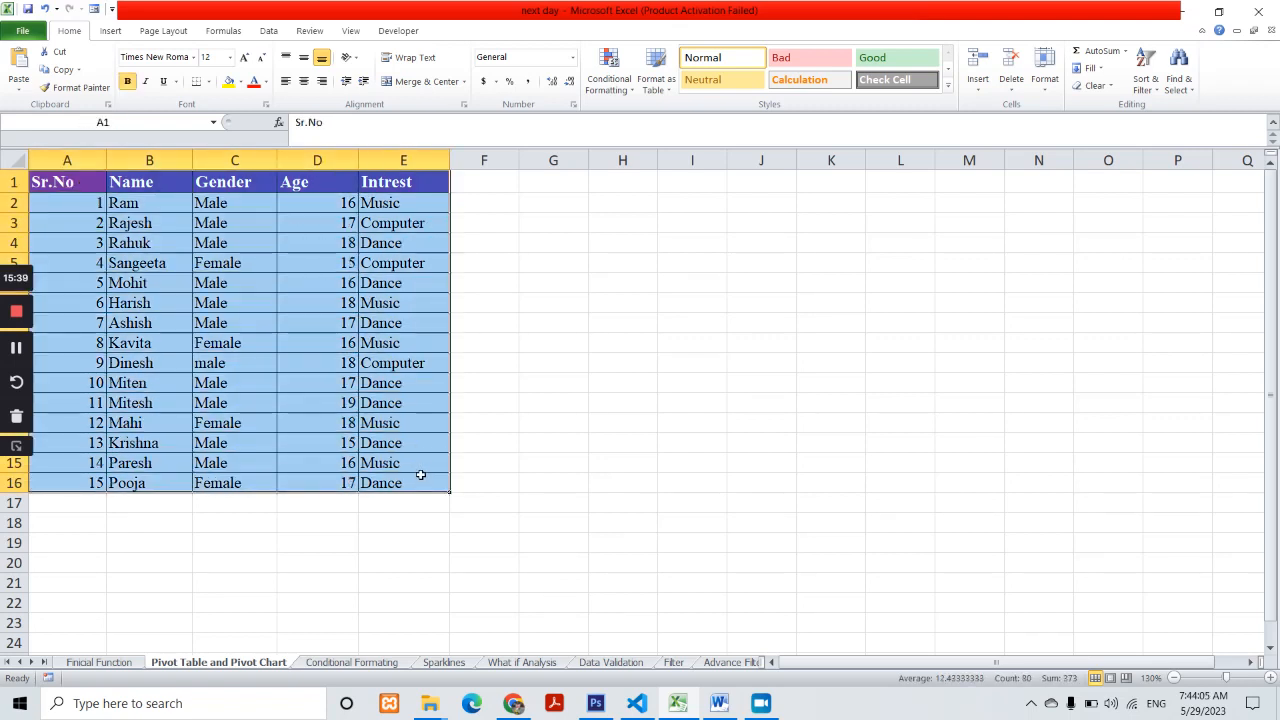
{"action": "left_click", "coordinate": [114, 32]}
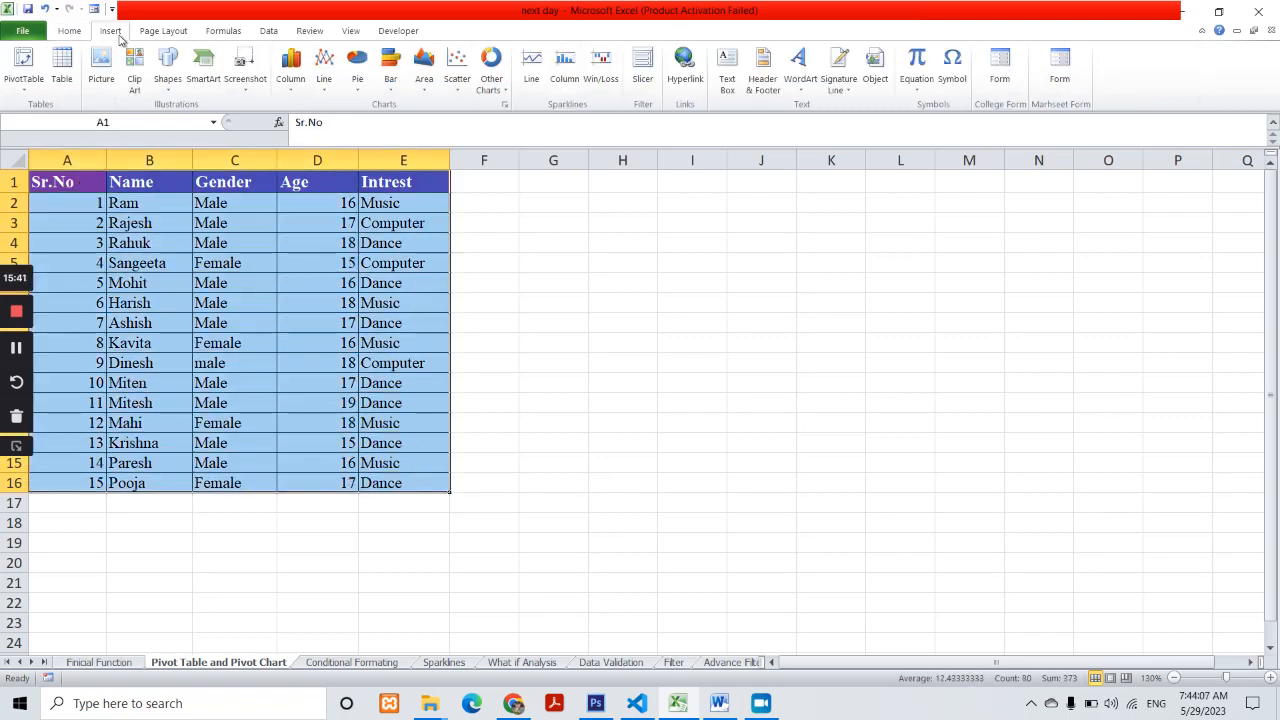
{"action": "left_click", "coordinate": [35, 95]}
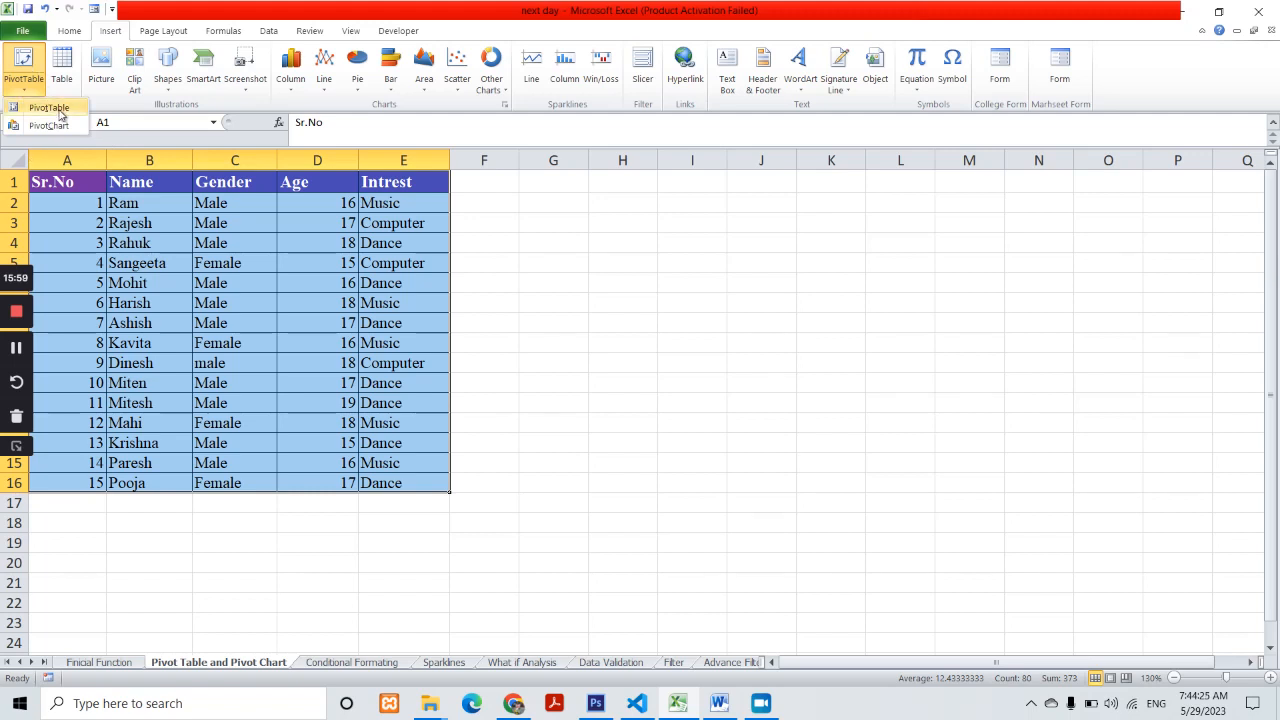
{"action": "left_click", "coordinate": [59, 114]}
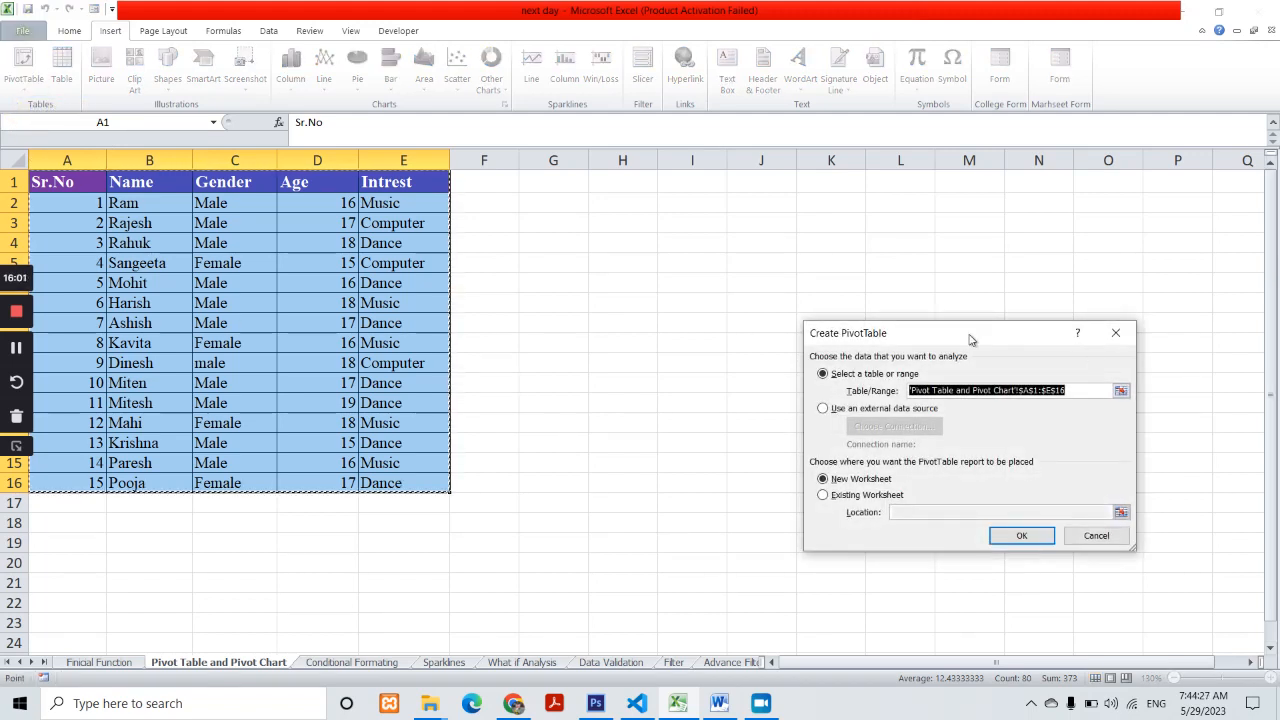
- Change the PivotTable source range to B1:E16 and create the report on a new worksheet
{"action": "left_click_drag", "start_coordinate": [970, 340], "coordinate": [835, 194]}
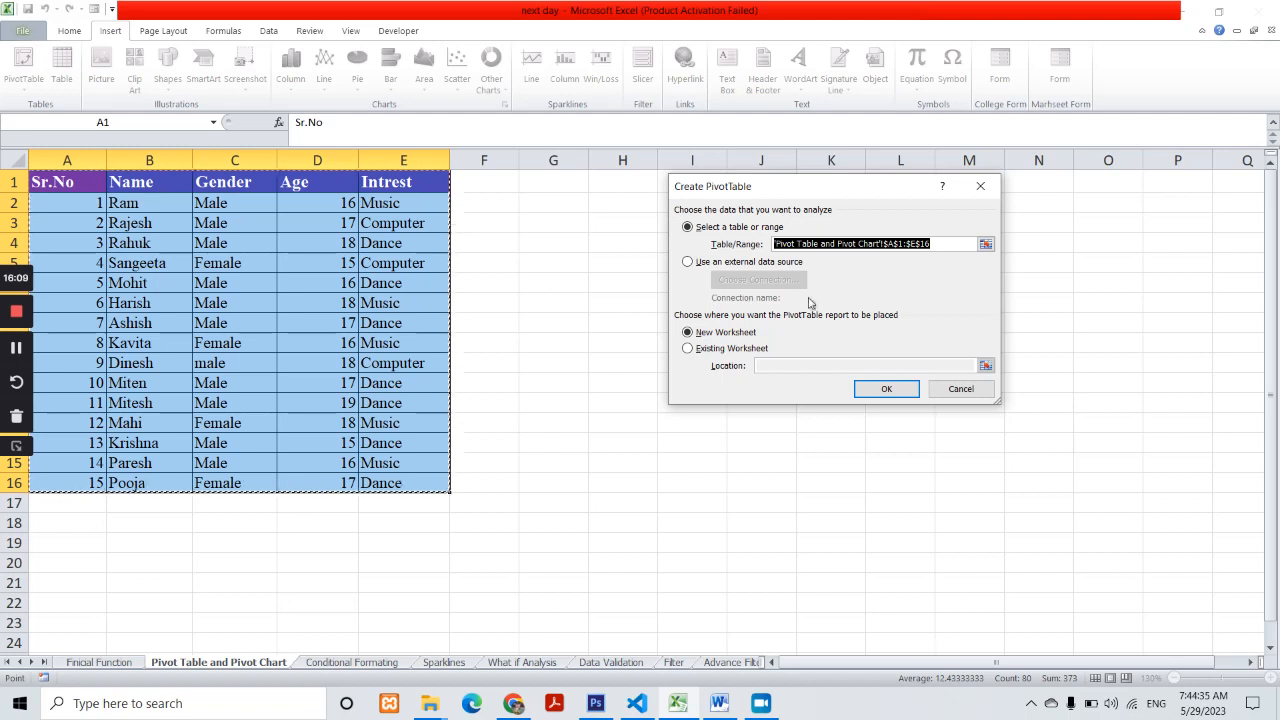
{"action": "left_click_drag", "start_coordinate": [400, 425], "coordinate": [400, 457]}
{"action": "left_click_drag", "start_coordinate": [181, 190], "coordinate": [404, 482]}
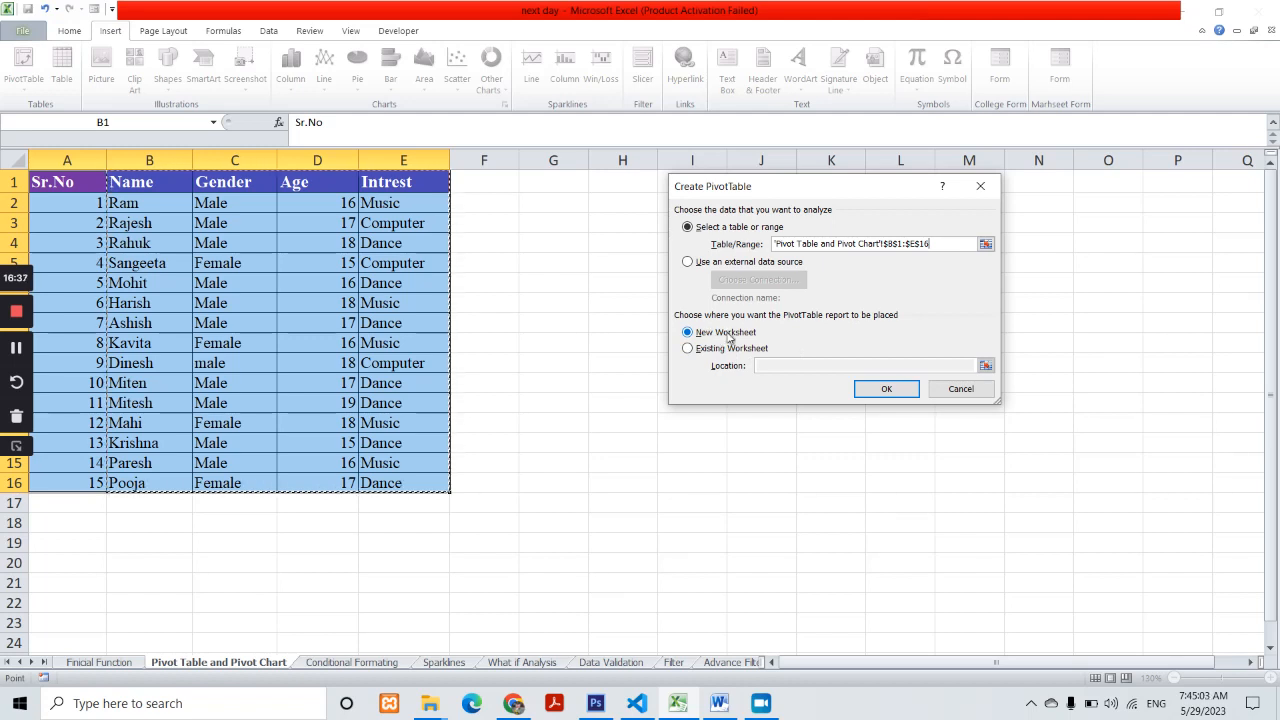
{"action": "left_click", "coordinate": [886, 389]}
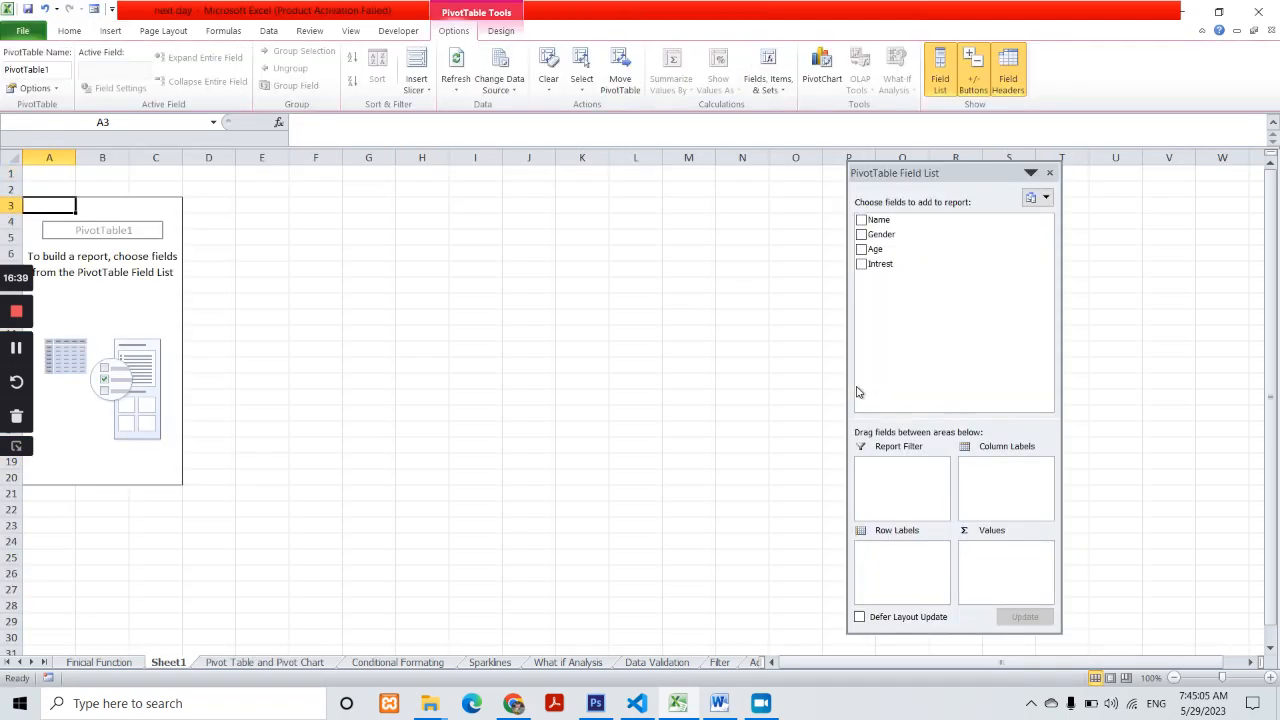
- Reposition the PivotTable Field List away from the report area and reselect the empty report
{"action": "left_click_drag", "start_coordinate": [957, 174], "coordinate": [1094, 183]}
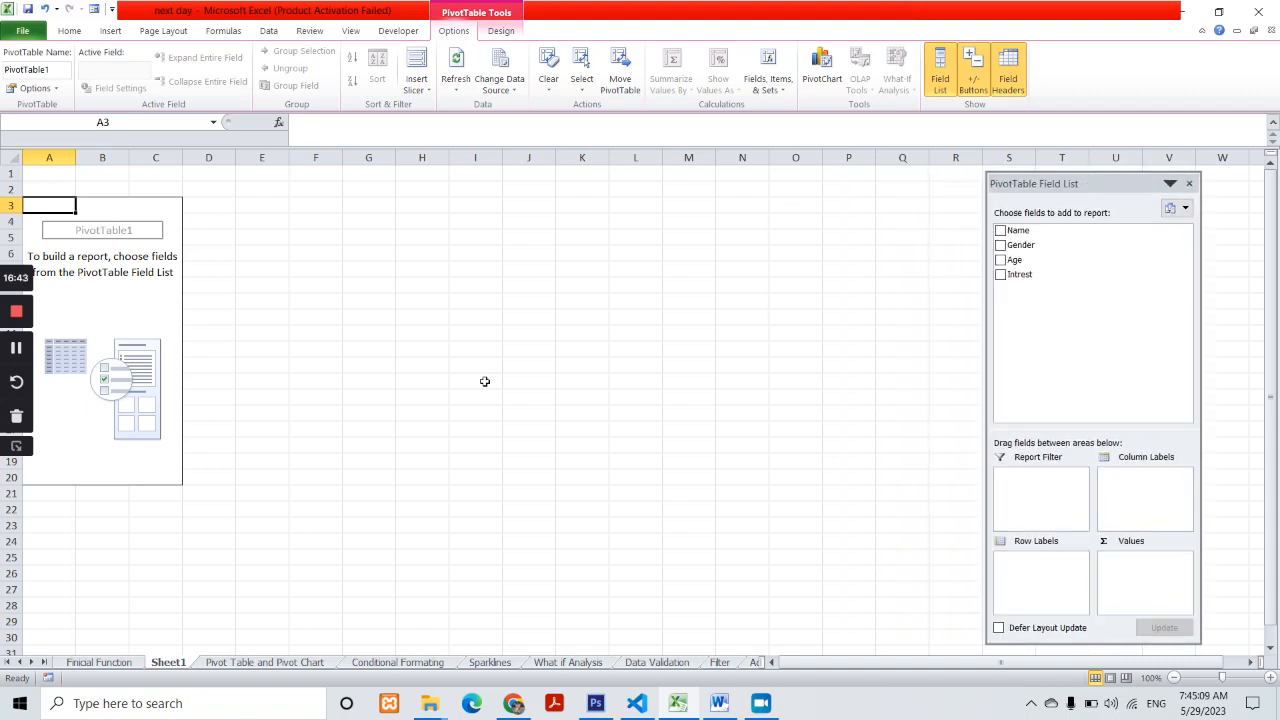
{"action": "left_click", "coordinate": [684, 304]}
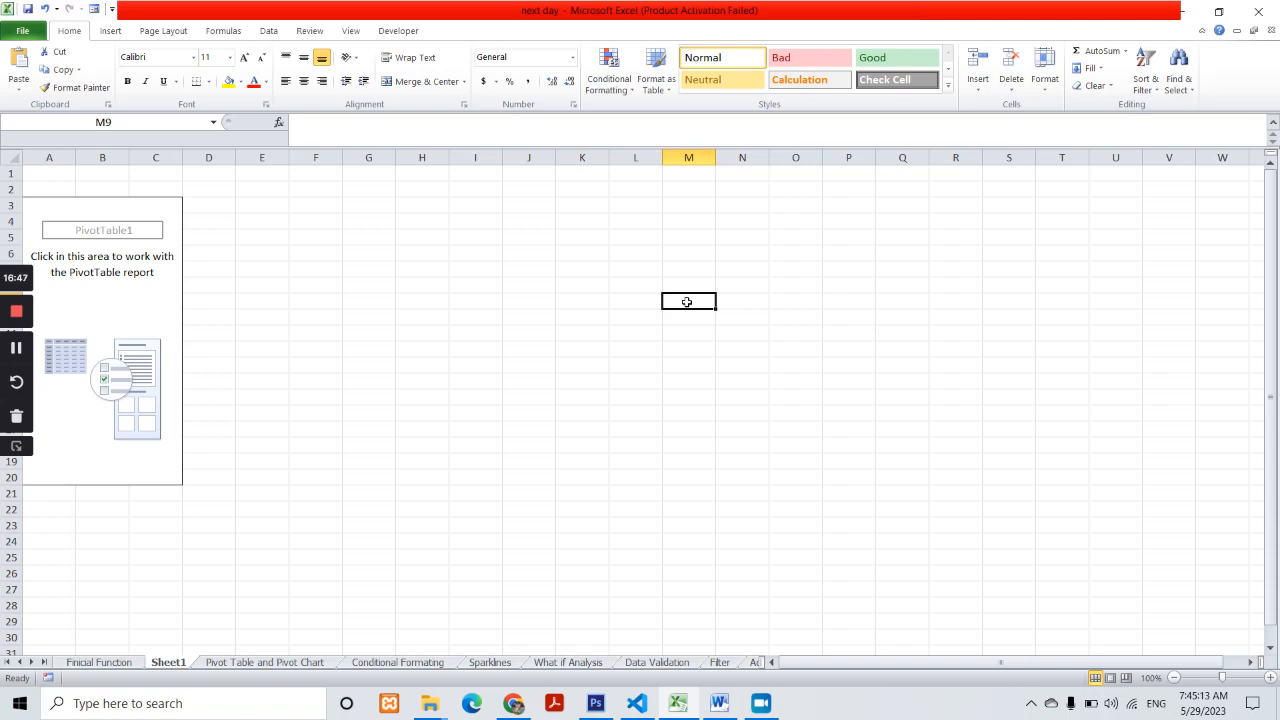
{"action": "left_click", "coordinate": [139, 300]}
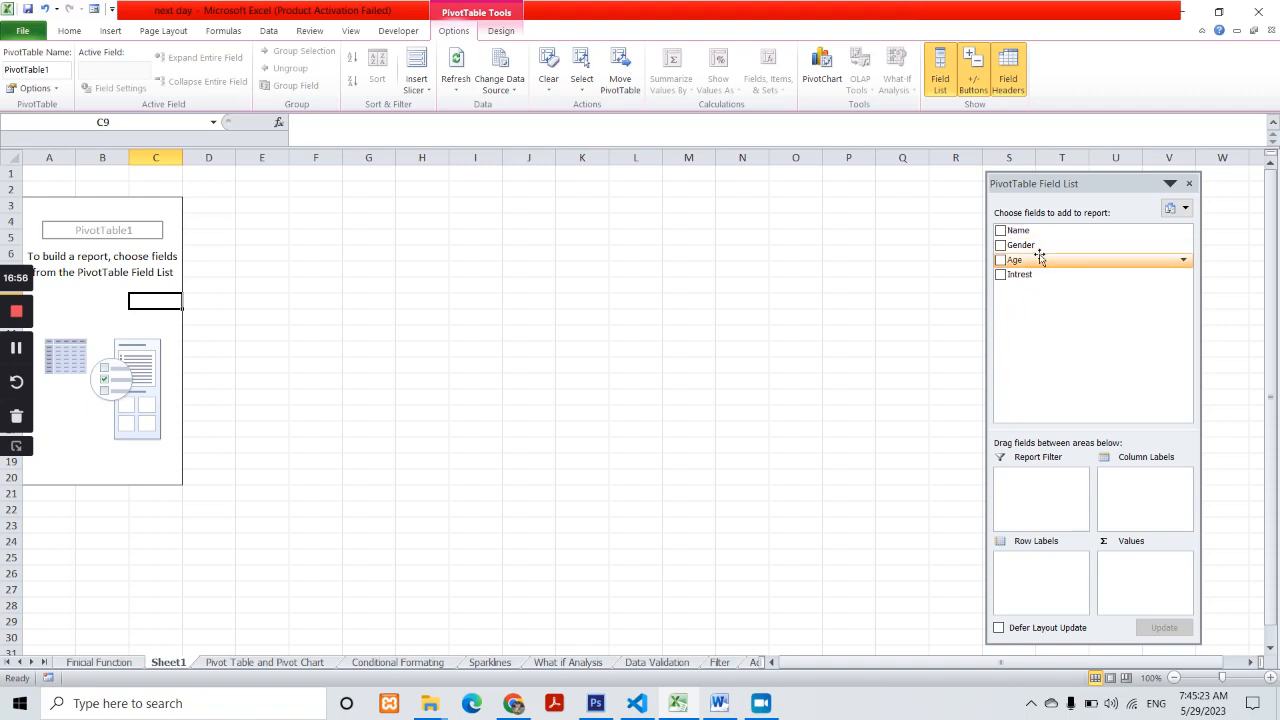
{"action": "left_click_drag", "start_coordinate": [1072, 183], "coordinate": [1130, 149]}
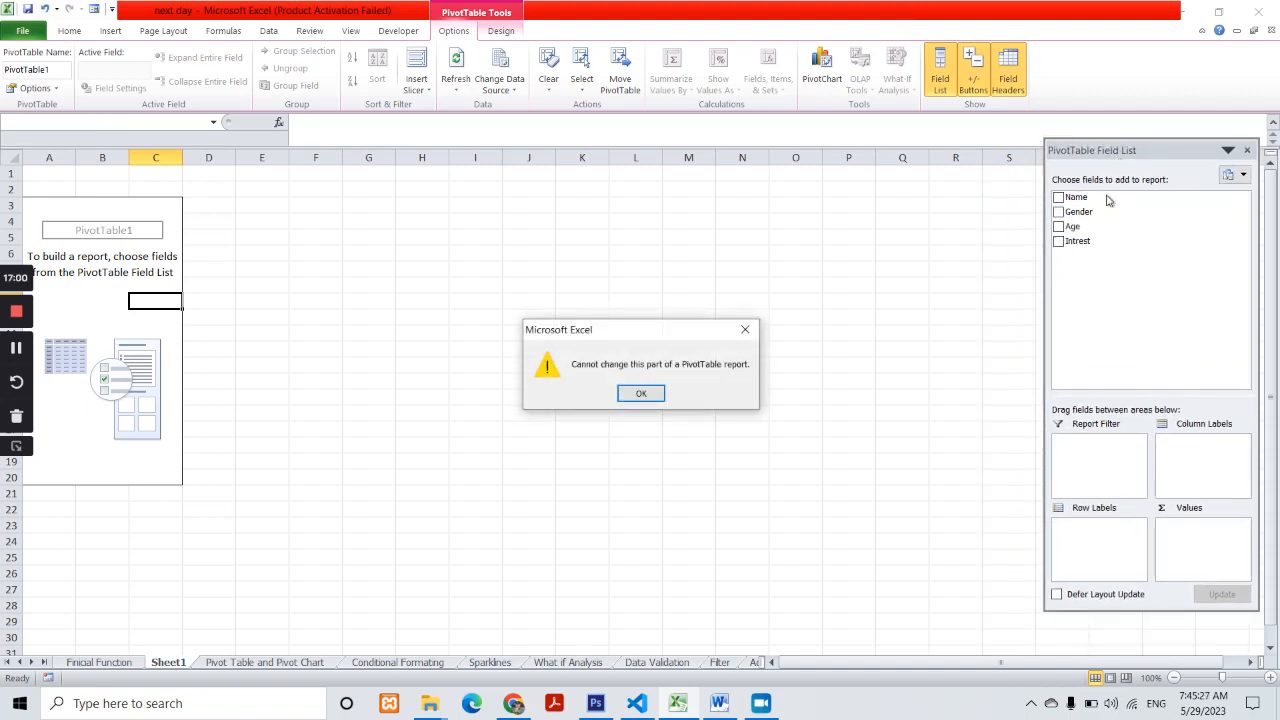
{"action": "left_click", "coordinate": [659, 396]}
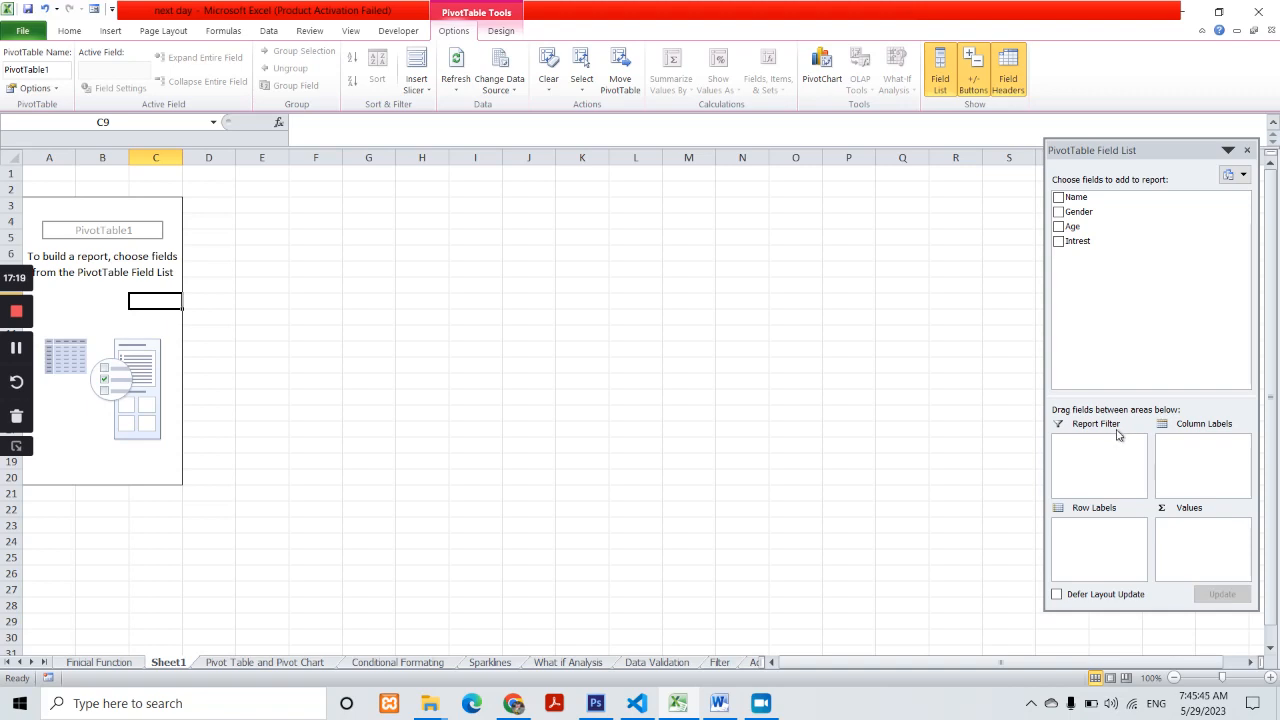
- Try the Gender field as a report filter and as column labels
{"action": "left_click_drag", "start_coordinate": [1100, 212], "coordinate": [1091, 452]}
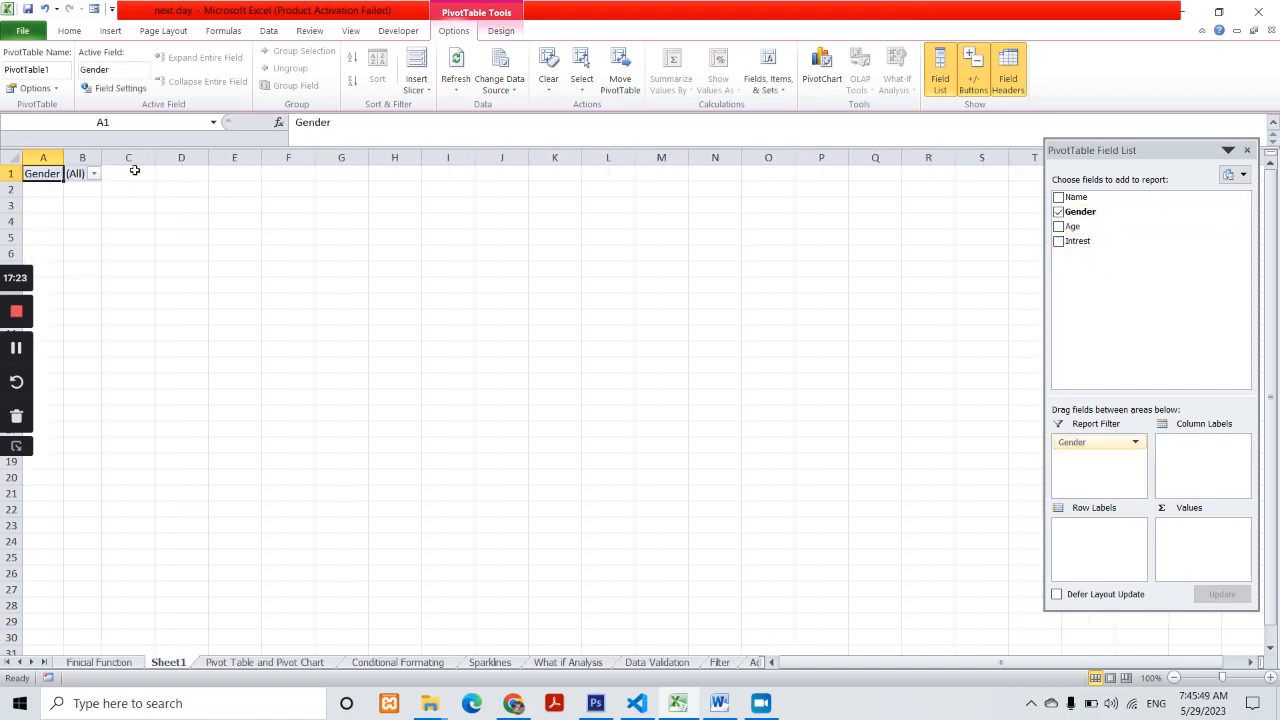
{"action": "left_click", "coordinate": [94, 175]}
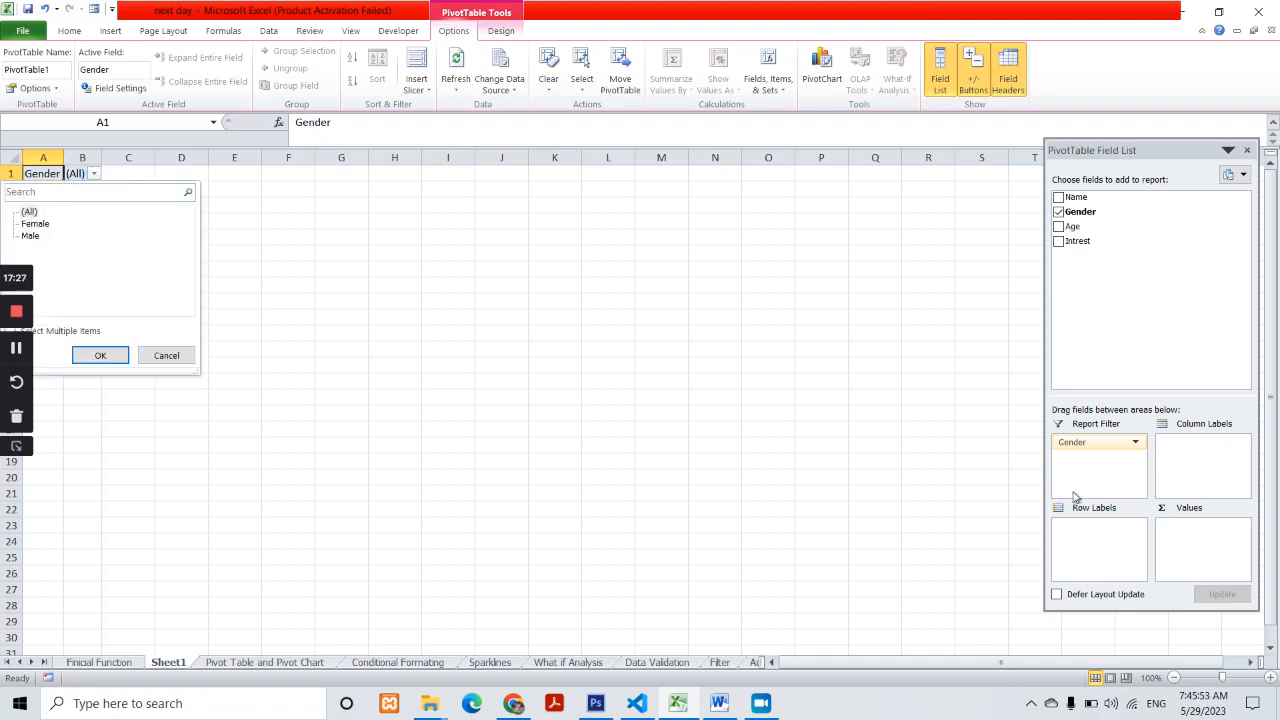
{"action": "left_click", "coordinate": [1095, 445]}
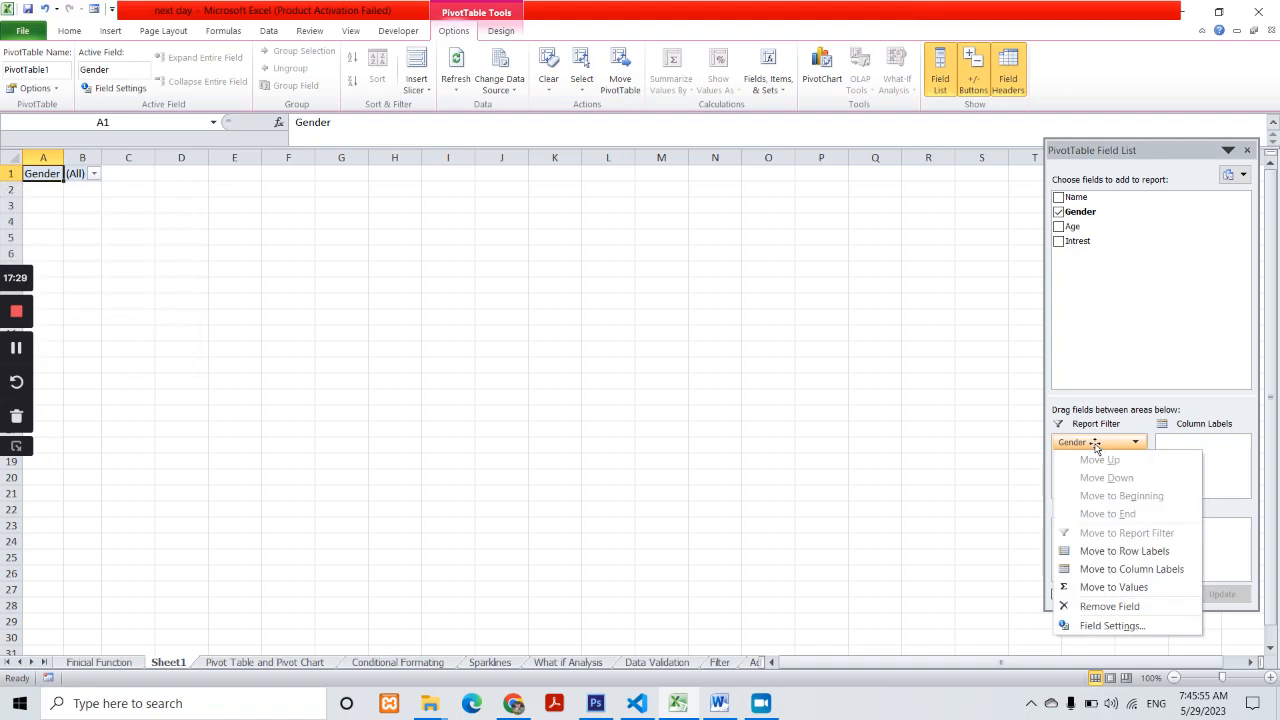
{"action": "left_click_drag", "start_coordinate": [1095, 445], "coordinate": [1202, 448]}
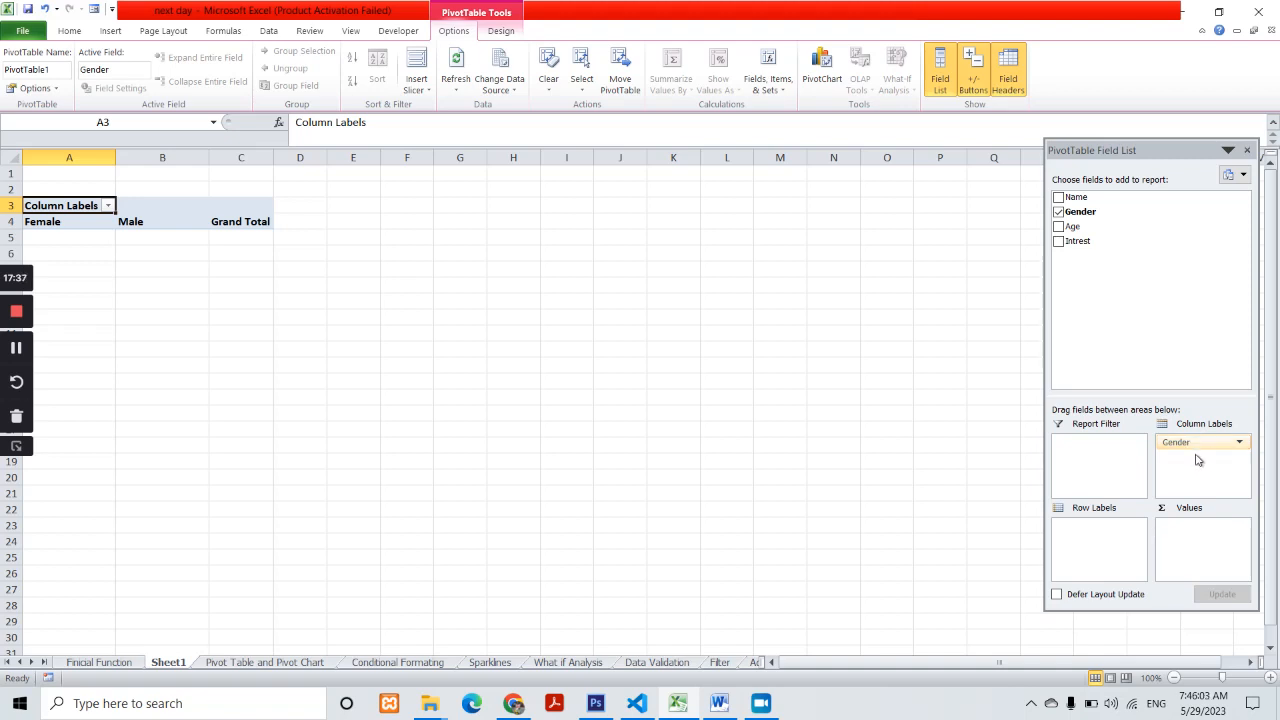
- Use Gender as the row labels and add a count of Gender as the values
{"action": "left_click_drag", "start_coordinate": [1202, 447], "coordinate": [1090, 550]}
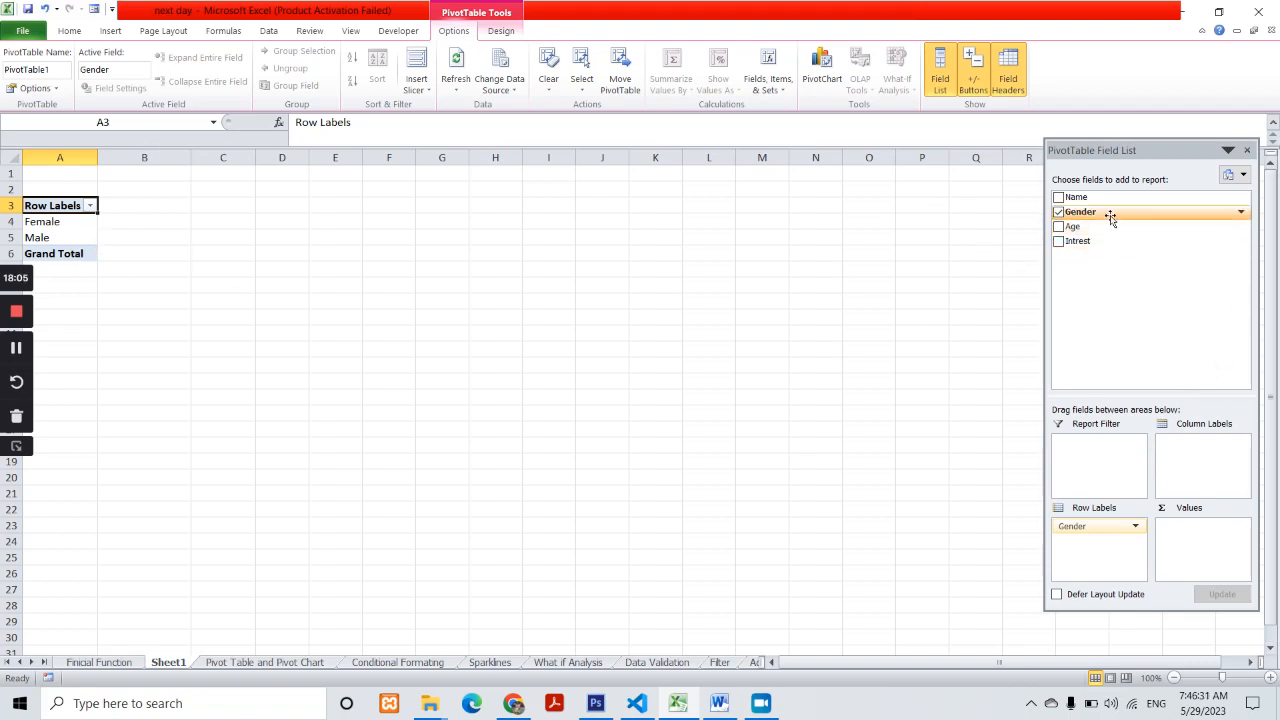
{"action": "left_click_drag", "start_coordinate": [1176, 389], "coordinate": [1196, 542]}
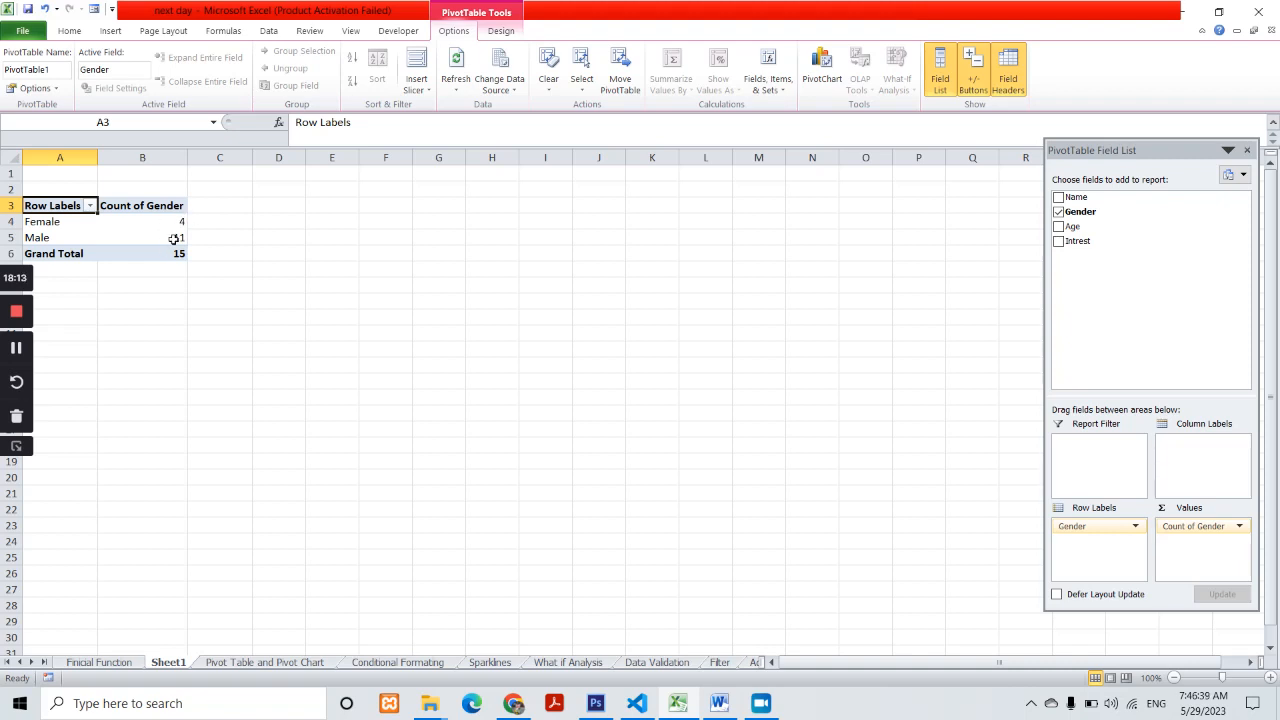
{"action": "mouse_move", "coordinate": [174, 239]}
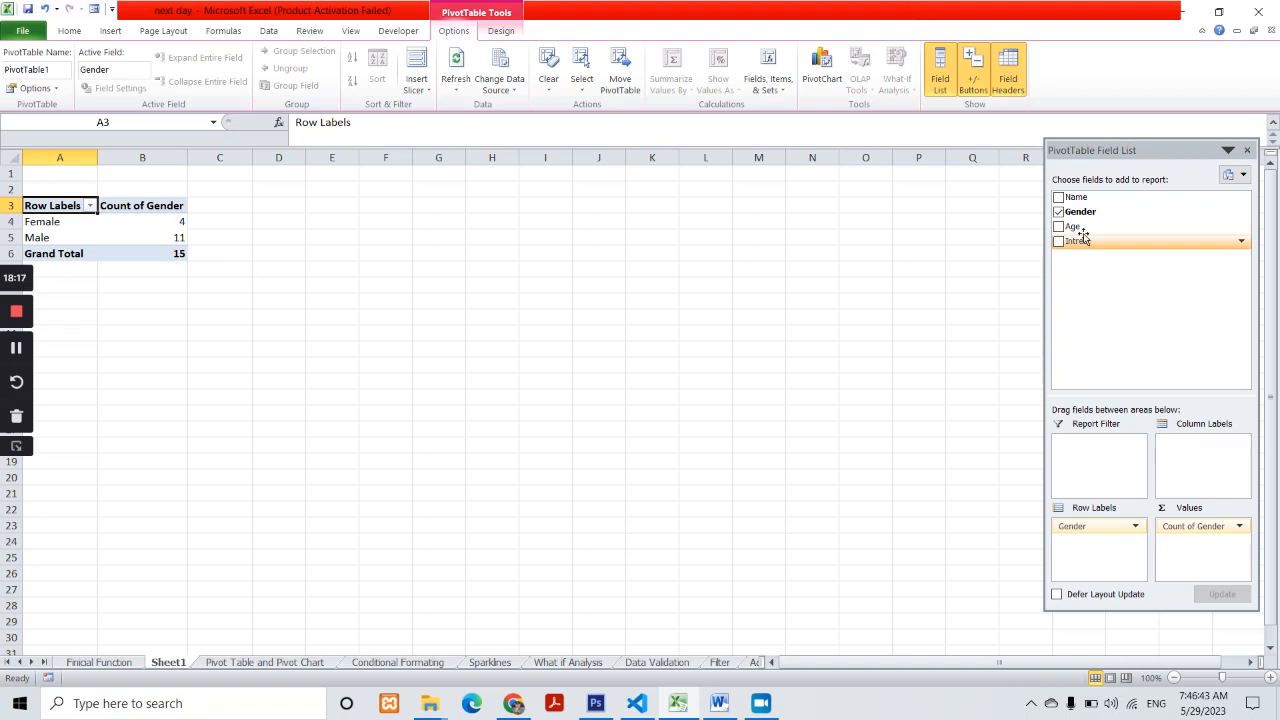
- Add the Intrest field to the PivotTable as column labels to break the Gender count down by interest
{"action": "left_click_drag", "start_coordinate": [1112, 245], "coordinate": [1200, 557]}
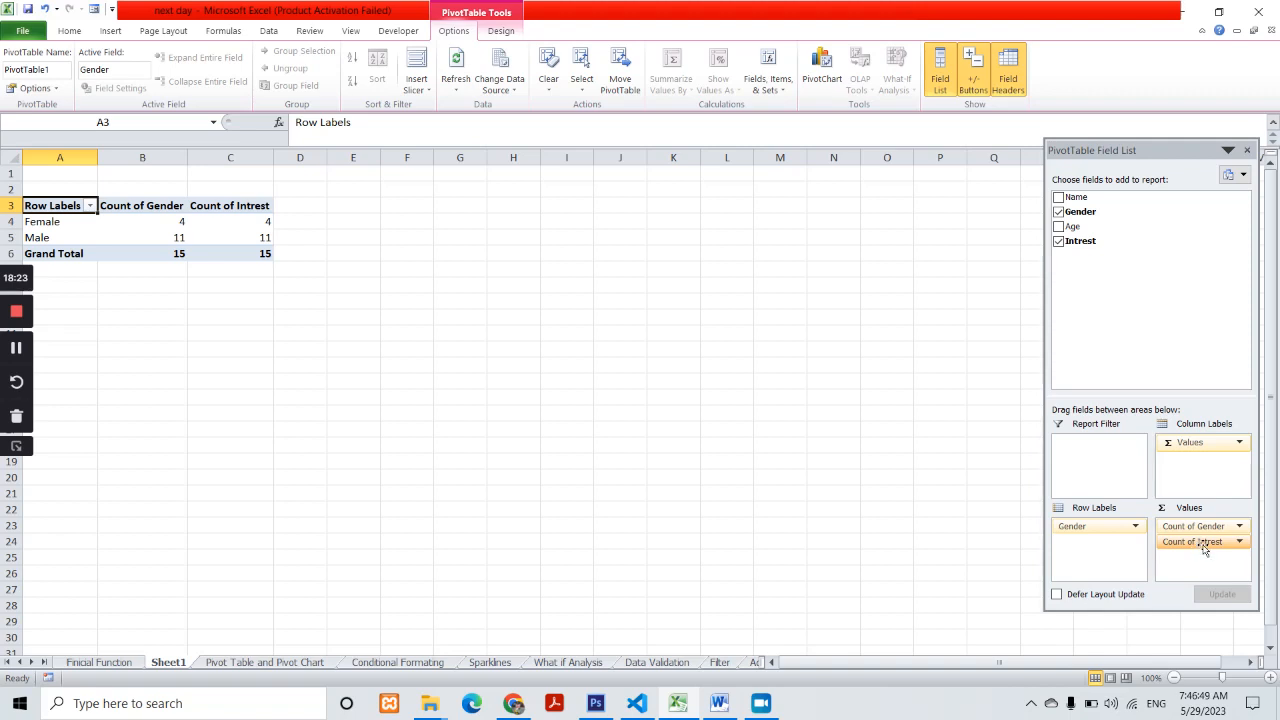
{"action": "left_click_drag", "start_coordinate": [1198, 550], "coordinate": [1180, 468]}
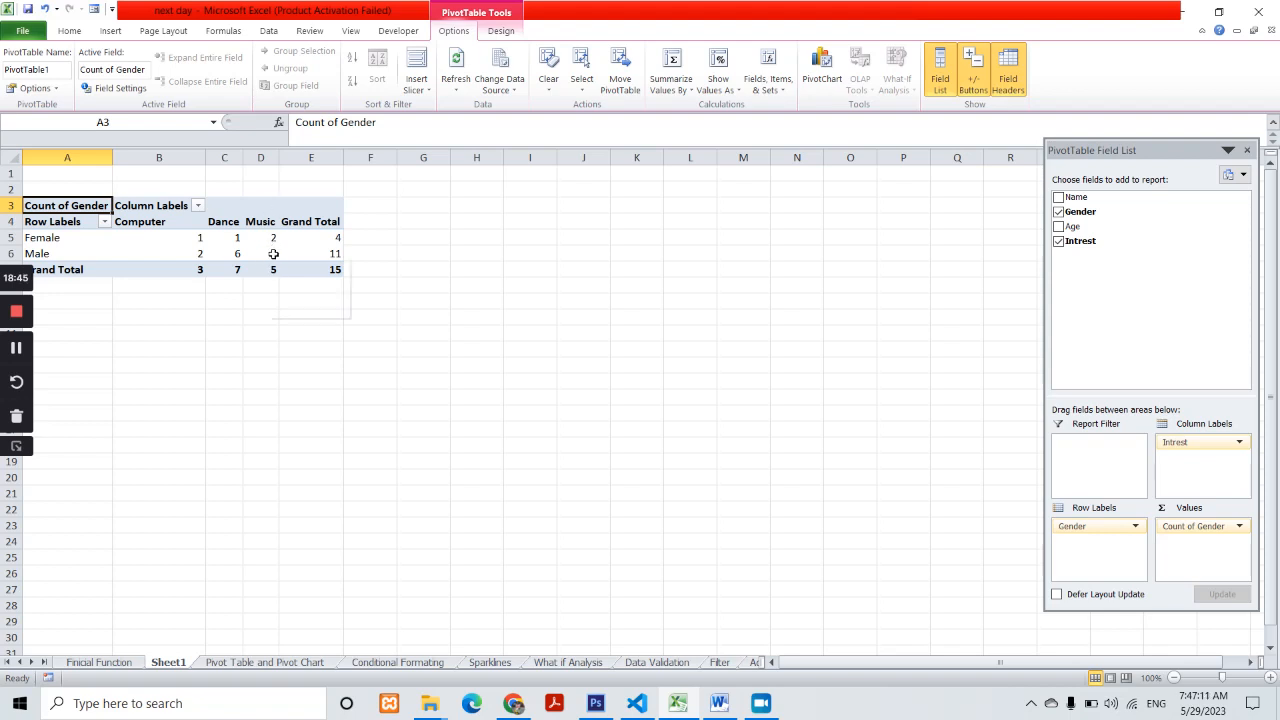
{"action": "mouse_move", "coordinate": [273, 256]}
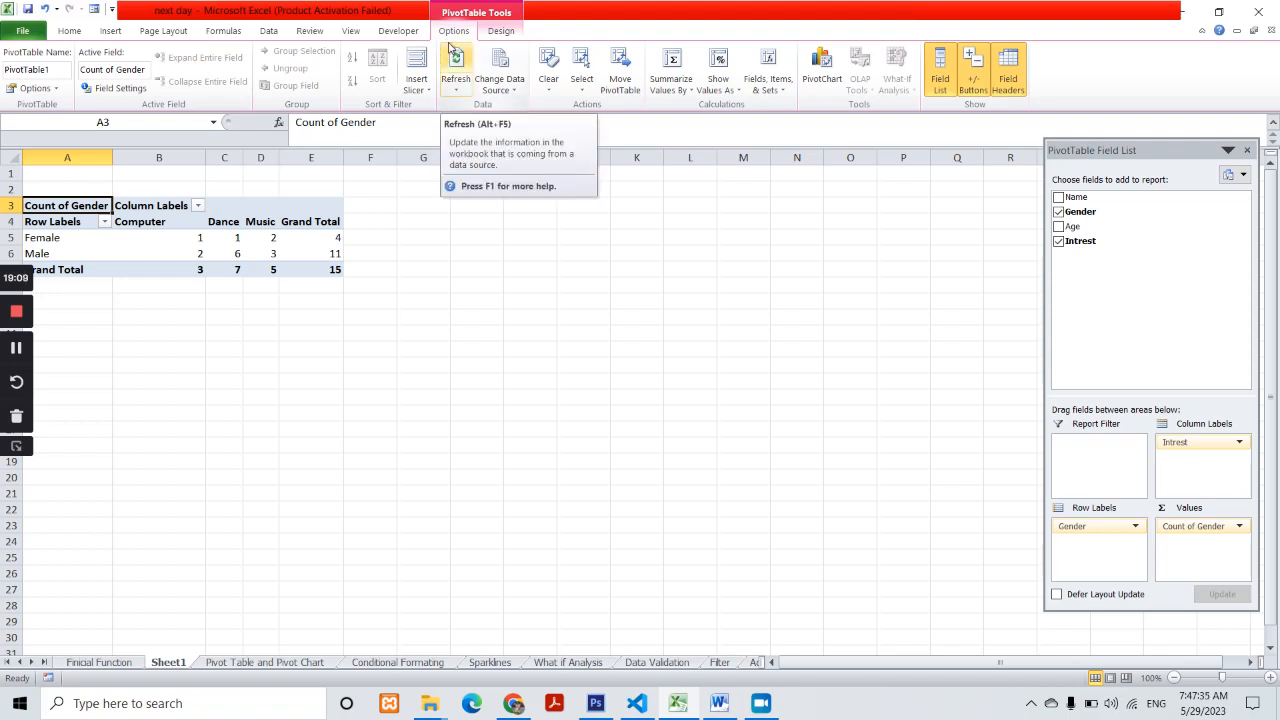
- Insert a clustered column PivotChart from the Gender and Intrest PivotTable, looking through the other available chart types first
{"action": "left_click", "coordinate": [822, 83]}
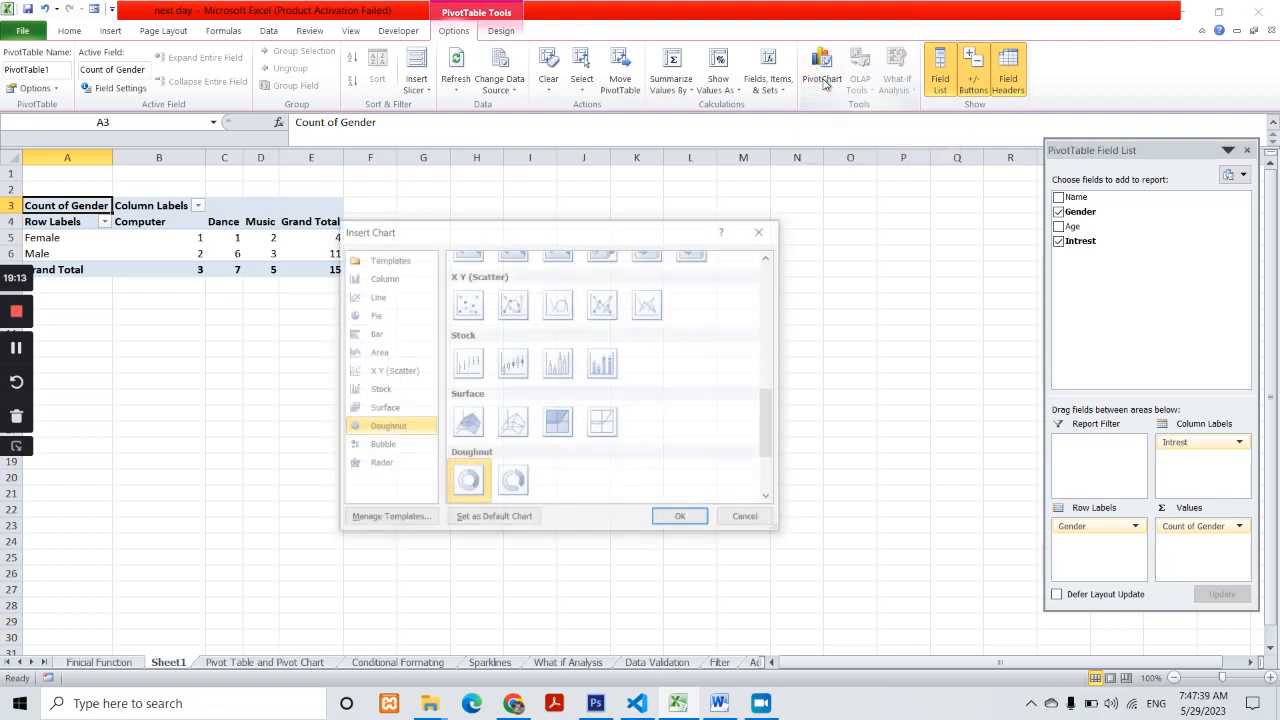
{"action": "left_click_drag", "start_coordinate": [772, 433], "coordinate": [779, 290]}
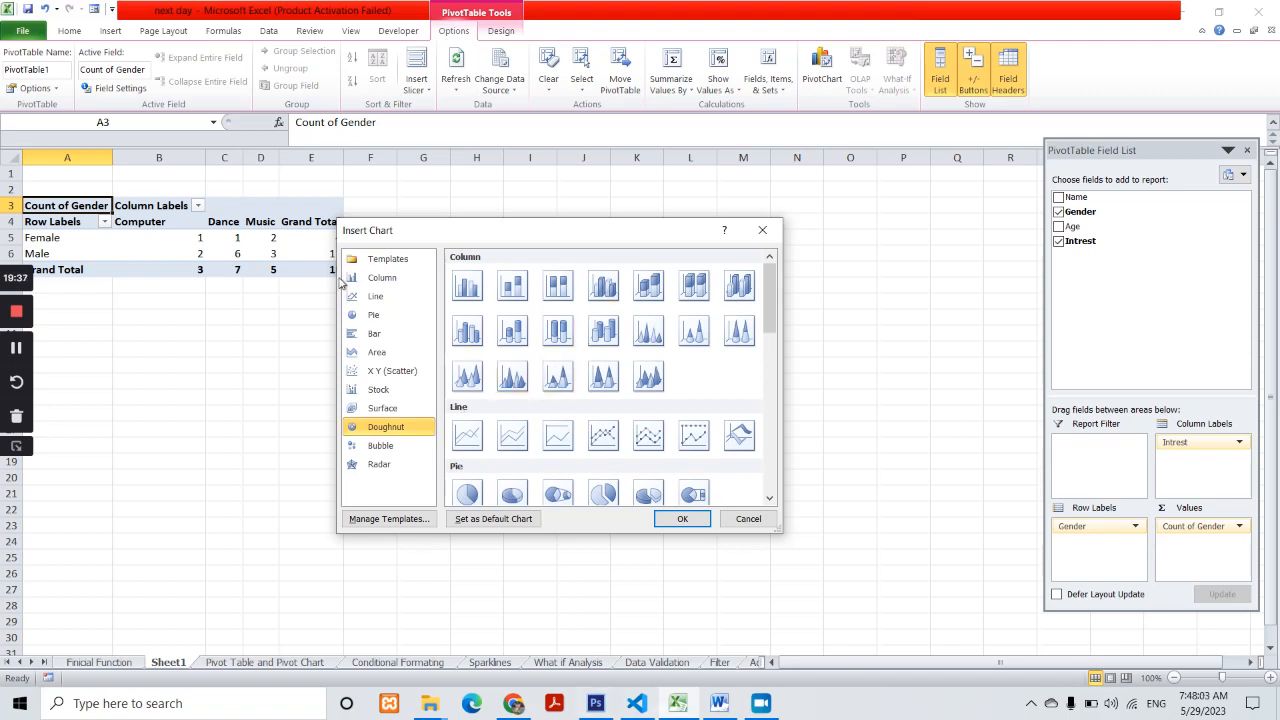
{"action": "left_click", "coordinate": [382, 278]}
{"action": "left_click", "coordinate": [386, 315]}
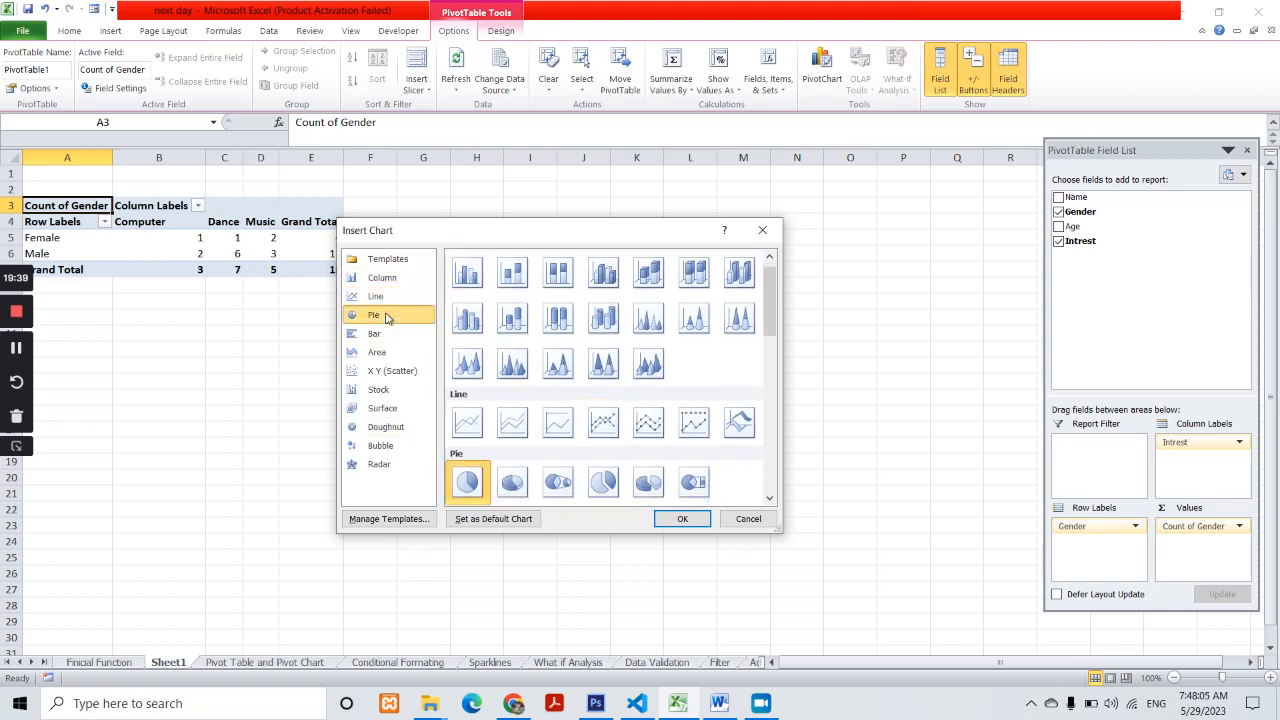
{"action": "left_click", "coordinate": [378, 333]}
{"action": "left_click", "coordinate": [380, 352]}
{"action": "left_click", "coordinate": [388, 371]}
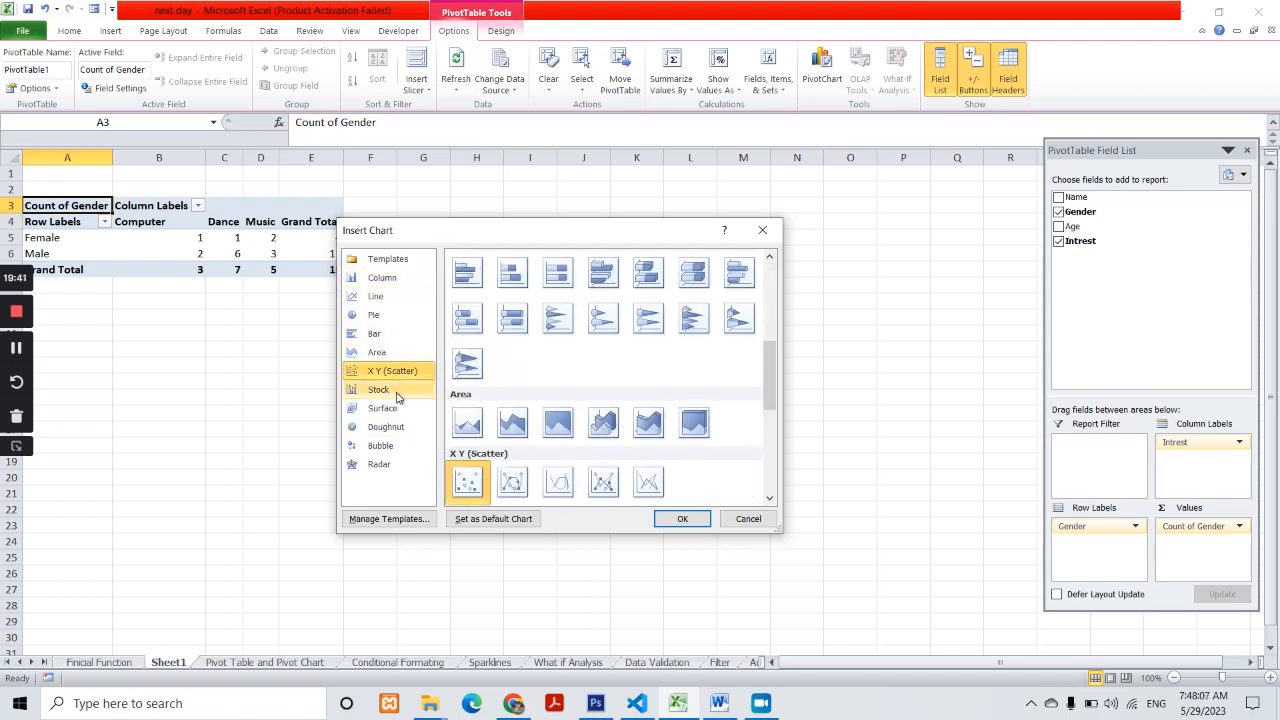
{"action": "left_click", "coordinate": [399, 392]}
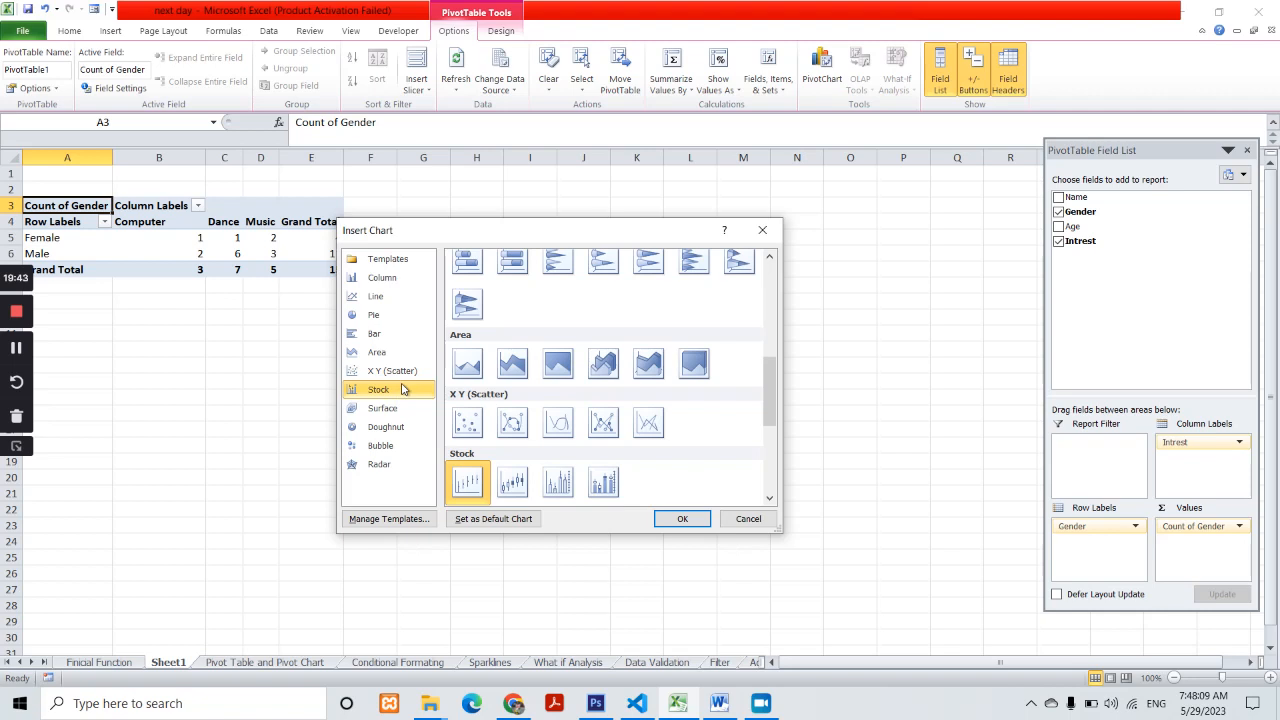
{"action": "left_click", "coordinate": [382, 281]}
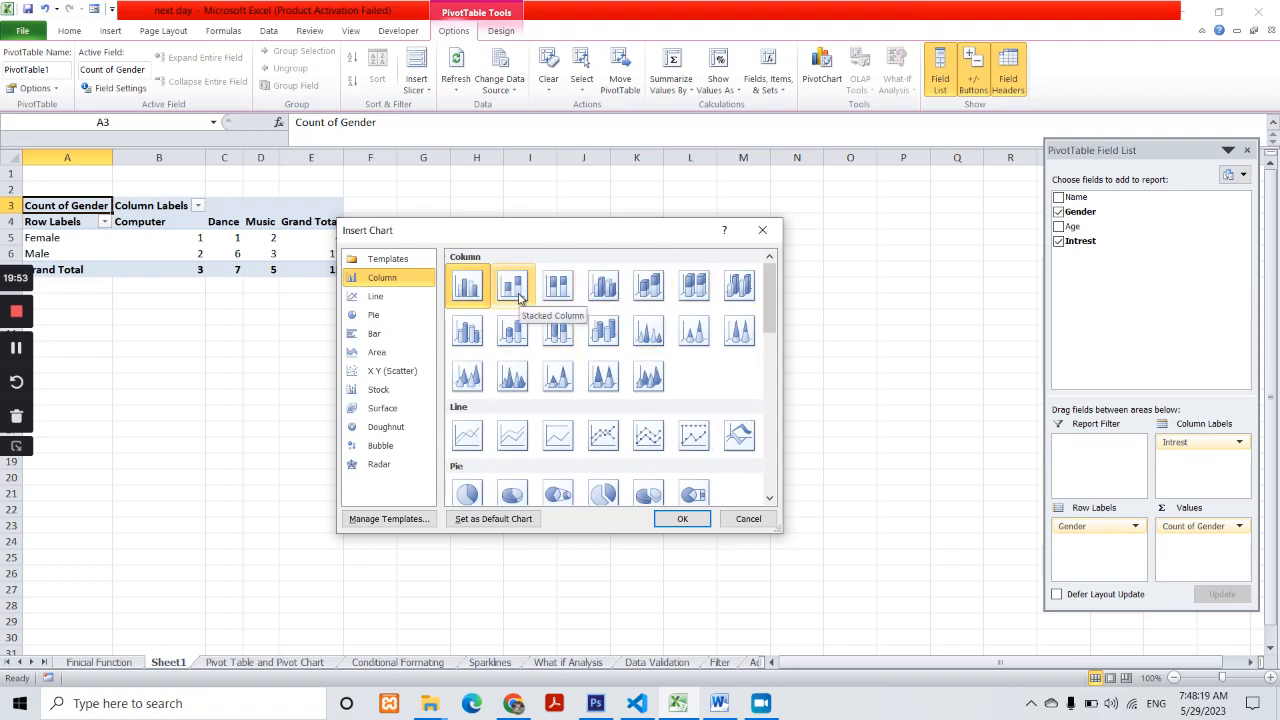
{"action": "left_click", "coordinate": [684, 519]}
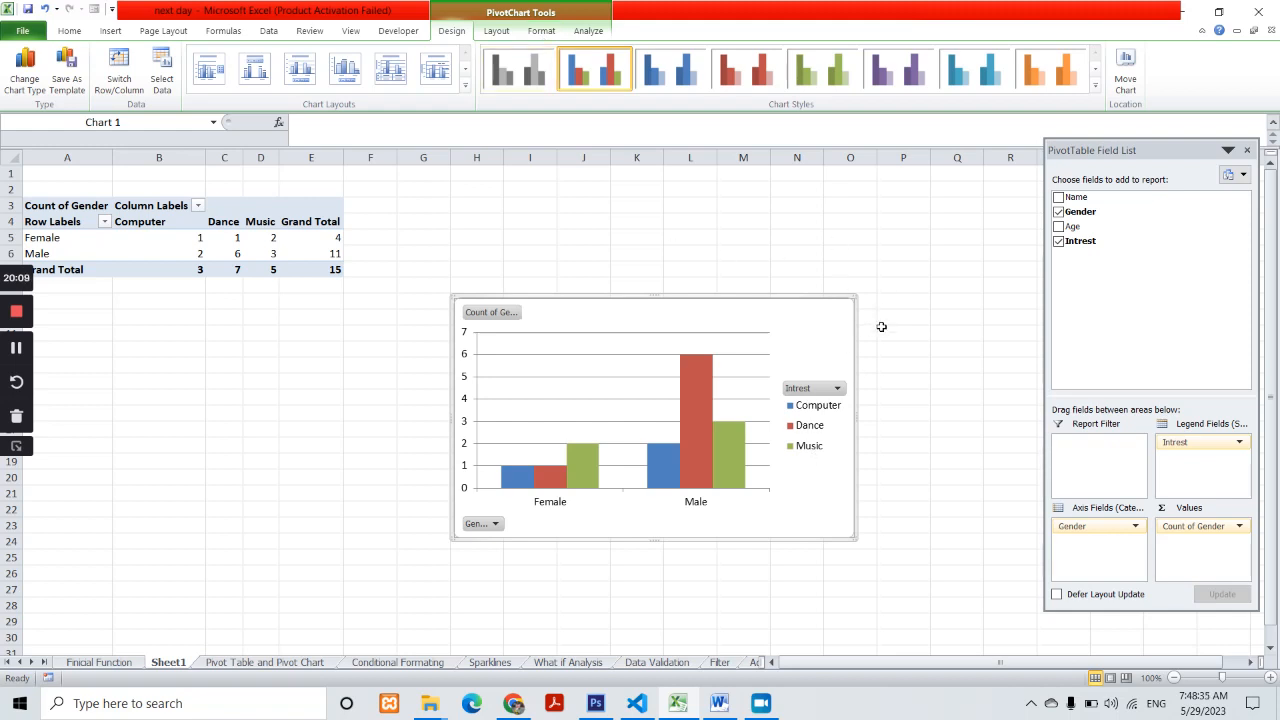
- Try several chart layouts and apply the one with a chart title, vertical axis title and labels on the Male columns
{"action": "left_click", "coordinate": [350, 74]}
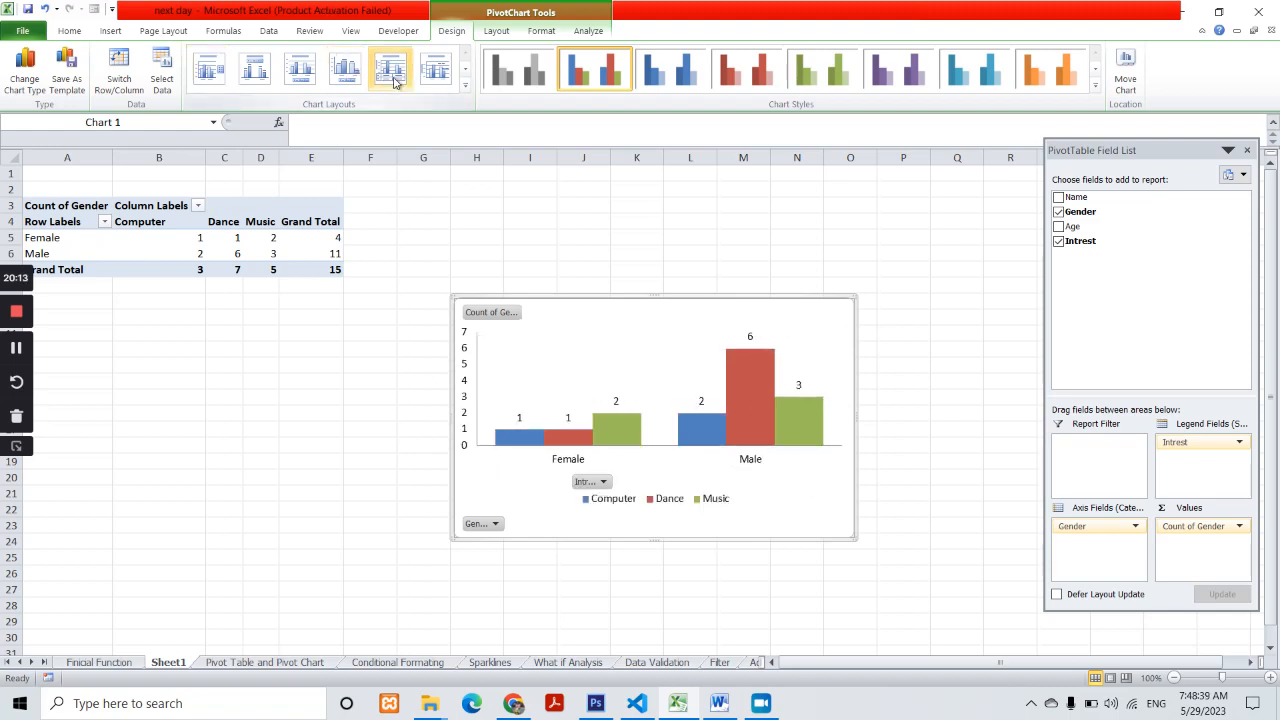
{"action": "left_click", "coordinate": [396, 80]}
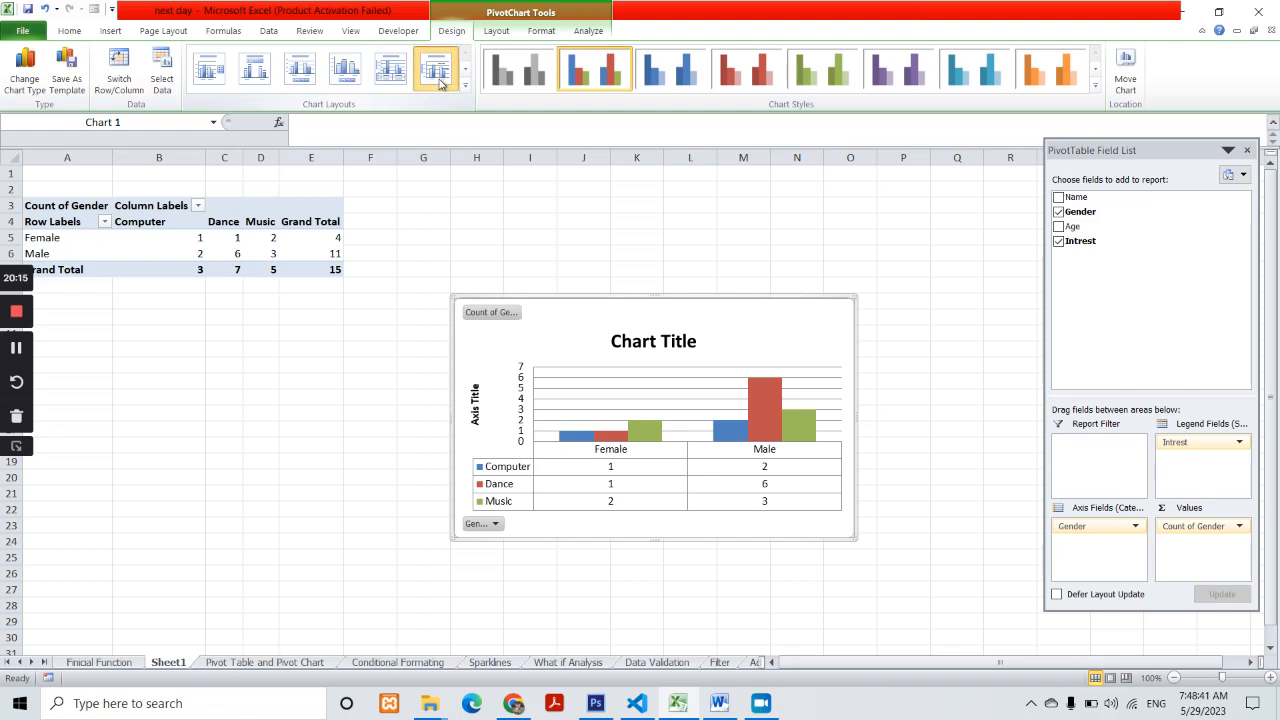
{"action": "left_click", "coordinate": [438, 80]}
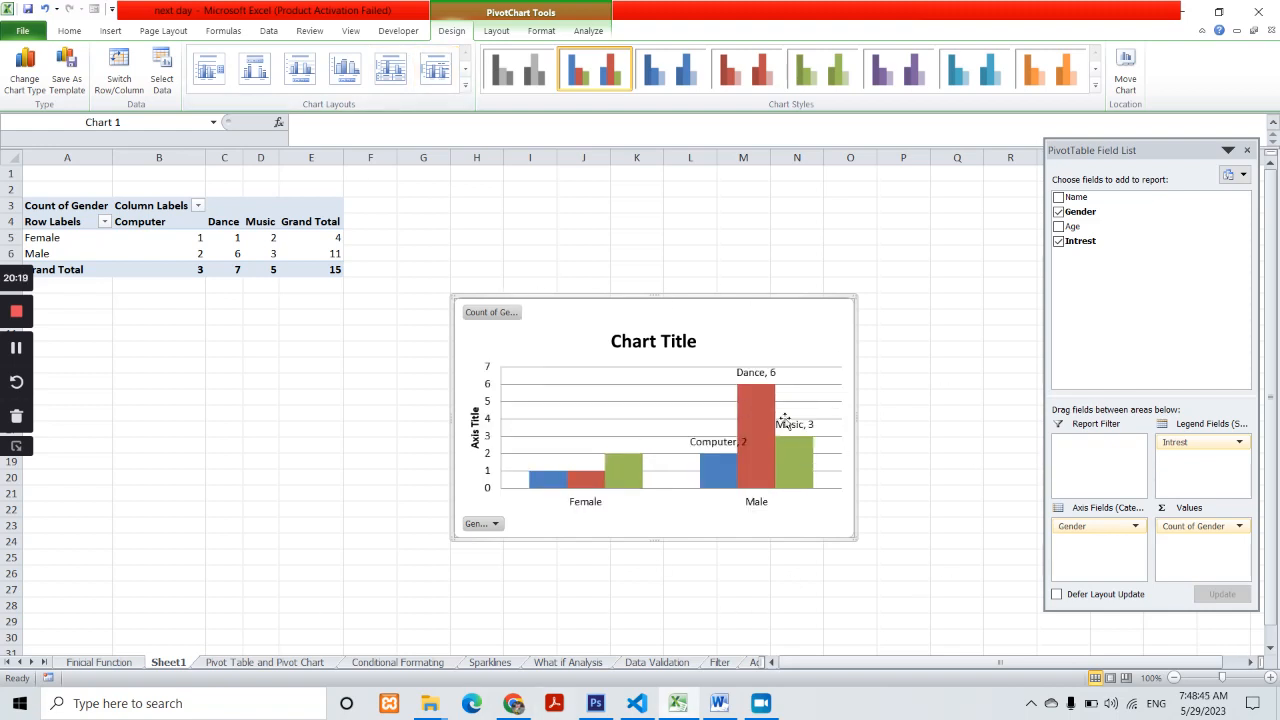
- Replace the placeholder title of the PivotChart with "Students Details"
{"action": "left_click", "coordinate": [676, 342]}
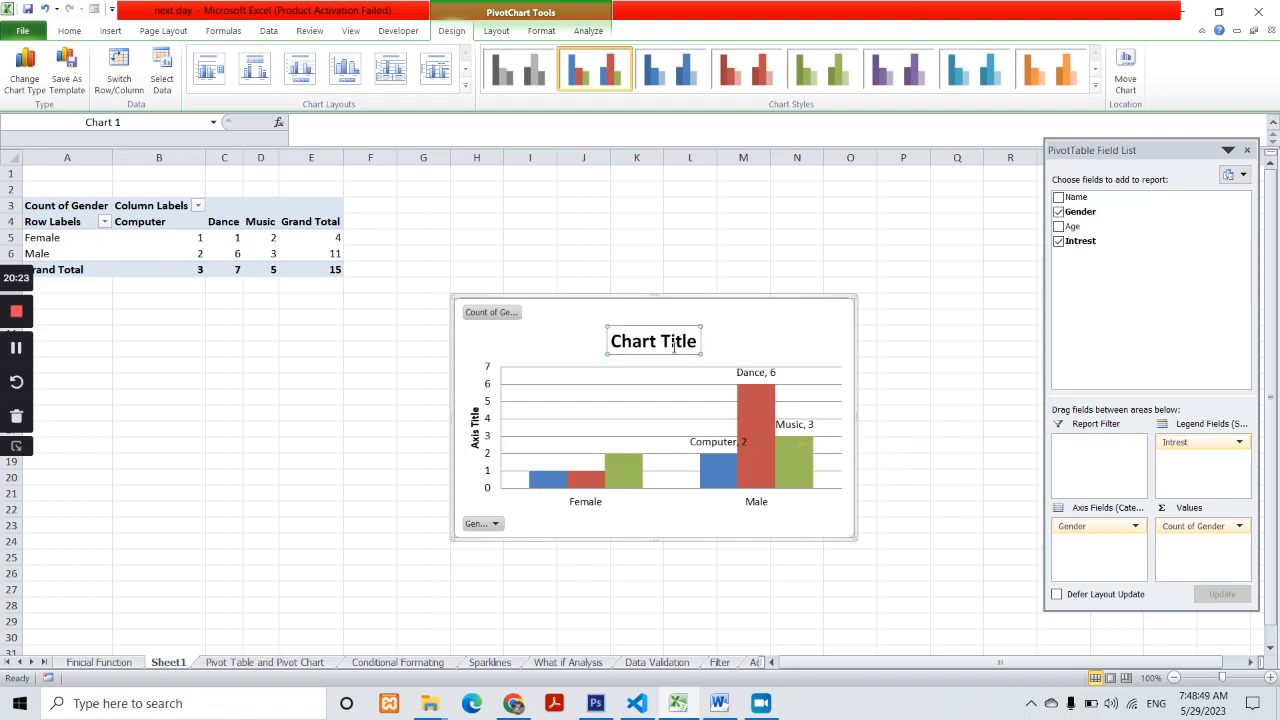
{"action": "triple_click", "coordinate": [678, 342]}
{"action": "type", "text": "S"}
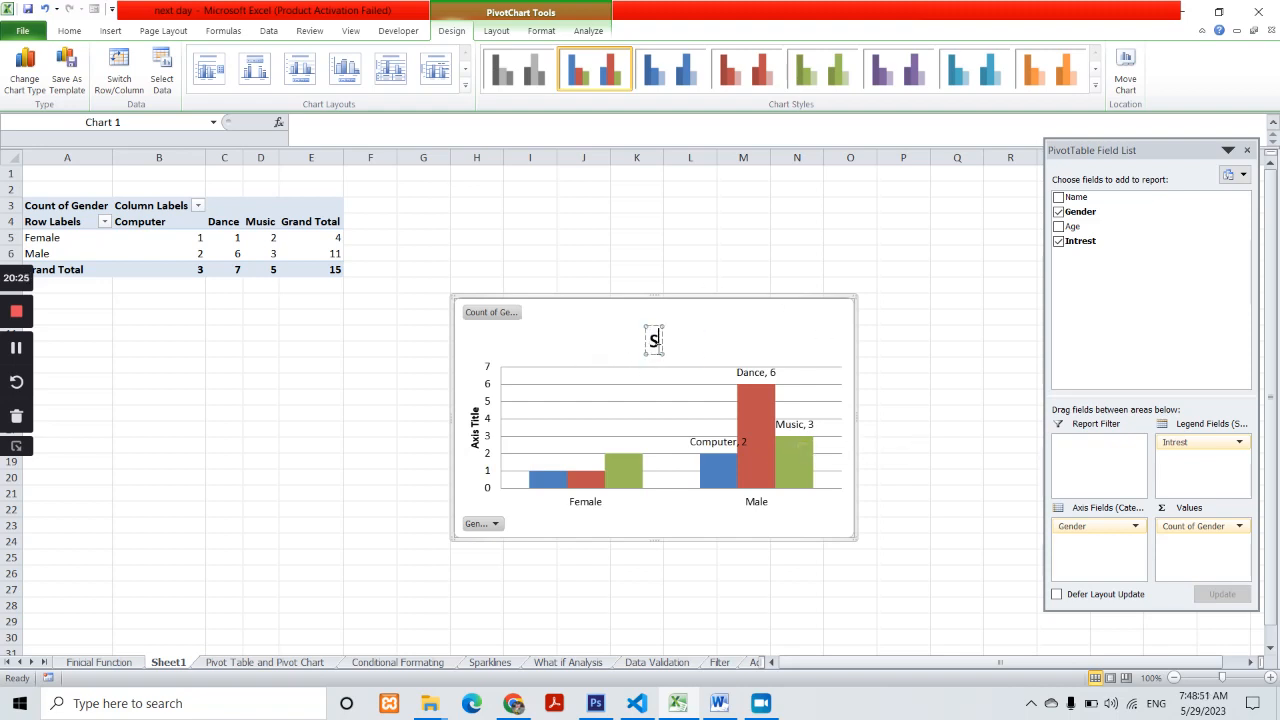
{"action": "type", "text": "tudetns"}
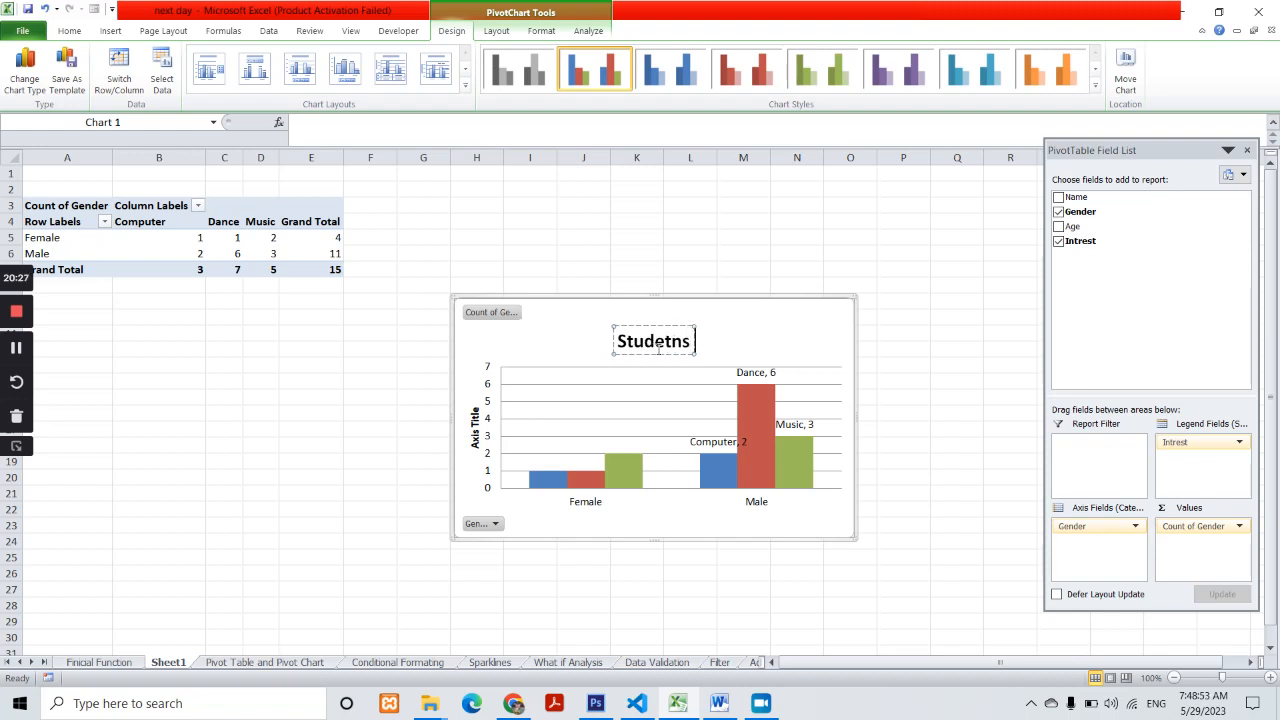
{"action": "key", "text": "BackSpace"}
{"action": "key", "text": "BackSpace"}
{"action": "key", "text": "BackSpace"}
{"action": "type", "text": "nts Det"}
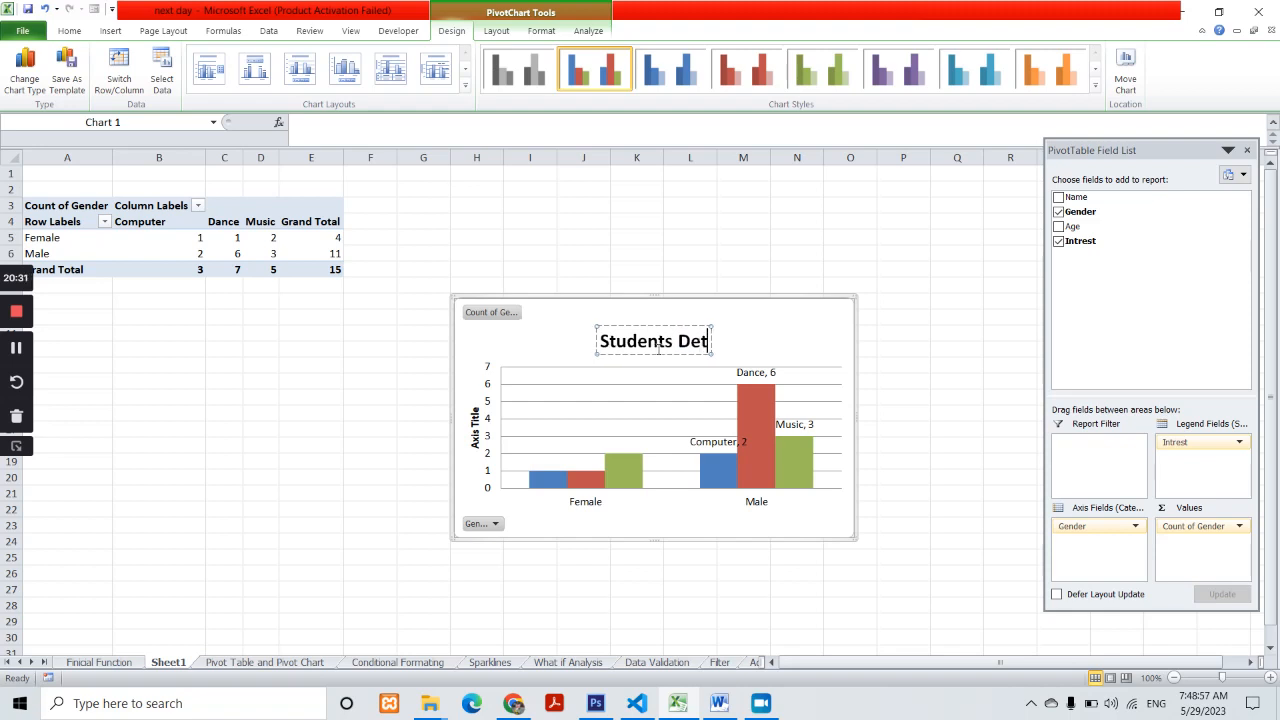
{"action": "type", "text": "ails"}
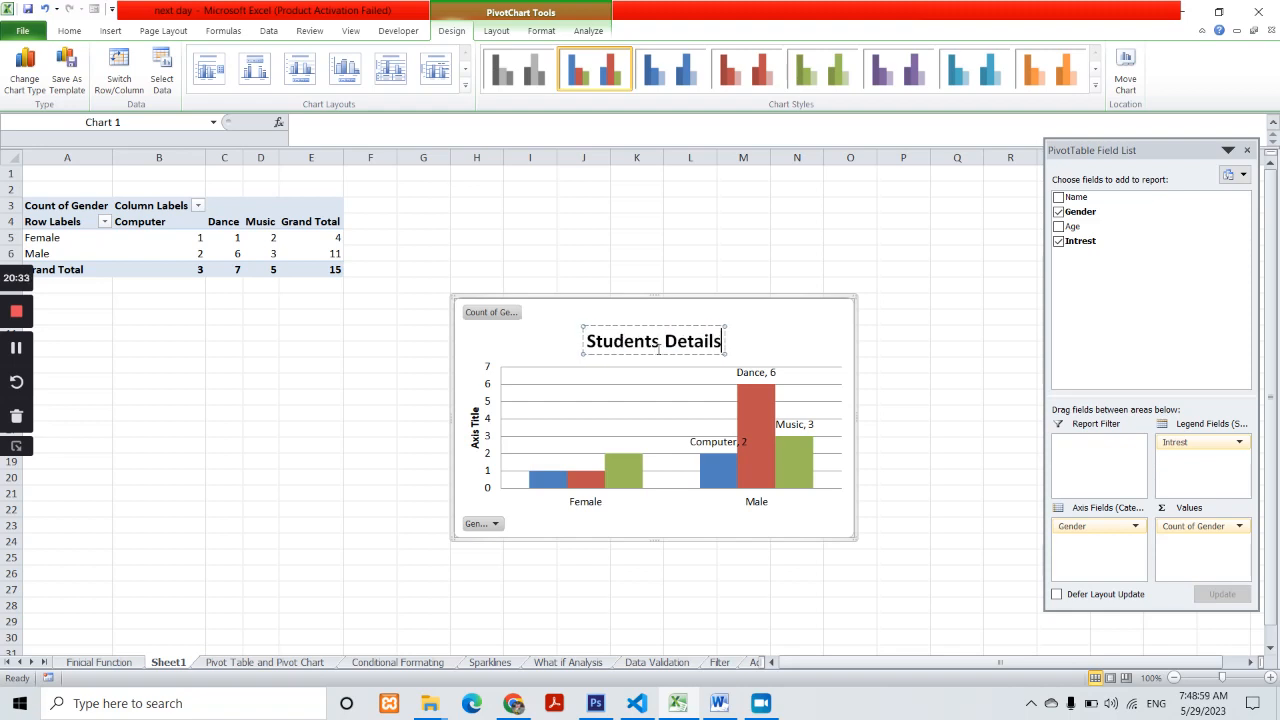
- Apply the multicolour chart style with a black background to the whole PivotChart
{"action": "left_click", "coordinate": [853, 296]}
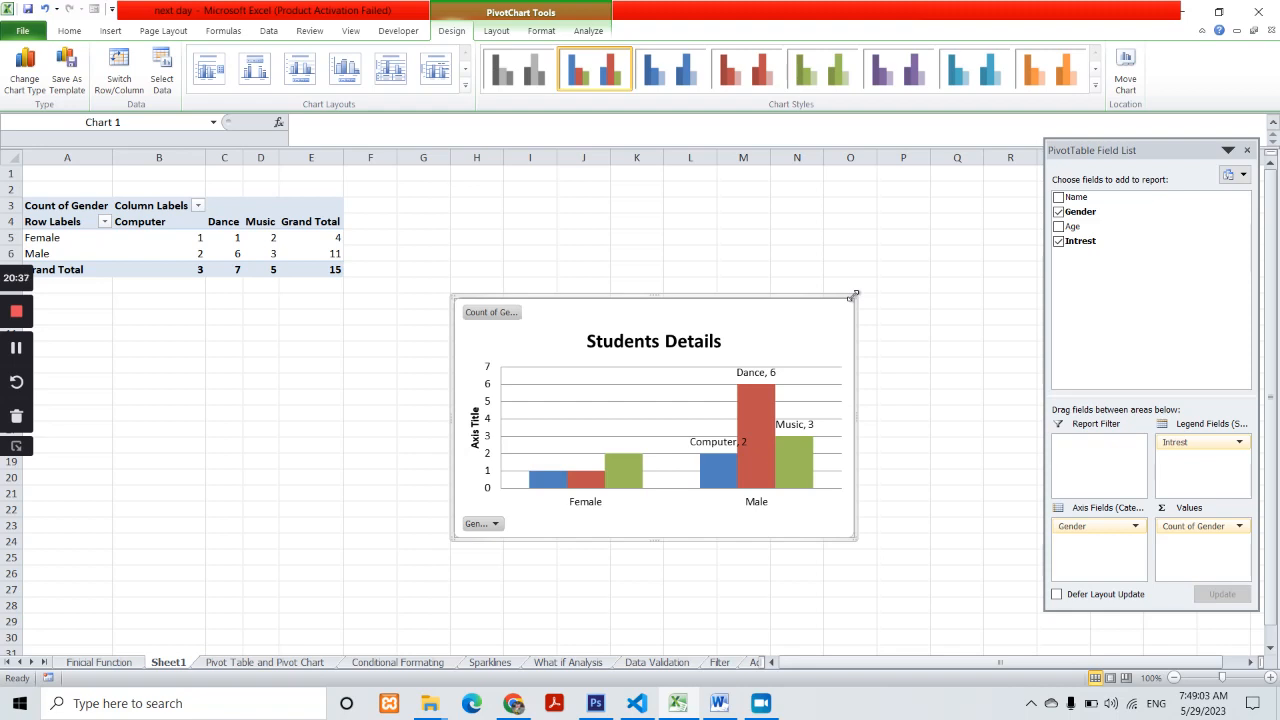
{"action": "left_click", "coordinate": [1097, 87]}
{"action": "left_click", "coordinate": [594, 298]}
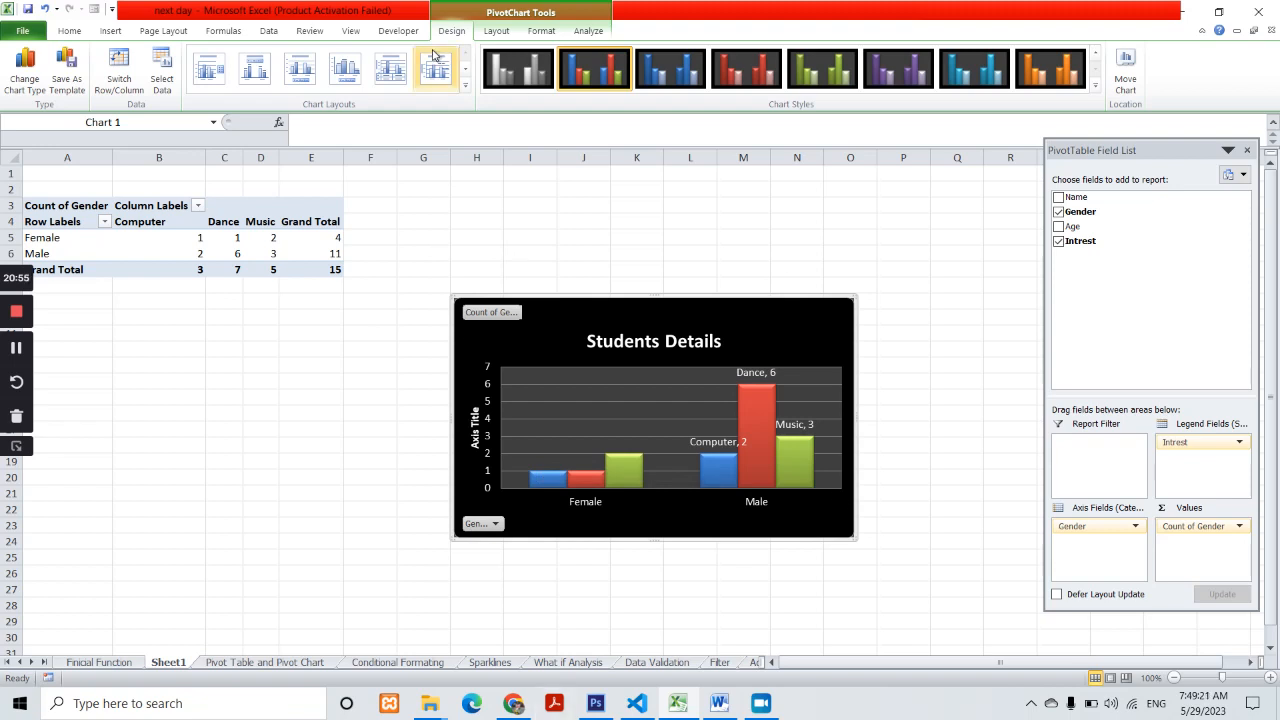
- Go back to the Pivot Table and Pivot Chart sheet and deselect the student table
{"action": "left_click", "coordinate": [290, 666]}
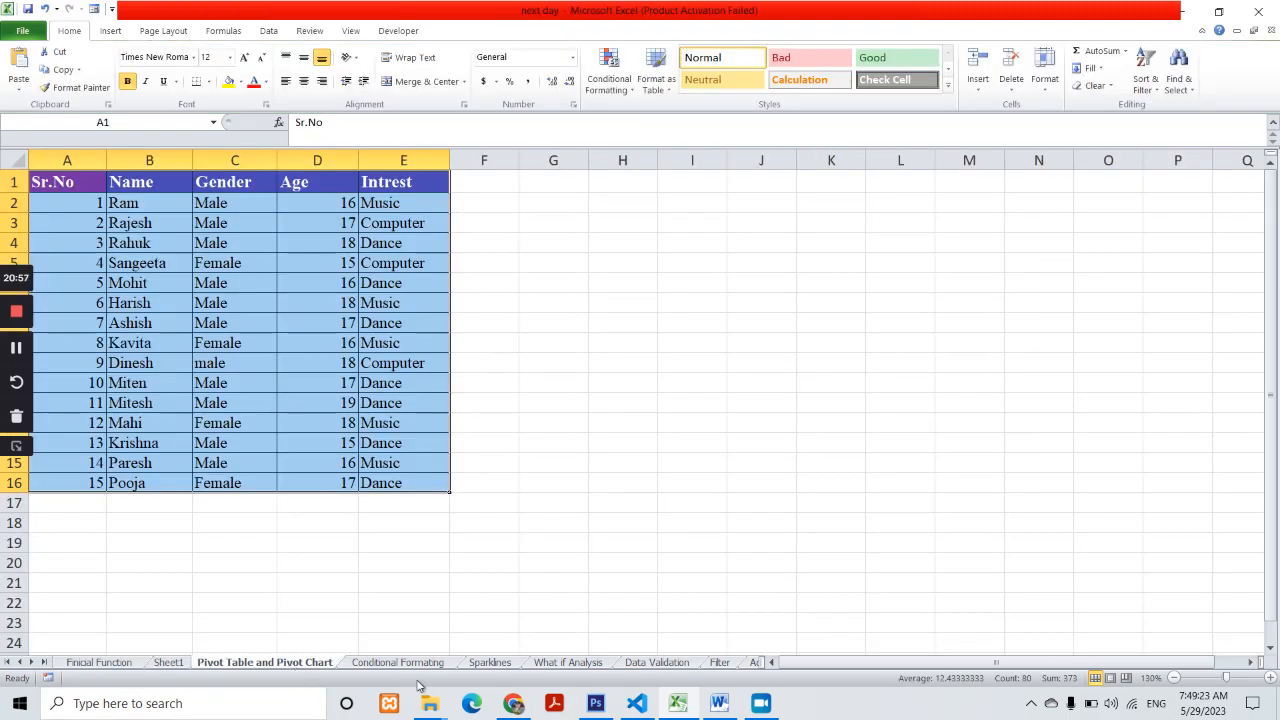
{"action": "left_click", "coordinate": [650, 408]}
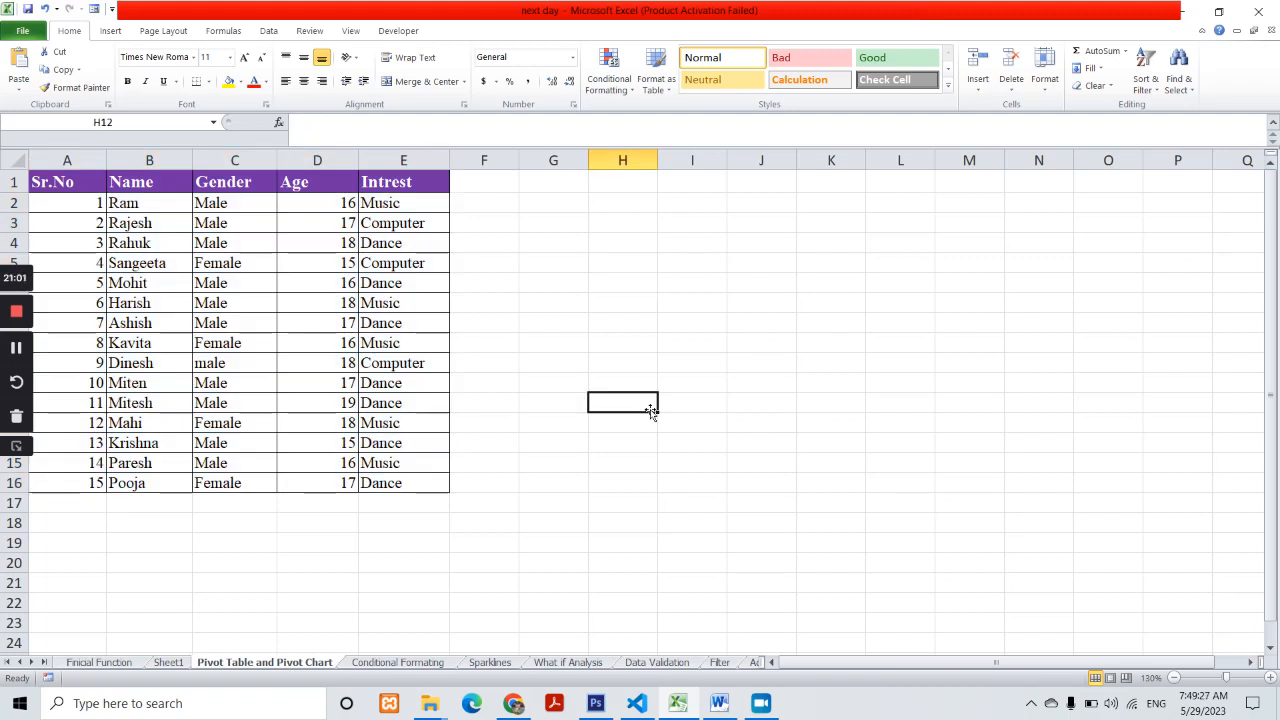
{"action": "left_click", "coordinate": [428, 664]}
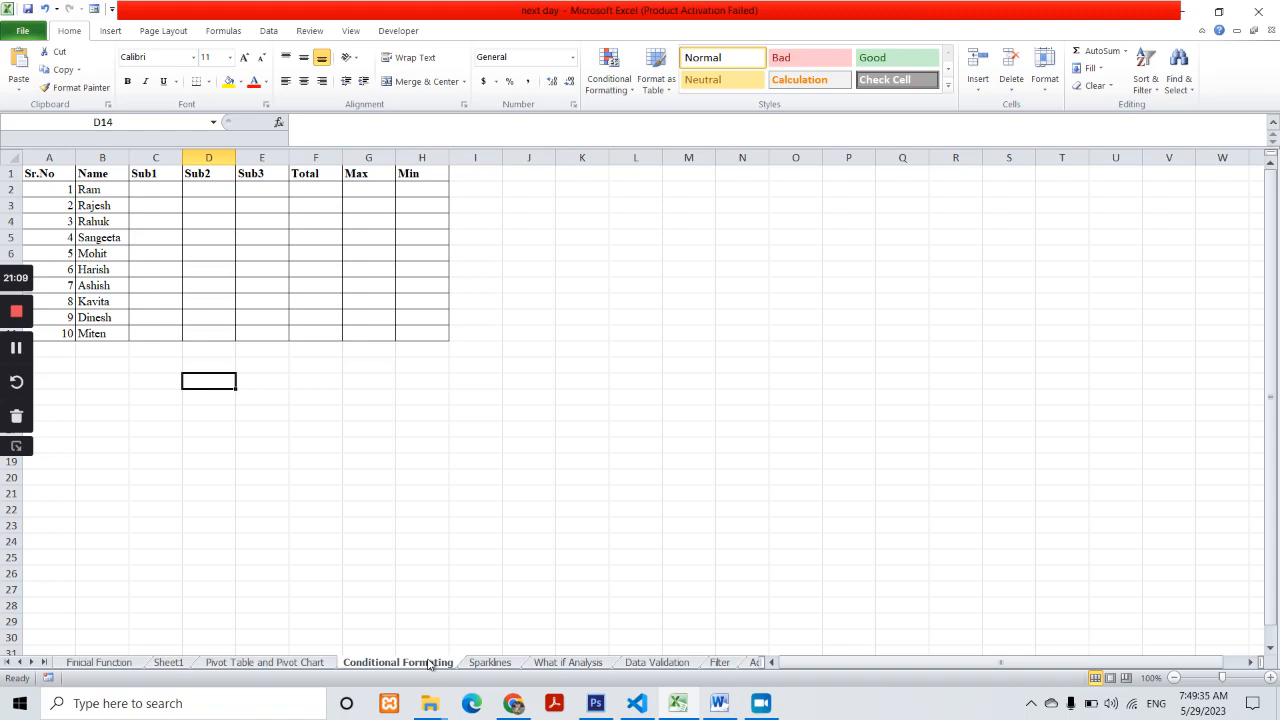
{"action": "left_click", "coordinate": [297, 664]}
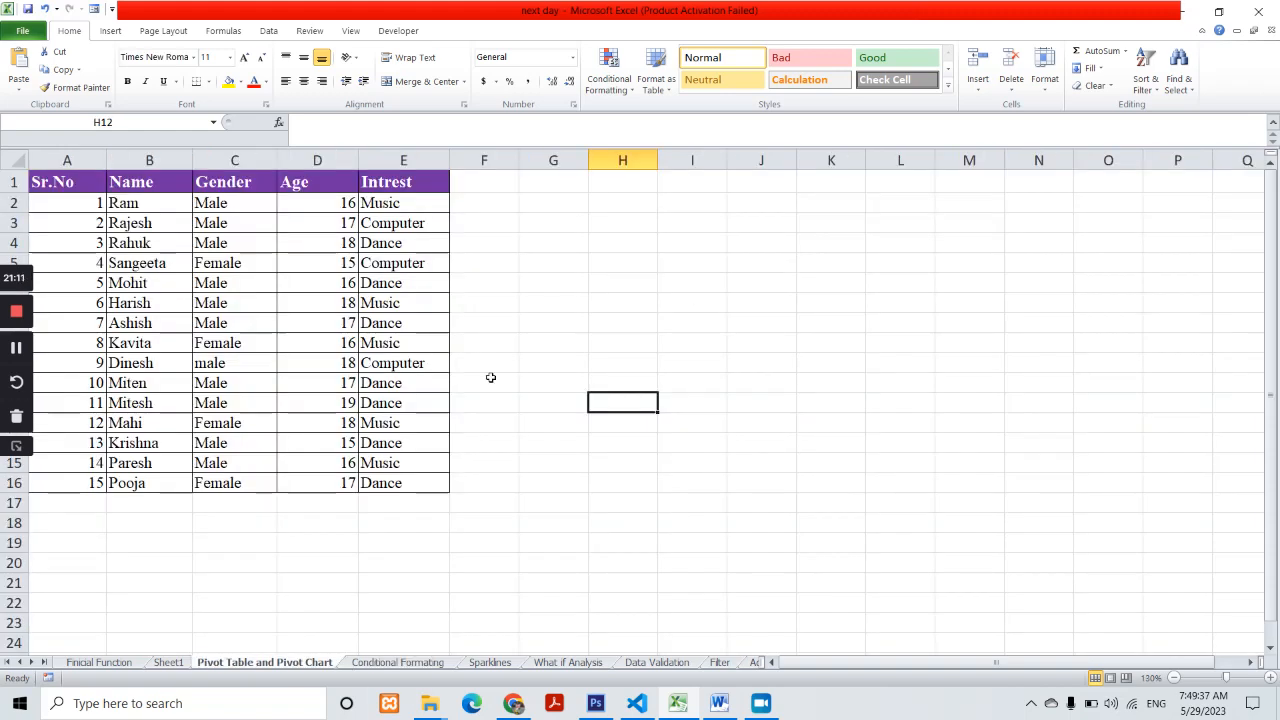
{"action": "left_click_drag", "start_coordinate": [763, 355], "coordinate": [766, 338]}
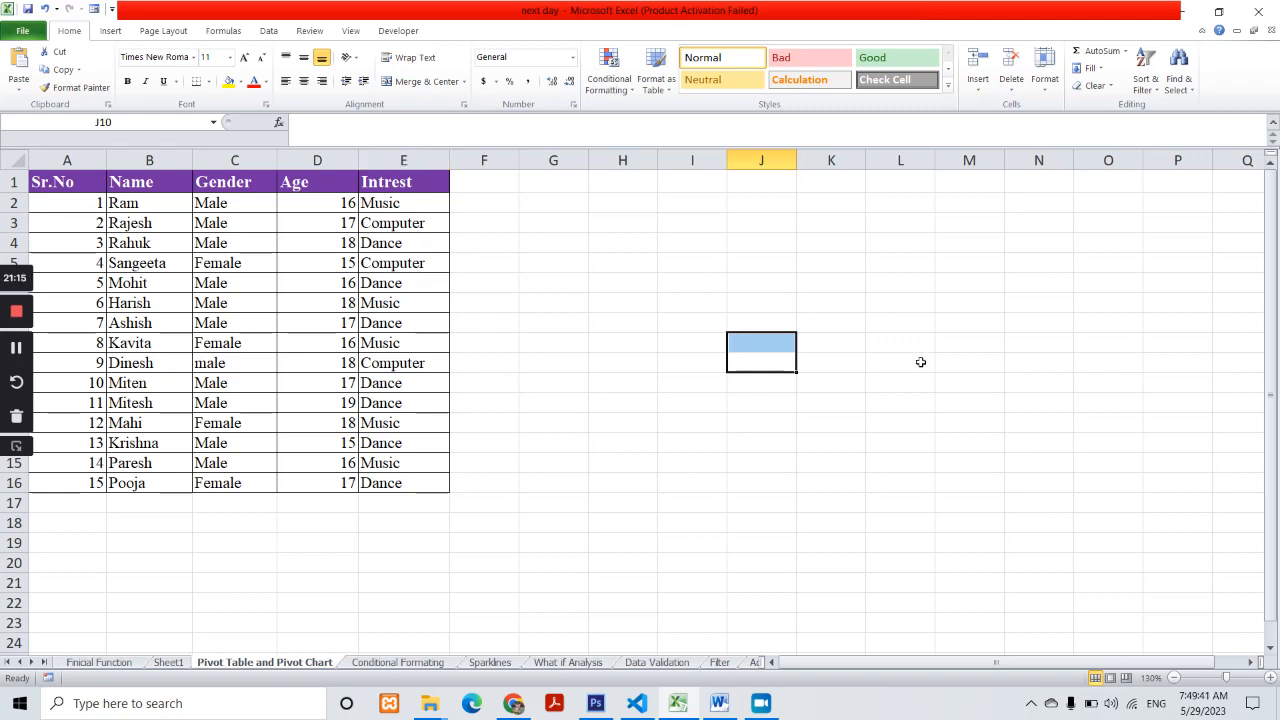
- List the interests Music, Computer and Dance in cells K5 to K7, beside the student table
{"action": "left_click", "coordinate": [849, 266]}
{"action": "type", "text": "Music"}
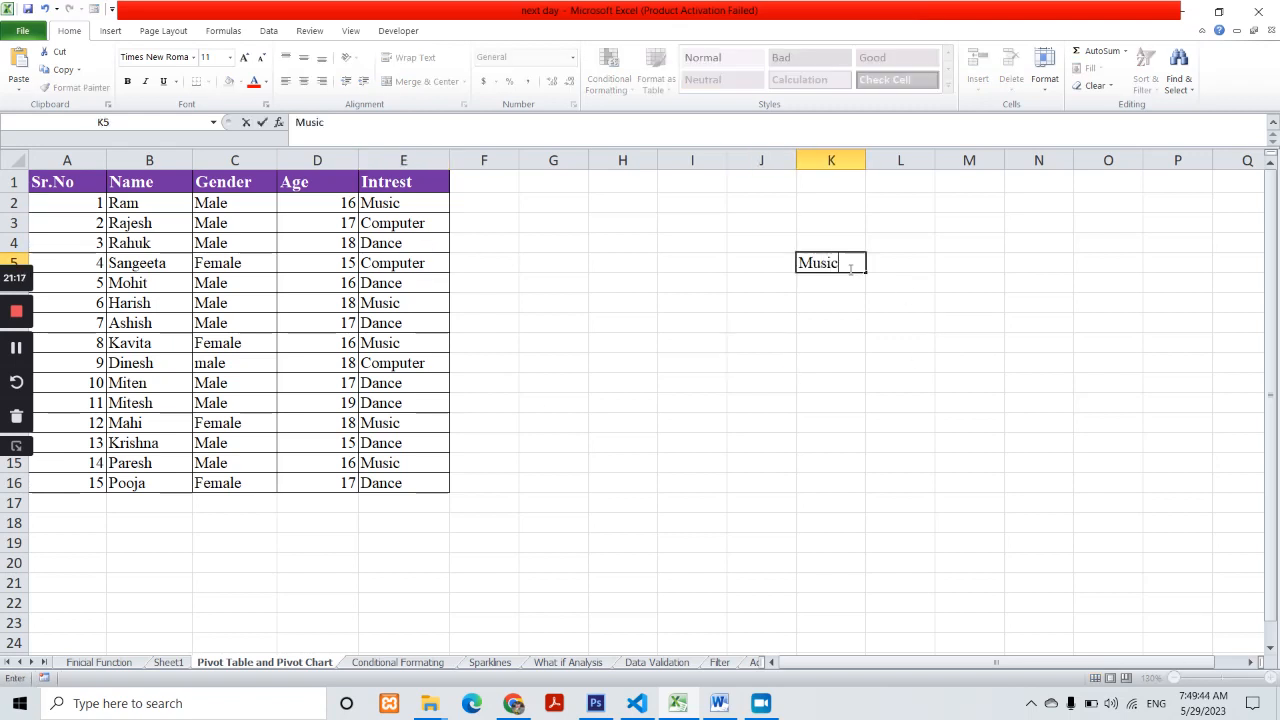
{"action": "key", "text": "Return"}
{"action": "type", "text": "Computer"}
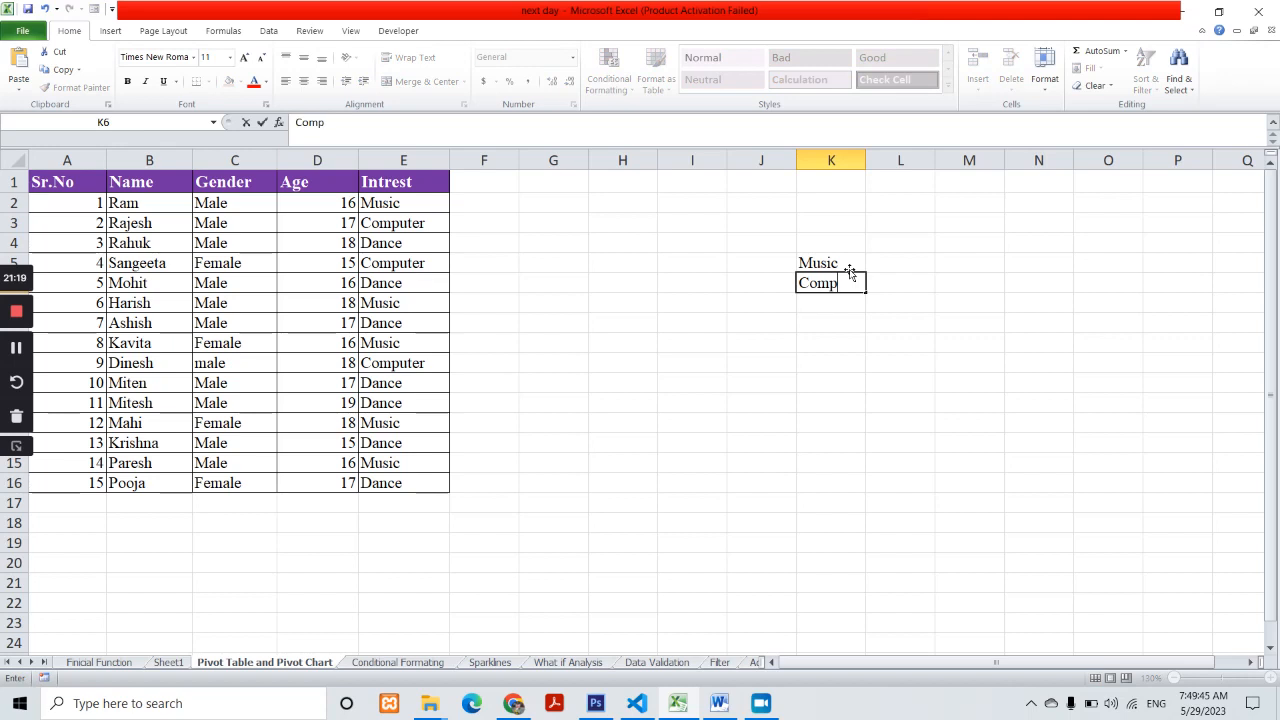
{"action": "key", "text": "Return"}
{"action": "type", "text": "Dance"}
{"action": "key", "text": "Return"}
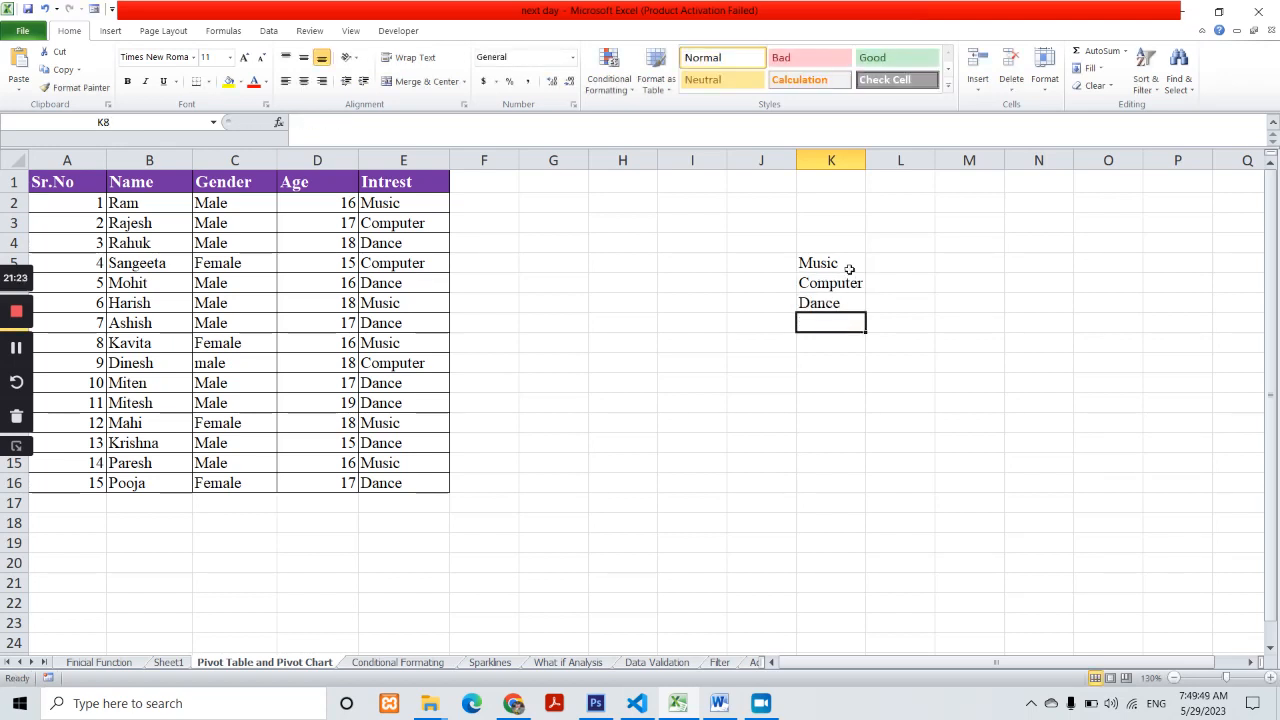
- Enter the colours Red and White beside Music, in cells L5 and M5
{"action": "key", "text": "Right"}
{"action": "key", "text": "Up"}
{"action": "key", "text": "Up"}
{"action": "key", "text": "Up"}
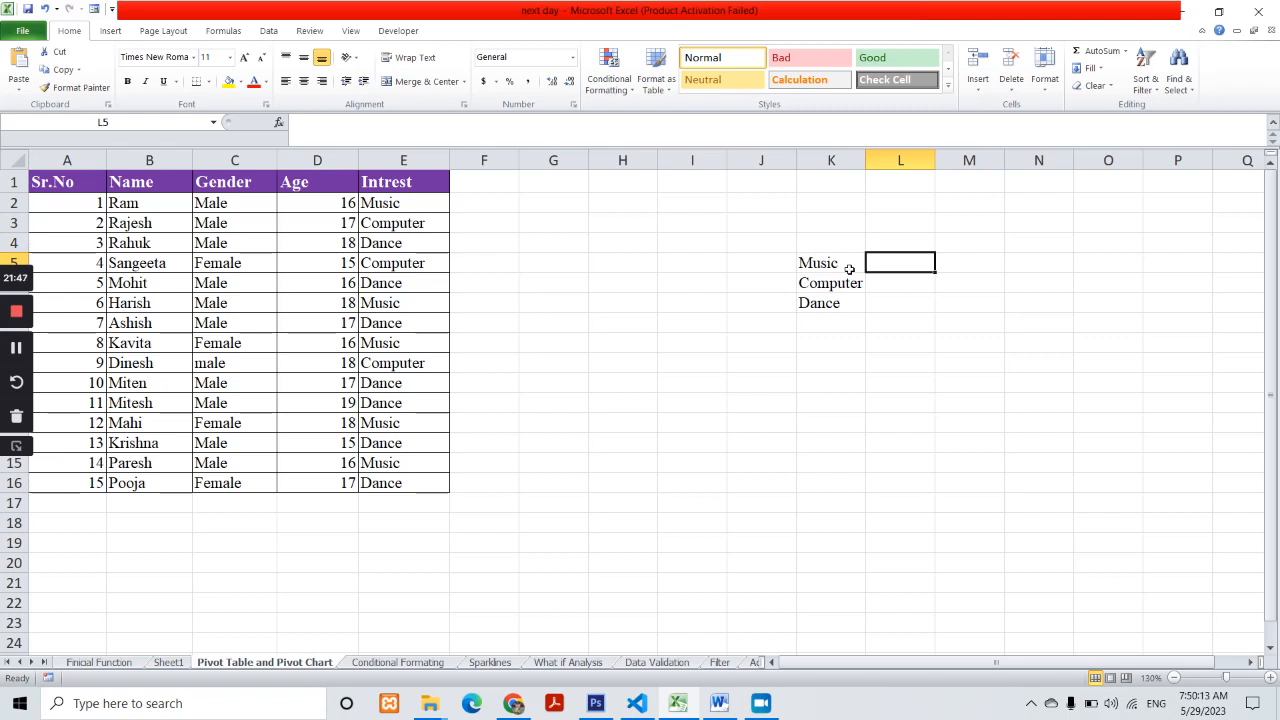
{"action": "key", "text": "Down"}
{"action": "key", "text": "Right"}
{"action": "key", "text": "Up"}
{"action": "key", "text": "Left"}
{"action": "type", "text": "Red"}
{"action": "key", "text": "Tab"}
{"action": "type", "text": "Whi"}
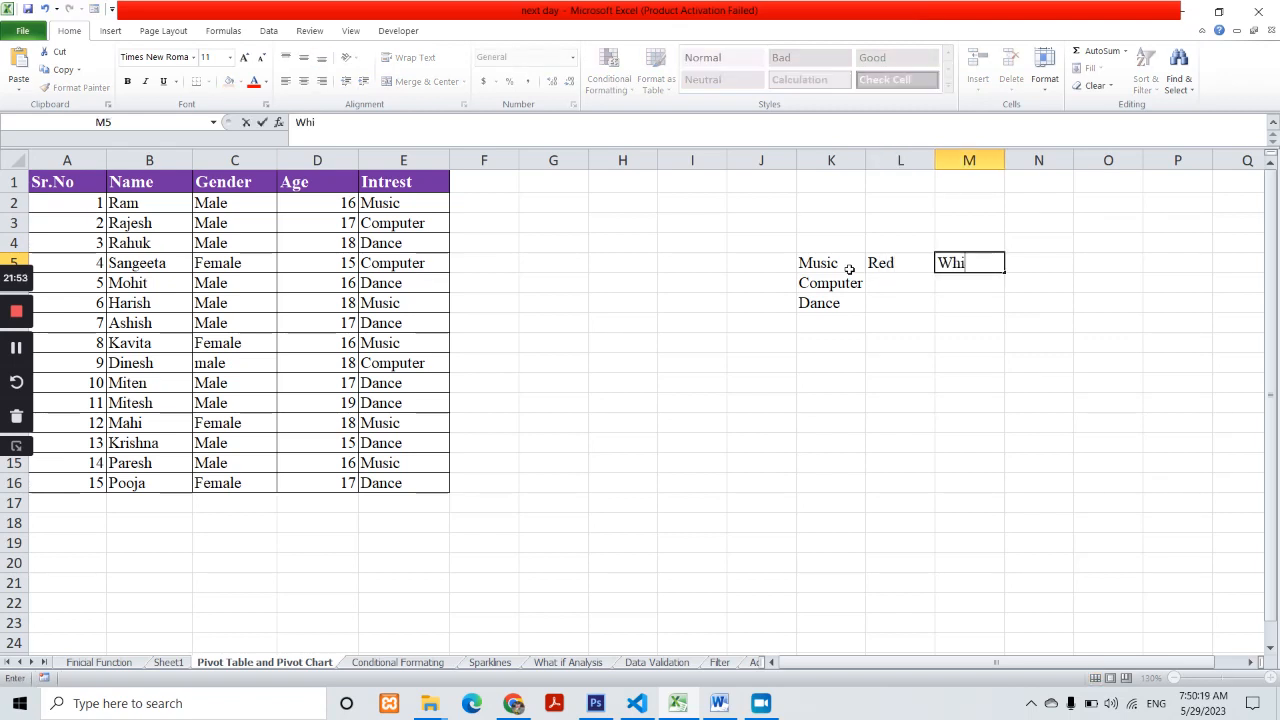
{"action": "key", "text": "Return"}
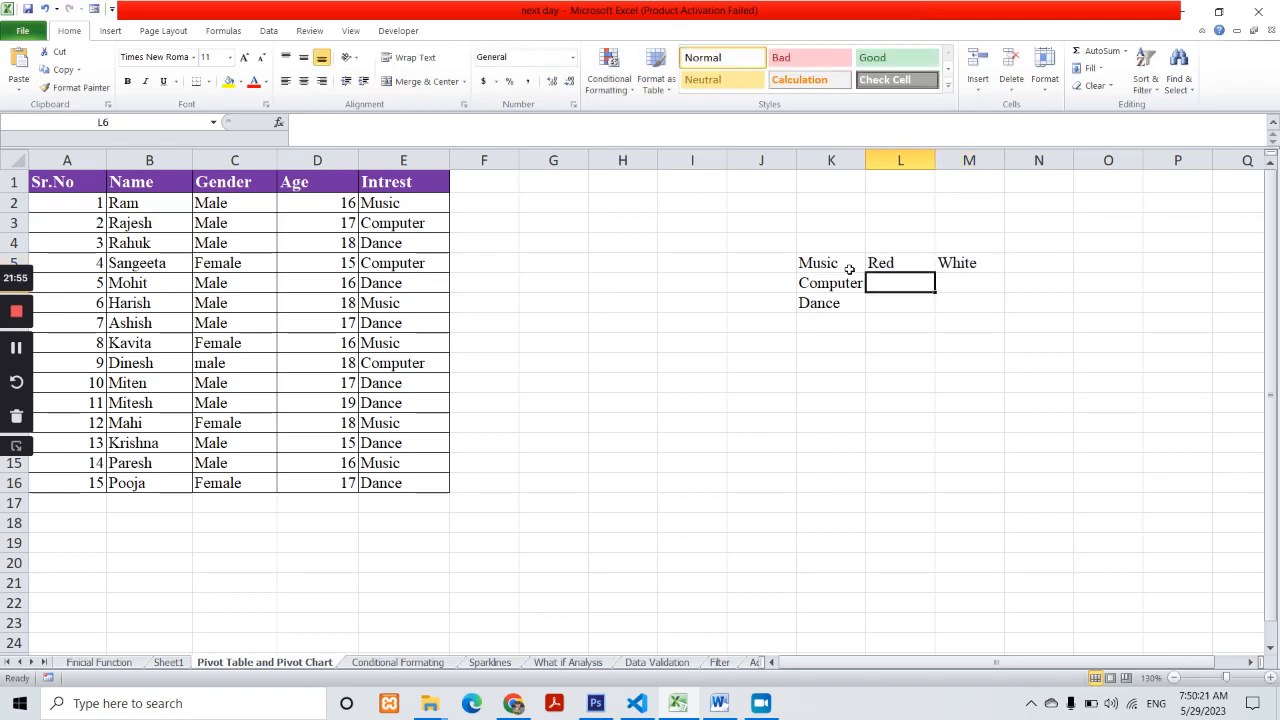
- Enter the colours Blue and White beside Computer, in cells L6 and M6
{"action": "type", "text": "Blue"}
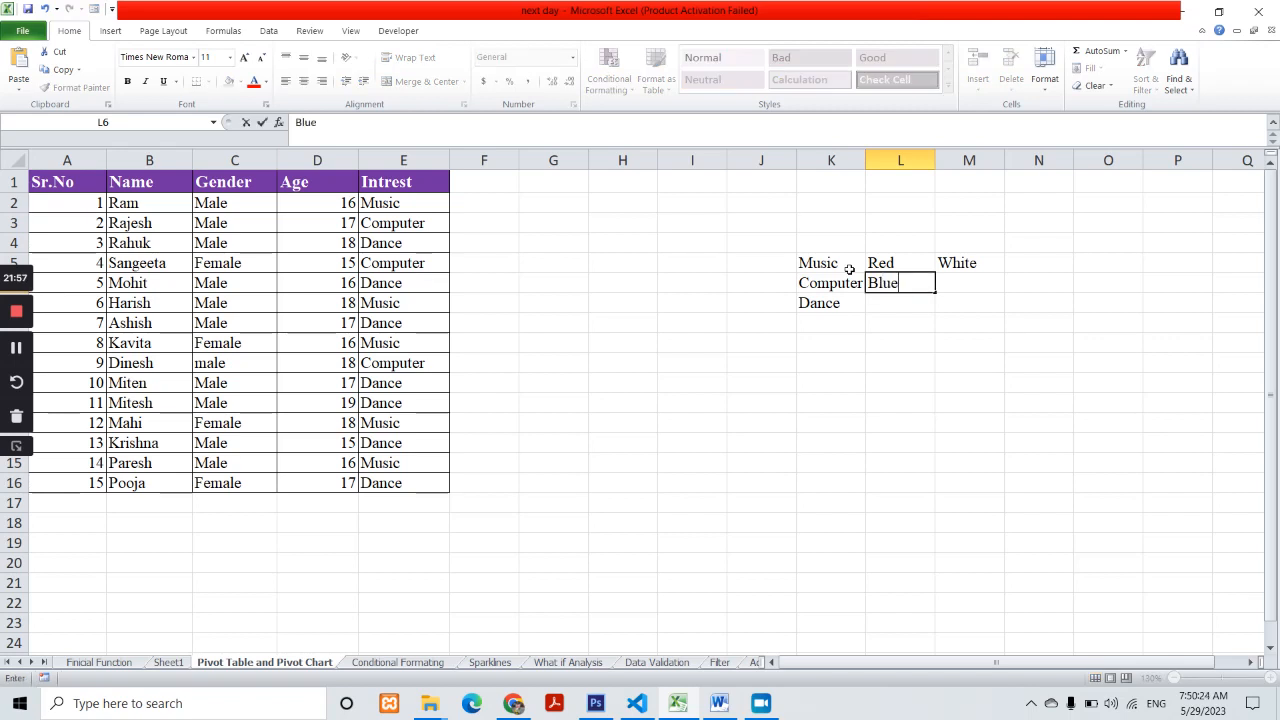
{"action": "key", "text": "Tab"}
{"action": "type", "text": "White"}
{"action": "key", "text": "Return"}
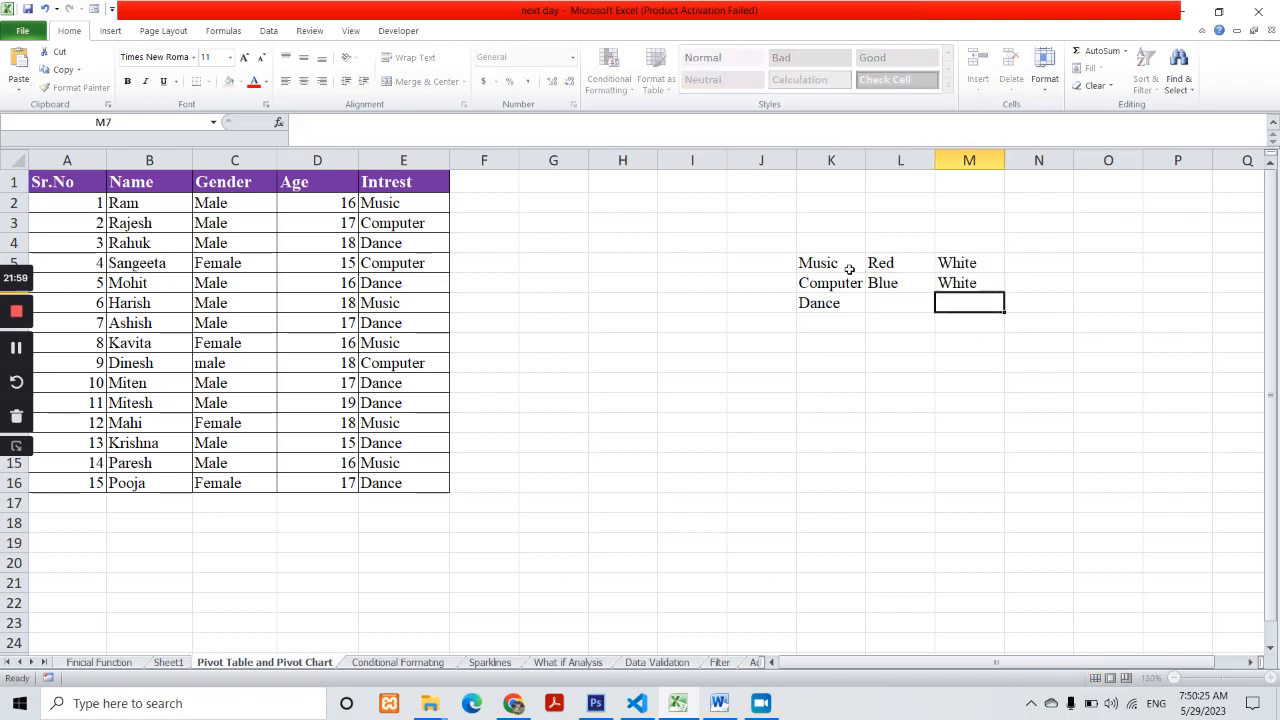
- Enter the colours Green and Black beside Dance, in cells L7 and M7
{"action": "key", "text": "Left"}
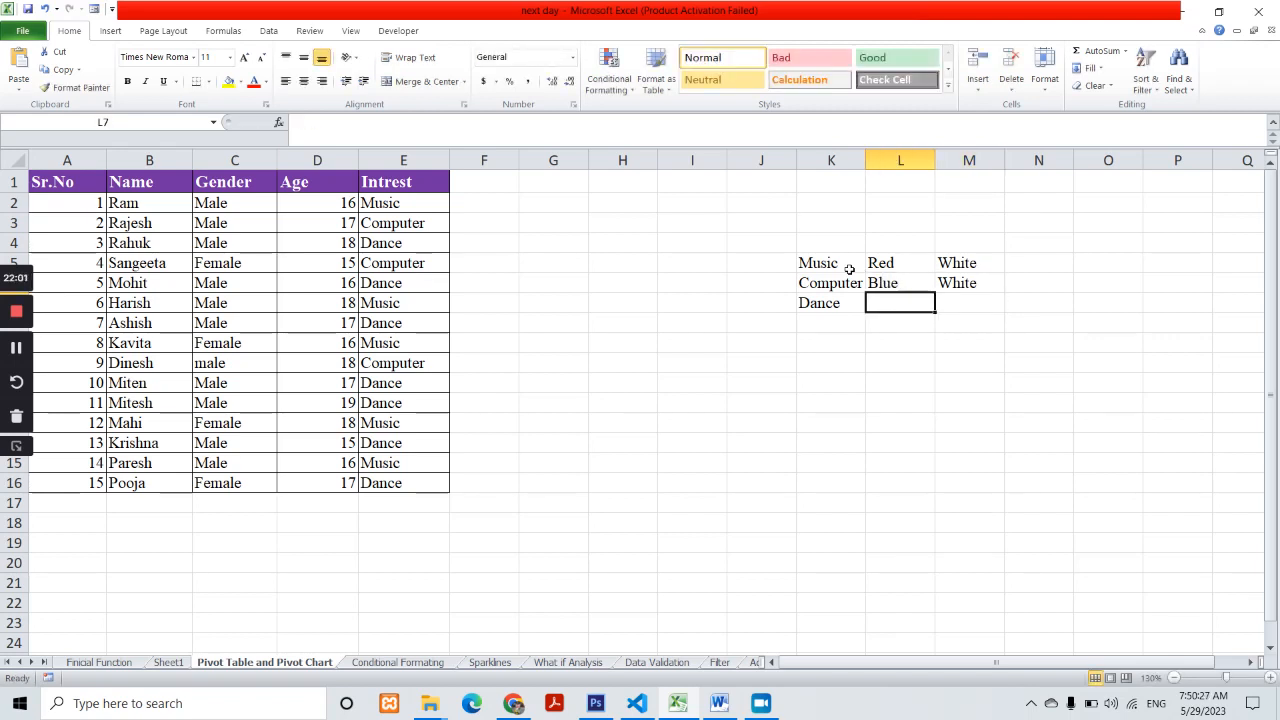
{"action": "type", "text": "Pur"}
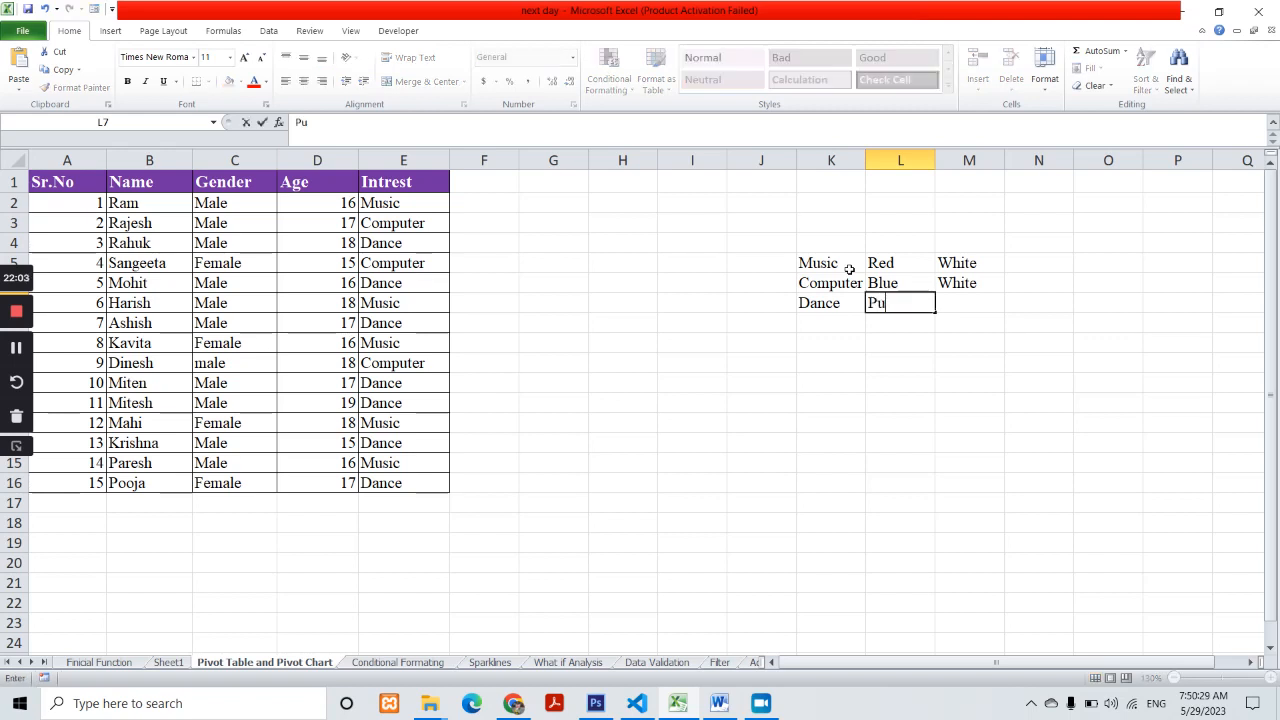
{"action": "key", "text": "BackSpace"}
{"action": "key", "text": "BackSpace"}
{"action": "type", "text": "Green"}
{"action": "key", "text": "Tab"}
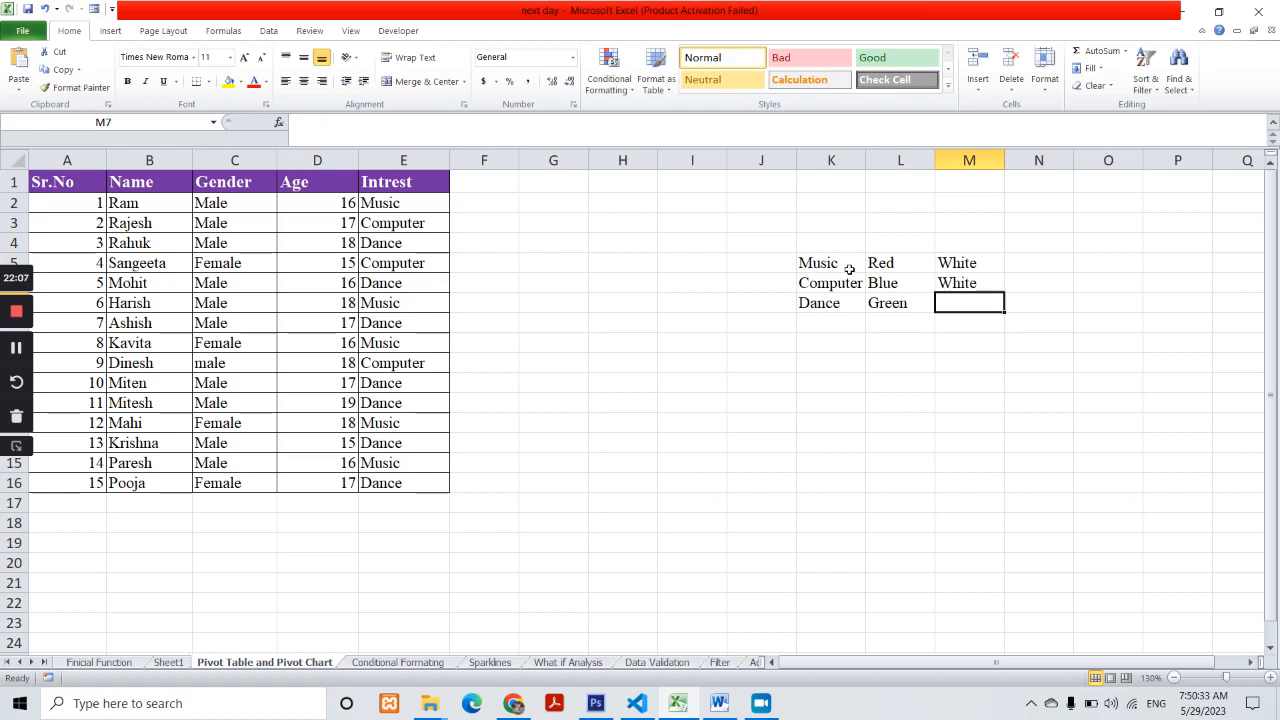
{"action": "type", "text": "Black"}
{"action": "key", "text": "Return"}
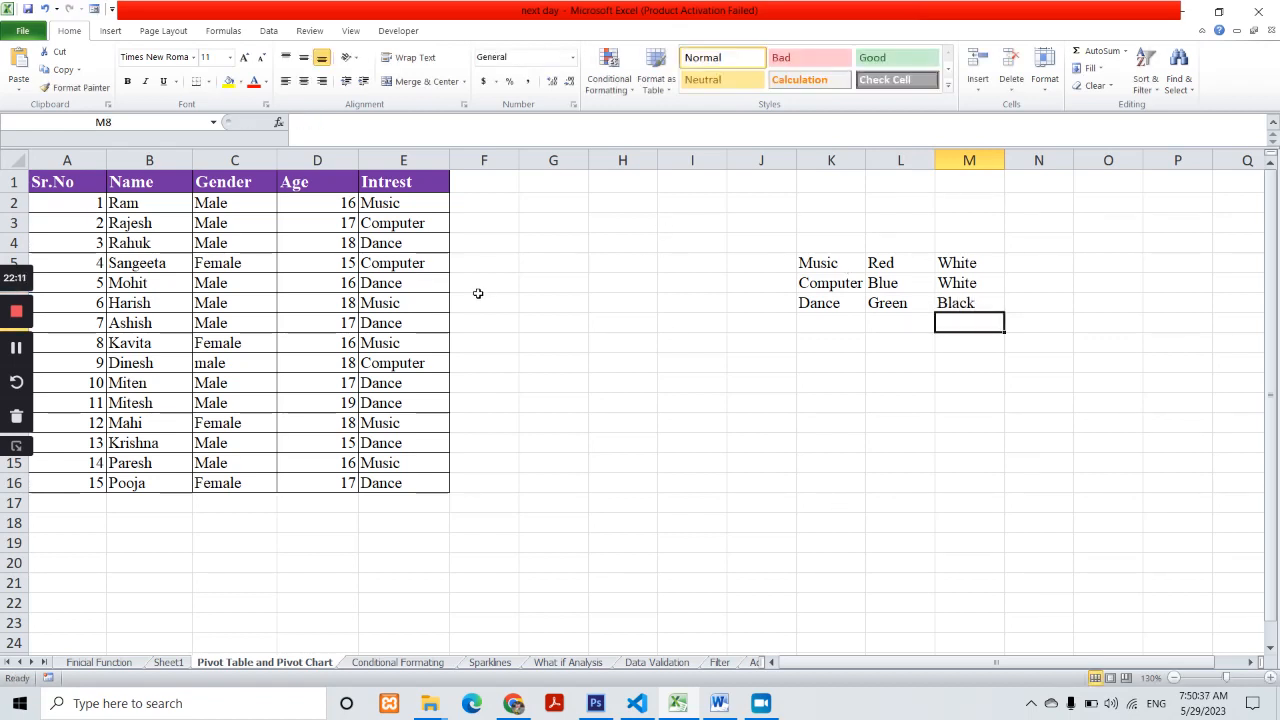
{"action": "left_click", "coordinate": [421, 212]}
{"action": "left_click", "coordinate": [403, 363]}
{"action": "left_click_drag", "start_coordinate": [423, 203], "coordinate": [414, 468]}
{"action": "left_click", "coordinate": [403, 160]}
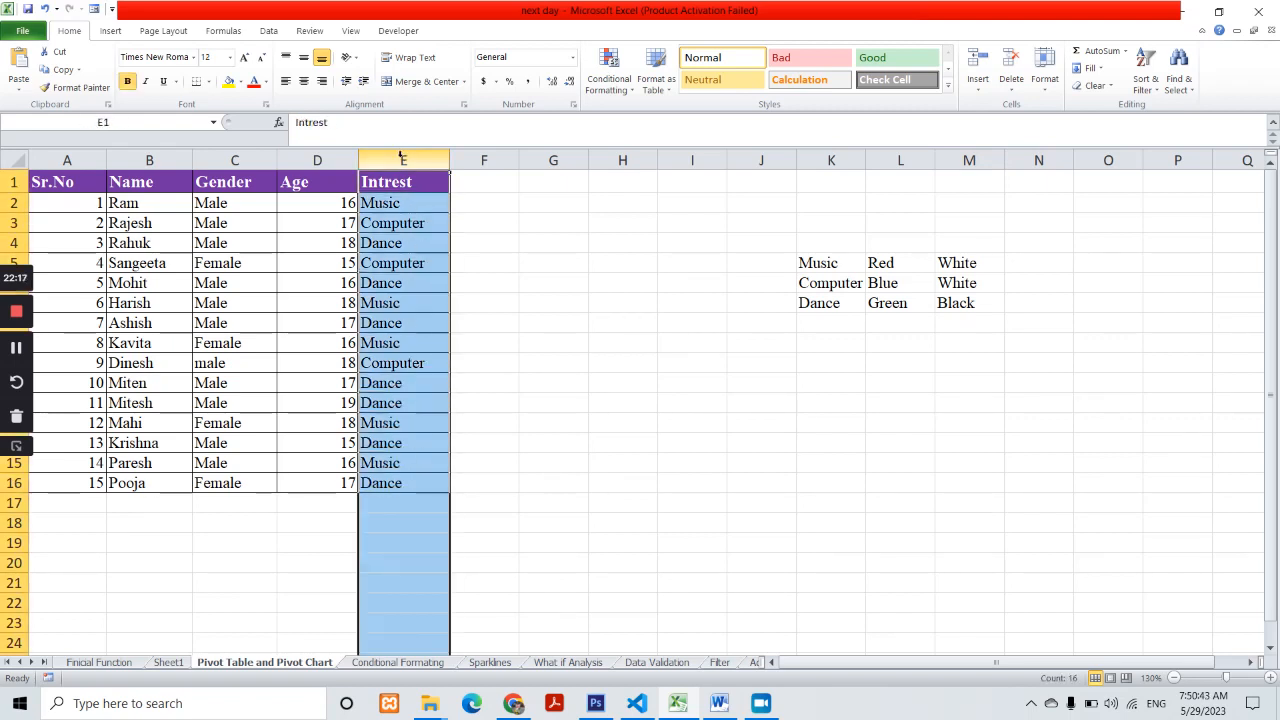
{"action": "left_click_drag", "start_coordinate": [381, 297], "coordinate": [387, 284]}
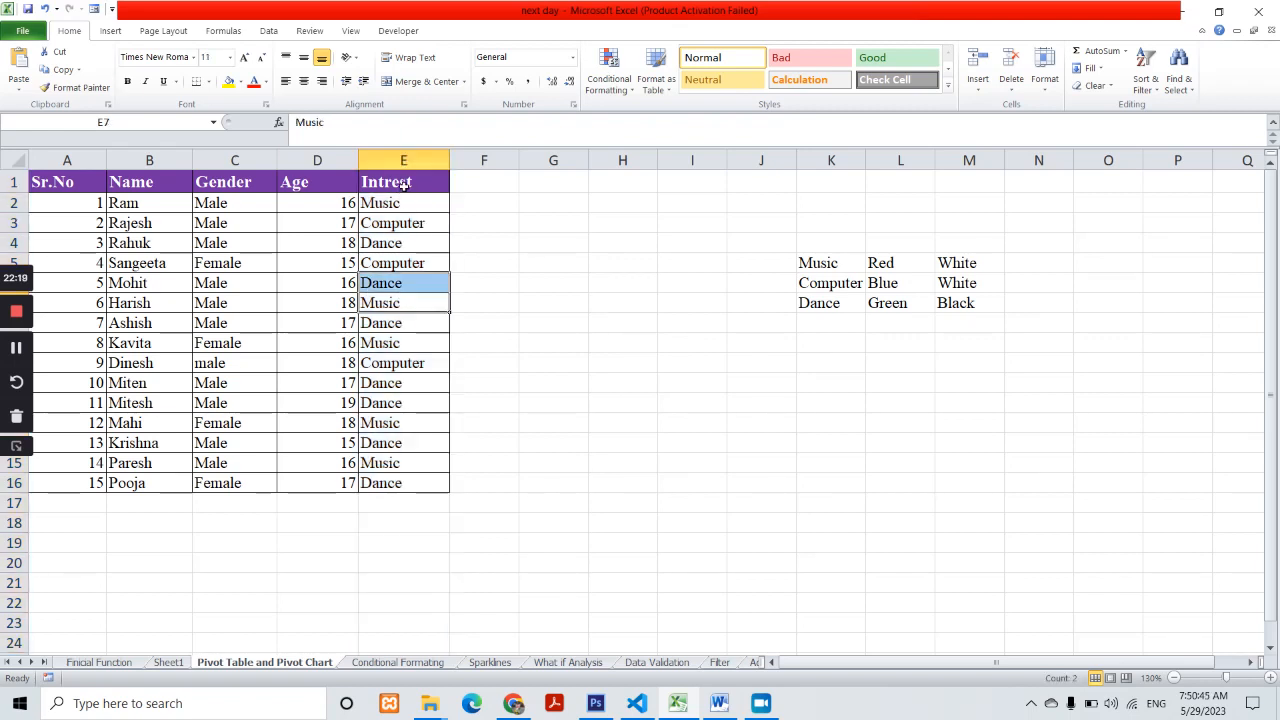
- Start a new conditional formatting rule for the interests in cells E2 to E16 from the rules manager
{"action": "left_click_drag", "start_coordinate": [401, 202], "coordinate": [408, 483]}
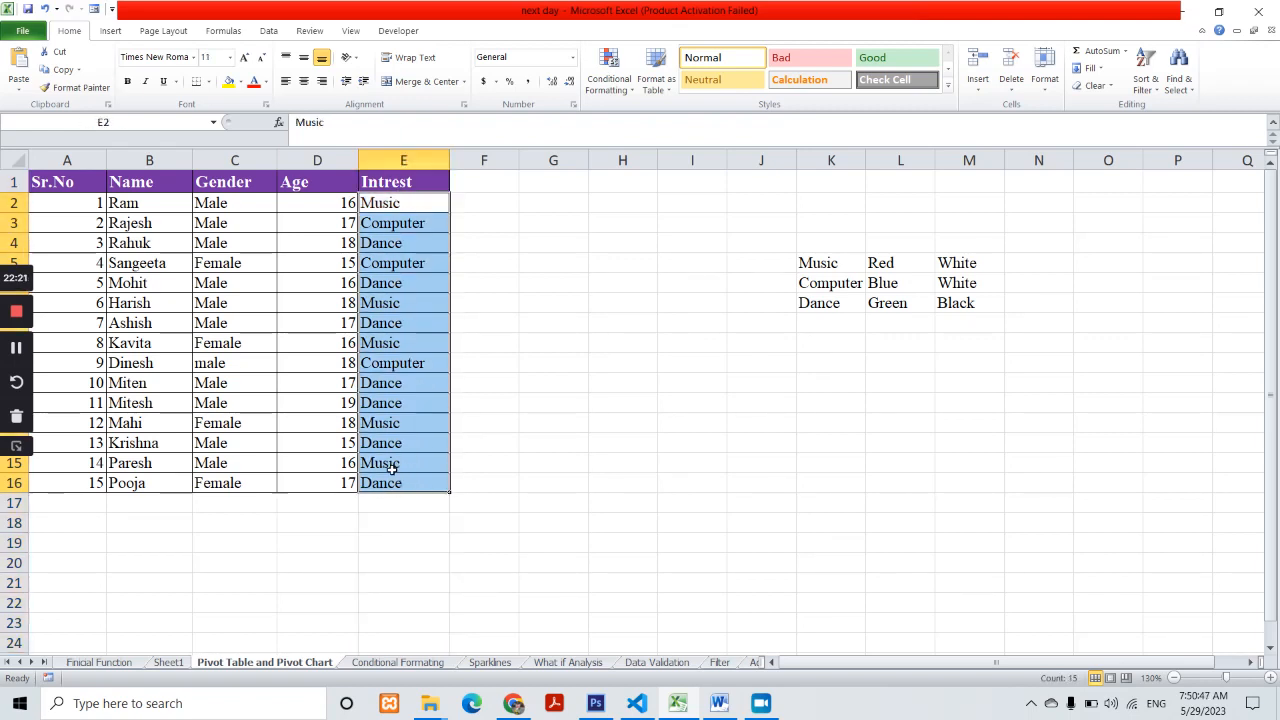
{"action": "left_click", "coordinate": [610, 80]}
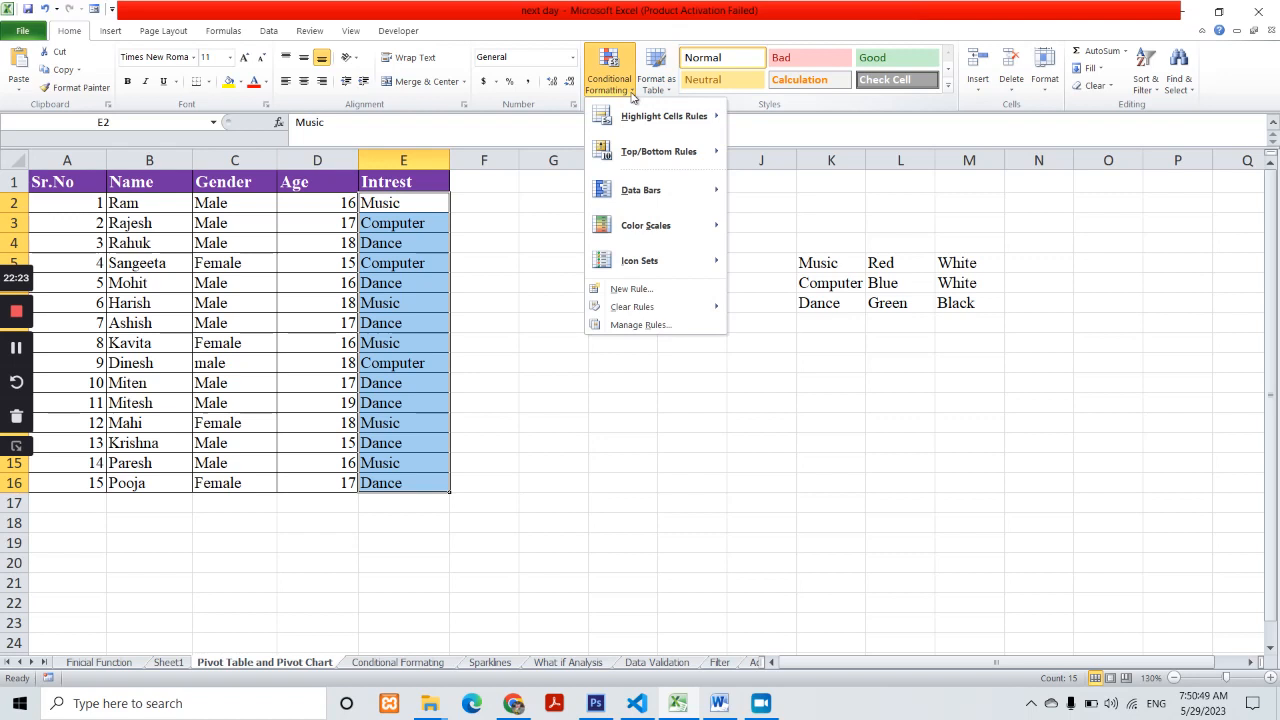
{"action": "left_click", "coordinate": [666, 327]}
{"action": "left_click_drag", "start_coordinate": [812, 195], "coordinate": [907, 188]}
{"action": "left_click", "coordinate": [716, 236]}
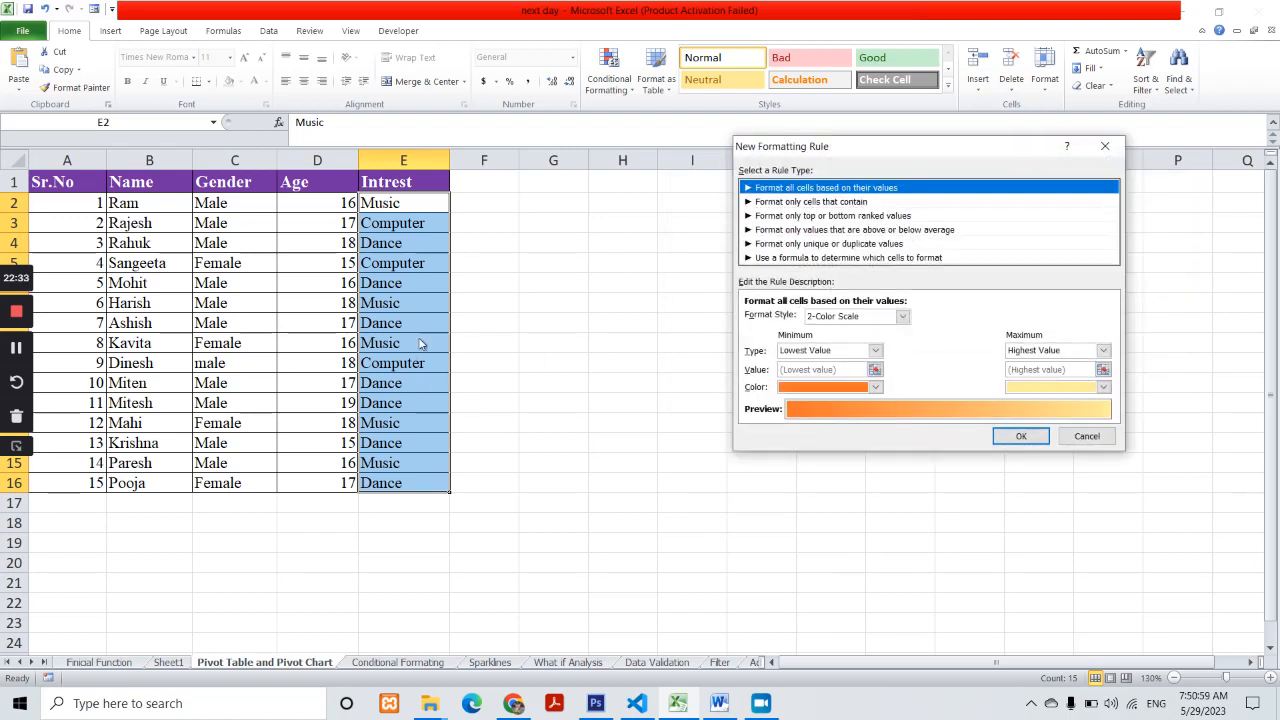
{"action": "left_click", "coordinate": [837, 203]}
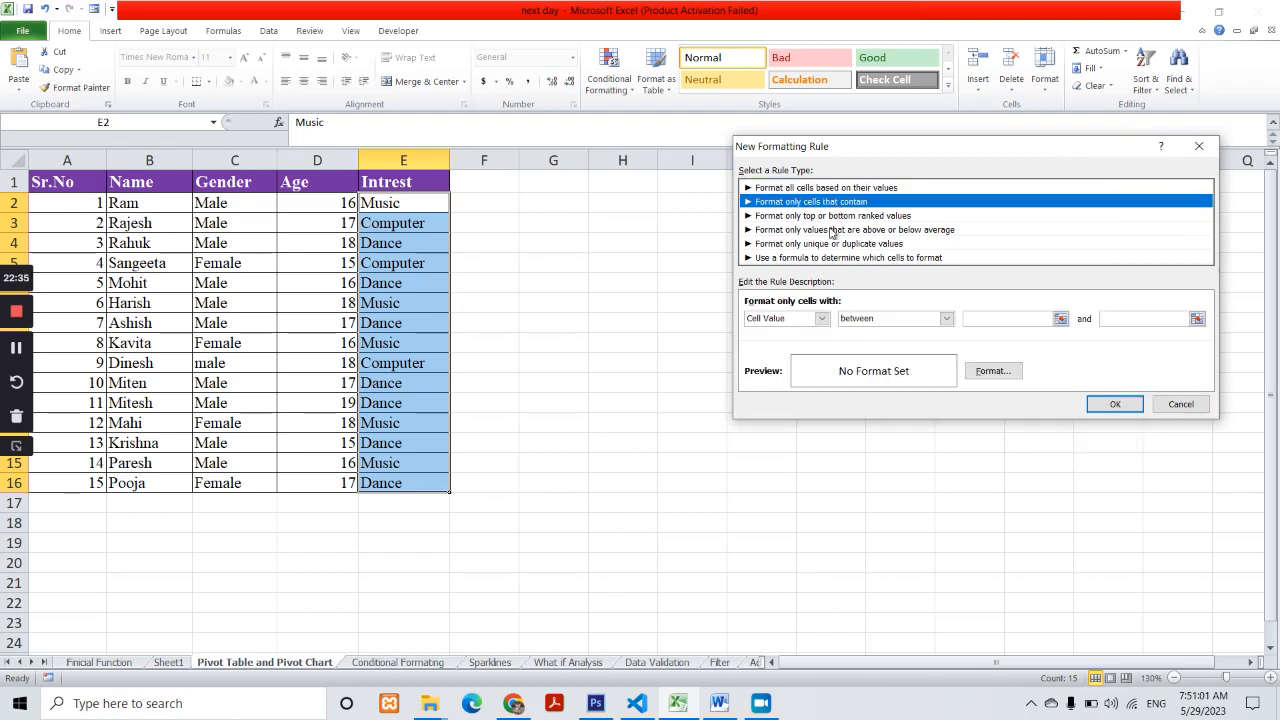
{"action": "left_click", "coordinate": [821, 318]}
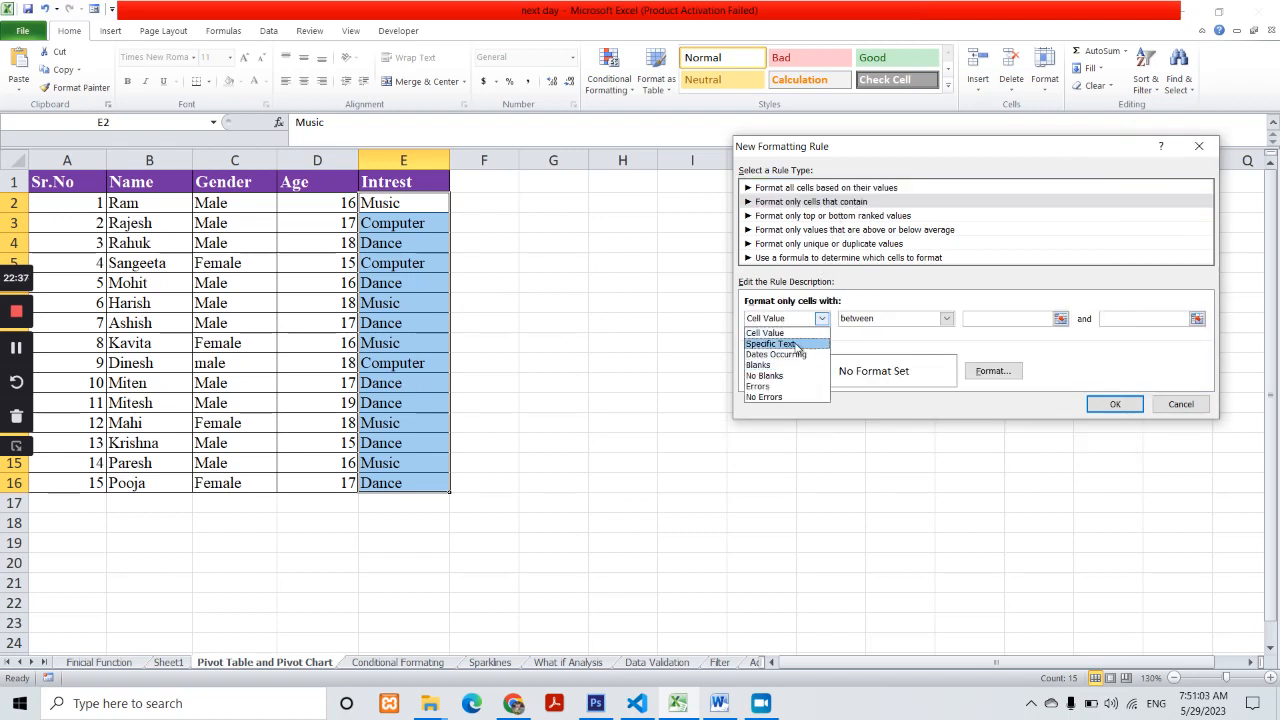
{"action": "left_click", "coordinate": [796, 345]}
{"action": "left_click_drag", "start_coordinate": [906, 148], "coordinate": [972, 358]}
{"action": "left_click", "coordinate": [870, 408]}
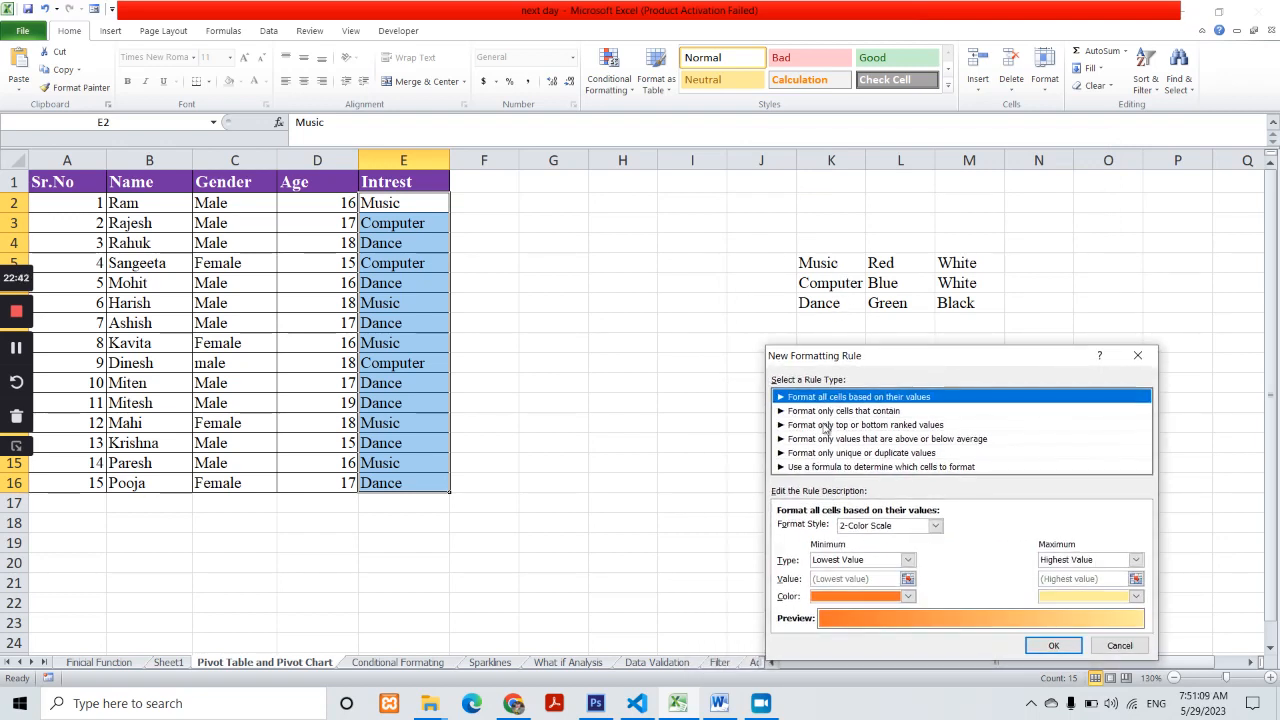
- Set the rule to format only cells with specific text containing Music
{"action": "left_click", "coordinate": [826, 411]}
{"action": "left_click", "coordinate": [815, 527]}
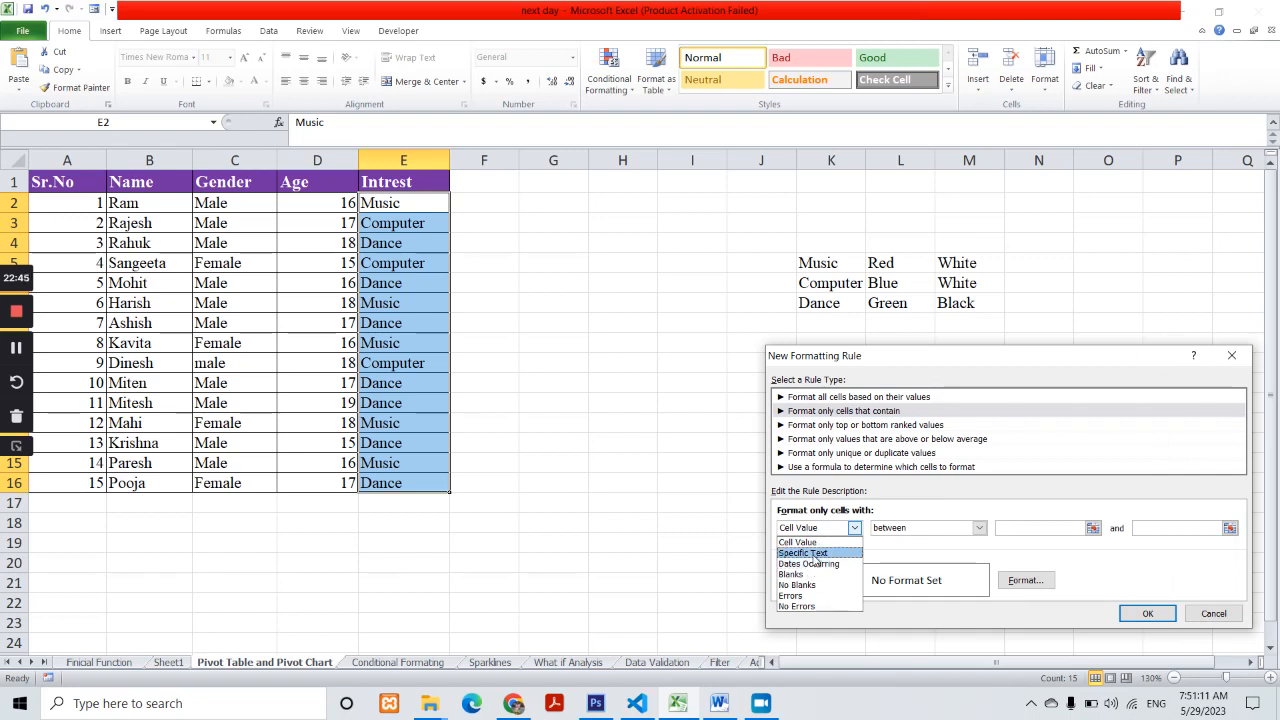
{"action": "left_click", "coordinate": [815, 555]}
{"action": "left_click", "coordinate": [998, 532]}
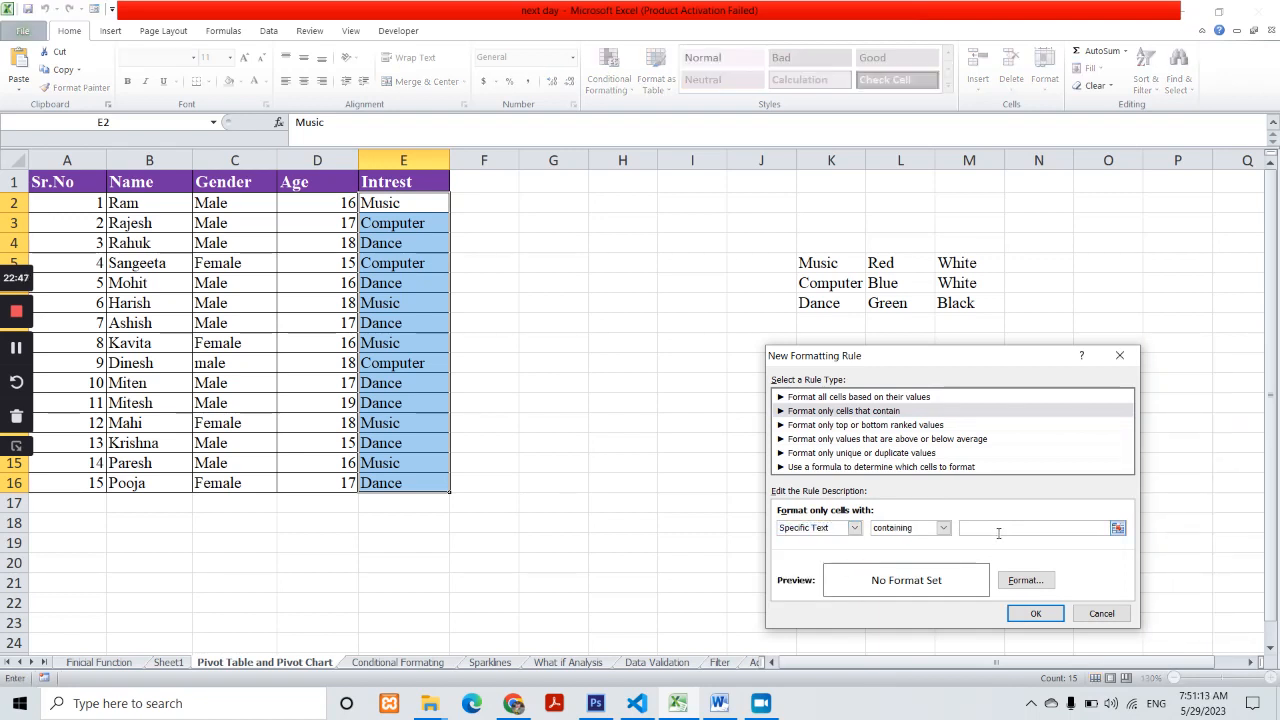
{"action": "type", "text": "Music"}
- Give the Music rule a dark red fill with a bold white font and save the rule
{"action": "left_click", "coordinate": [1030, 584]}
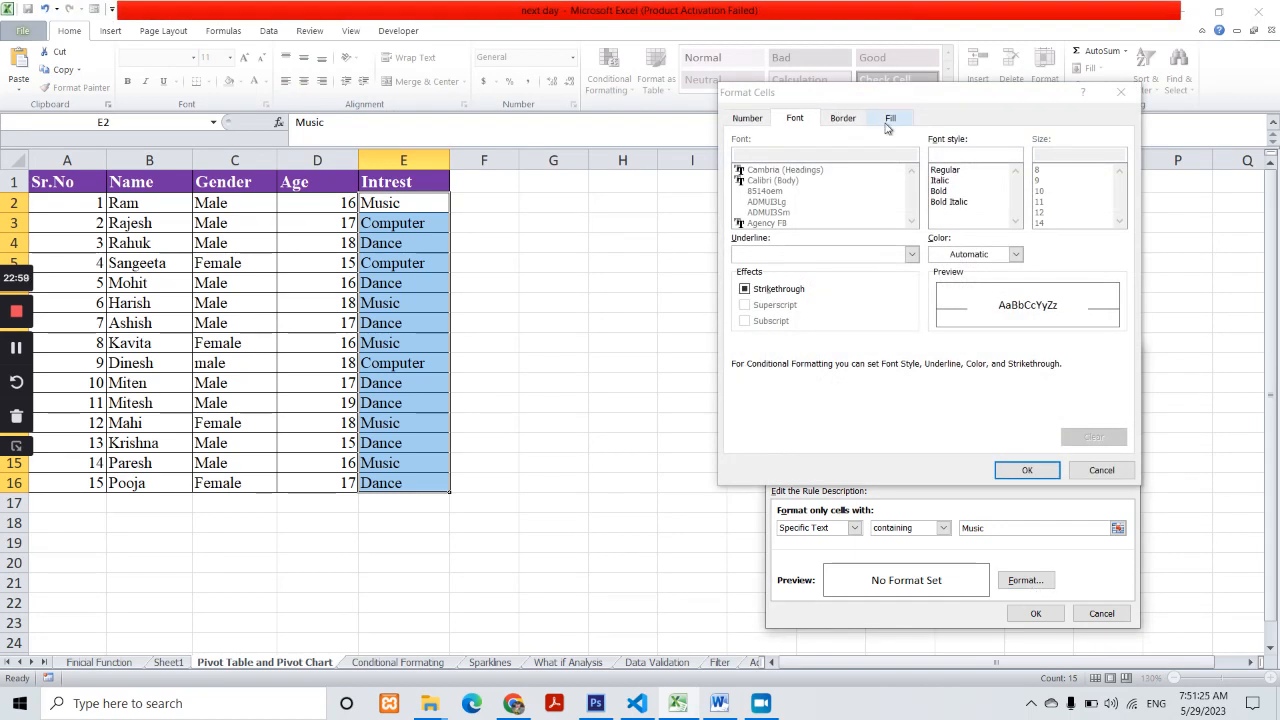
{"action": "left_click", "coordinate": [888, 121]}
{"action": "left_click", "coordinate": [746, 273]}
{"action": "left_click", "coordinate": [794, 118]}
{"action": "left_click", "coordinate": [940, 191]}
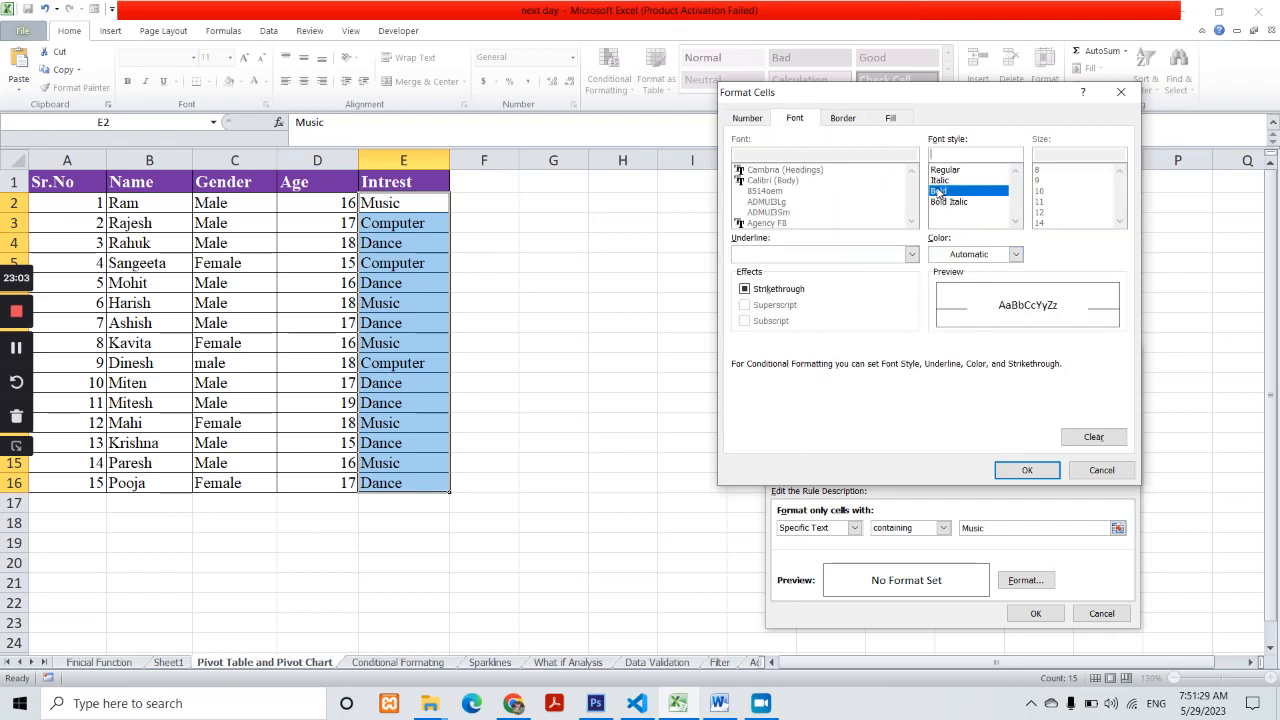
{"action": "left_click", "coordinate": [976, 256]}
{"action": "left_click", "coordinate": [934, 300]}
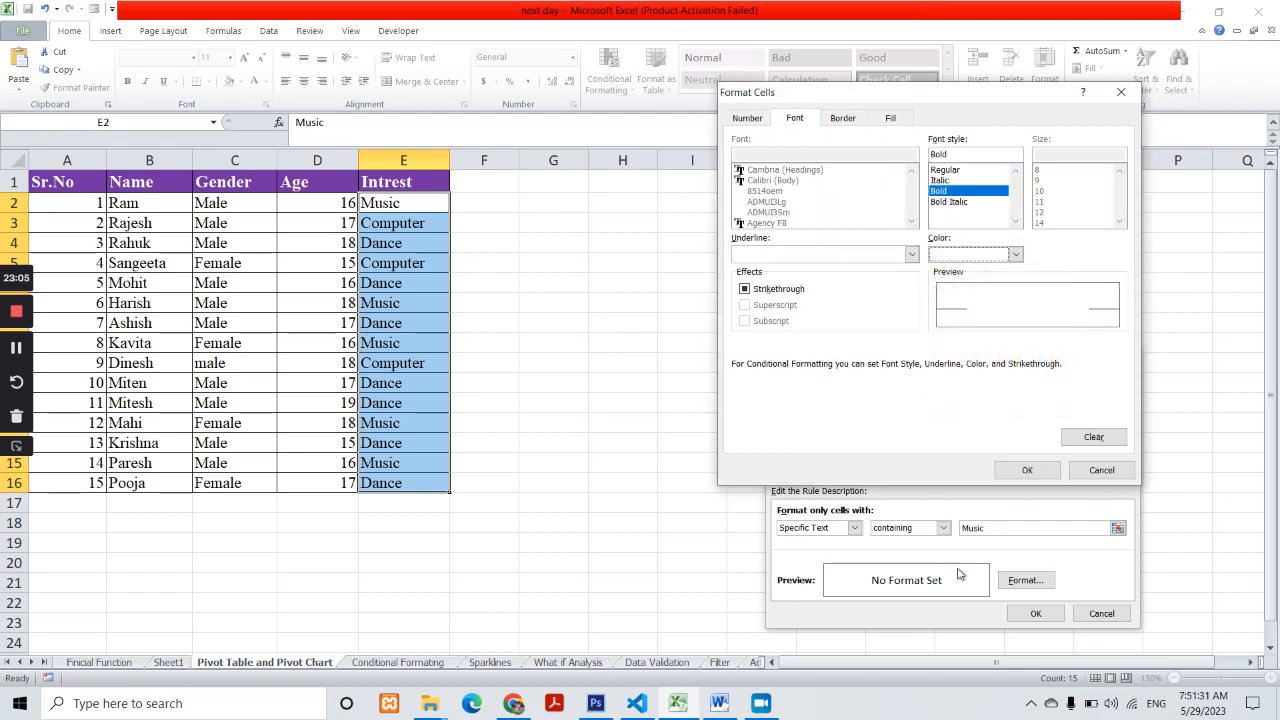
{"action": "left_click", "coordinate": [1048, 474]}
{"action": "left_click", "coordinate": [1044, 615]}
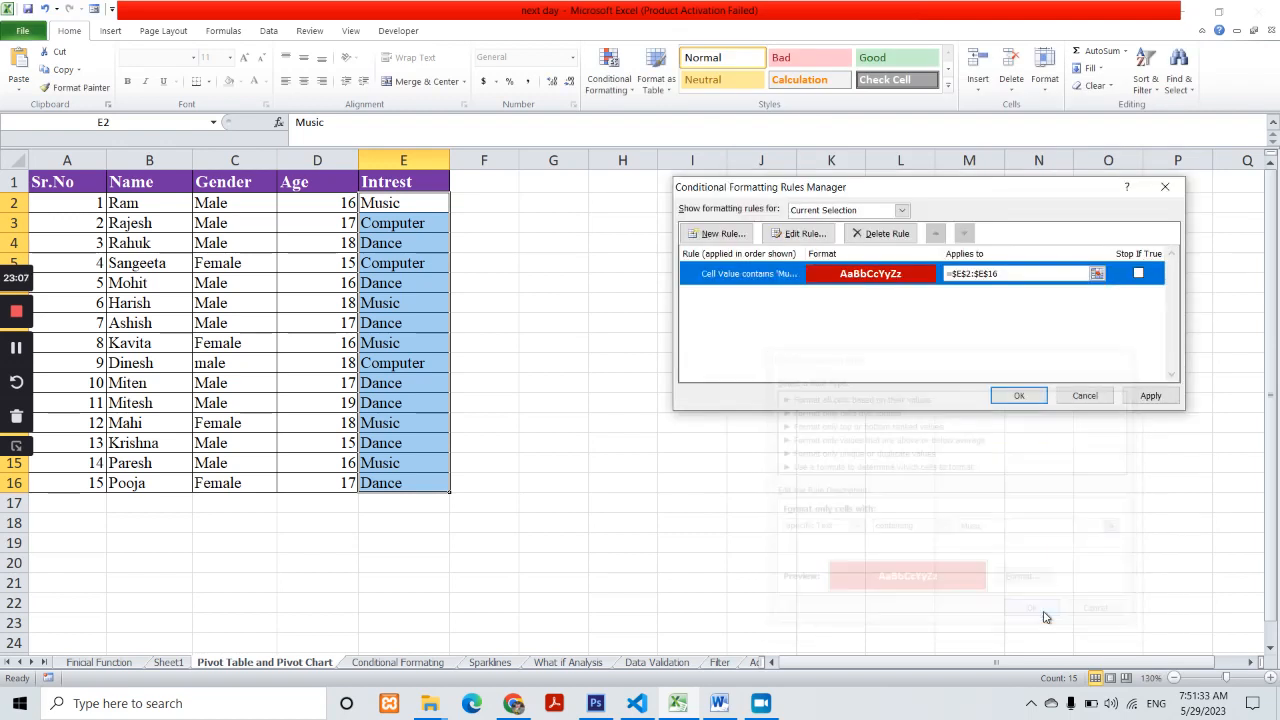
- Add another rule that formats only cells with specific text containing Computer
{"action": "left_click_drag", "start_coordinate": [974, 186], "coordinate": [996, 327]}
{"action": "left_click", "coordinate": [752, 376]}
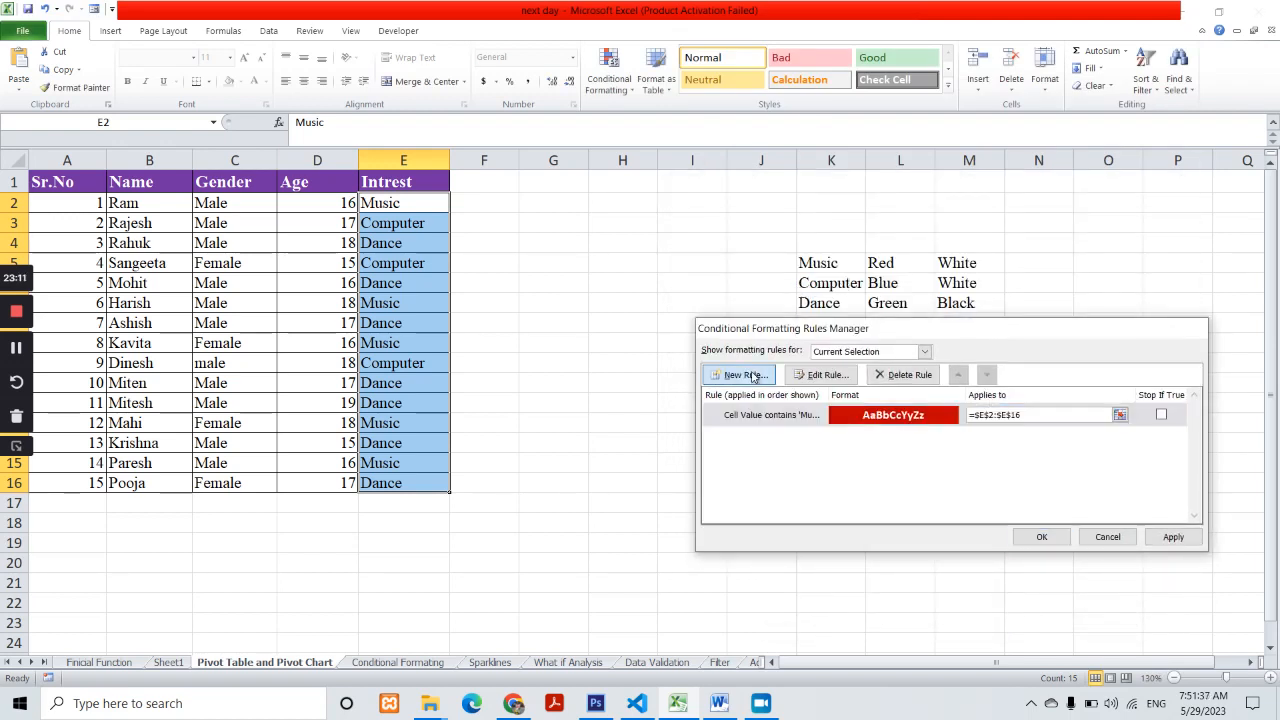
{"action": "left_click", "coordinate": [838, 343]}
{"action": "left_click", "coordinate": [844, 460]}
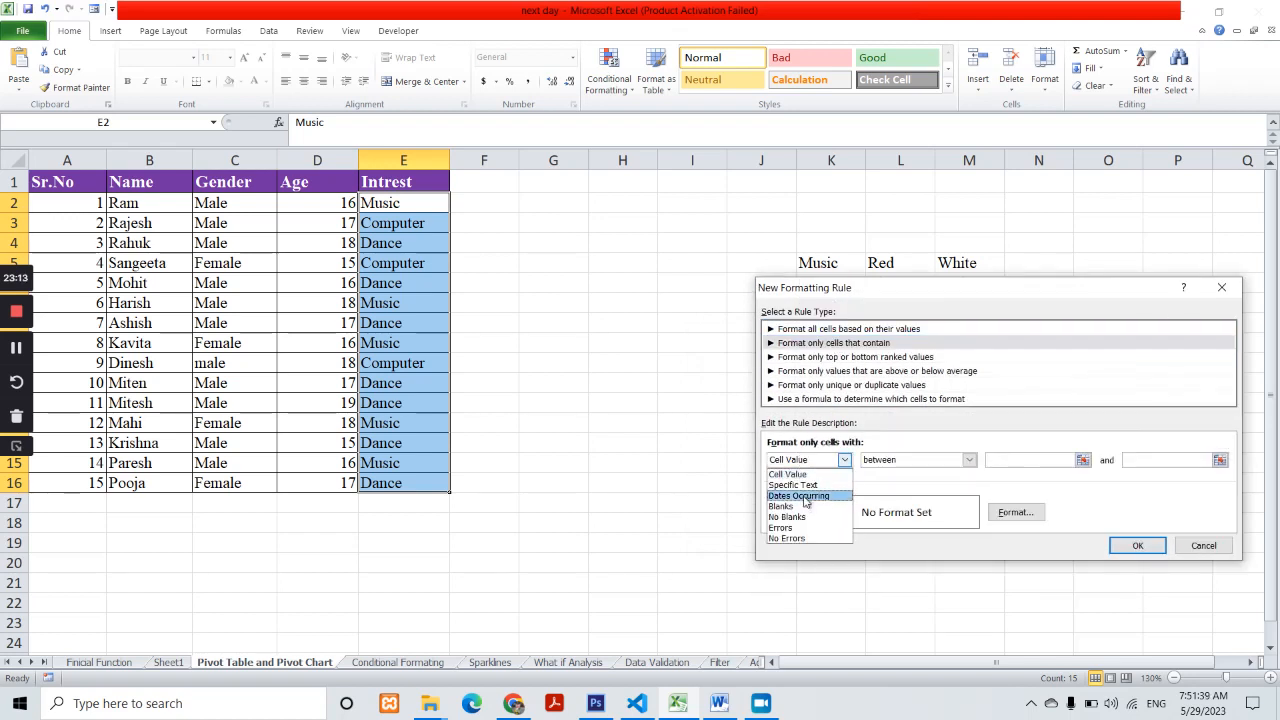
{"action": "left_click", "coordinate": [811, 486]}
{"action": "left_click", "coordinate": [991, 460]}
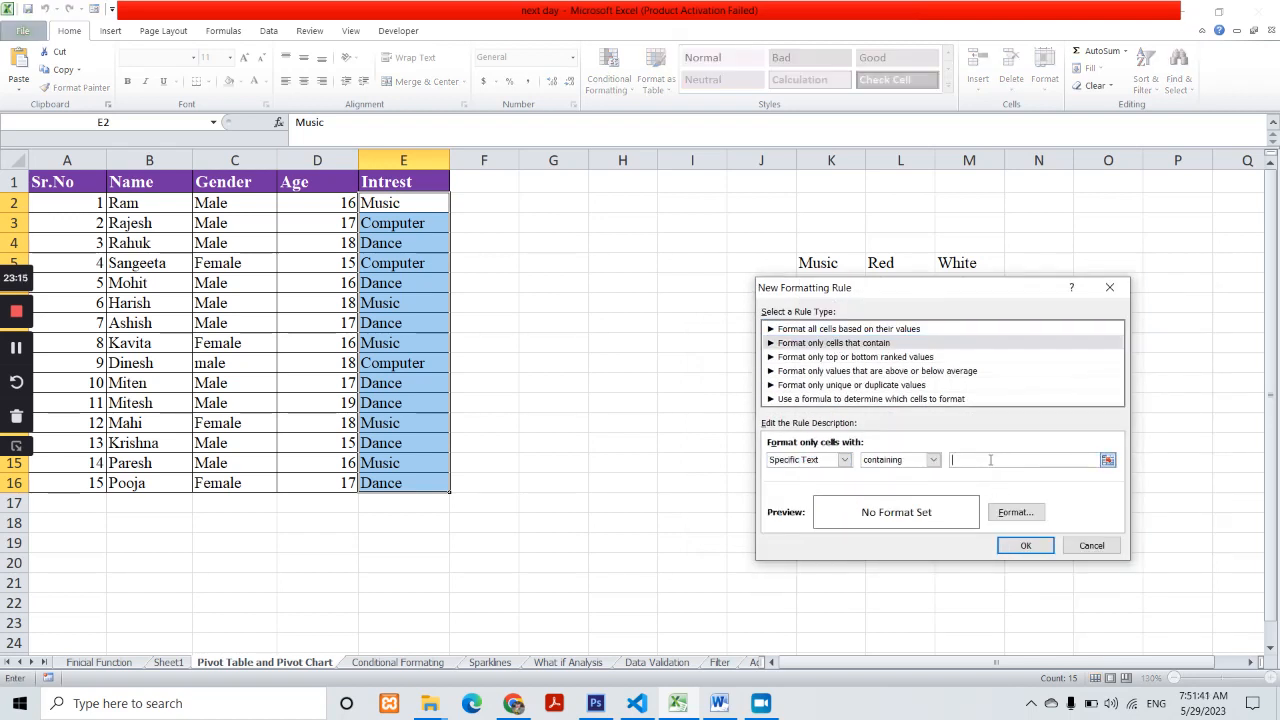
{"action": "left_click_drag", "start_coordinate": [900, 300], "coordinate": [905, 338]}
{"action": "type", "text": "Computer"}
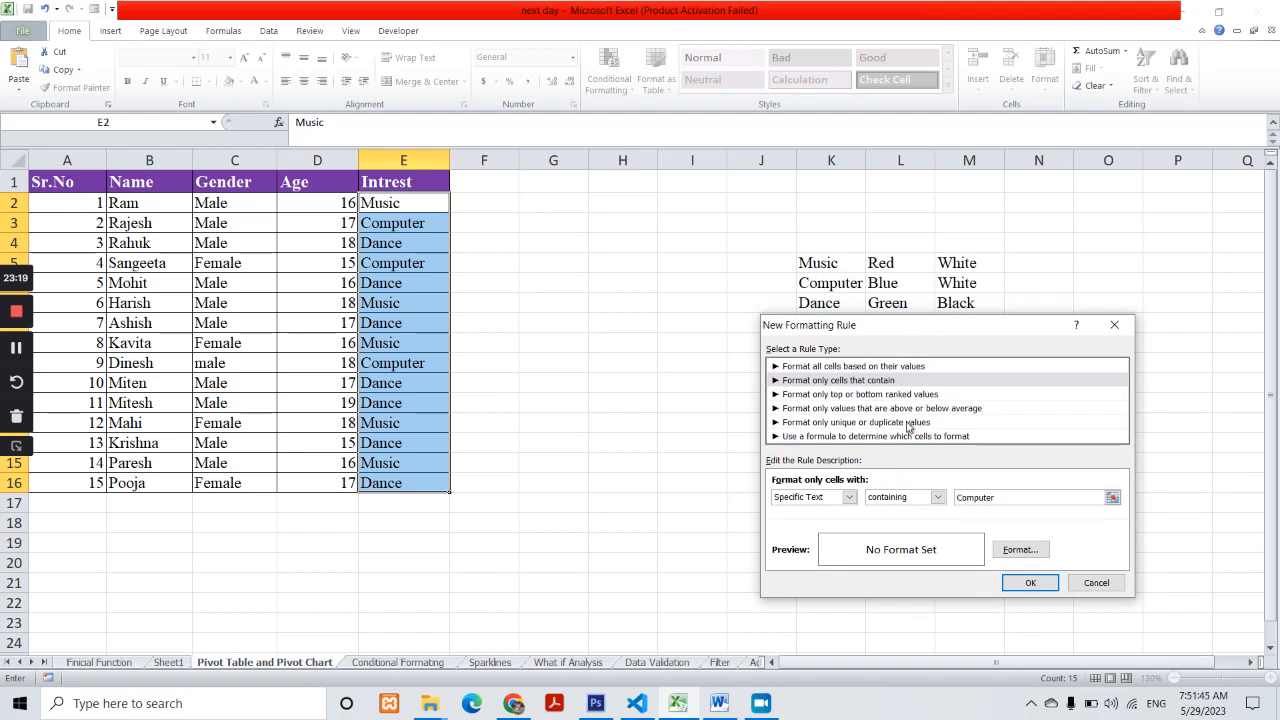
- Give the Computer rule a dark blue fill with a bold white font and save the rule
{"action": "left_click", "coordinate": [1020, 551]}
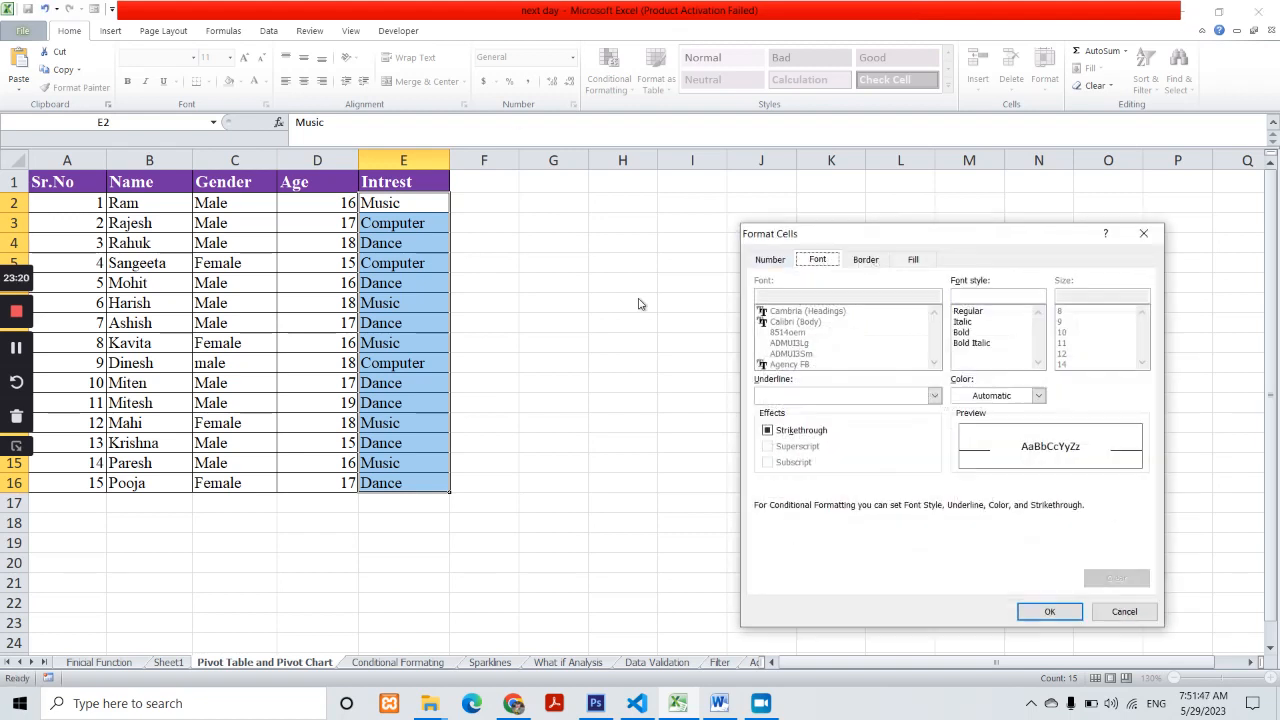
{"action": "left_click", "coordinate": [913, 260]}
{"action": "left_click", "coordinate": [886, 416]}
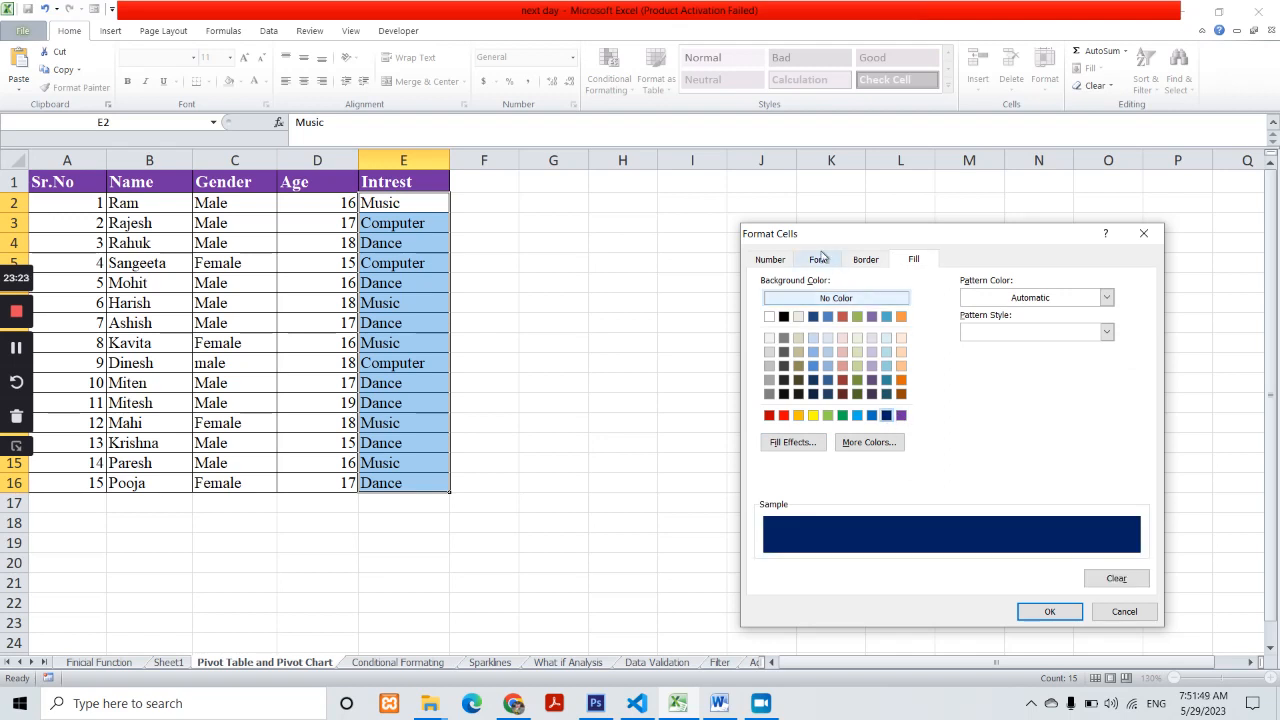
{"action": "left_click", "coordinate": [818, 259]}
{"action": "left_click", "coordinate": [970, 332]}
{"action": "left_click", "coordinate": [975, 395]}
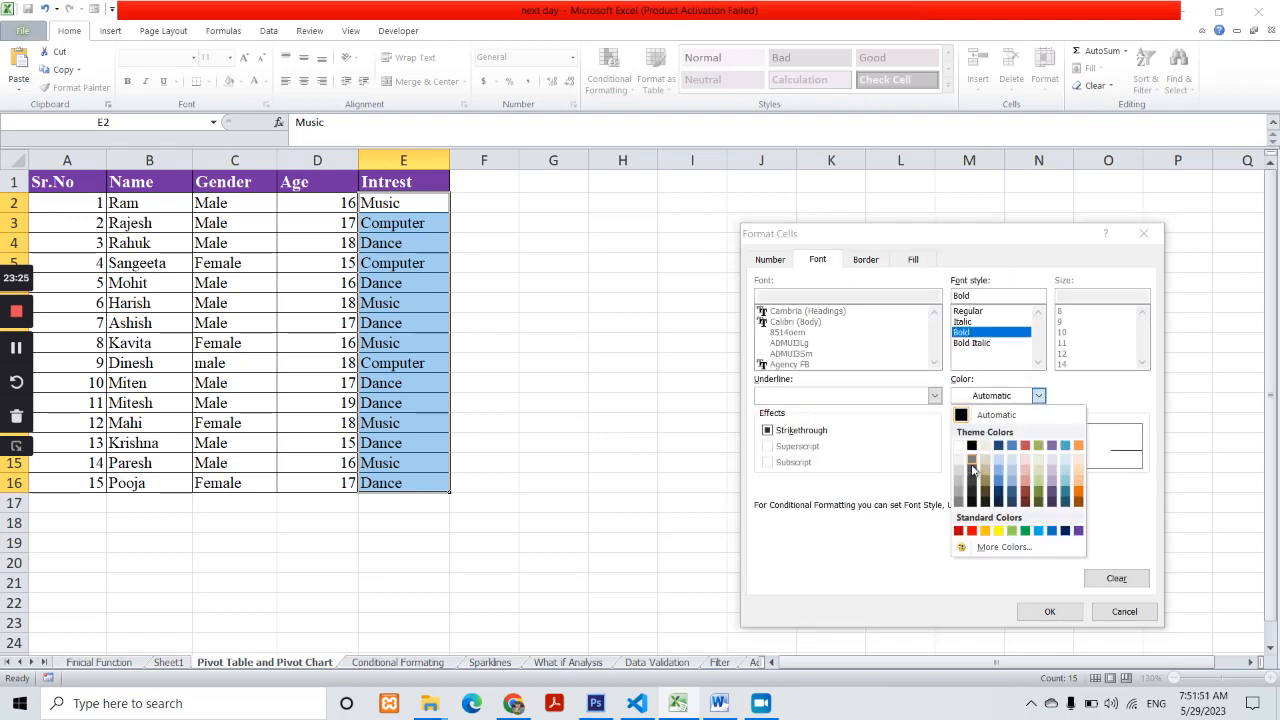
{"action": "left_click", "coordinate": [962, 446]}
{"action": "left_click", "coordinate": [1053, 614]}
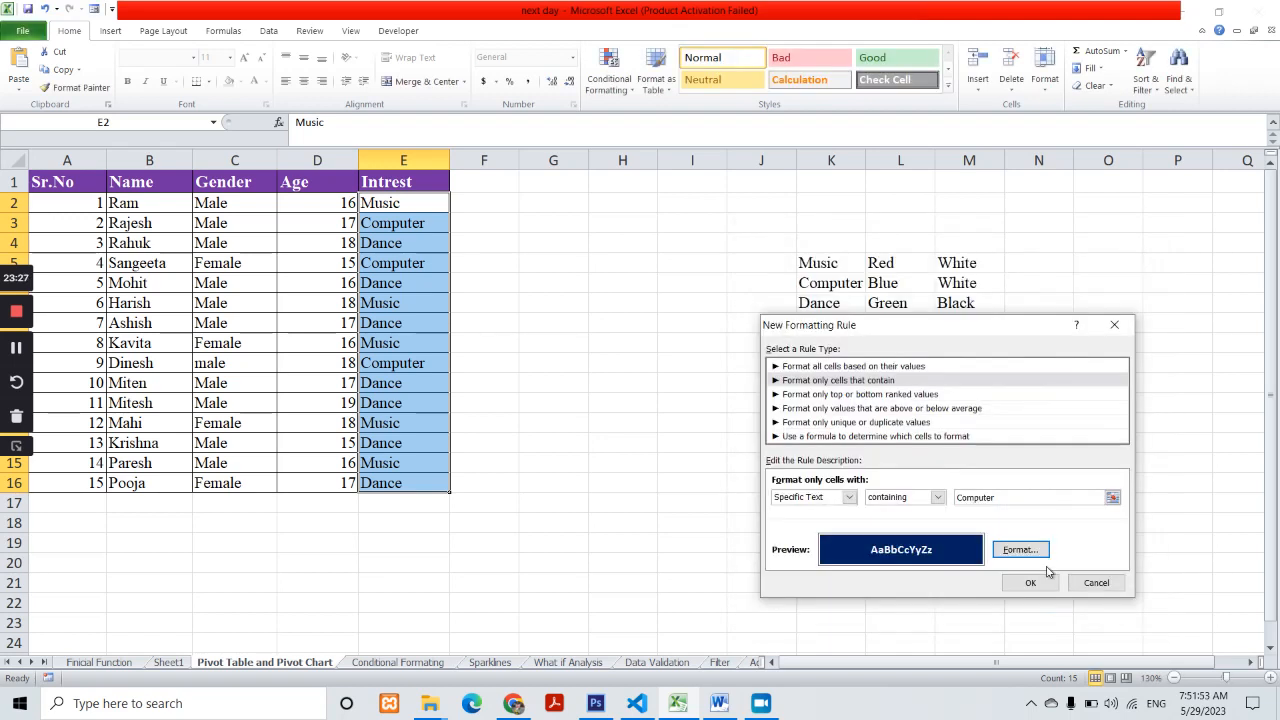
{"action": "left_click", "coordinate": [1036, 585]}
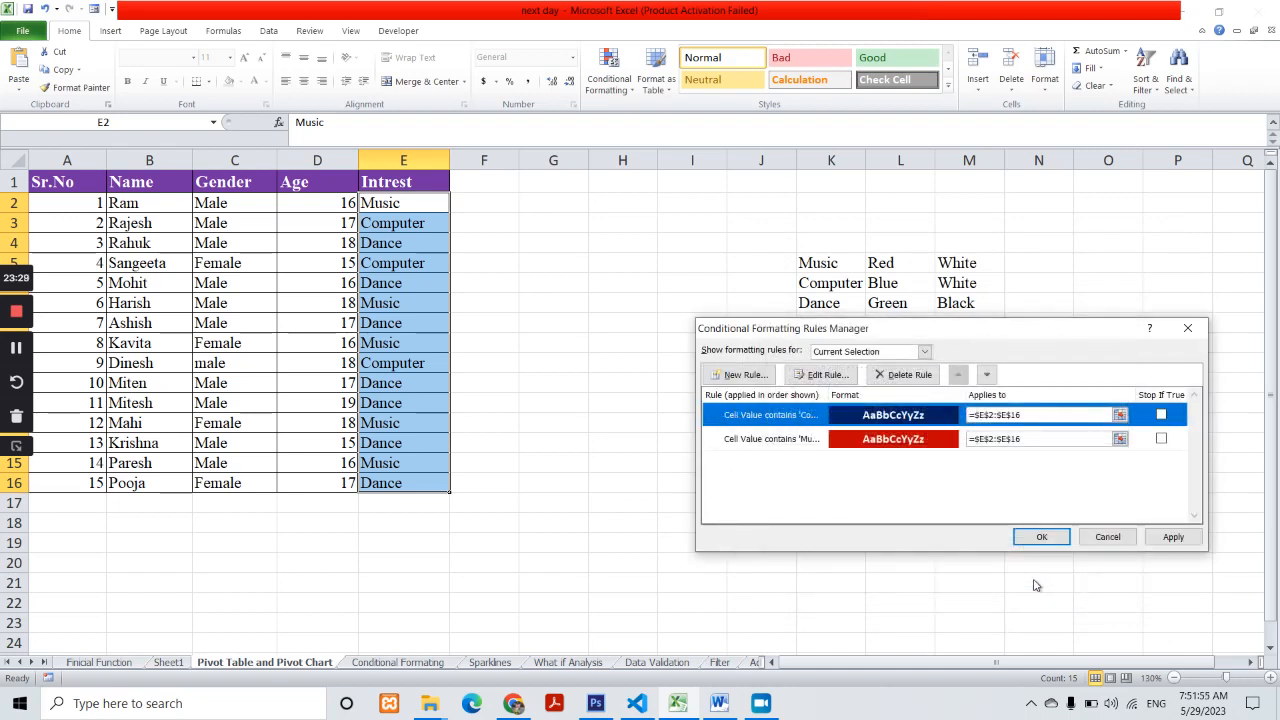
- Add a third rule that formats only cells with specific text containing Dance
{"action": "left_click", "coordinate": [755, 375]}
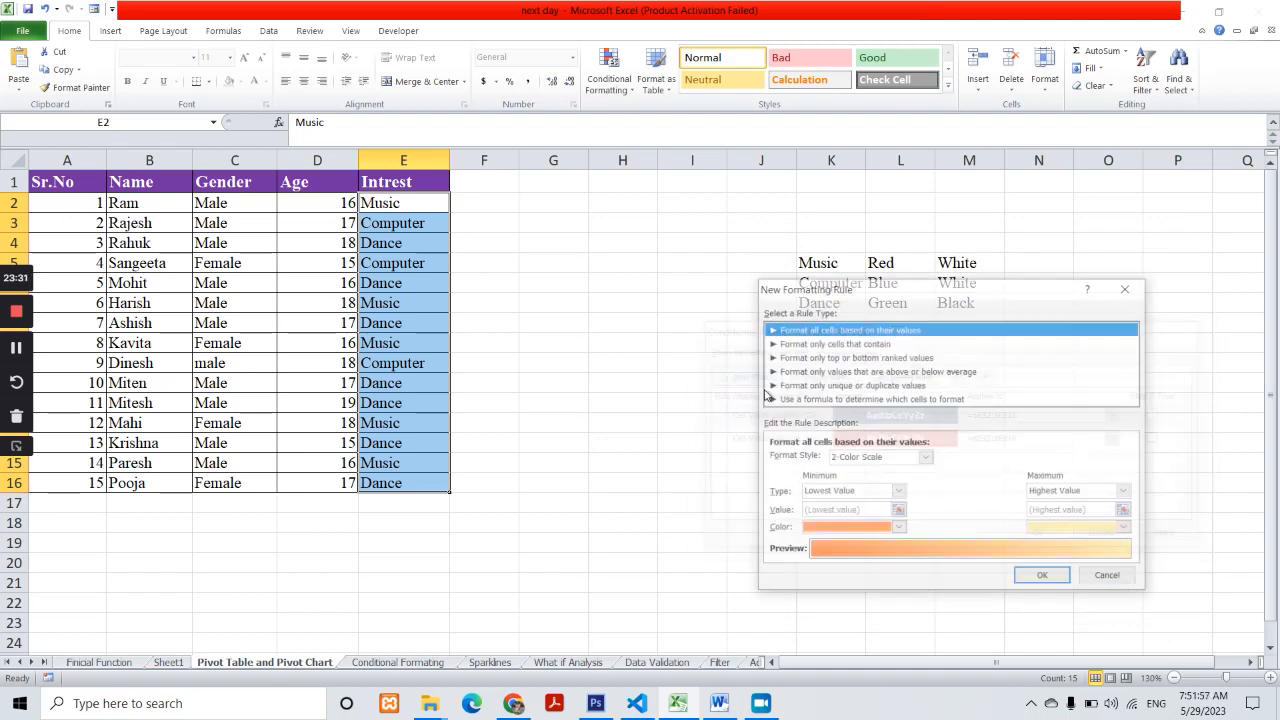
{"action": "left_click", "coordinate": [843, 343]}
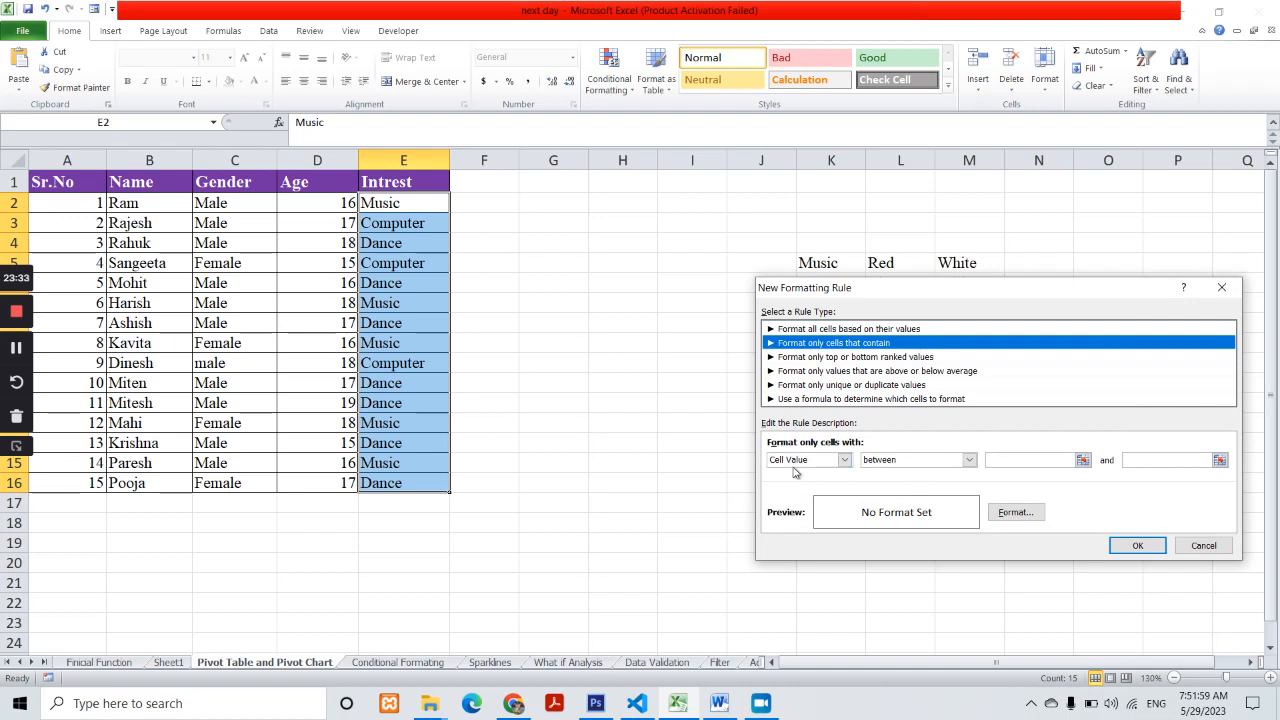
{"action": "left_click", "coordinate": [845, 460]}
{"action": "left_click", "coordinate": [812, 488]}
{"action": "left_click", "coordinate": [995, 463]}
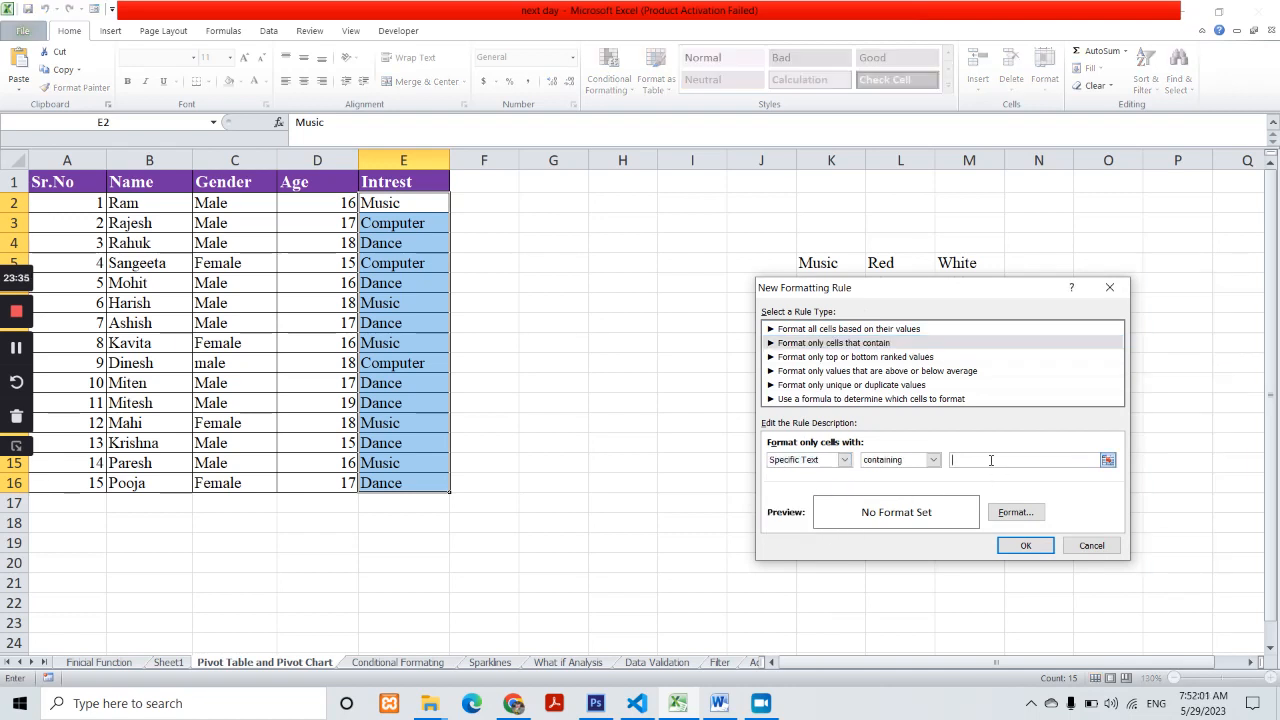
{"action": "left_click_drag", "start_coordinate": [939, 292], "coordinate": [953, 314]}
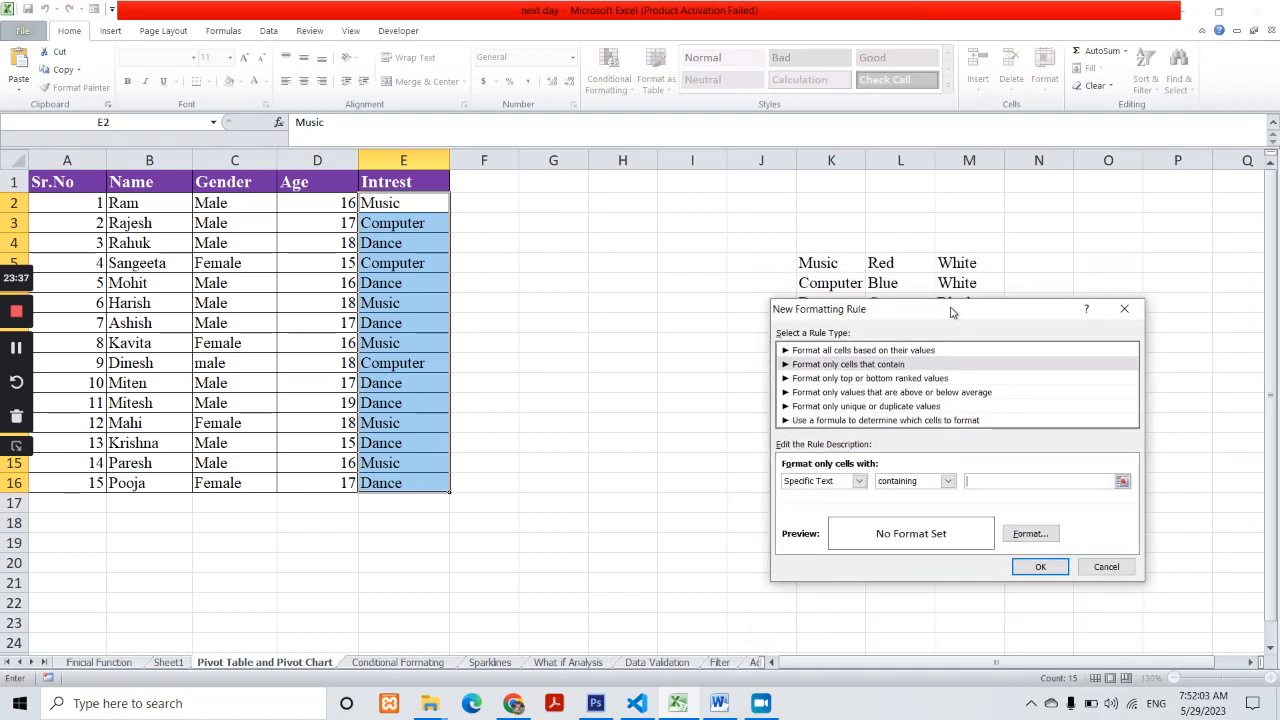
- Give the Dance rule a green fill with a bold black font and save the rule
{"action": "left_click", "coordinate": [1030, 533]}
{"action": "left_click", "coordinate": [914, 260]}
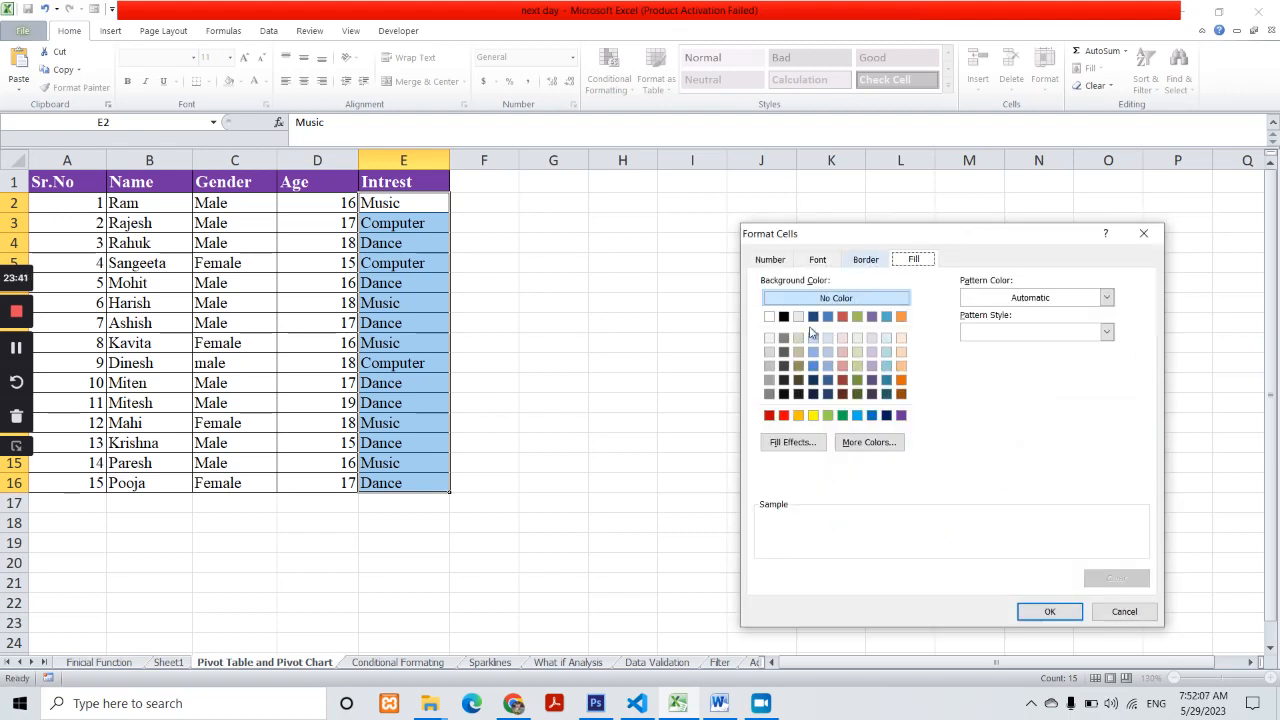
{"action": "left_click", "coordinate": [842, 415]}
{"action": "left_click", "coordinate": [820, 262]}
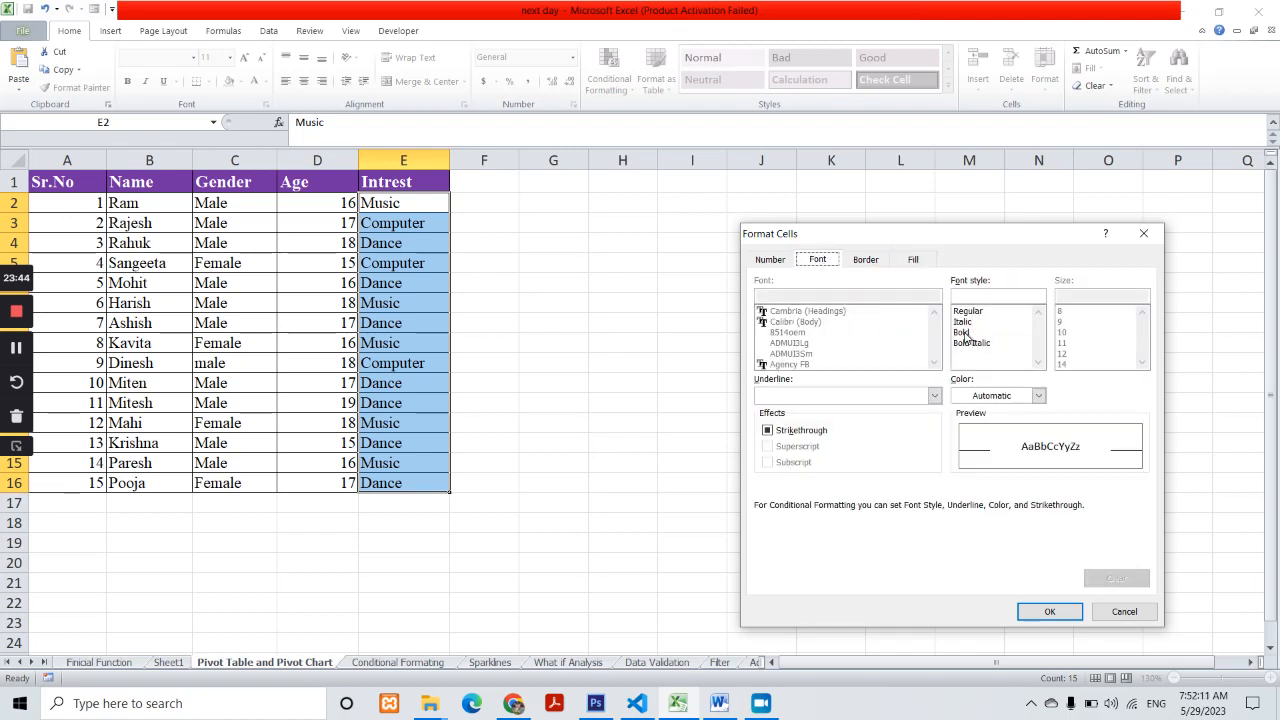
{"action": "left_click", "coordinate": [962, 332]}
{"action": "left_click", "coordinate": [1038, 395]}
{"action": "left_click", "coordinate": [975, 503]}
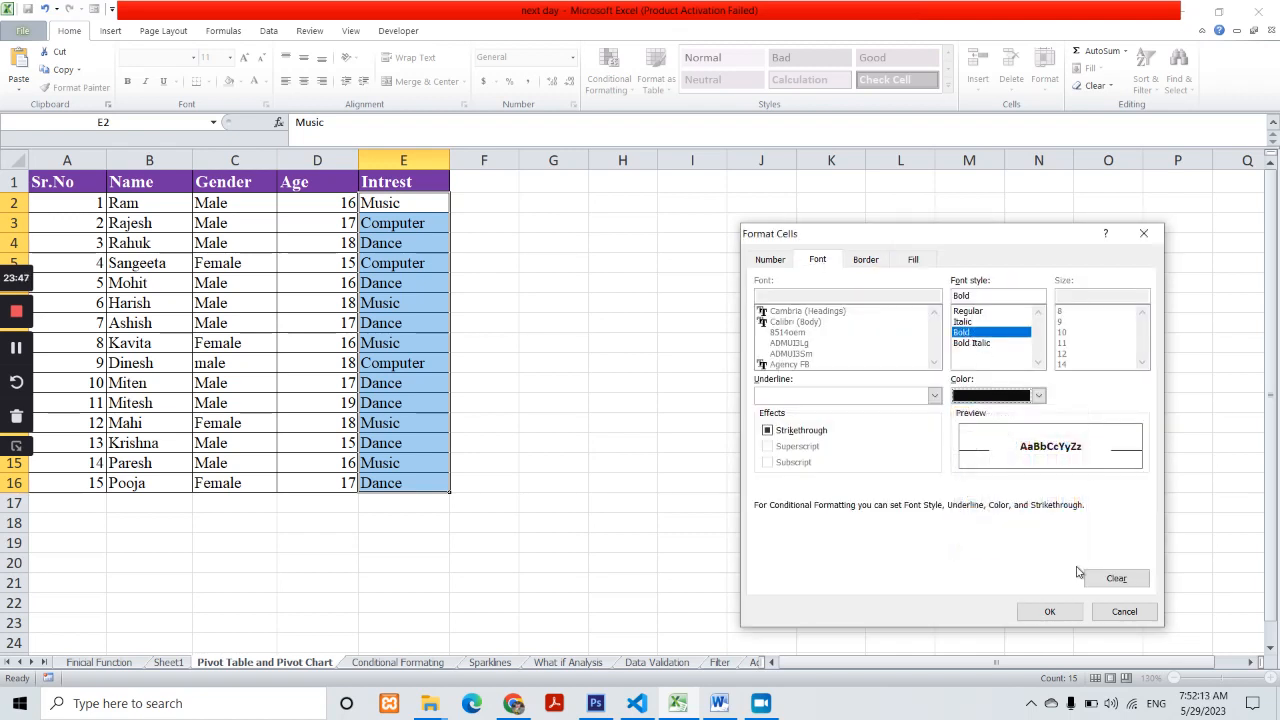
{"action": "left_click", "coordinate": [1050, 611]}
{"action": "left_click", "coordinate": [1040, 567]}
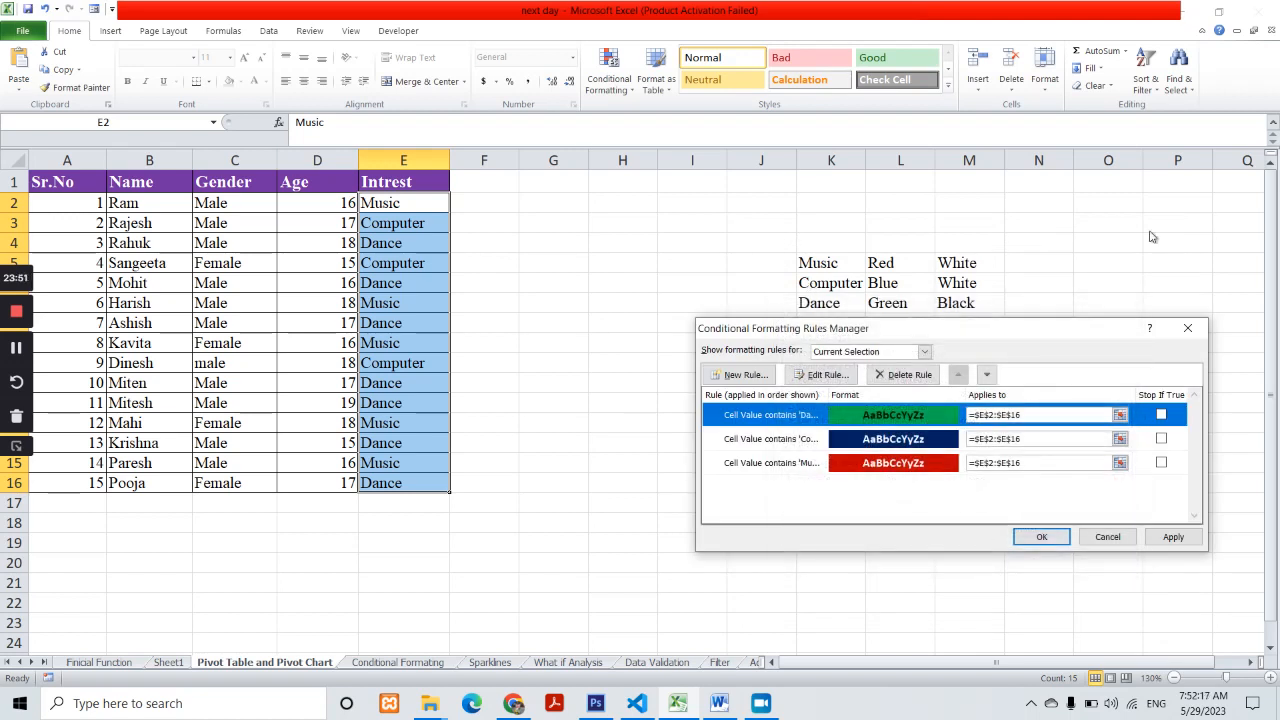
- Apply the three conditional formatting rules to the Intrest column and close the rules manager
{"action": "left_click", "coordinate": [1173, 537]}
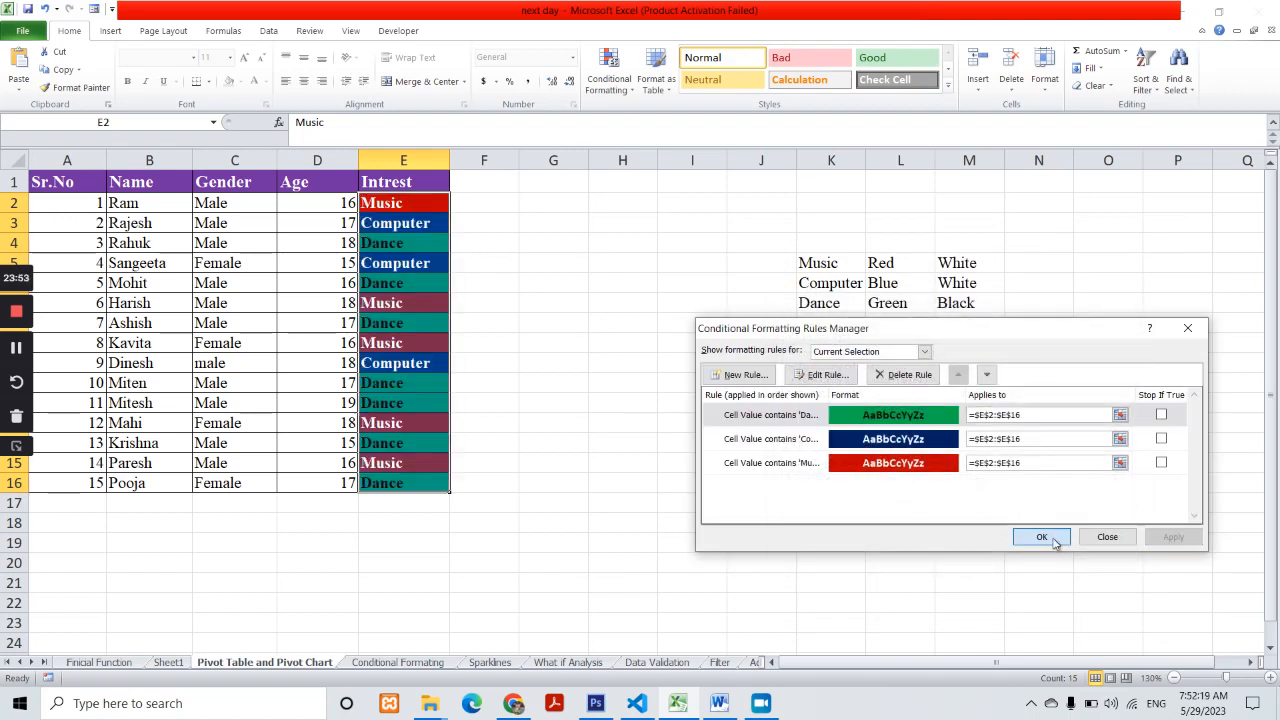
{"action": "left_click", "coordinate": [1053, 544]}
{"action": "left_click", "coordinate": [685, 381]}
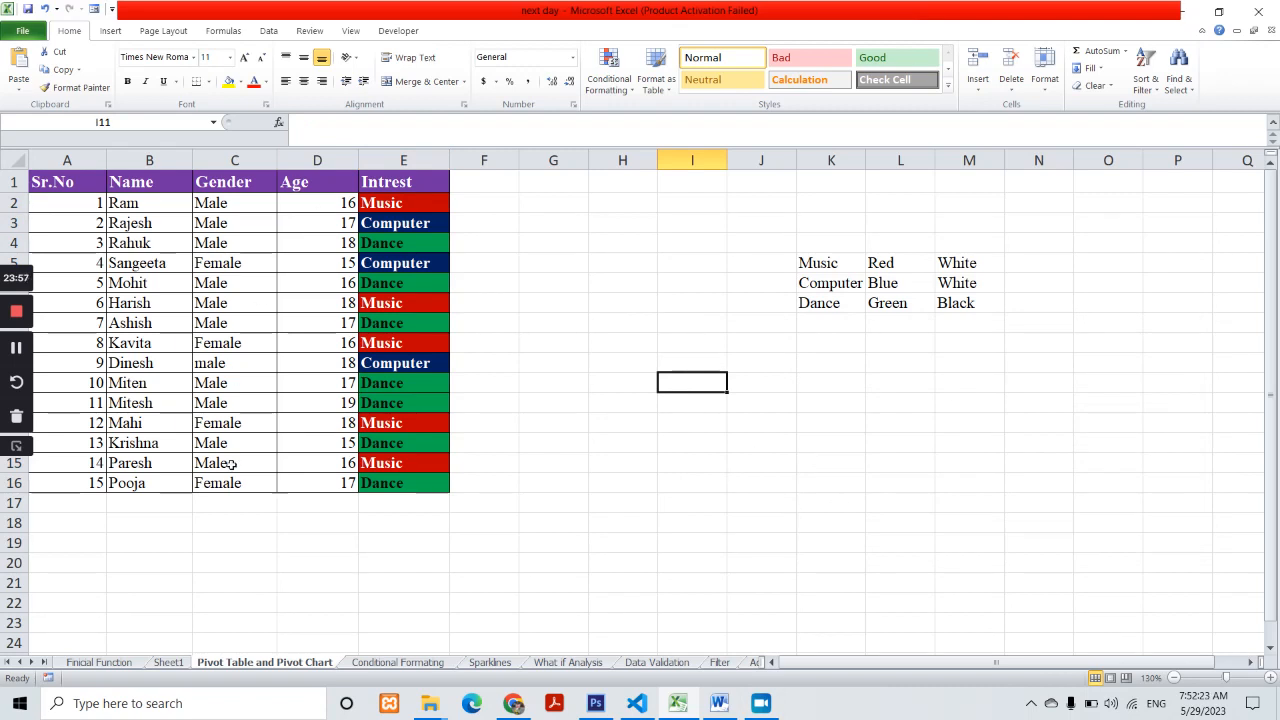
- Change the interest in cell E12 to Computer
{"action": "left_click", "coordinate": [395, 402]}
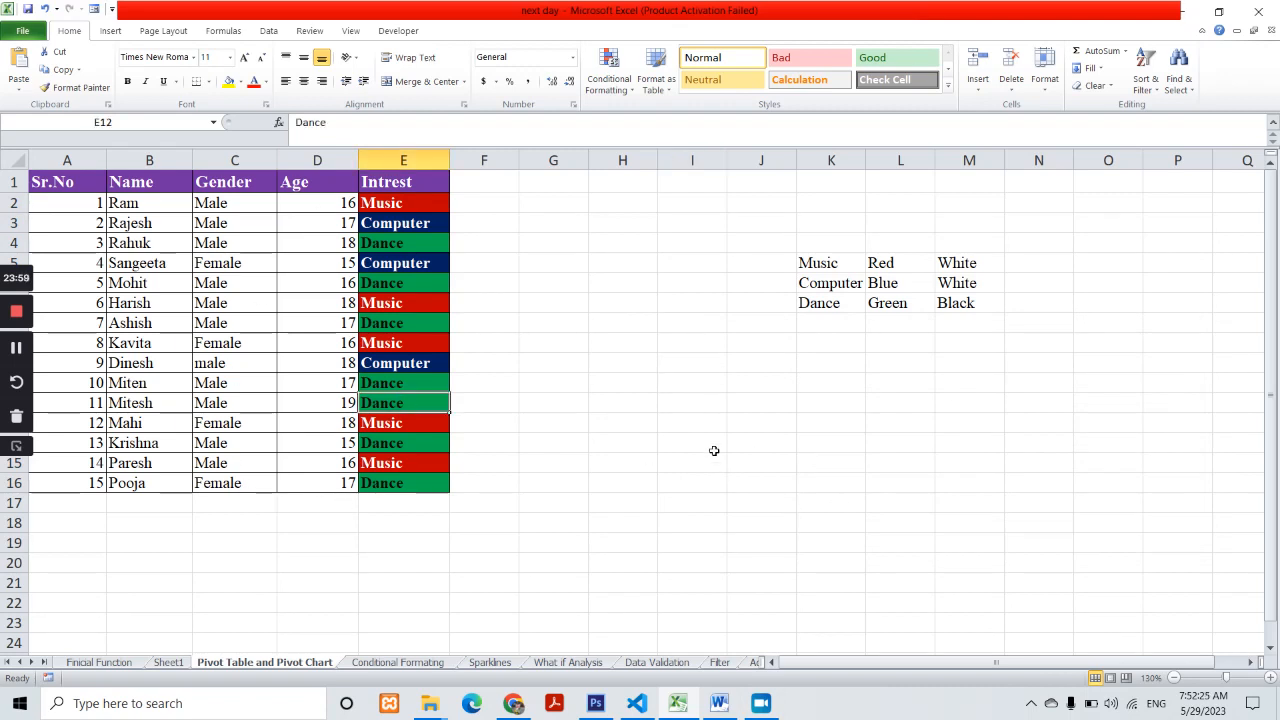
{"action": "type", "text": "Com"}
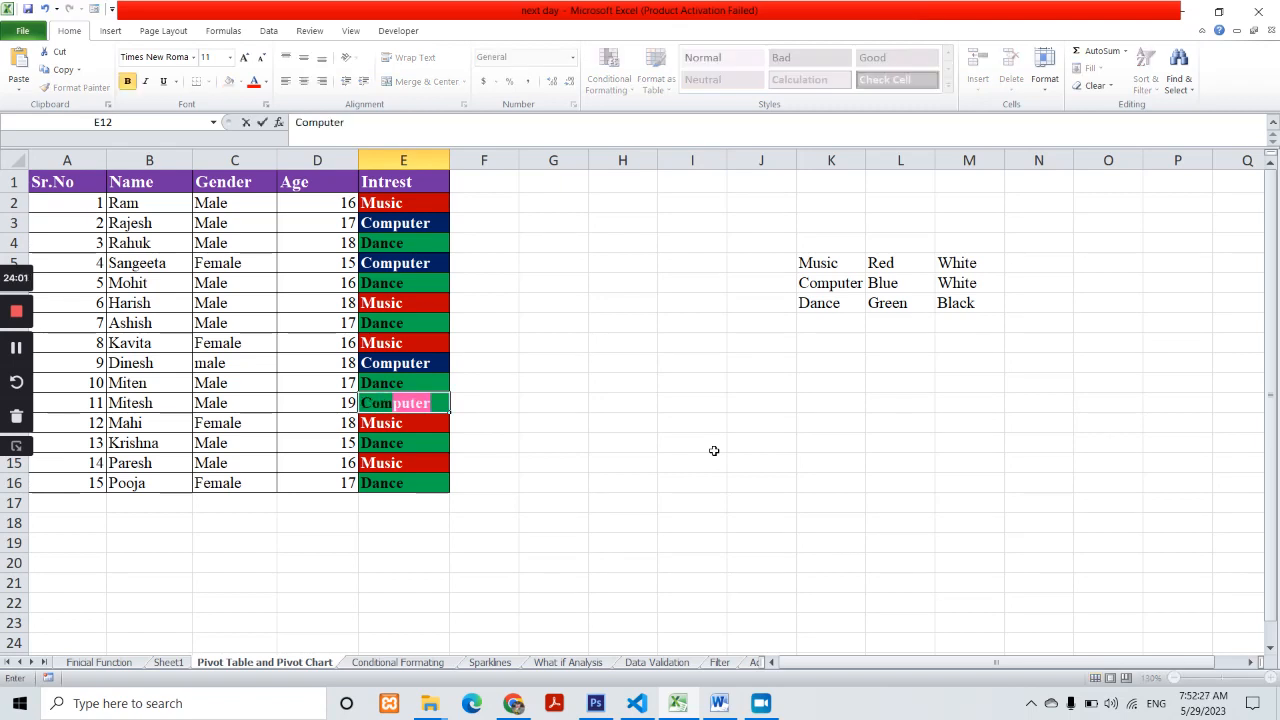
{"action": "key", "text": "Return"}
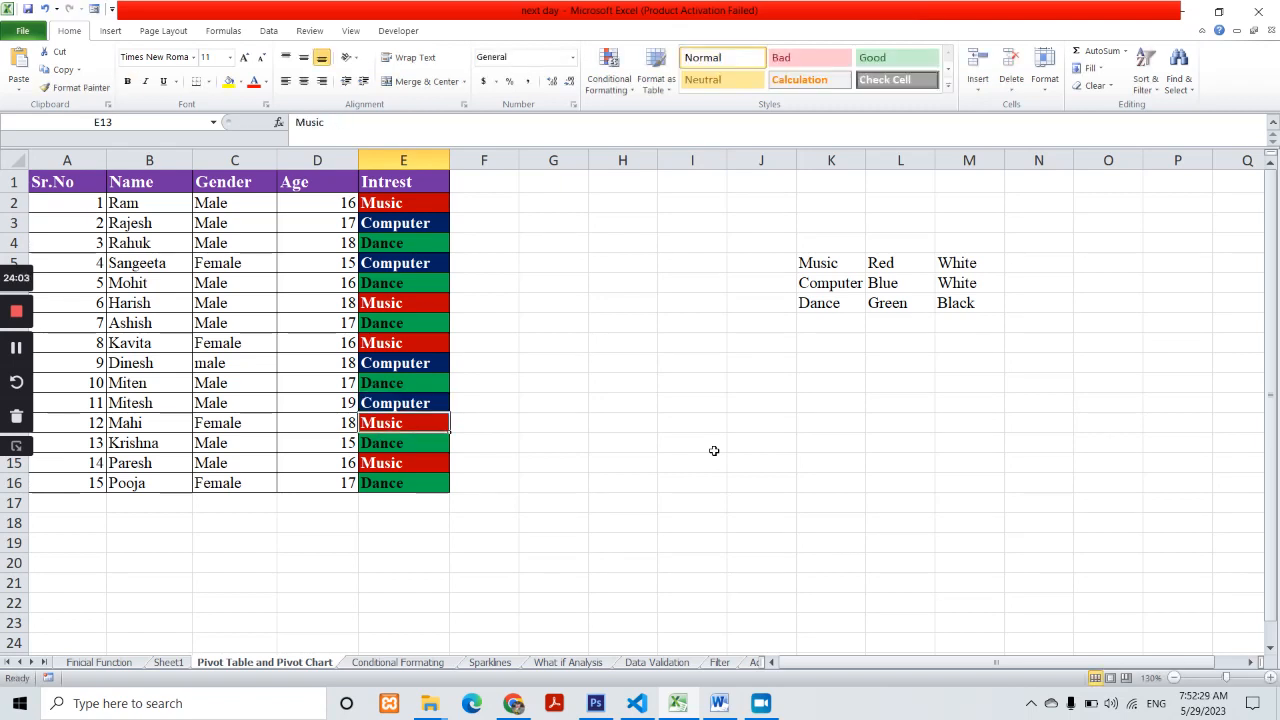
- Change the interest in cell E16 to Music
{"action": "key", "text": "Down"}
{"action": "key", "text": "Down"}
{"action": "key", "text": "Down"}
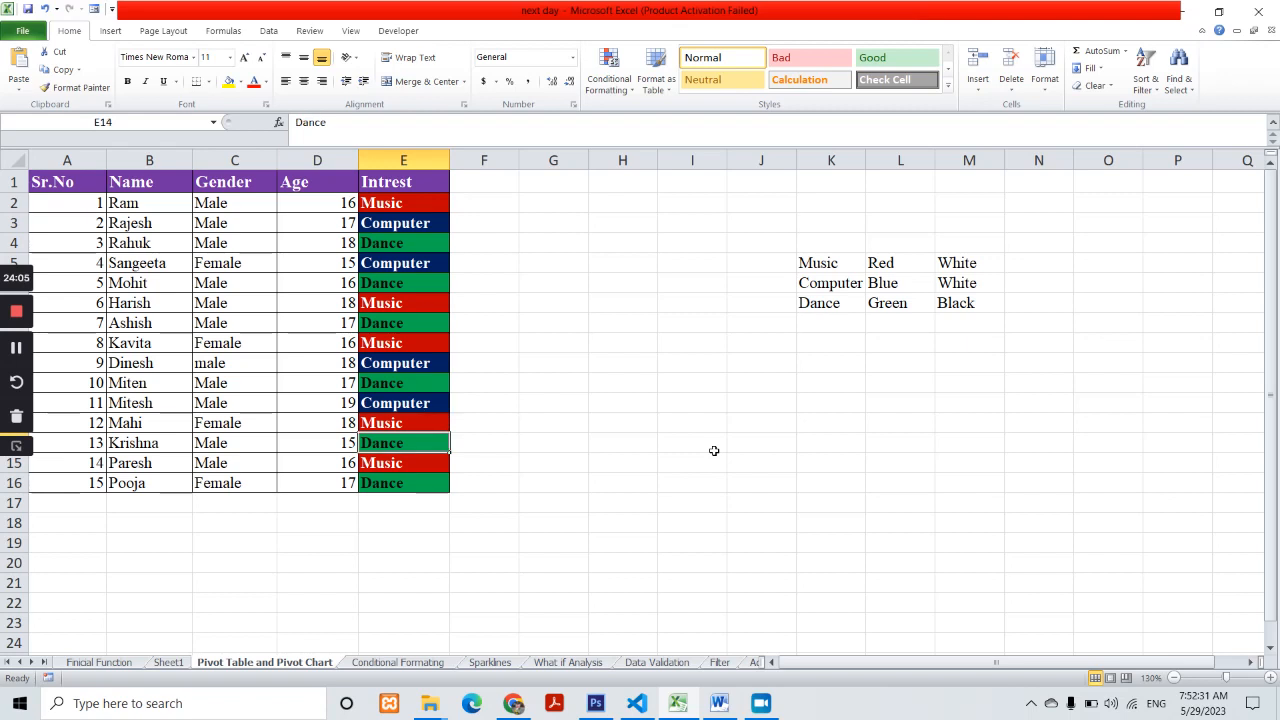
{"action": "type", "text": "Mu"}
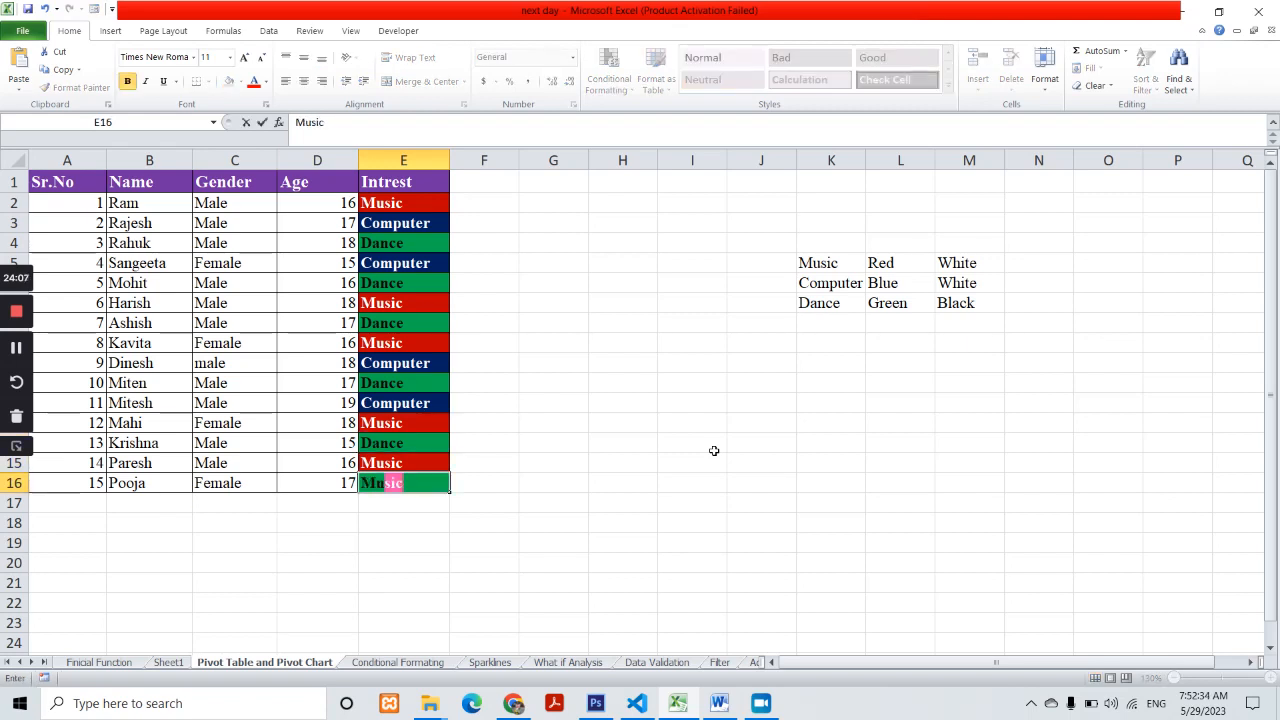
{"action": "key", "text": "Return"}
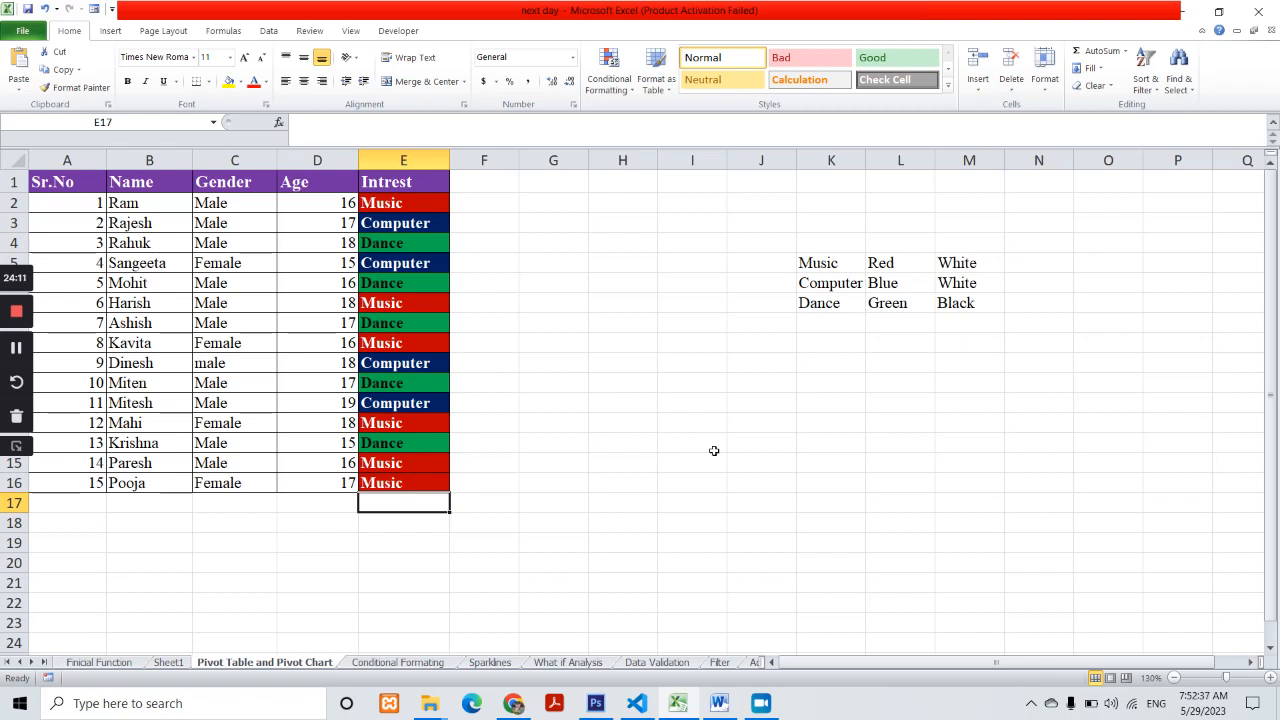
{"action": "key", "text": "Up"}
{"action": "key", "text": "Up"}
{"action": "key", "text": "Up"}
{"action": "key", "text": "Up"}
{"action": "key", "text": "Up"}
{"action": "key", "text": "Up"}
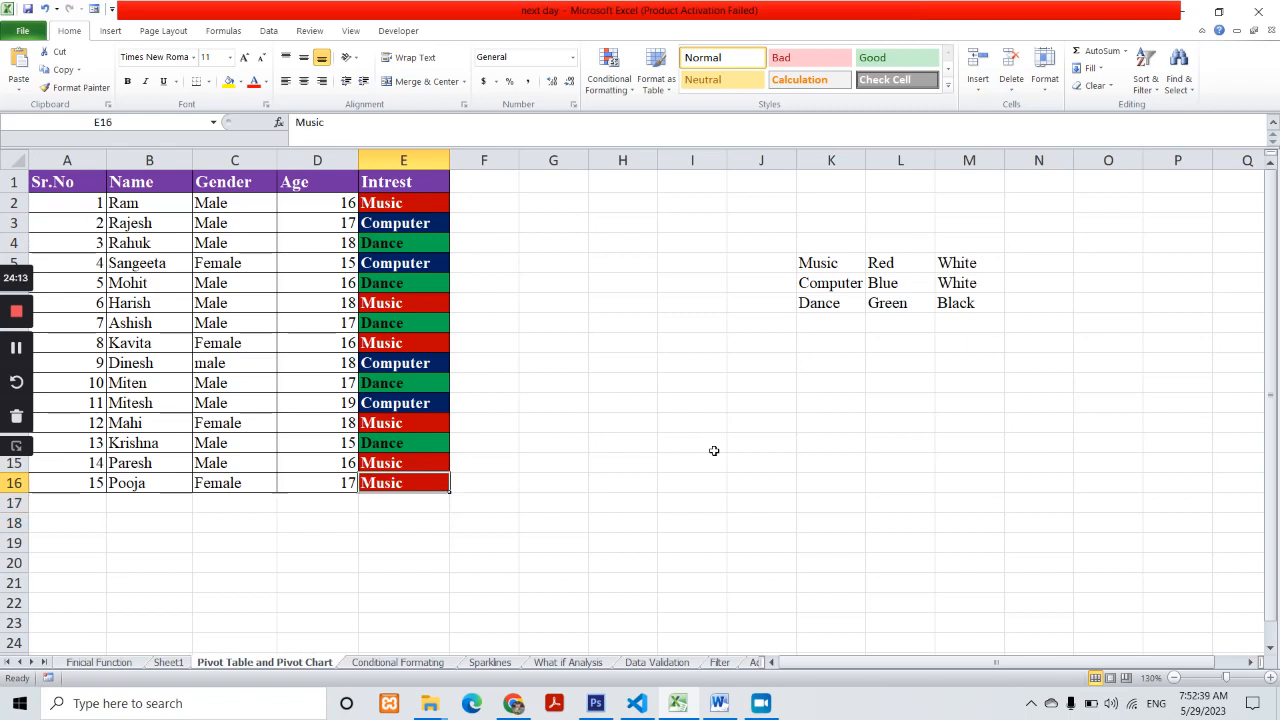